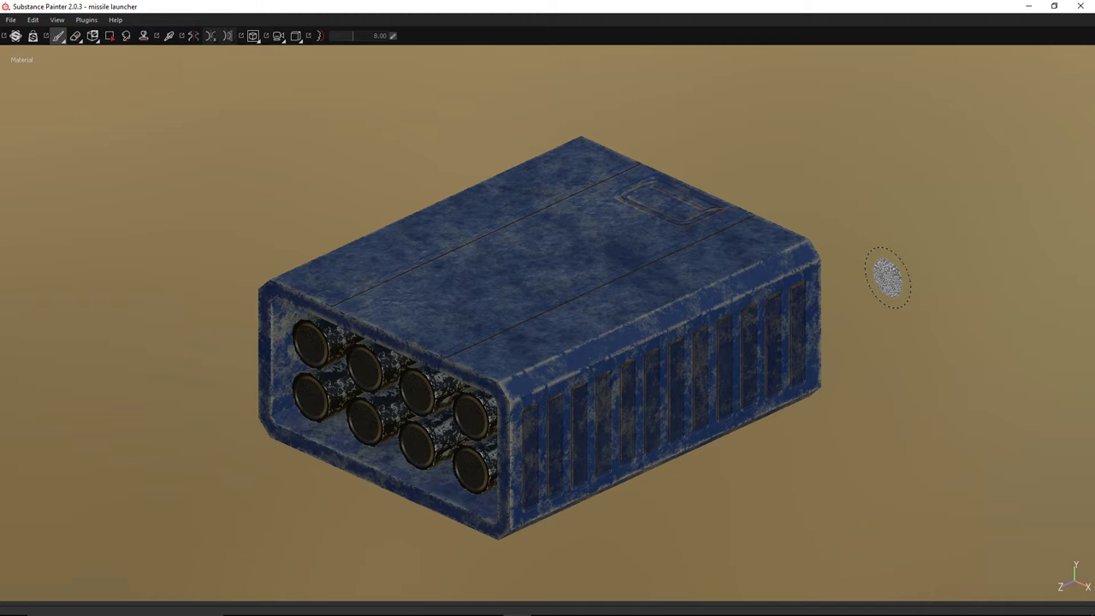
Step: Orbit and zoom the existing launcher to inspect its slatted side and tube end
mouse_move(888, 278)
left_mouse_down("alt")
mouse_move(916, 303)
mouse_move(753, 313)
mouse_move(653, 288)
mouse_move(681, 290)
mouse_move(716, 320)
mouse_move(641, 372)
mouse_move(819, 379)
mouse_move(840, 335)
mouse_move(748, 325)
mouse_move(526, 342)
mouse_move(533, 313)
mouse_move(617, 330)
mouse_move(474, 316)
mouse_move(425, 282)
mouse_move(492, 318)
mouse_move(700, 305)
mouse_move(526, 415)
left_mouse_up("alt")
mouse_move(435, 343)
left_mouse_down("alt")
mouse_move(543, 335)
mouse_move(457, 313)
mouse_move(580, 283)
mouse_move(680, 310)
mouse_move(710, 368)
mouse_move(658, 357)
mouse_move(552, 379)
mouse_move(642, 367)
mouse_move(594, 362)
mouse_move(569, 321)
mouse_move(611, 326)
left_mouse_up("alt")
scroll(552, 338, "up", 3)
scroll(613, 335, "down", 2)
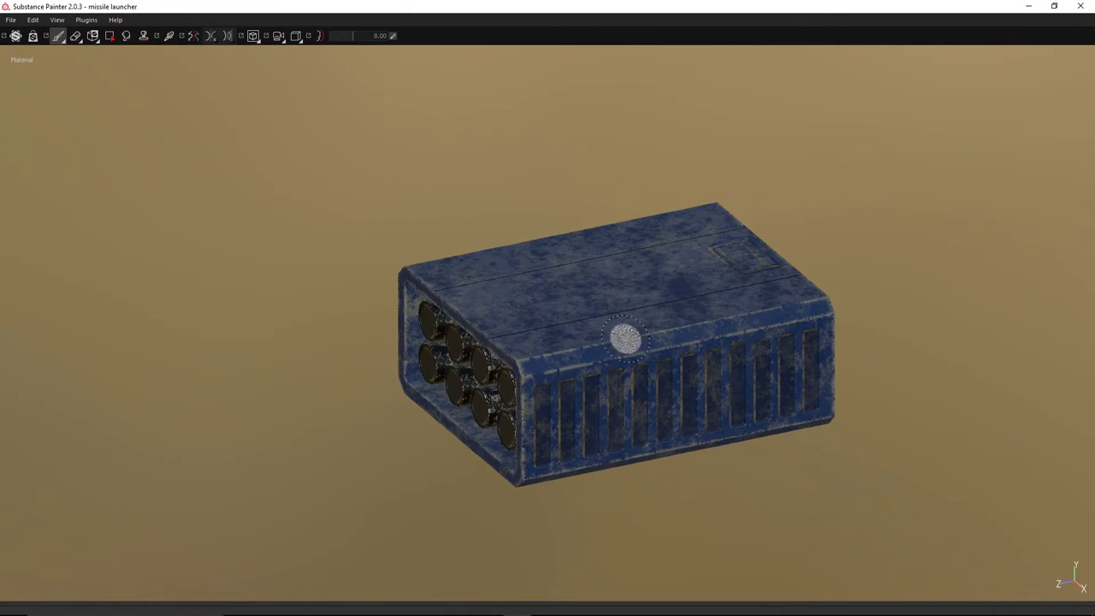
middle_click_drag(636, 335, 581, 325)
mouse_move(581, 325)
left_mouse_down("alt")
mouse_move(519, 342)
mouse_move(565, 350)
left_mouse_up("alt")
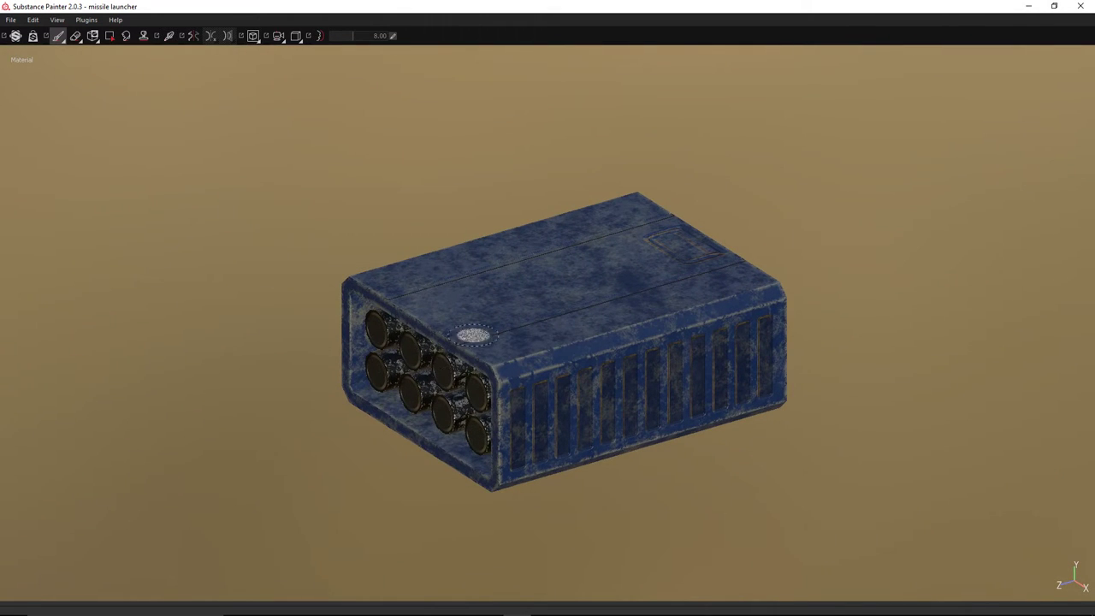
Step: Create a new project from missile launcher.fbx, discarding the old project's unsaved changes
key("Tab")
left_click(12, 20)
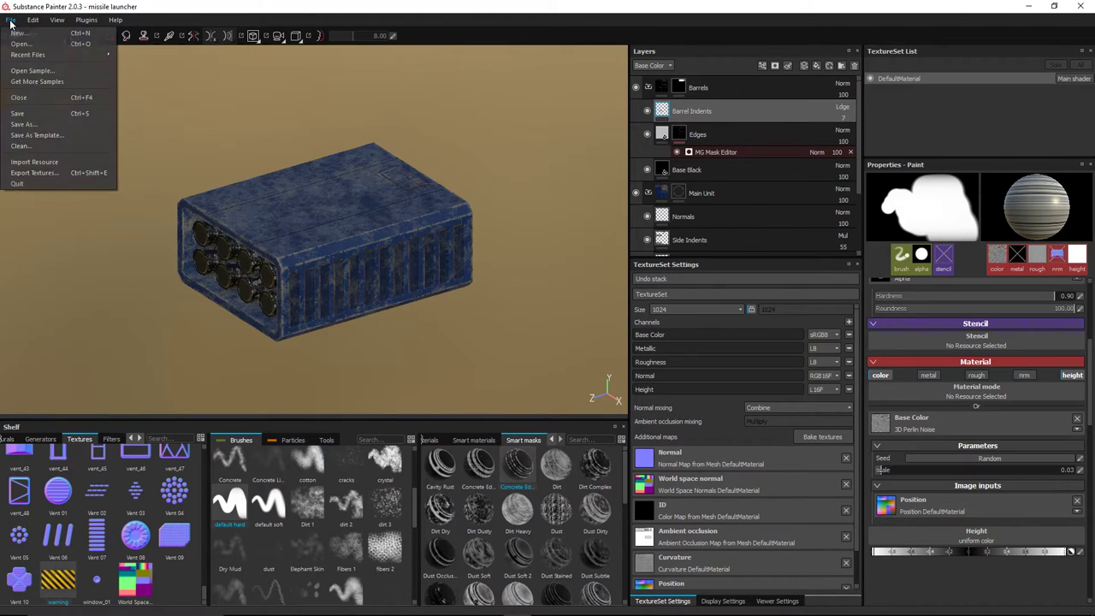
left_click(23, 41)
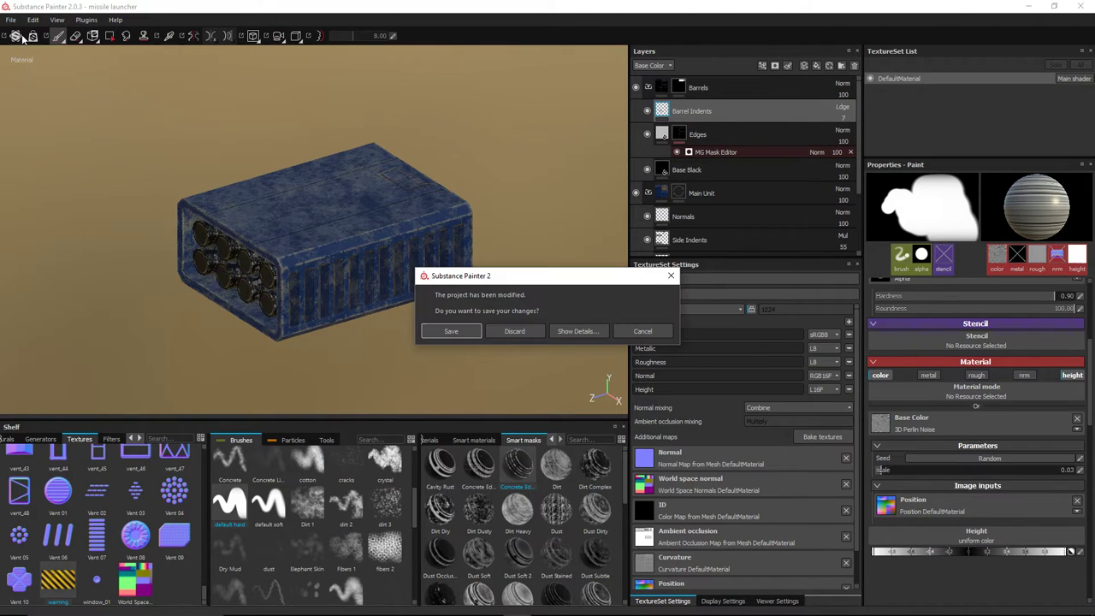
left_click(508, 329)
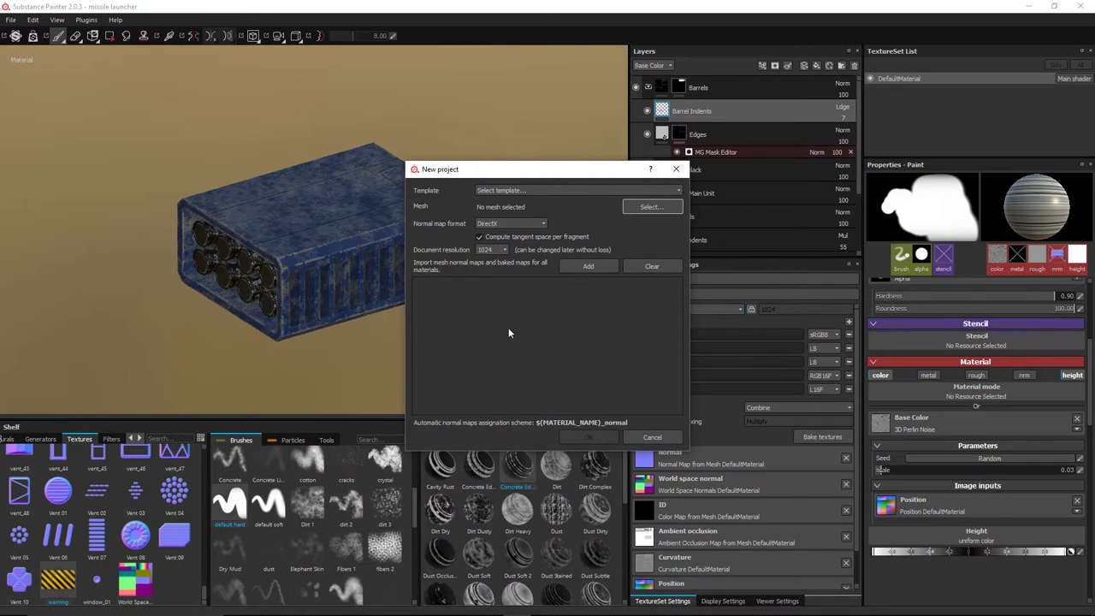
left_click(648, 208)
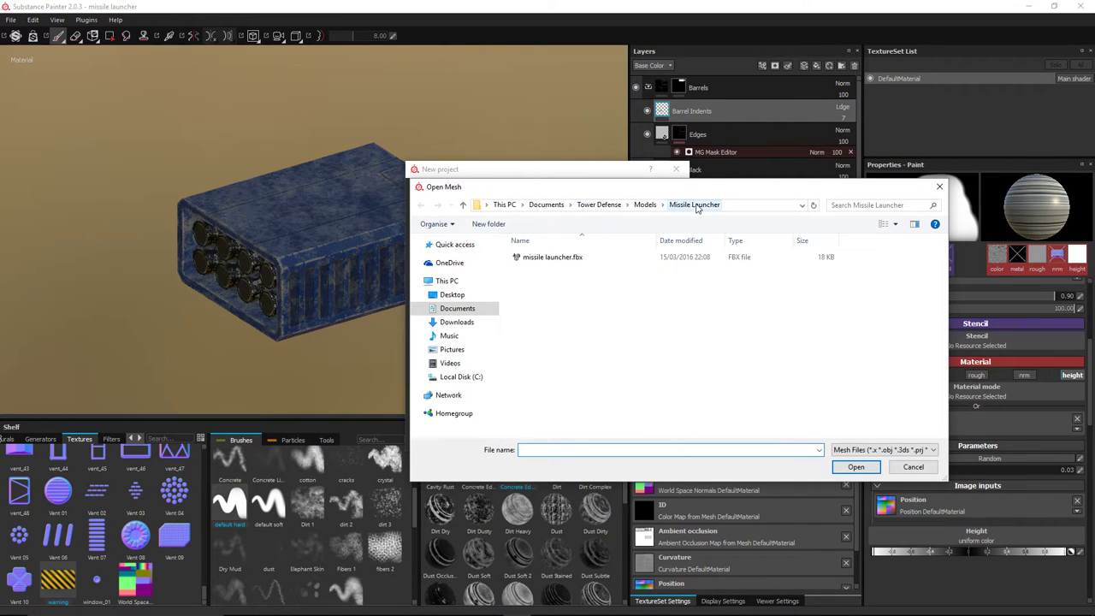
double_click(563, 260)
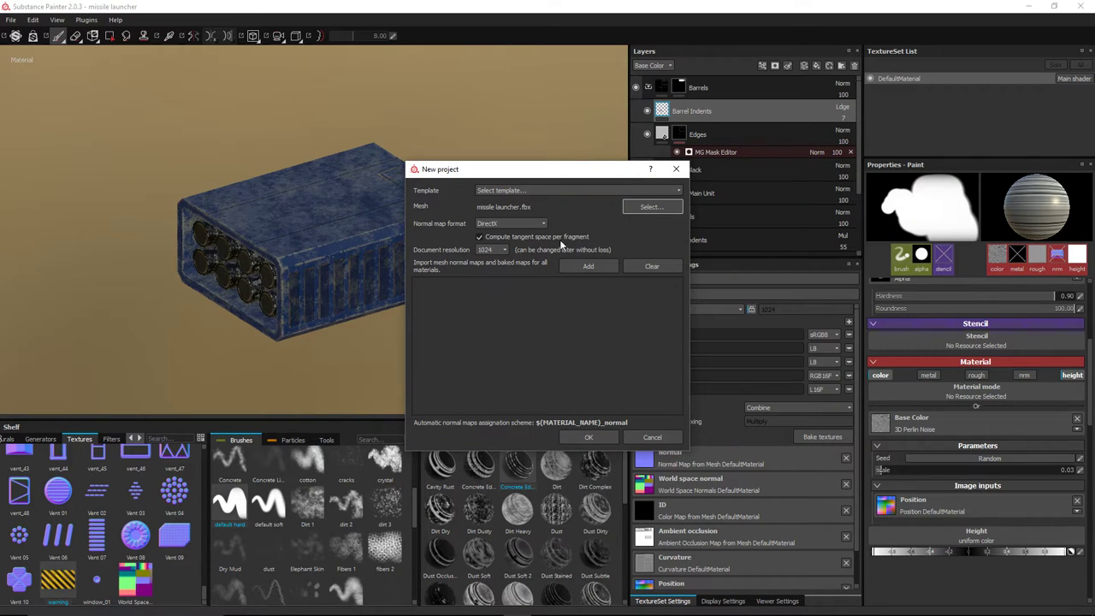
left_click(585, 437)
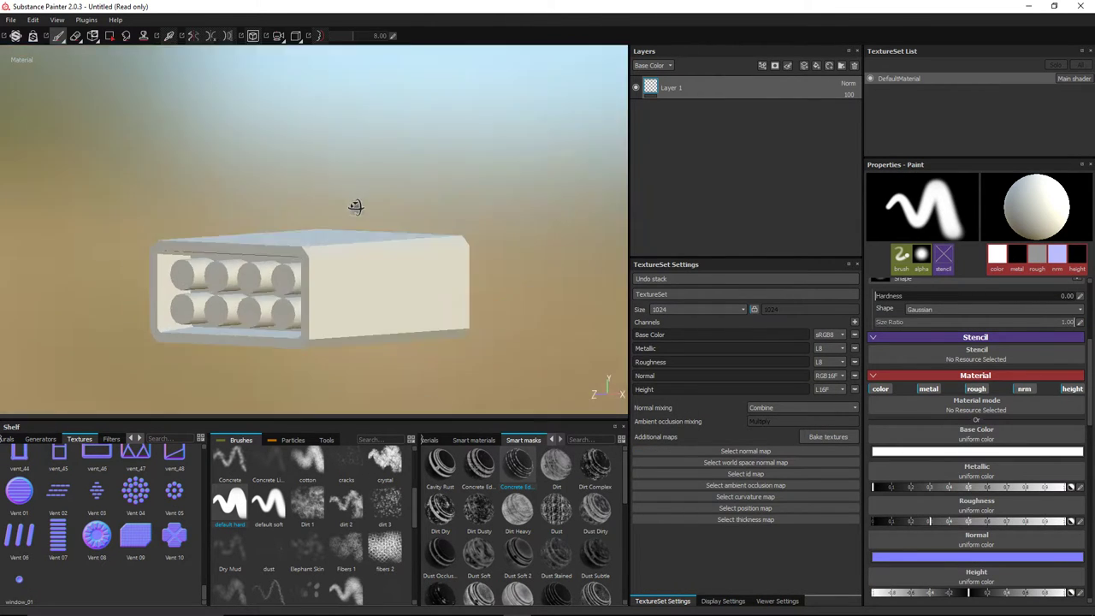
Step: Bake the mesh maps at 1024x1024 output size with Subsampling 2x2 antialiasing
left_click(821, 438)
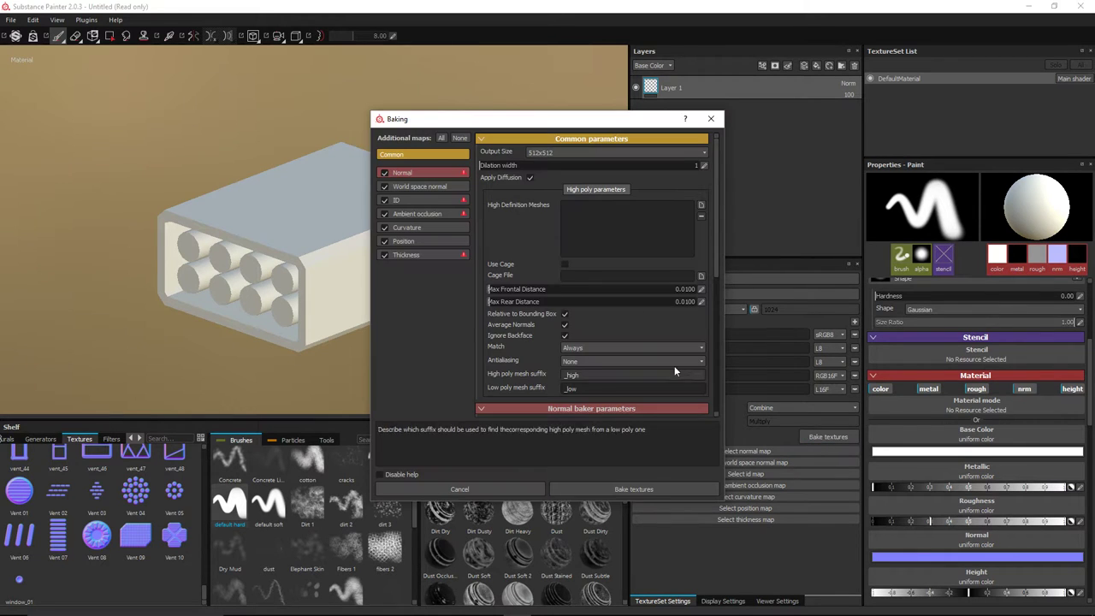
left_click(578, 152)
left_click(573, 199)
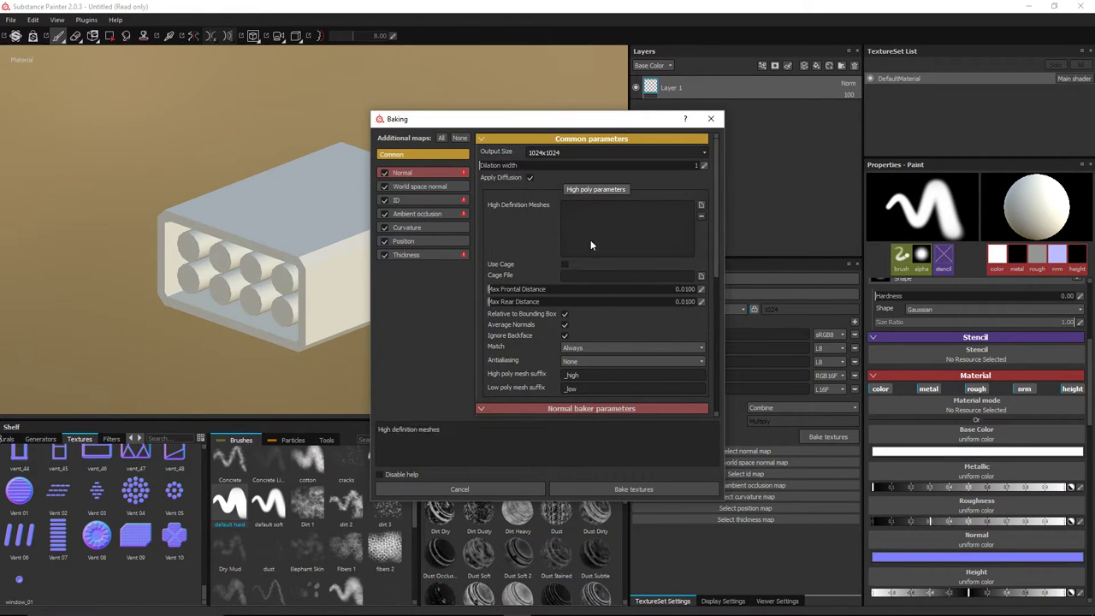
left_click(593, 361)
left_click(585, 378)
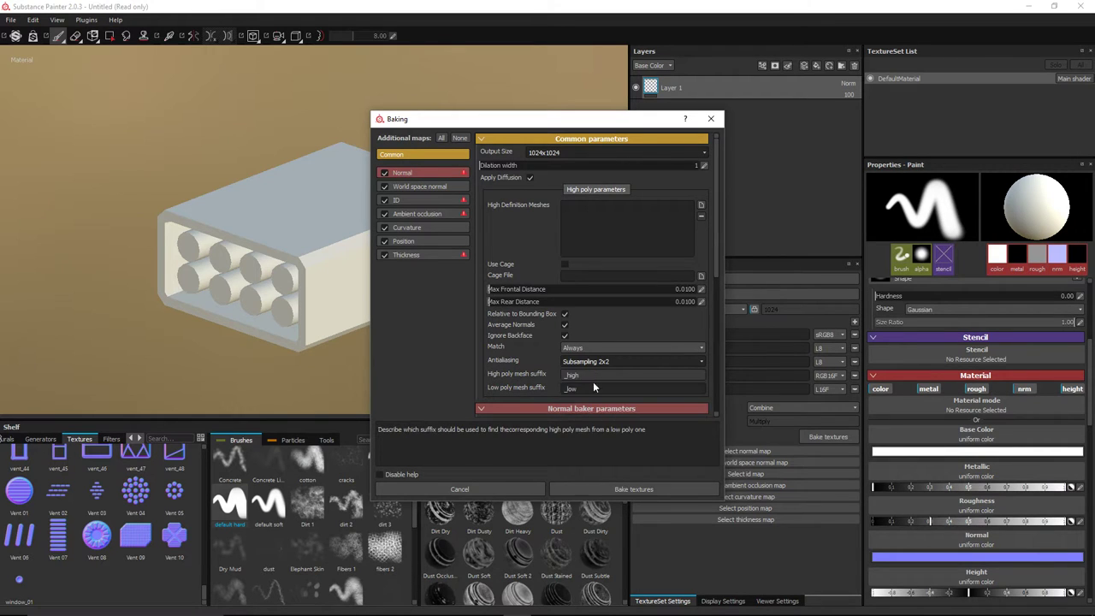
left_click(599, 489)
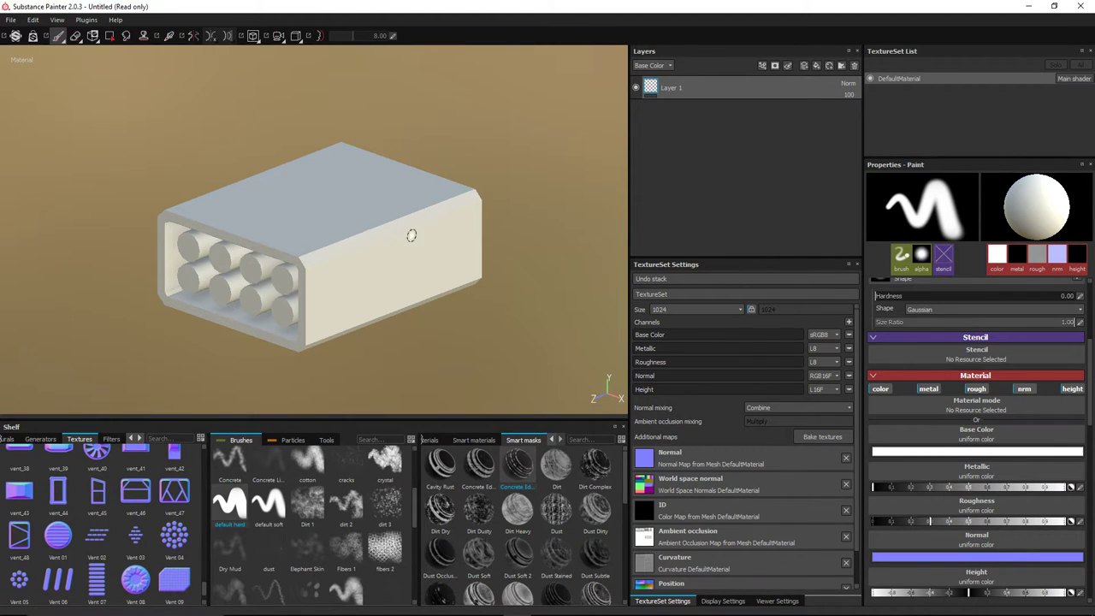
Step: Delete Layer 1 and Fill layer 1, and nest Fill layer 2 inside a new Folder 1
mouse_move(535, 274)
left_mouse_down("alt")
mouse_move(384, 289)
mouse_move(313, 237)
mouse_move(288, 247)
mouse_move(465, 230)
mouse_move(484, 262)
mouse_move(428, 240)
left_mouse_up("alt")
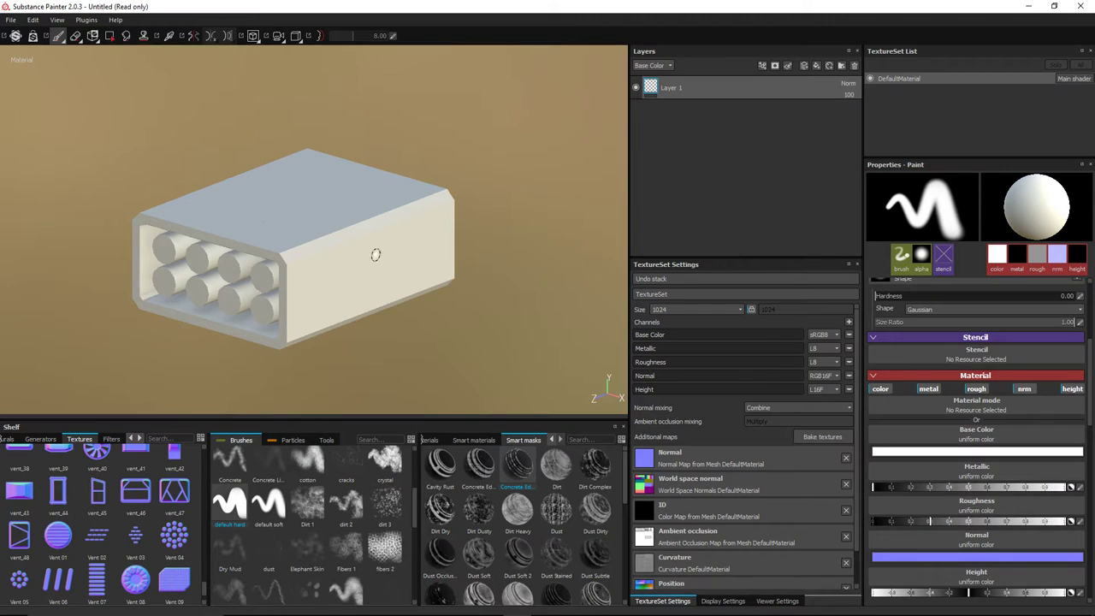
left_click(817, 65)
left_click(720, 110)
key("Delete")
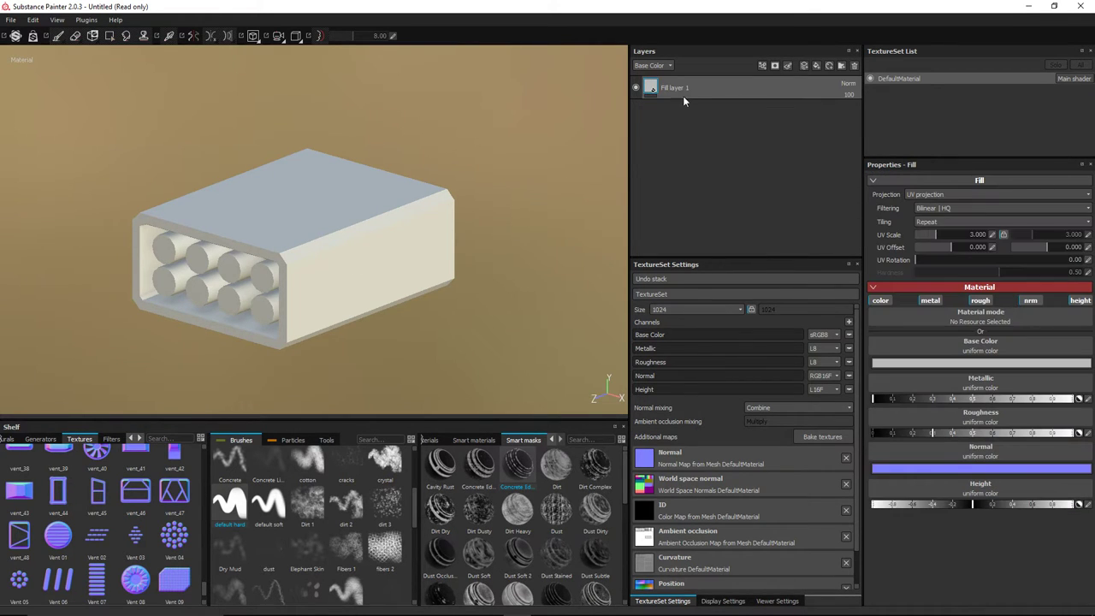
left_click(817, 65)
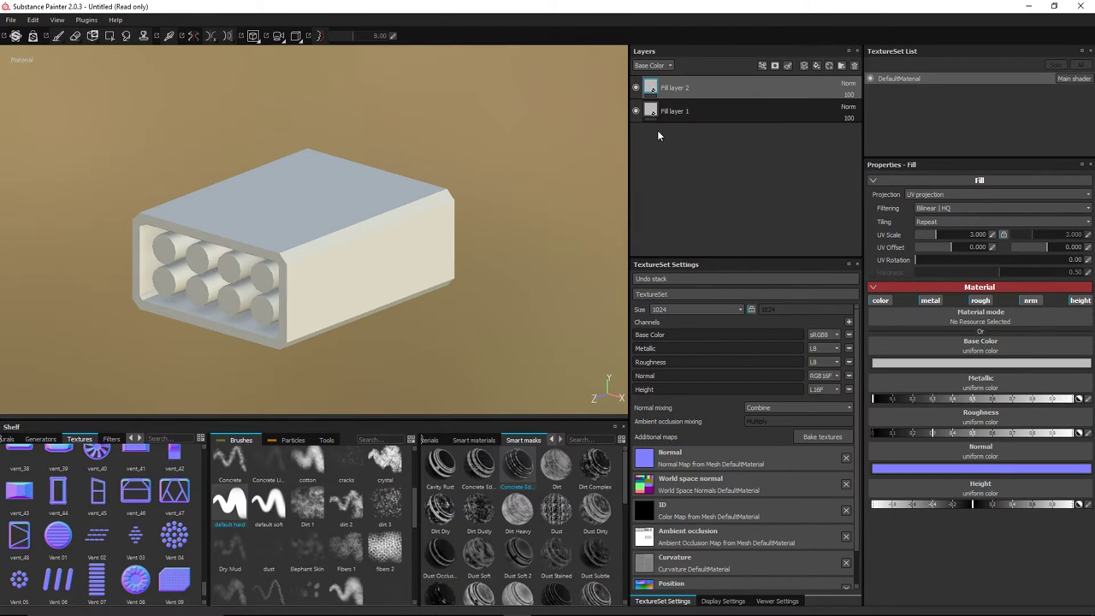
left_click(683, 113)
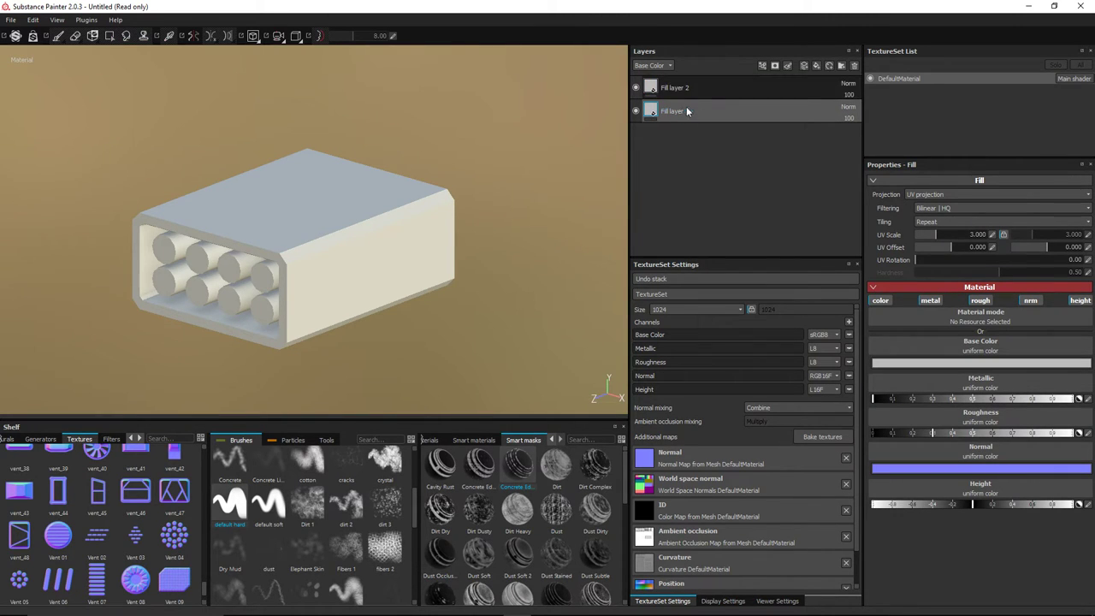
left_click(853, 66)
left_click(841, 66)
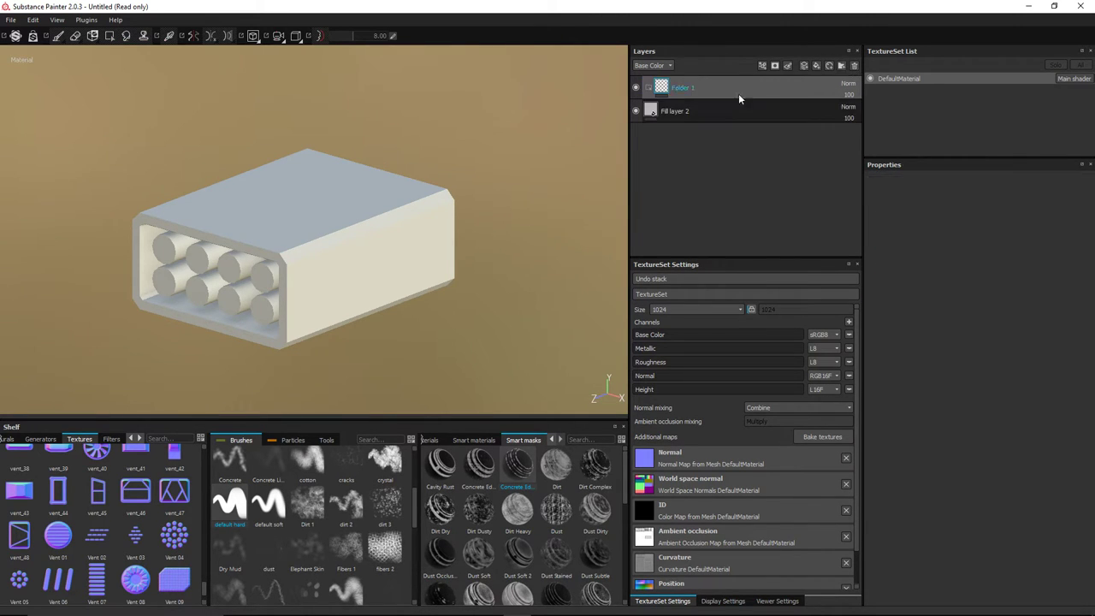
left_click_drag(673, 111, 696, 94)
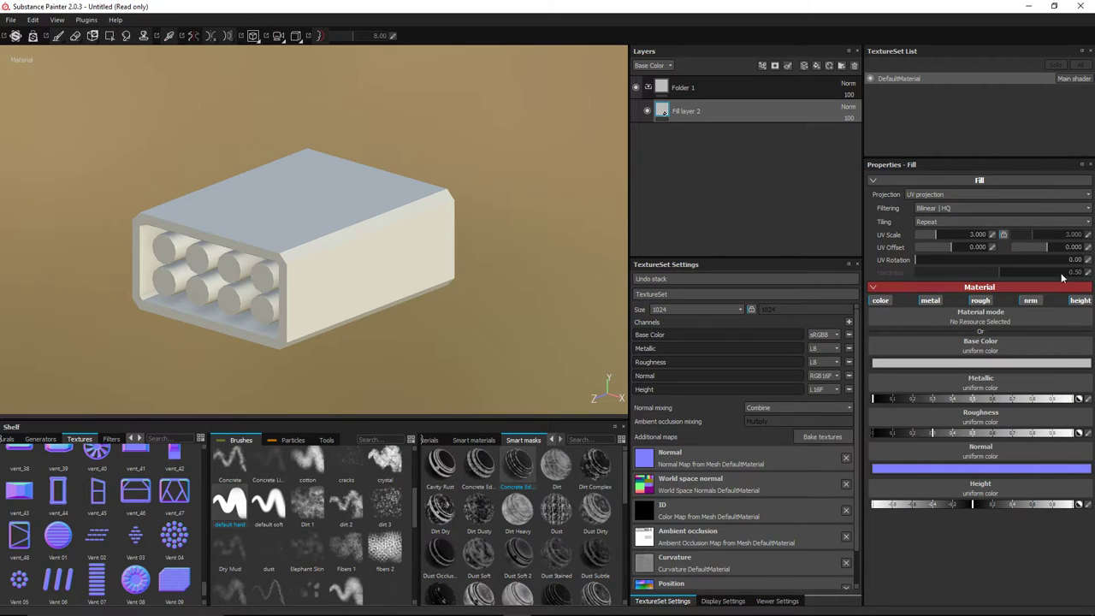
Step: Disable the normal channel and set a deep blue base colour, metallic about 0.2, and BnW Spots 1 roughness
left_click(1030, 300)
left_click(978, 364)
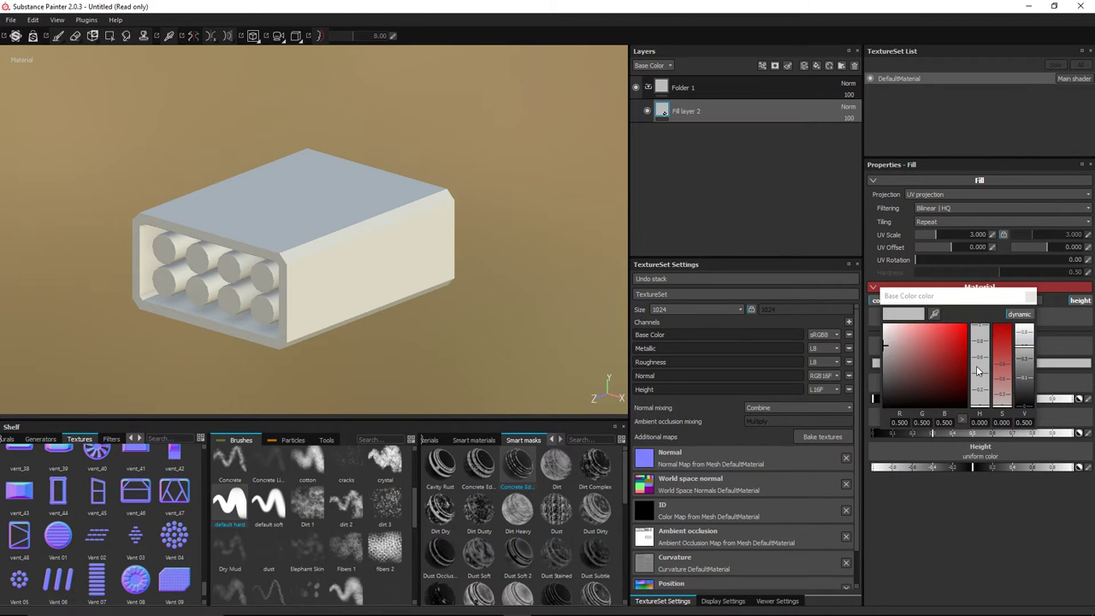
left_click(976, 355)
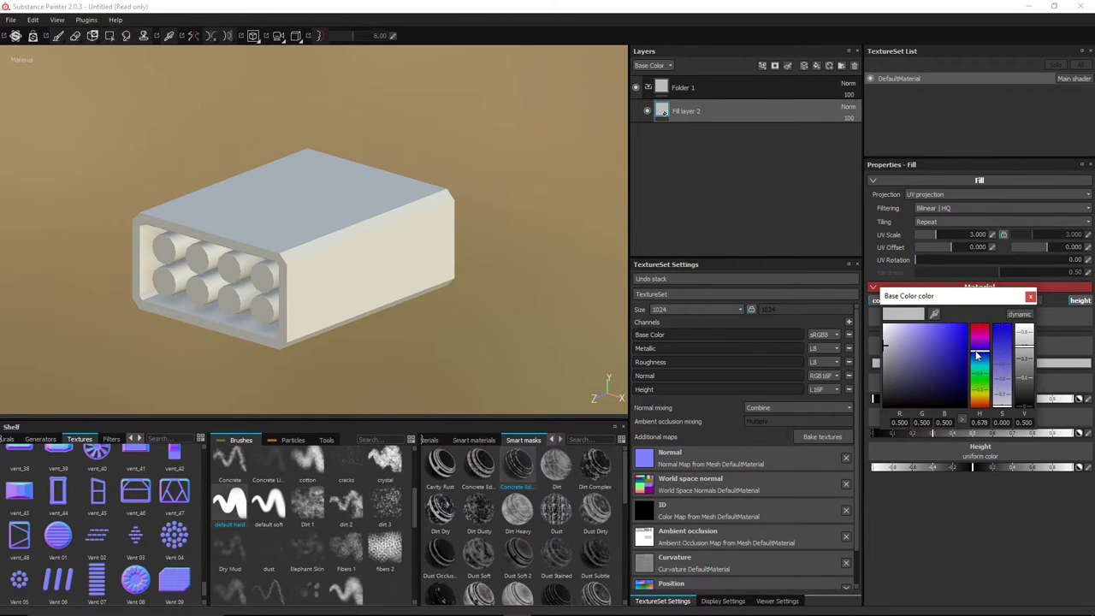
mouse_move(1013, 338)
left_mouse_down()
mouse_move(1007, 325)
mouse_move(1032, 395)
left_mouse_up()
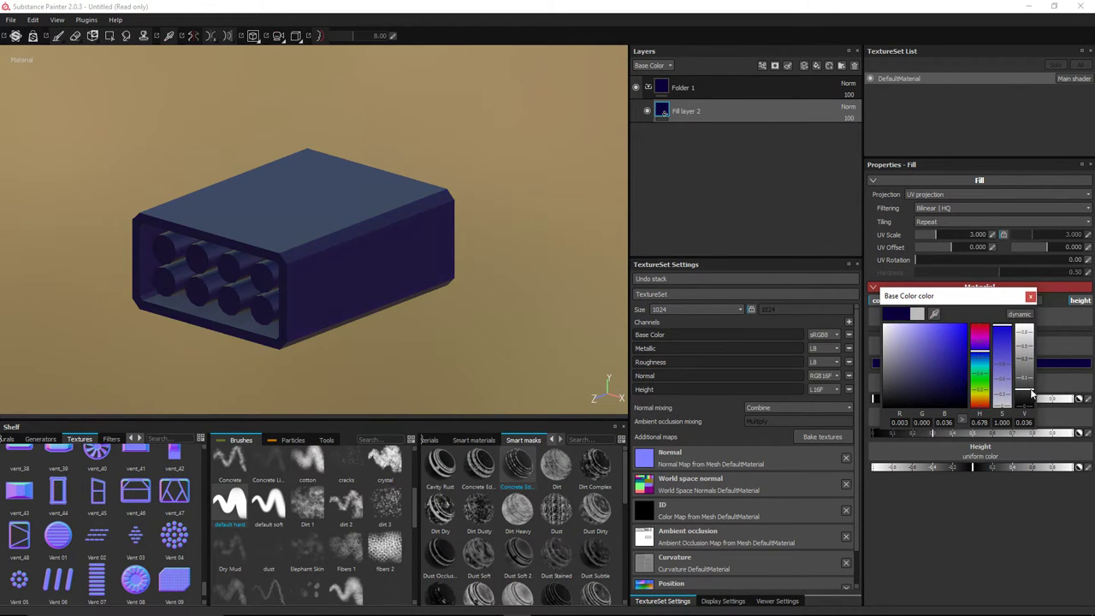
left_click(1031, 297)
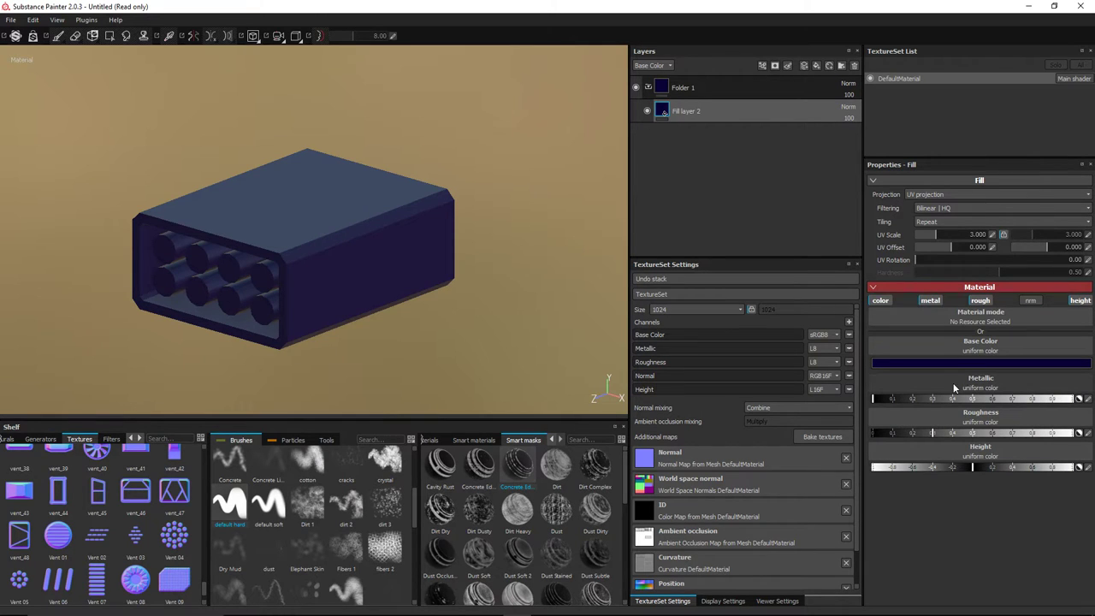
left_click(912, 400)
left_click(936, 433)
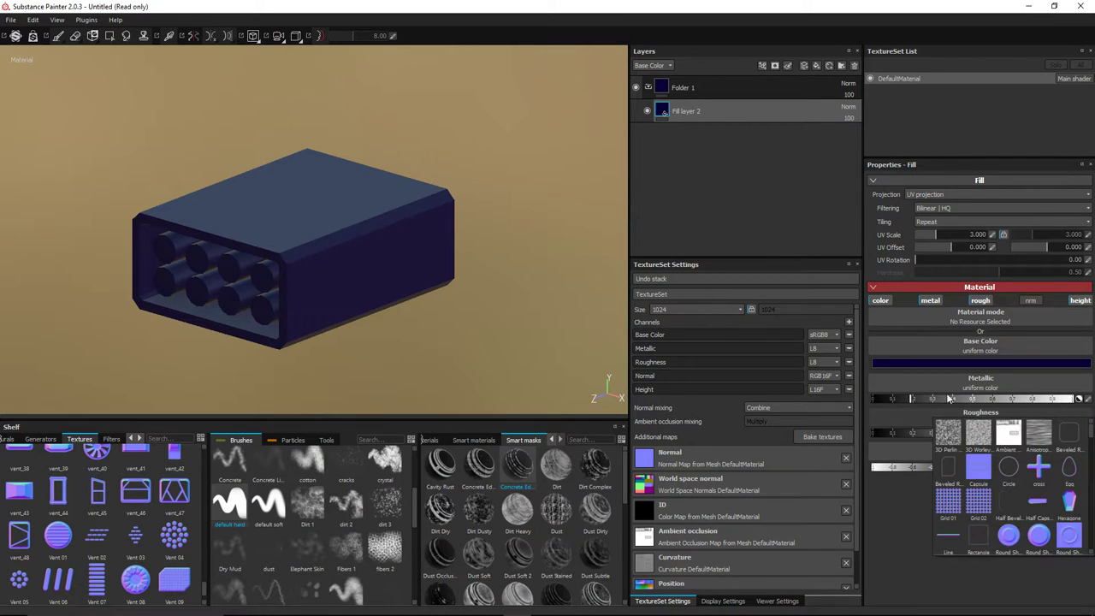
scroll(1028, 468, "down", 3)
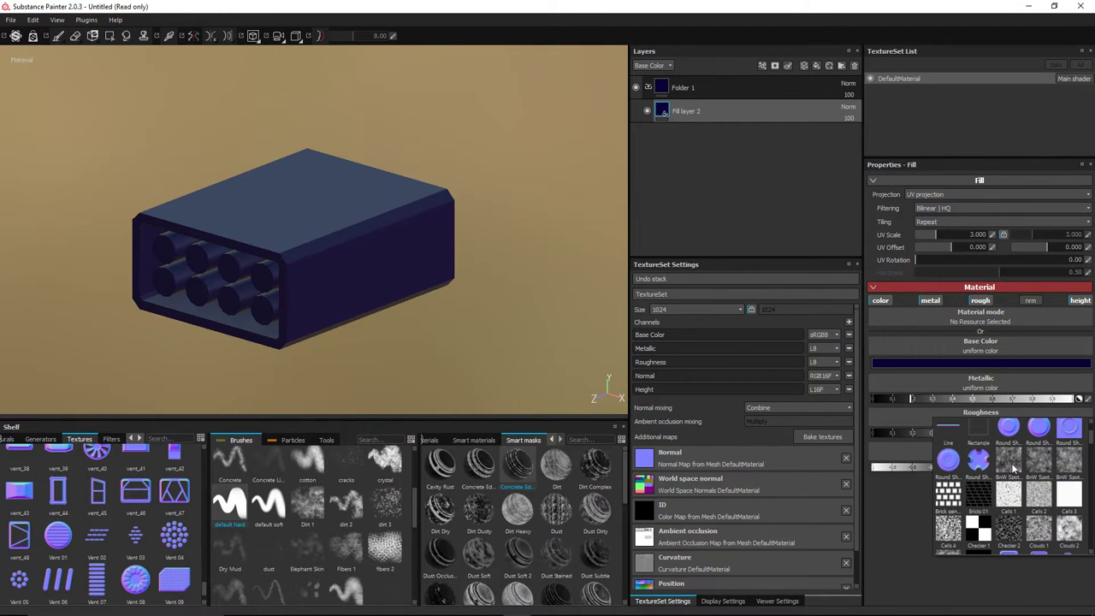
left_click(1013, 468)
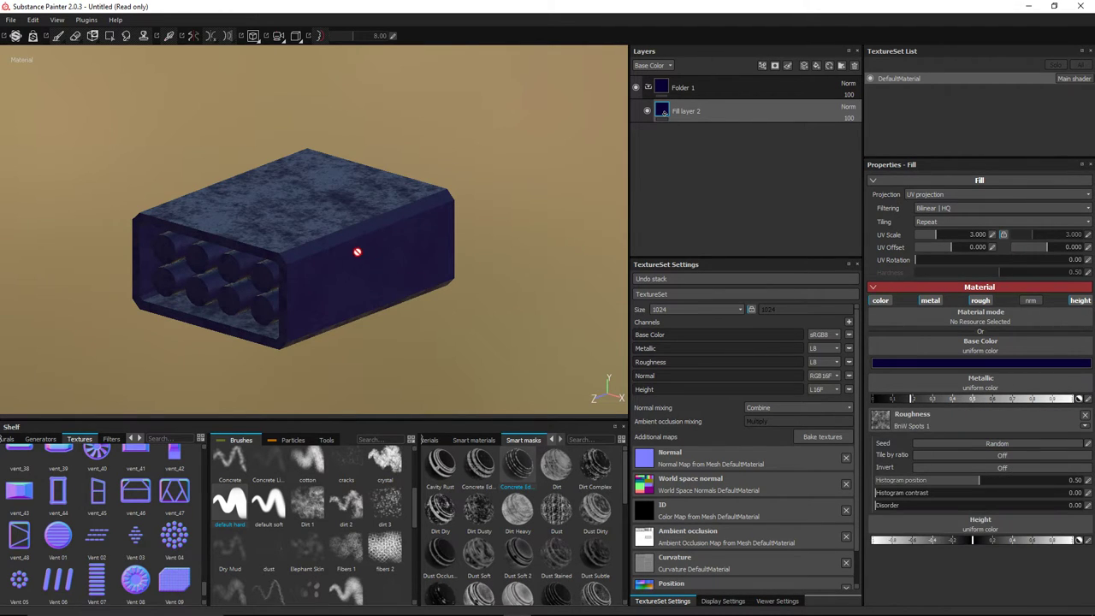
mouse_move(356, 251)
left_mouse_down("alt")
mouse_move(376, 286)
mouse_move(408, 235)
mouse_move(318, 179)
mouse_move(287, 226)
mouse_move(260, 200)
mouse_move(359, 254)
mouse_move(365, 243)
mouse_move(232, 227)
mouse_move(418, 296)
mouse_move(550, 283)
mouse_move(345, 259)
left_mouse_up("alt")
Step: Lower Fill layer 2's roughness channel opacity to 27
left_click(652, 65)
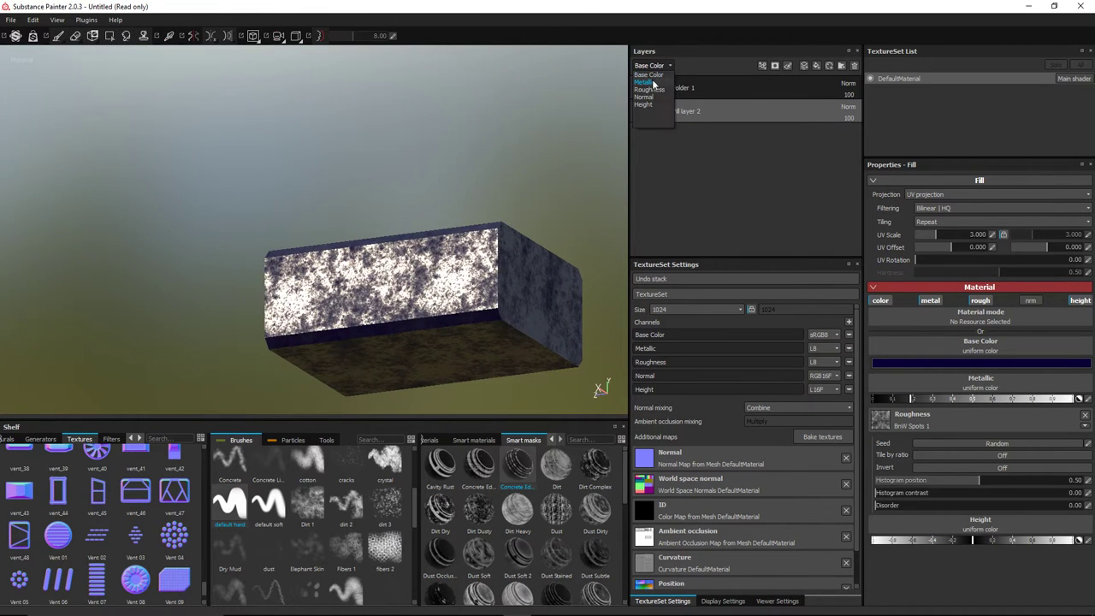
left_click(651, 89)
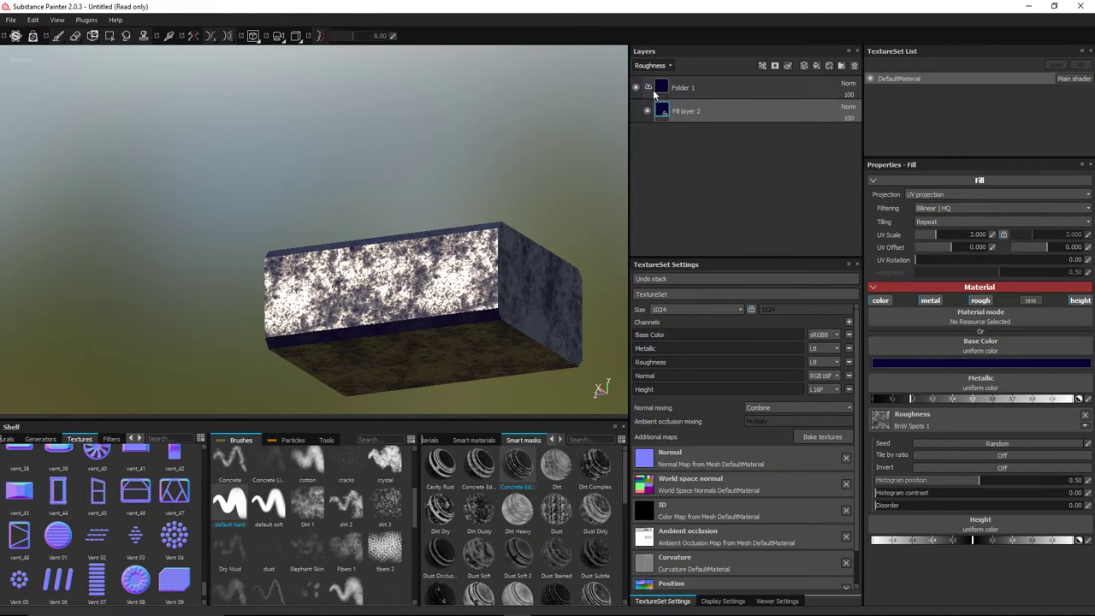
left_click(855, 120)
left_click_drag(874, 131, 848, 131)
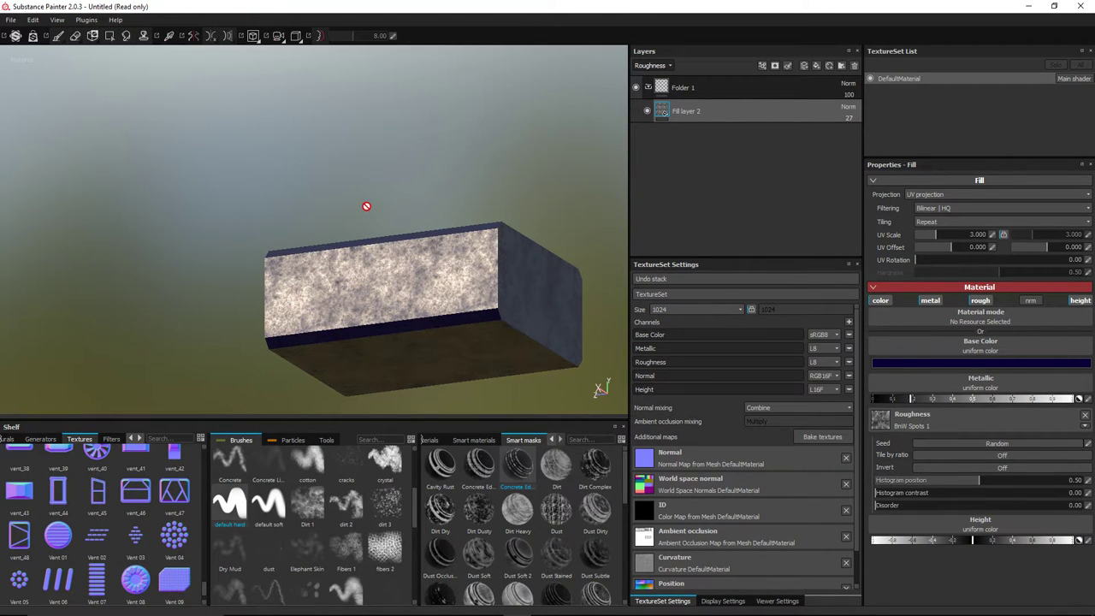
key("m")
left_click_drag(366, 207, 508, 260, "alt")
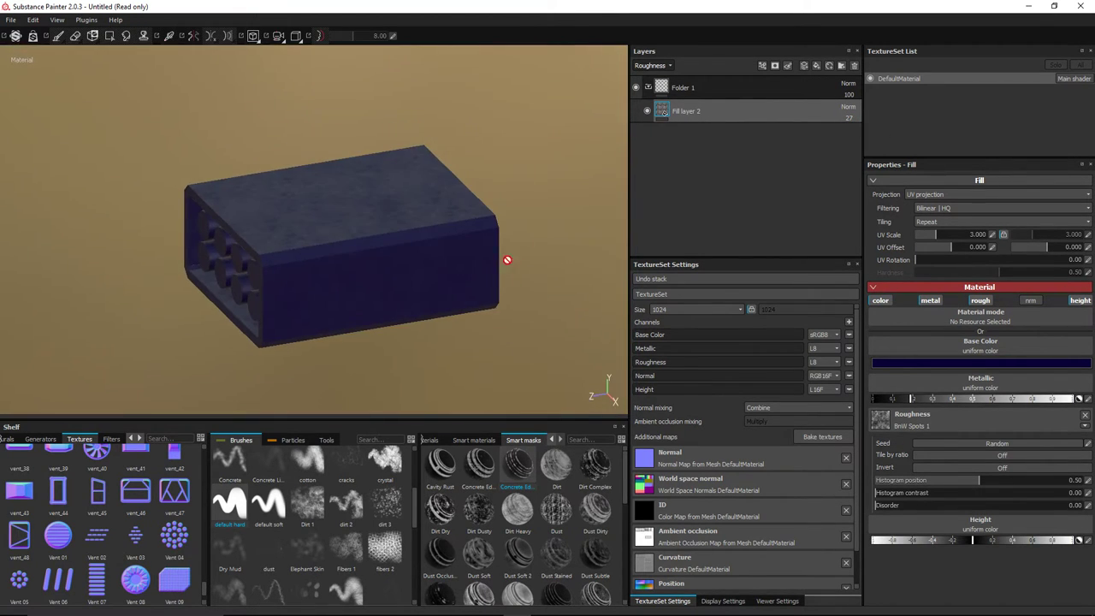
Step: Rename Fill layer 2 to 'Base Settings' and apply Fractal sum 1 to its height channel
double_click(691, 113)
type("Base")
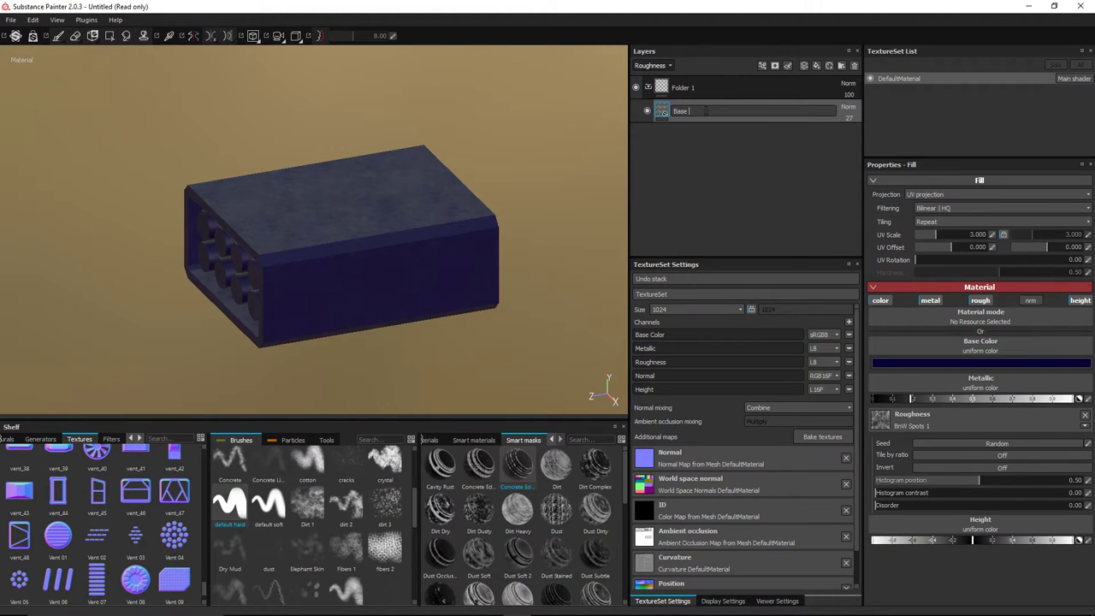
type(" Settings")
key("Return")
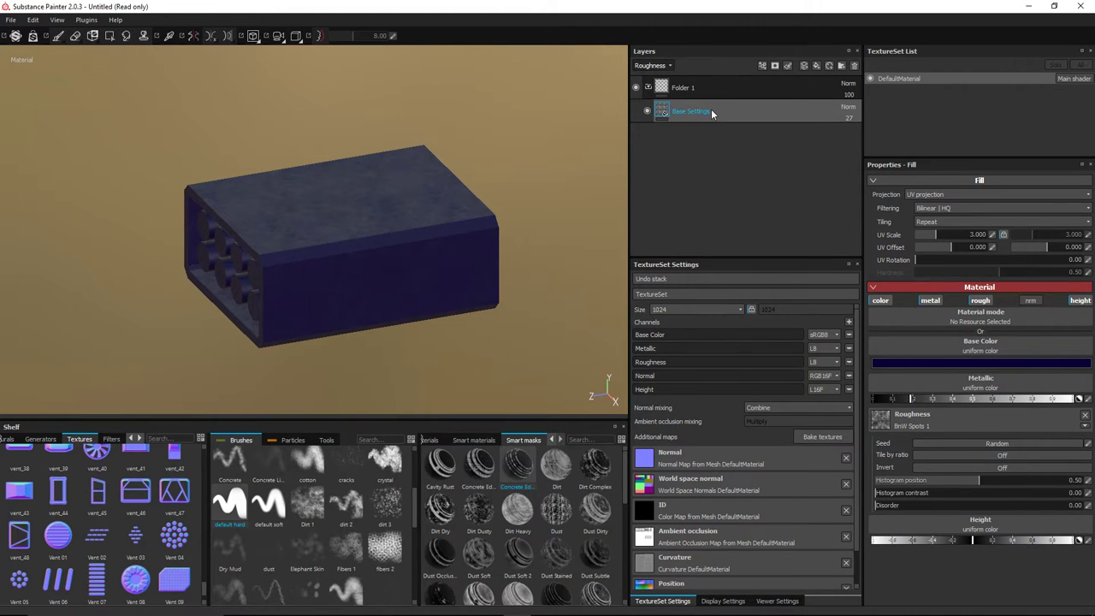
left_click(948, 502)
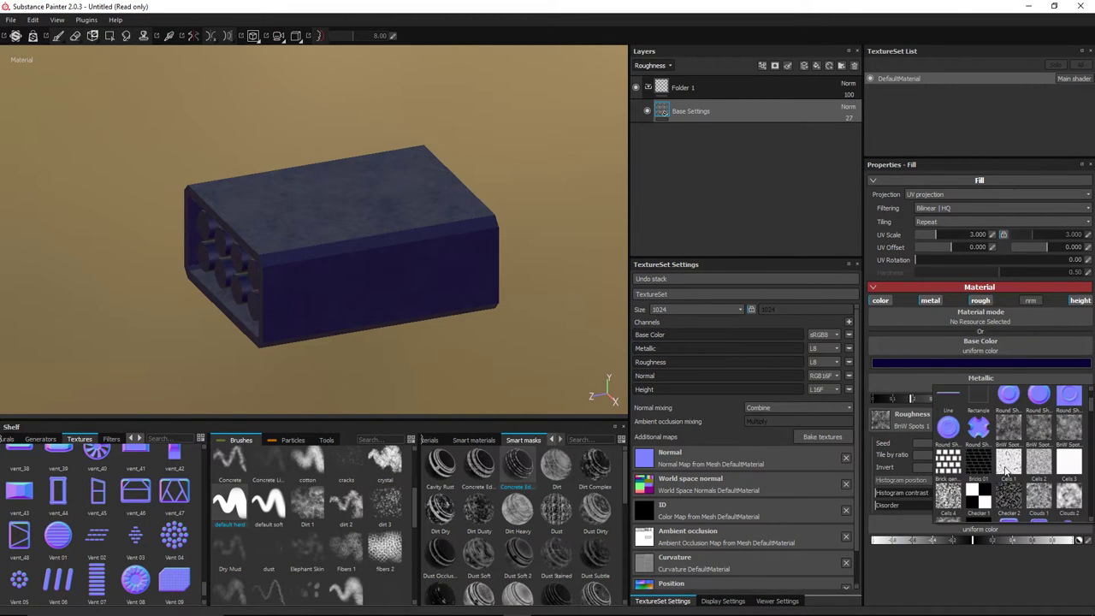
scroll(1001, 471, "down", 5)
scroll(1012, 481, "down", 5)
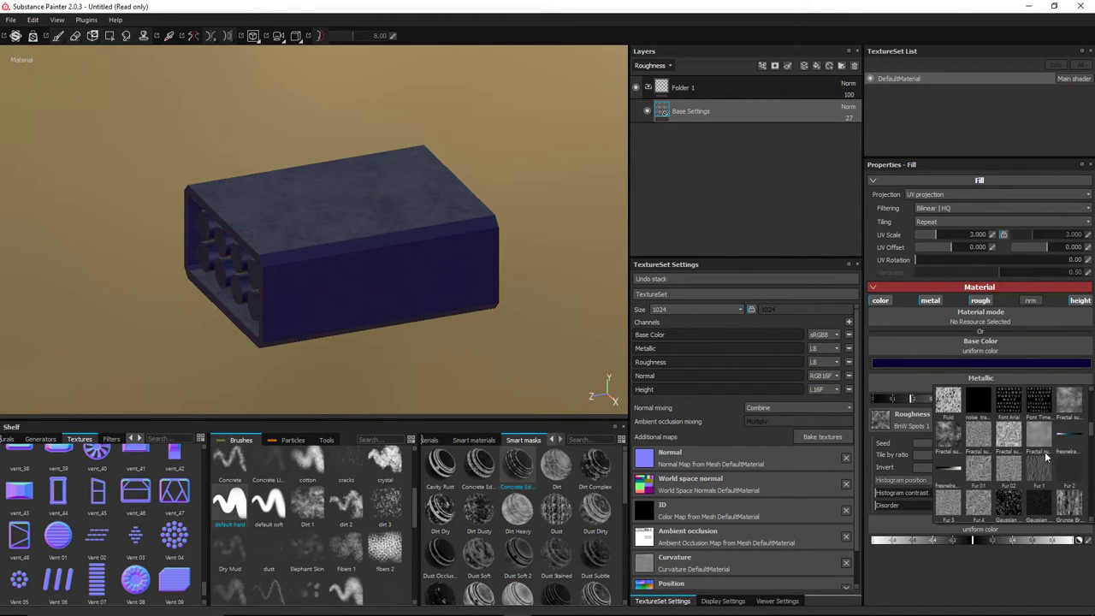
left_click(1073, 408)
left_click_drag(452, 362, 453, 317, "alt")
Step: Set the Base Settings height strength to 2 and toggle height off and on to compare
left_click(650, 65)
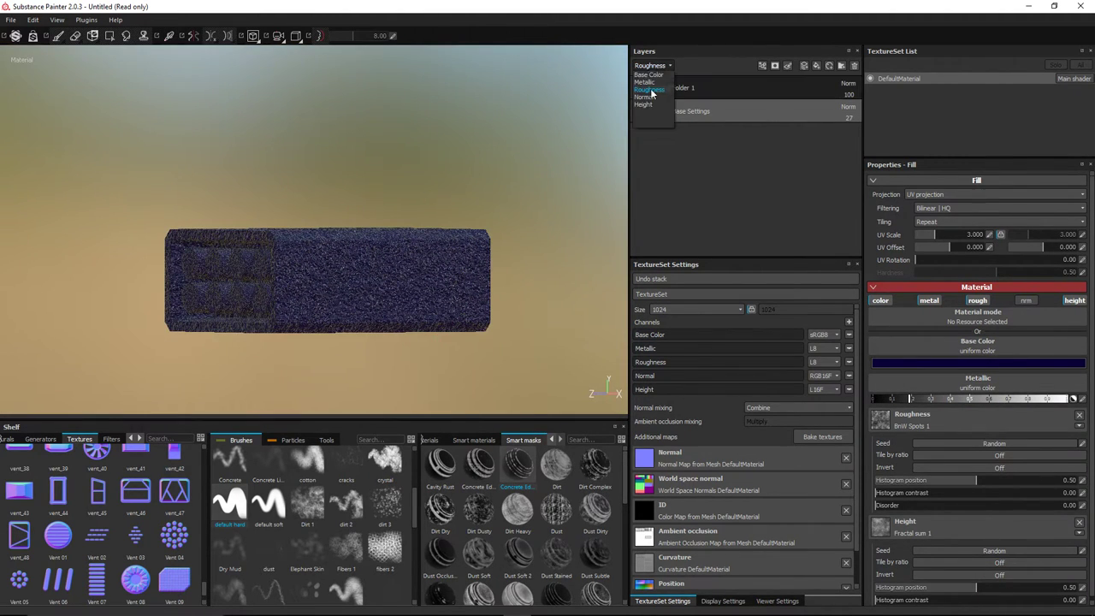
left_click(644, 104)
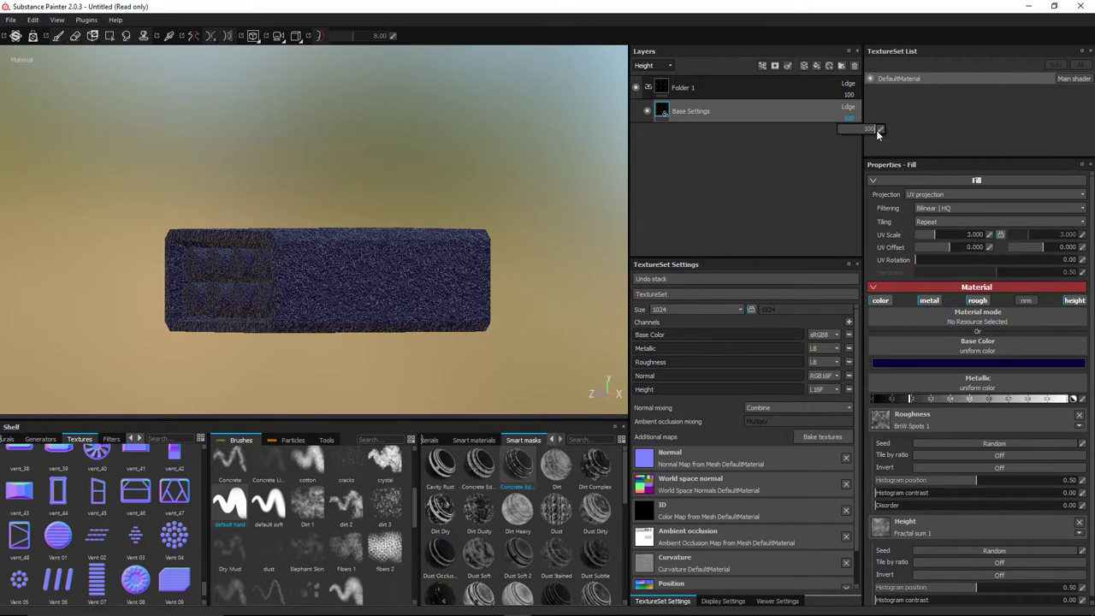
left_click_drag(877, 132, 867, 134)
type("2")
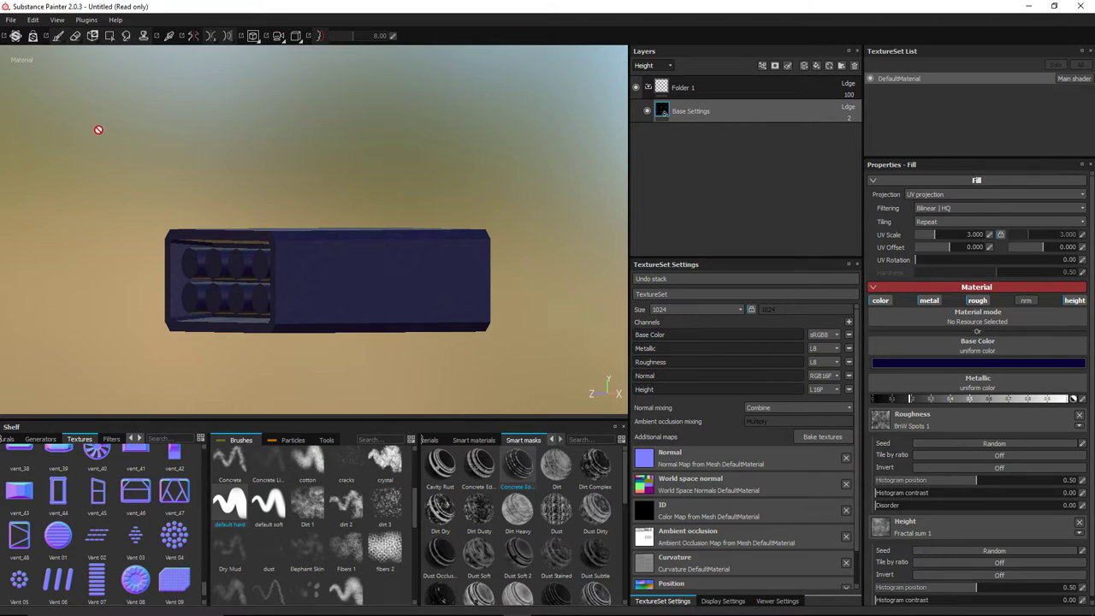
scroll(354, 249, "up", 5)
left_click_drag(384, 240, 205, 231, "alt")
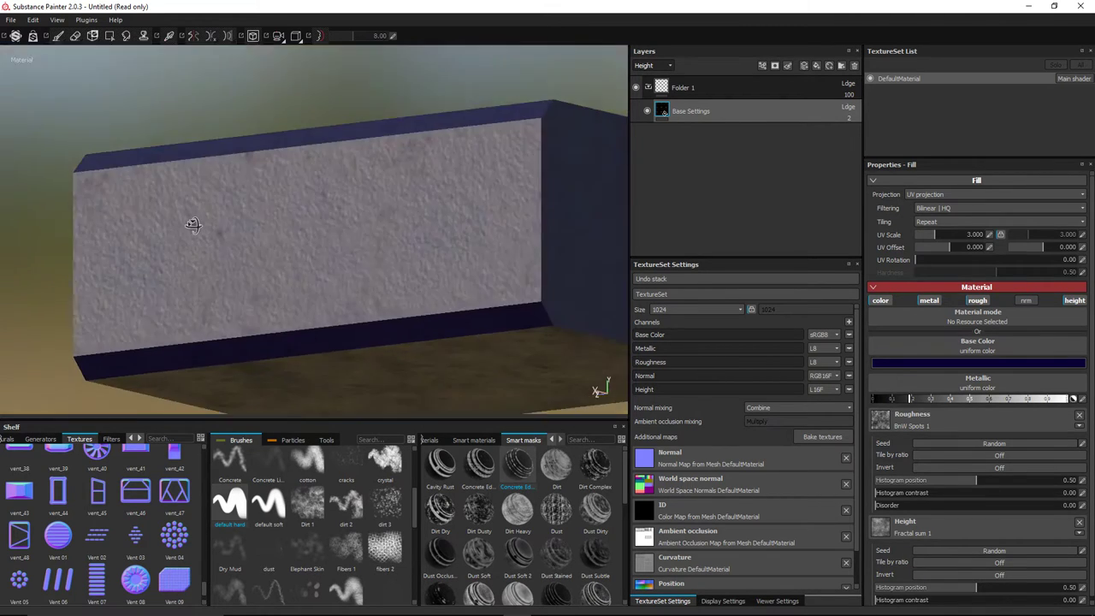
mouse_move(193, 224)
left_mouse_down("alt")
mouse_move(206, 203)
mouse_move(234, 221)
mouse_move(170, 226)
mouse_move(208, 210)
mouse_move(211, 225)
mouse_move(206, 215)
mouse_move(247, 243)
mouse_move(234, 226)
left_mouse_up("alt")
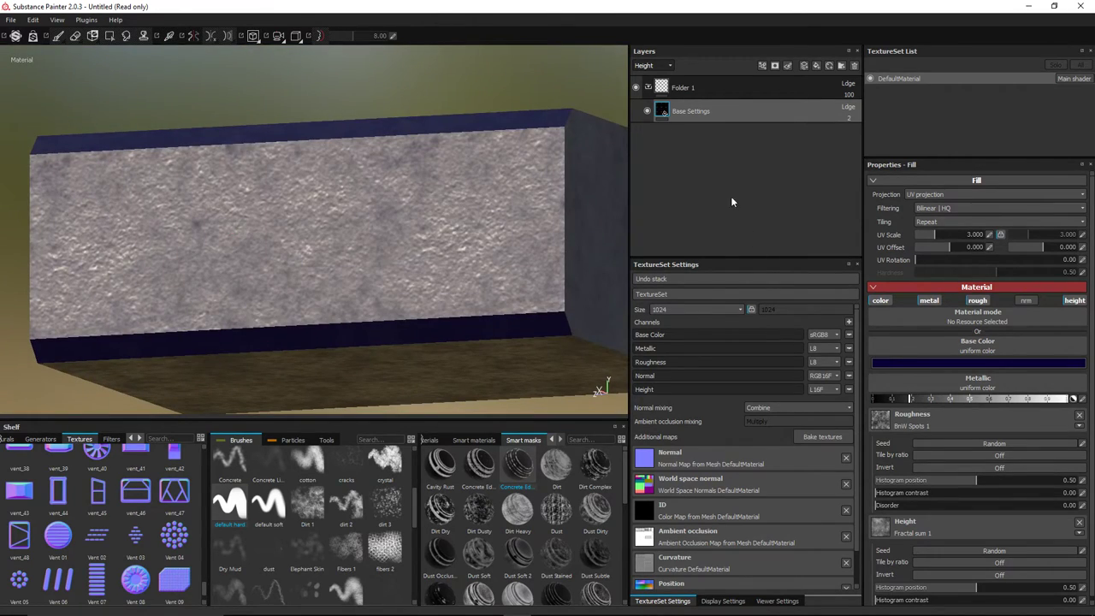
left_click(1077, 301)
left_click(1078, 302)
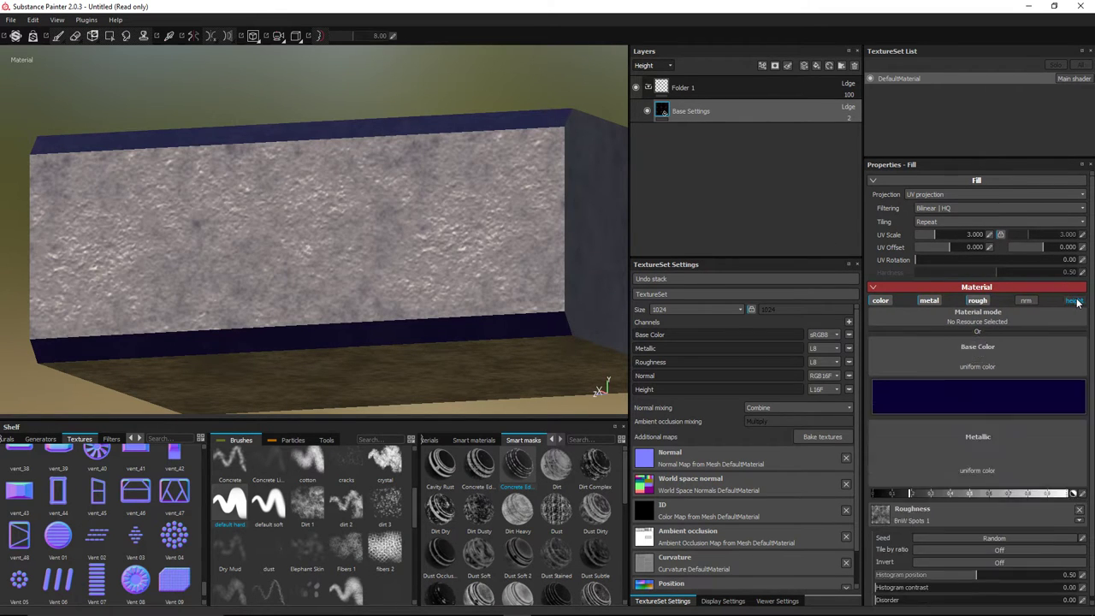
left_click_drag(380, 227, 453, 206, "alt")
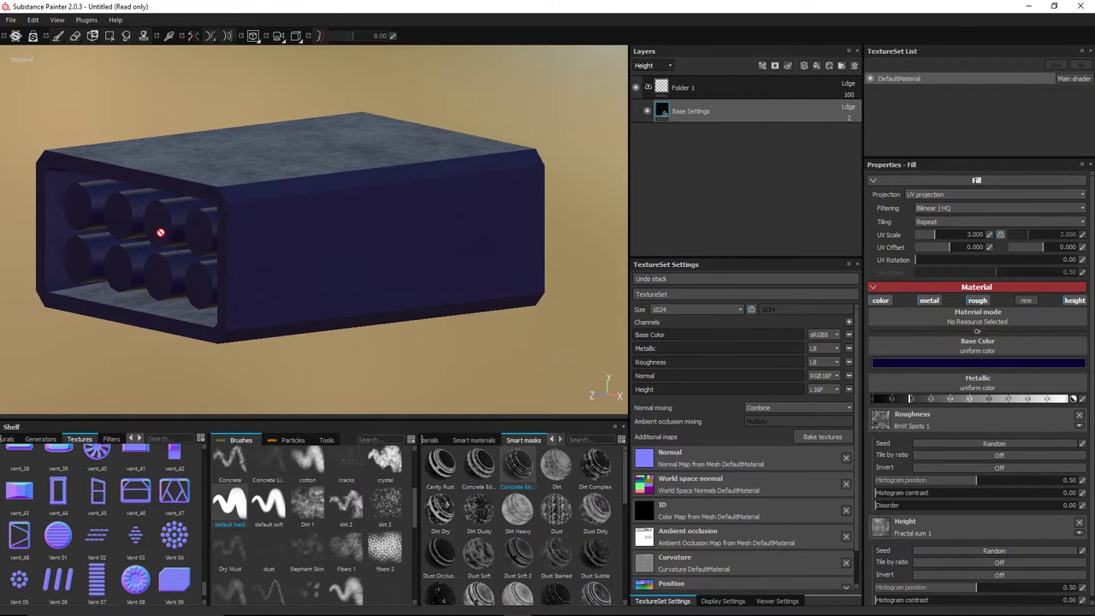
Step: Add a black mask to Folder 1 and rename the folder Main Unit
right_click(683, 89)
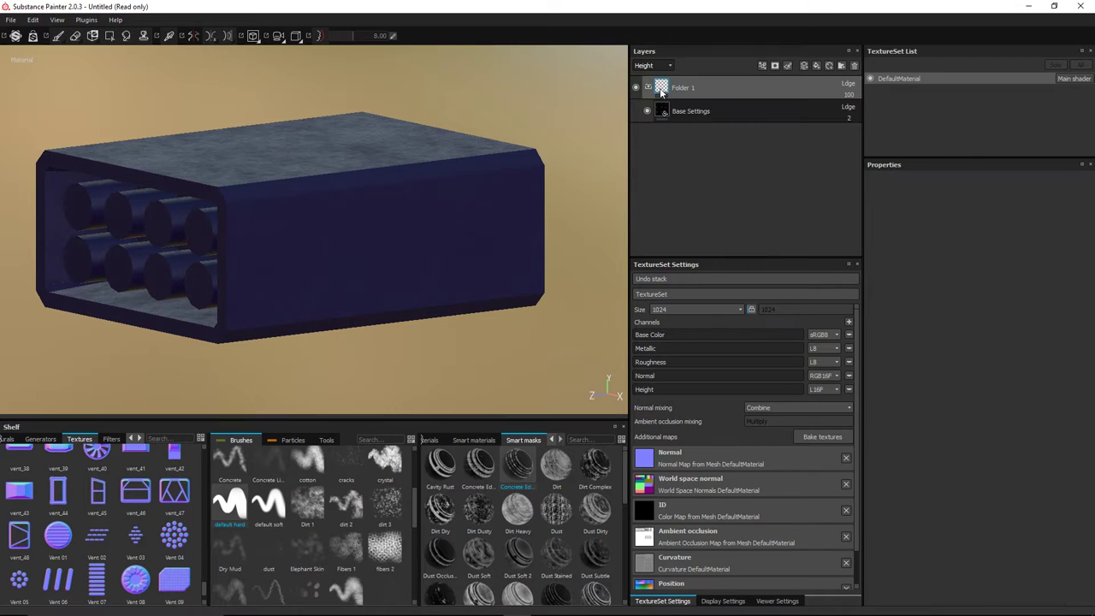
left_click(695, 106)
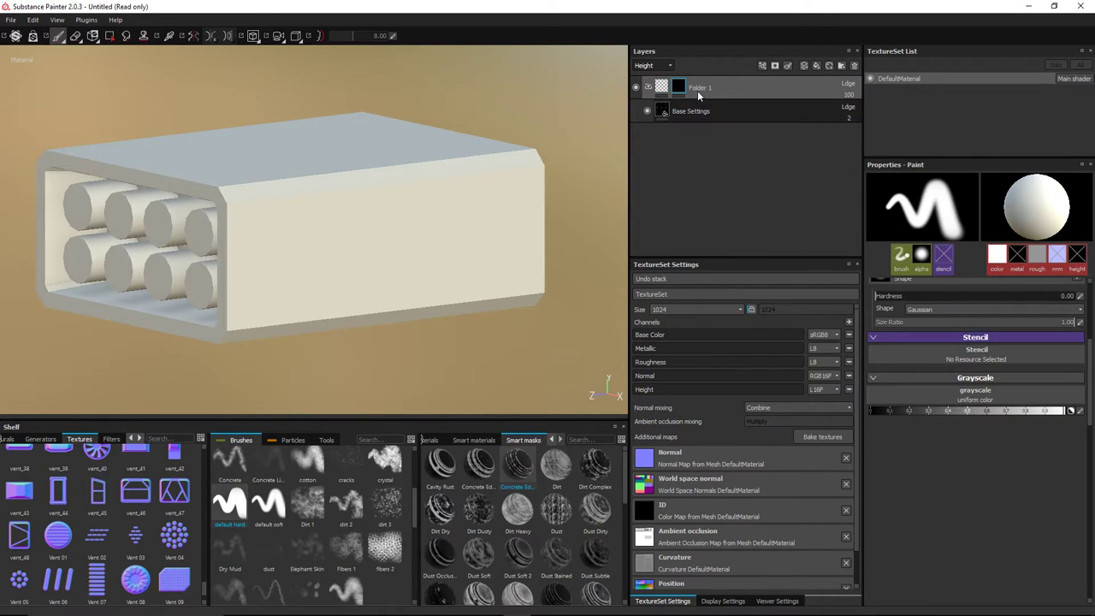
double_click(699, 89)
type("Main Unit")
key("Return")
Step: Fill the Main Unit mask across the entire launcher mesh with Polygon Fill in mesh mode
left_click(109, 36)
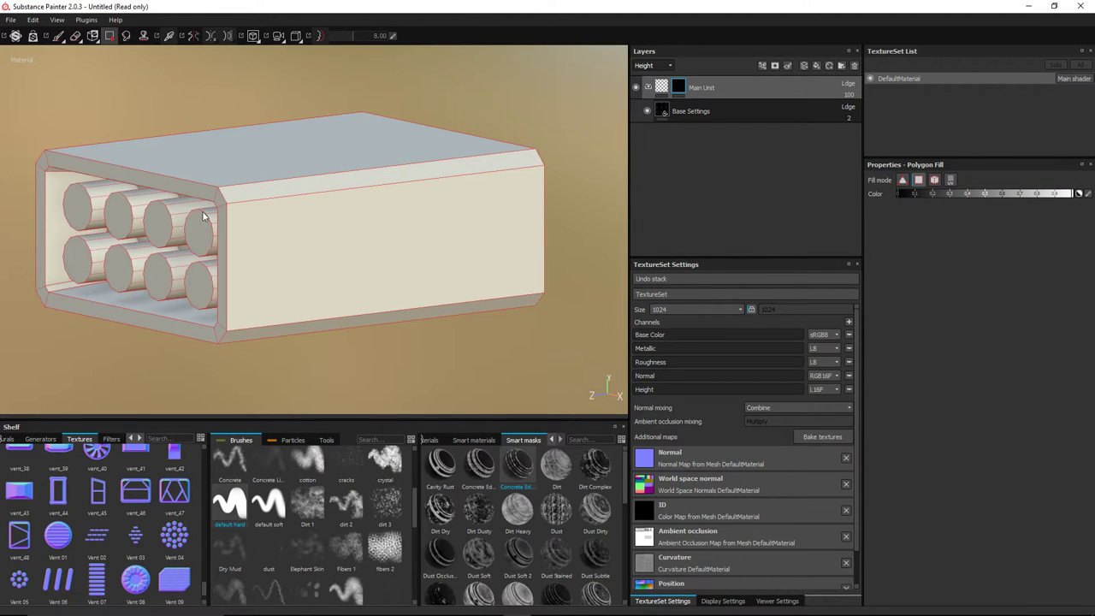
left_click(936, 181)
left_click(419, 190)
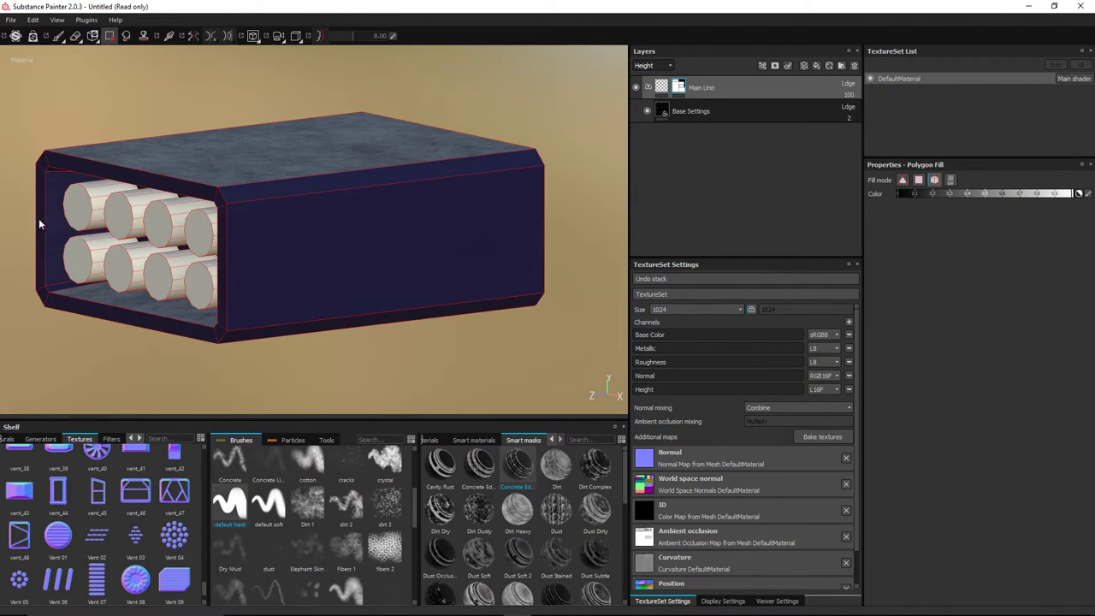
left_click_drag(462, 245, 335, 271, "alt")
middle_click_drag(334, 271, 434, 273, "alt")
mouse_move(678, 88)
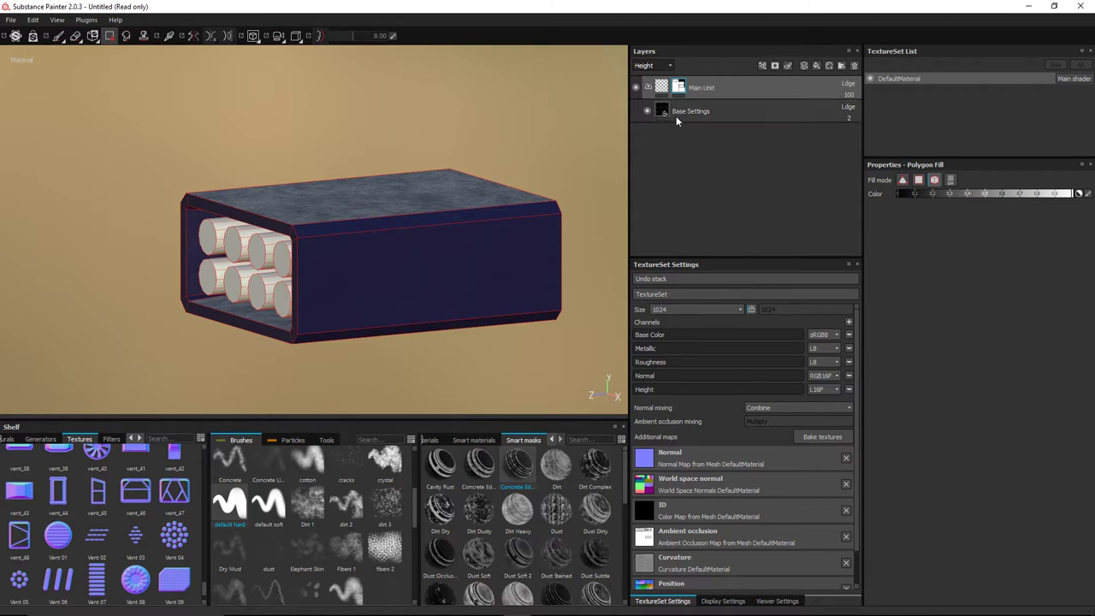
left_click(685, 118)
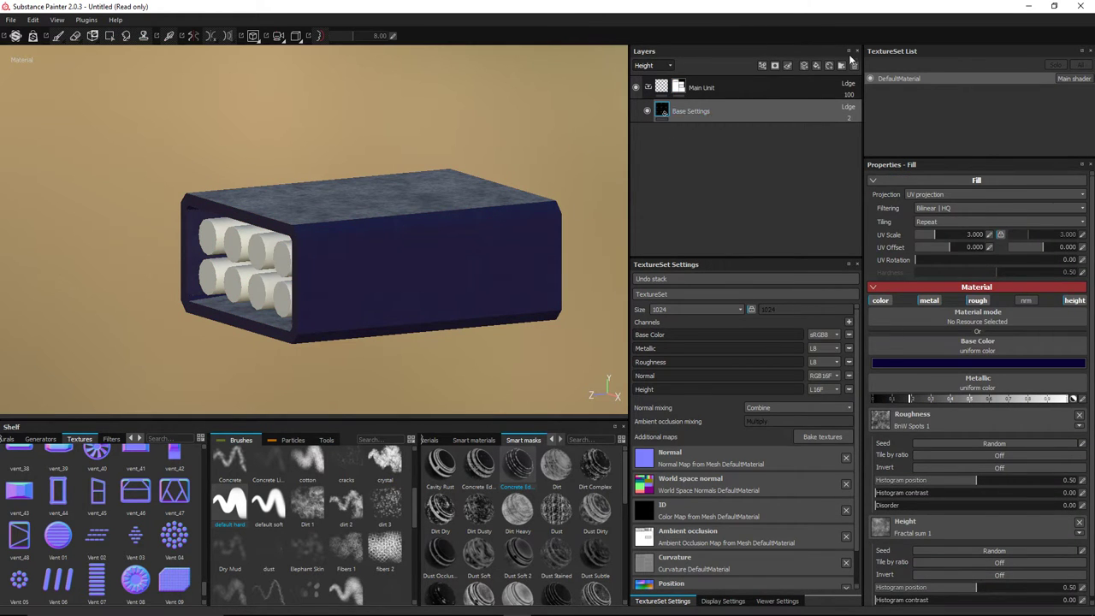
Step: Add a fill layer with its metallic, roughness, normal and height channels disabled
left_click(816, 66)
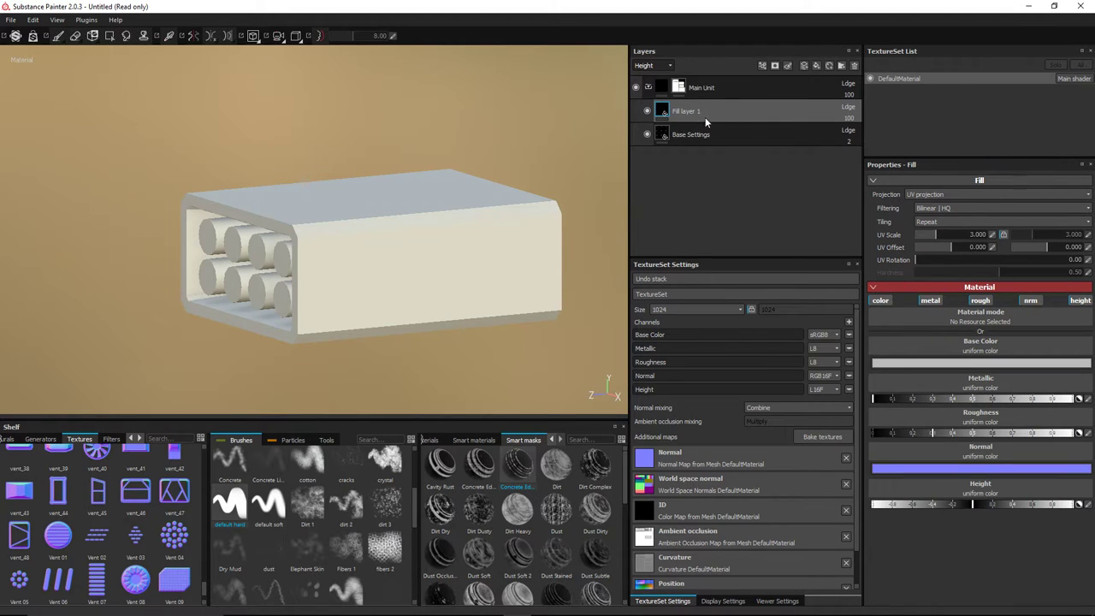
left_click(930, 300)
left_click(979, 300)
left_click(1023, 301)
left_click(1078, 300)
left_click(967, 351)
left_click(894, 452)
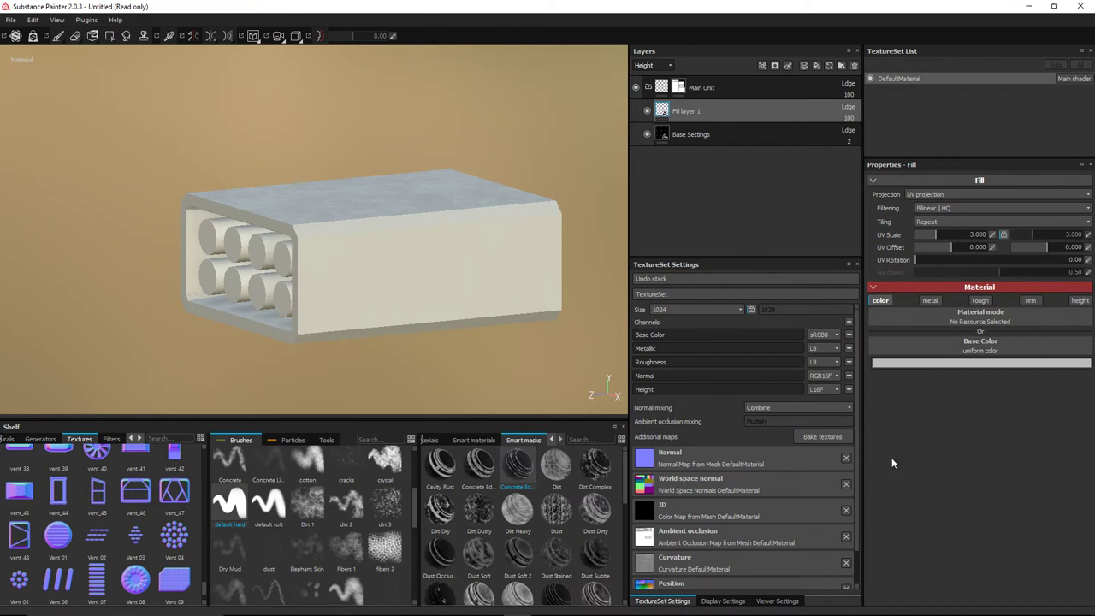
Step: Apply the Cobalt Pure material to the new fill layer and check its metallic look
left_click(435, 440)
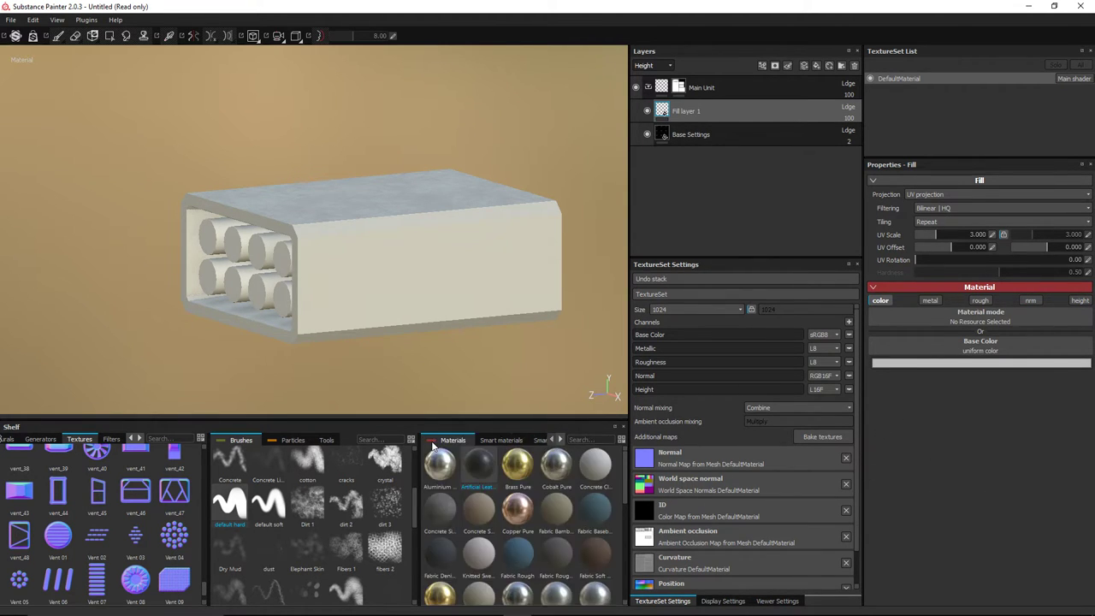
left_click(553, 479)
mouse_move(442, 318)
left_mouse_down("alt")
mouse_move(477, 351)
mouse_move(457, 296)
mouse_move(410, 276)
mouse_move(466, 307)
mouse_move(435, 313)
left_mouse_up("alt")
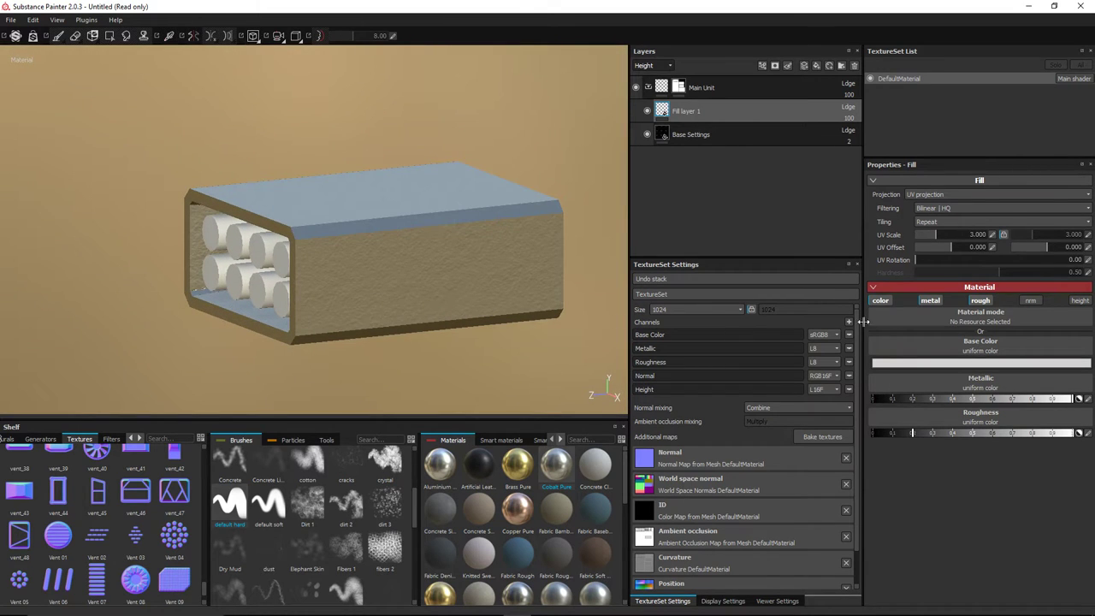
left_click(930, 300)
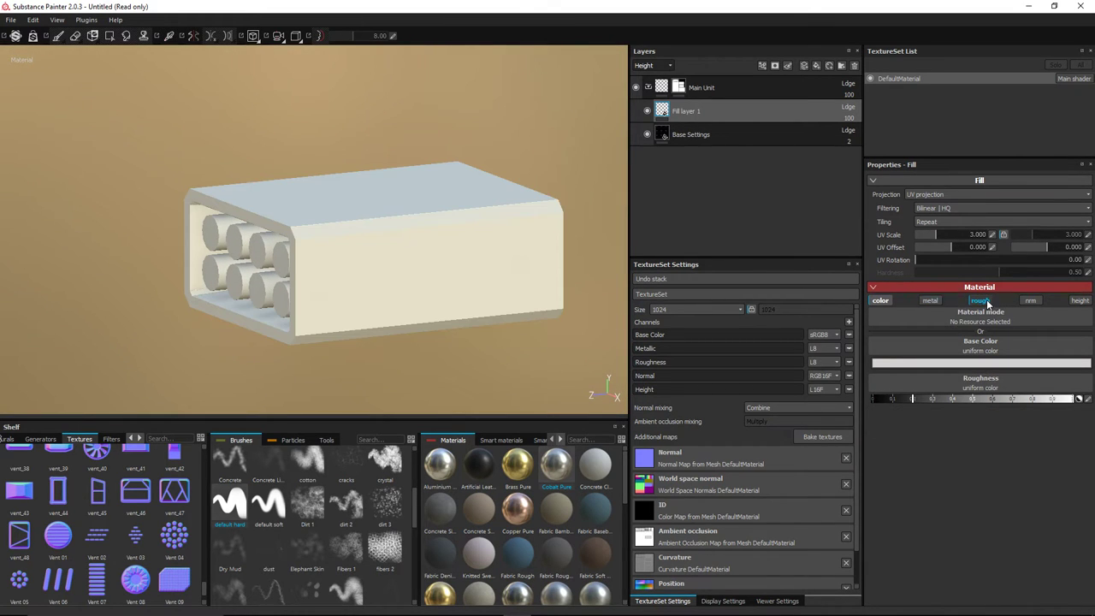
left_click(930, 301)
left_click_drag(514, 295, 427, 302, "alt")
left_click_drag(448, 264, 501, 285, "alt")
right_click(666, 124)
Step: Give Fill layer 1 a black mask driven by the Concrete Edge smart mask
left_click(685, 115)
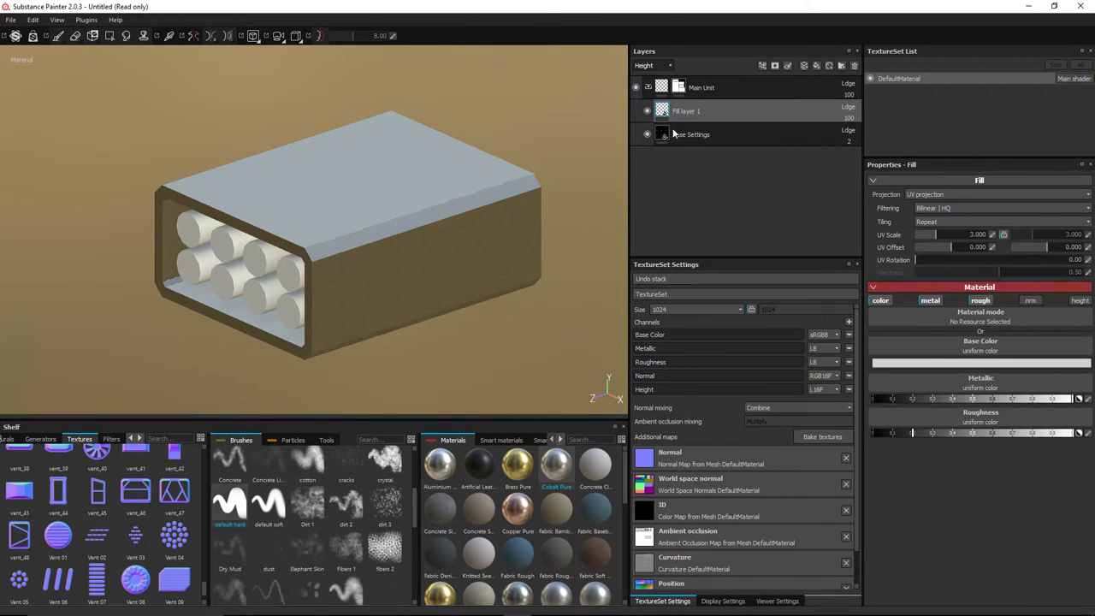
left_click(541, 441)
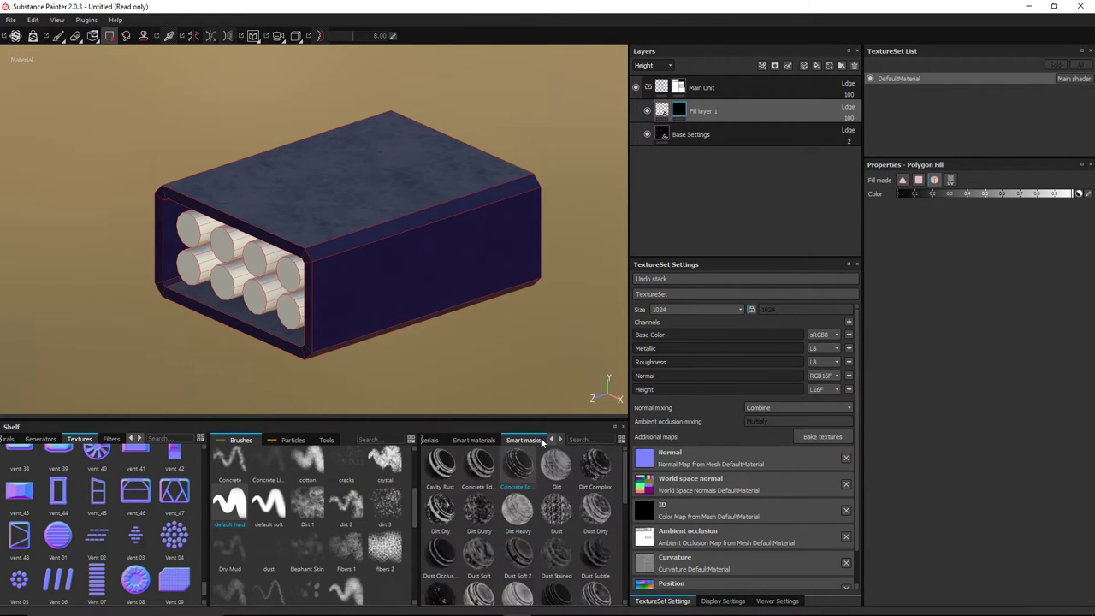
left_click_drag(520, 465, 699, 120)
left_click_drag(612, 166, 366, 332, "alt")
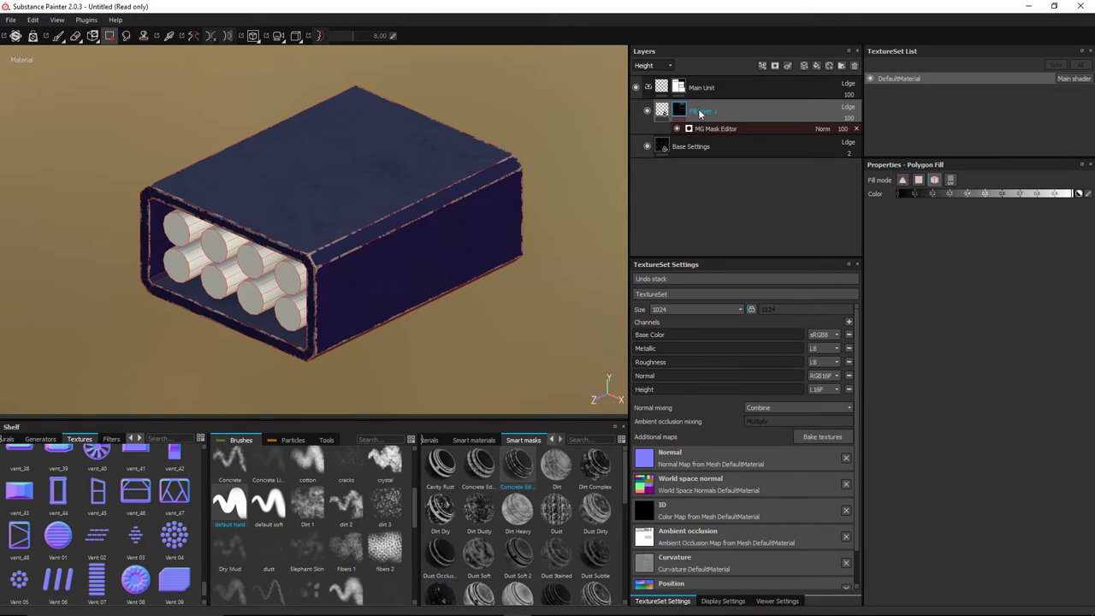
Step: Rename the layer to 'Edges' and then to 'Dirt'
double_click(700, 114)
type("Edges")
key("Return")
double_click(700, 112)
type("Dirt")
key("Return")
left_click(58, 36)
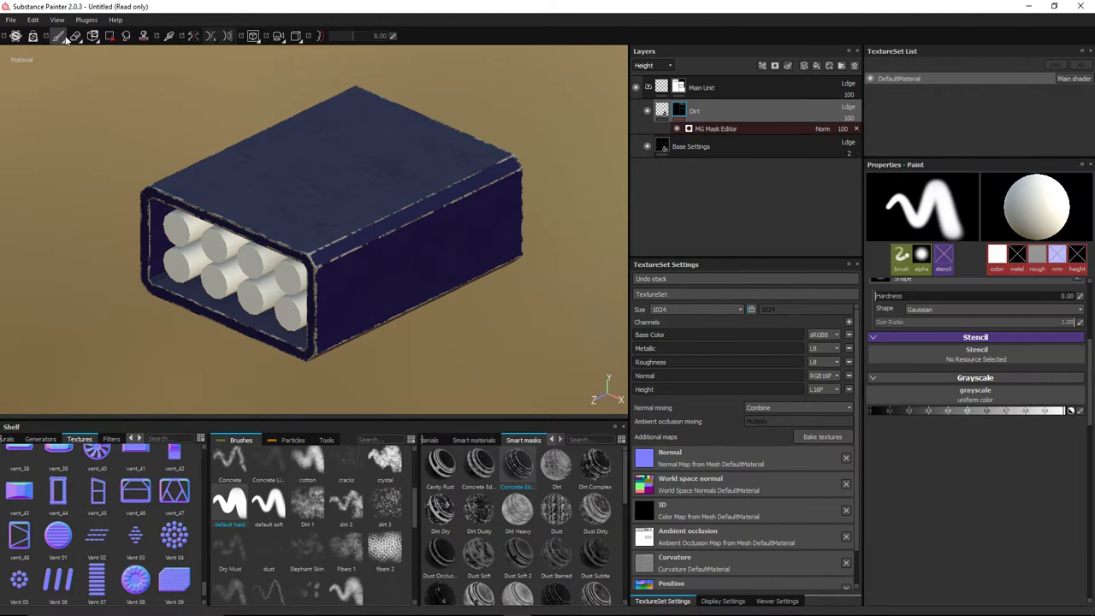
Step: Add a Sharpen filter to the Dirt mask with intensity about 0.28
right_click(688, 112)
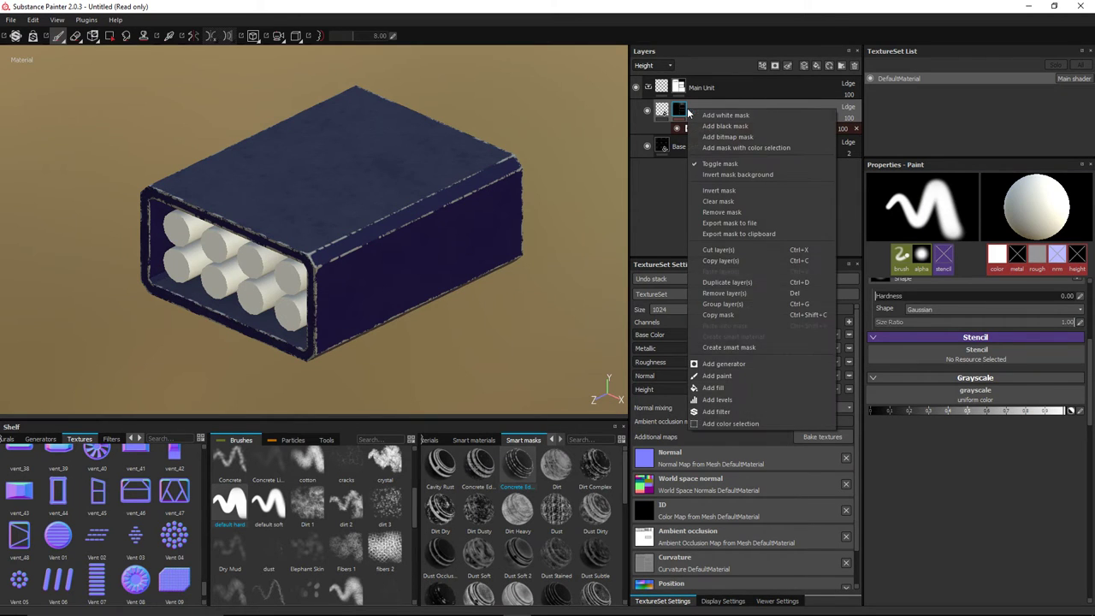
left_click(736, 412)
left_click(978, 195)
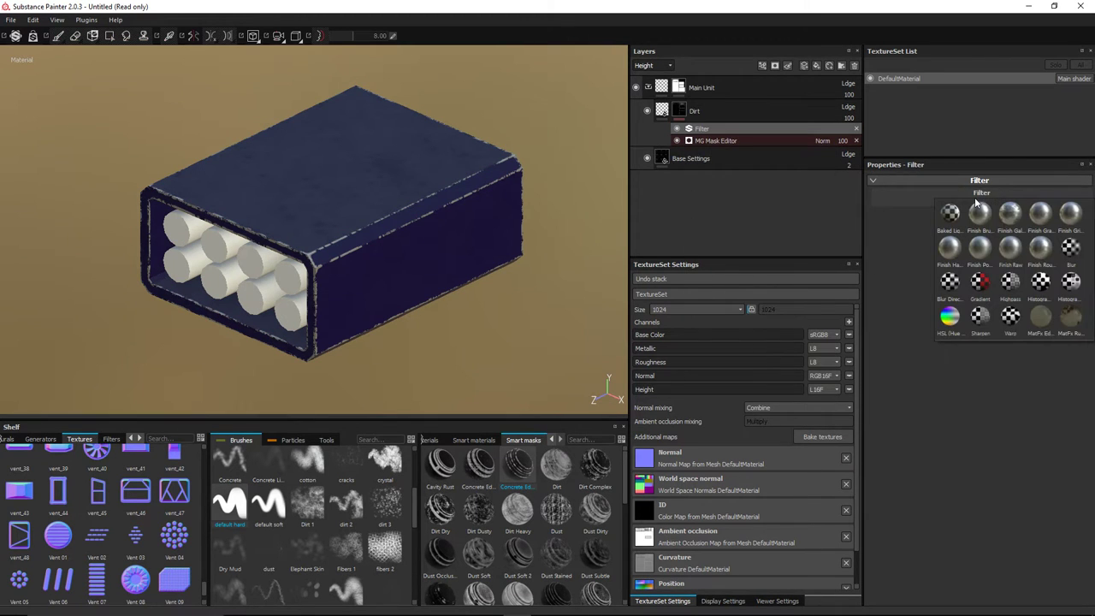
left_click(984, 324)
scroll(403, 225, "up", 5)
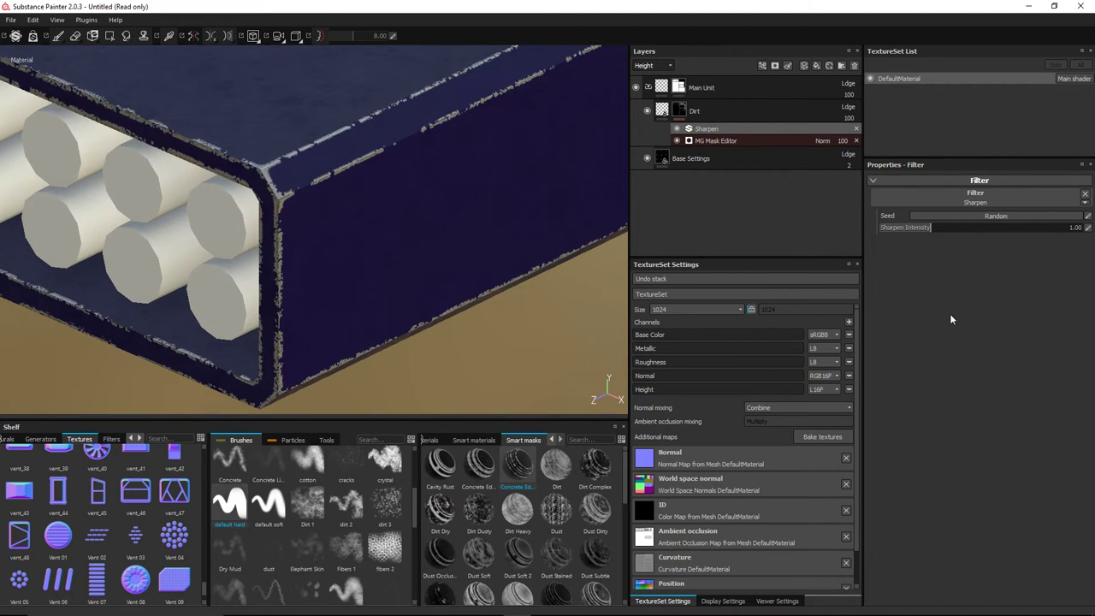
left_click_drag(929, 229, 877, 229)
scroll(443, 215, "down", 5)
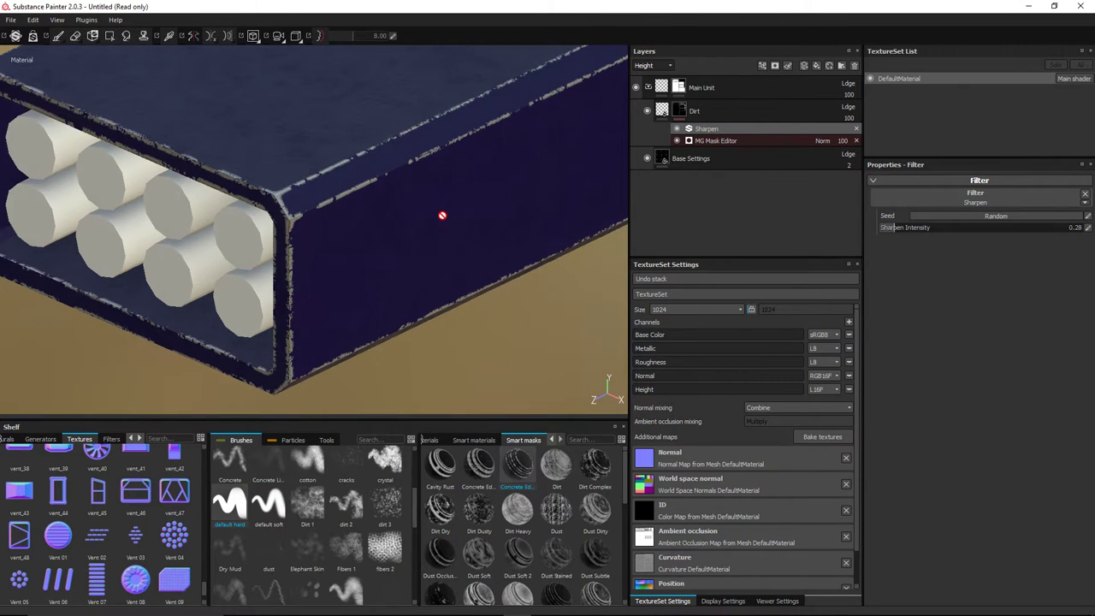
scroll(447, 223, "up", 3)
scroll(446, 223, "down", 3)
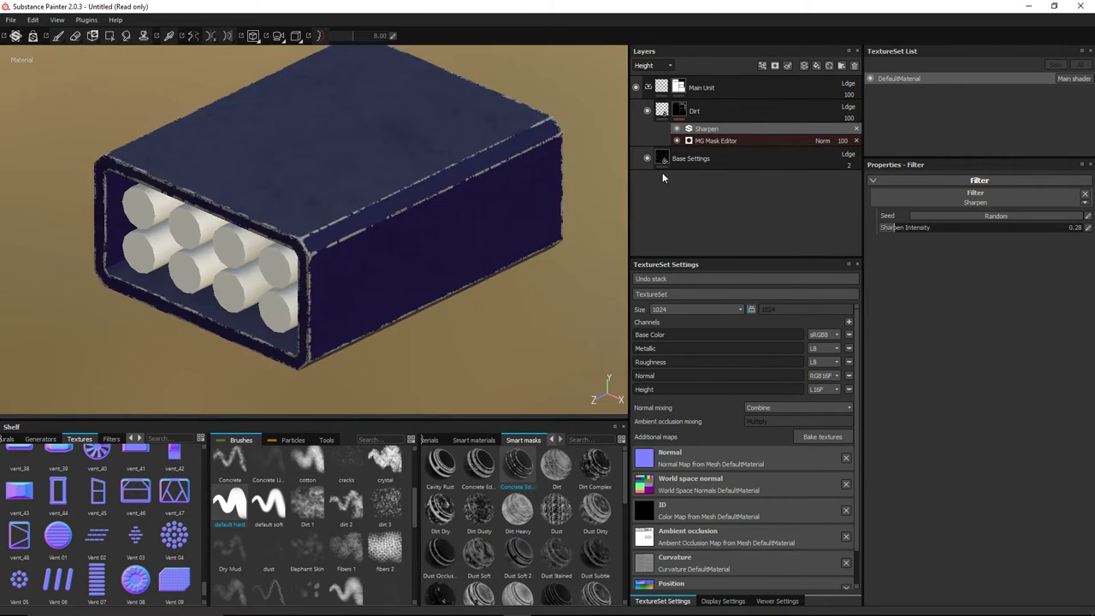
left_click_drag(436, 299, 511, 248, "alt")
Step: Add the Dirt Complex smart mask to the Dirt layer, placed below the Sharpen filter
left_click_drag(526, 367, 502, 487)
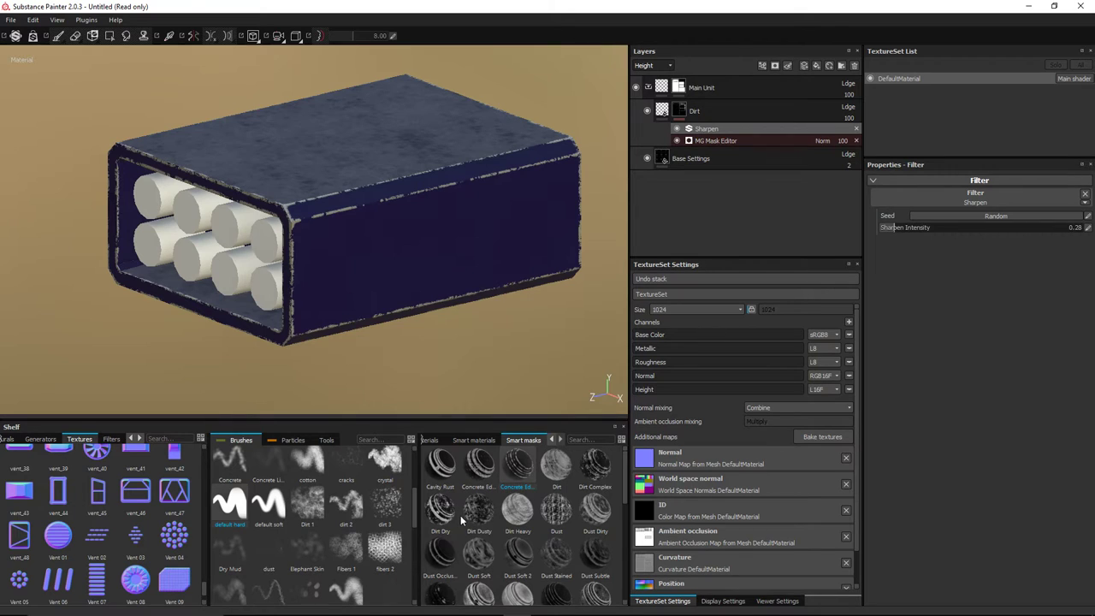
scroll(484, 510, "down", 3)
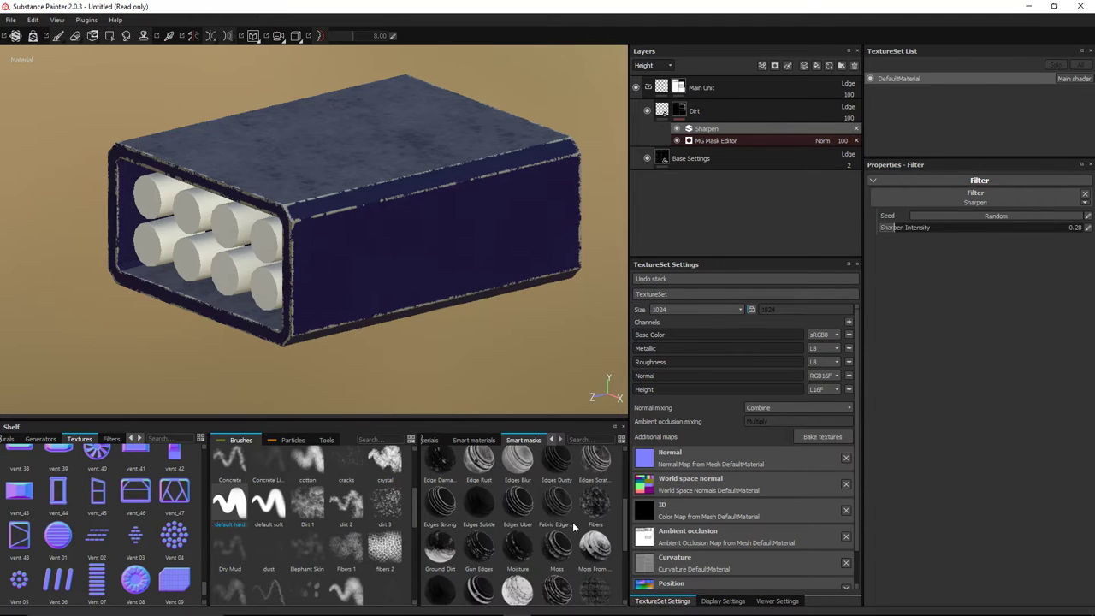
scroll(518, 518, "up", 3)
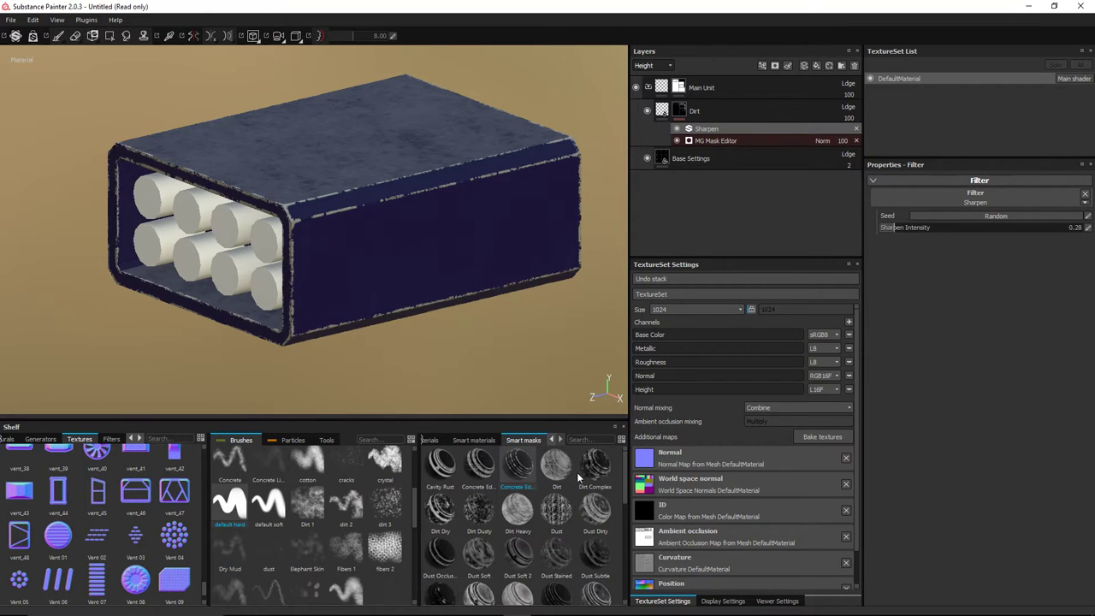
left_click_drag(582, 475, 715, 100)
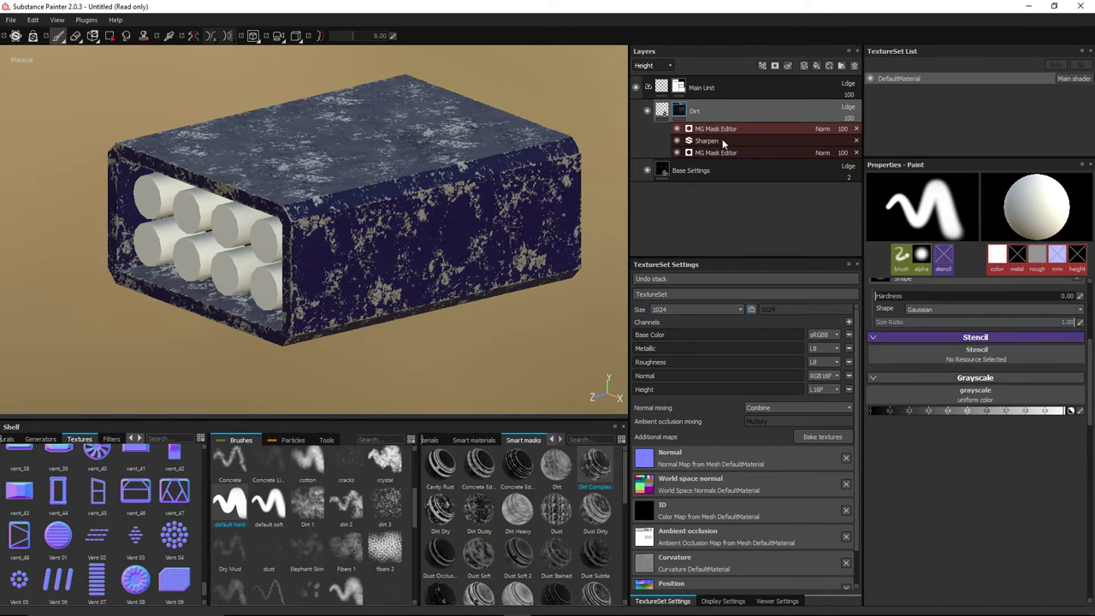
left_click(727, 130)
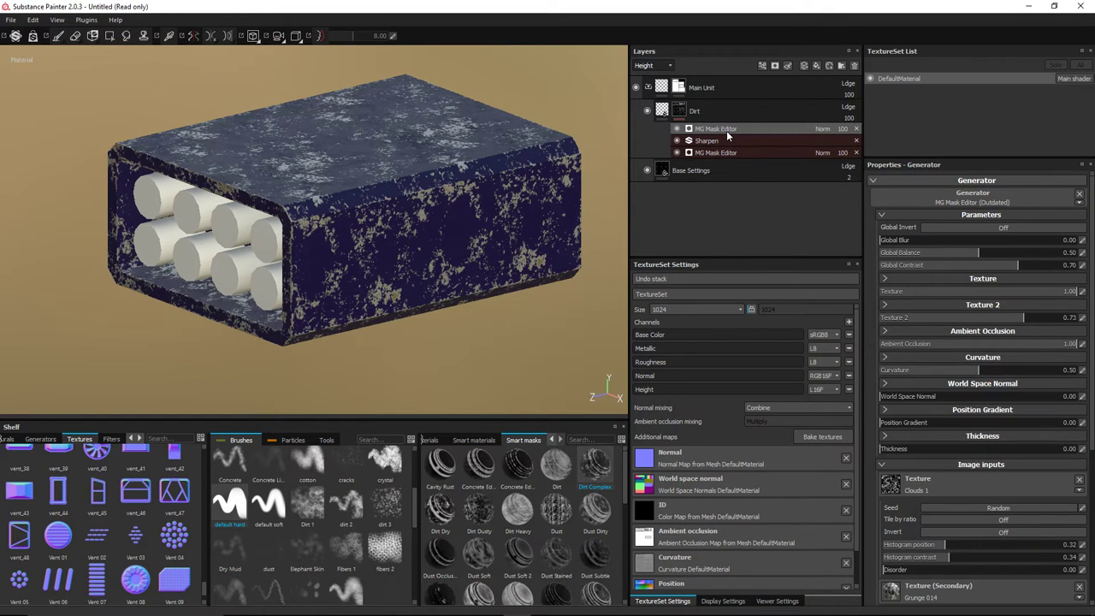
left_click_drag(726, 130, 727, 146)
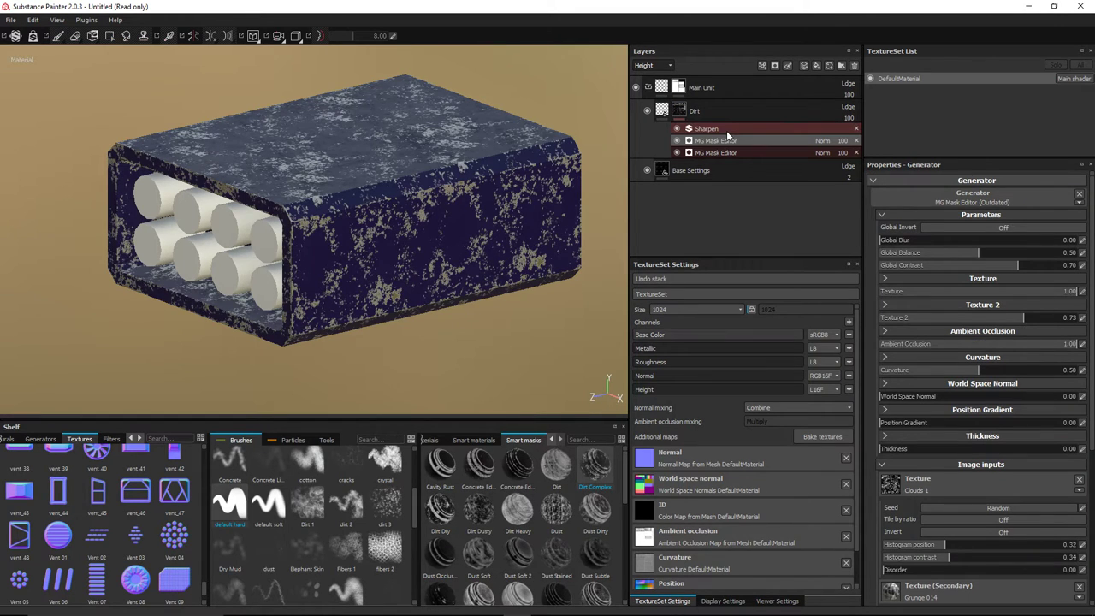
left_click(821, 142)
left_click(661, 66)
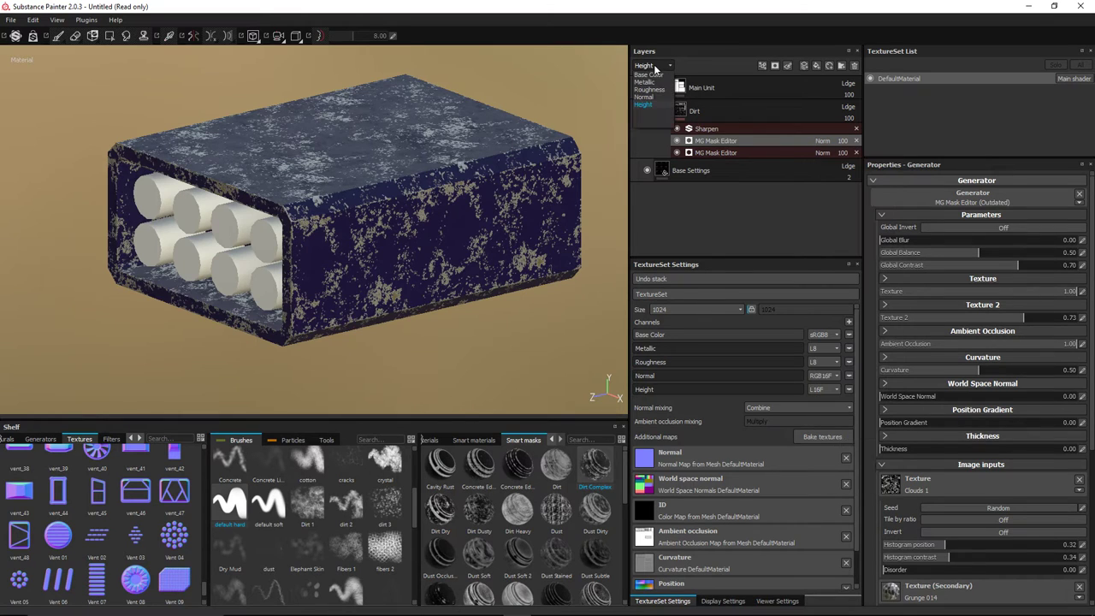
left_click(657, 77)
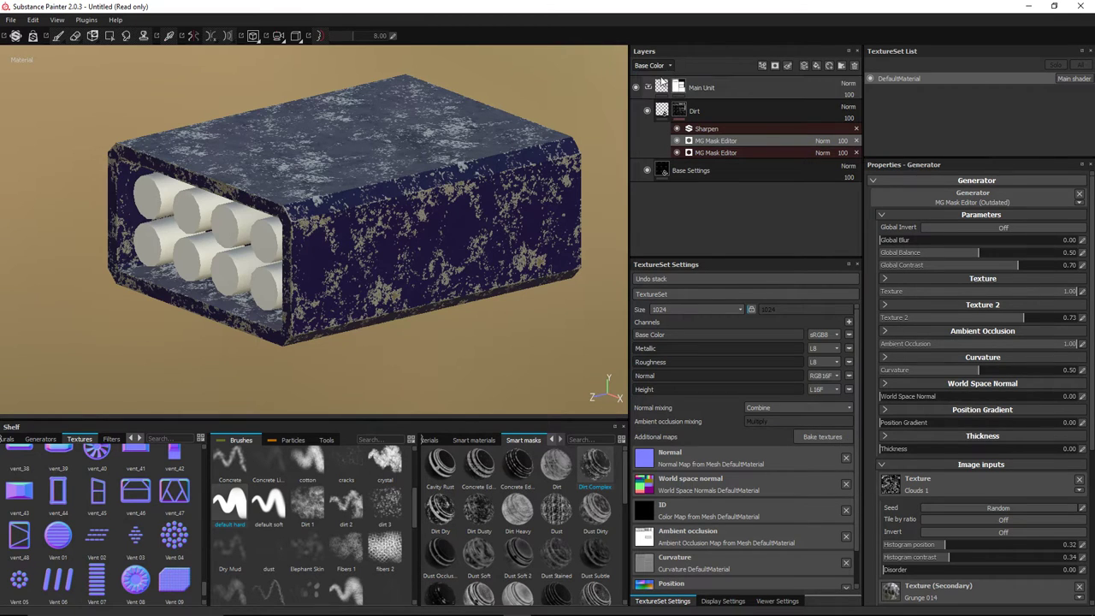
Step: Set the Dirt Complex mask to Linear dodge, Balance 0.45, and opacity 16
left_click(830, 142)
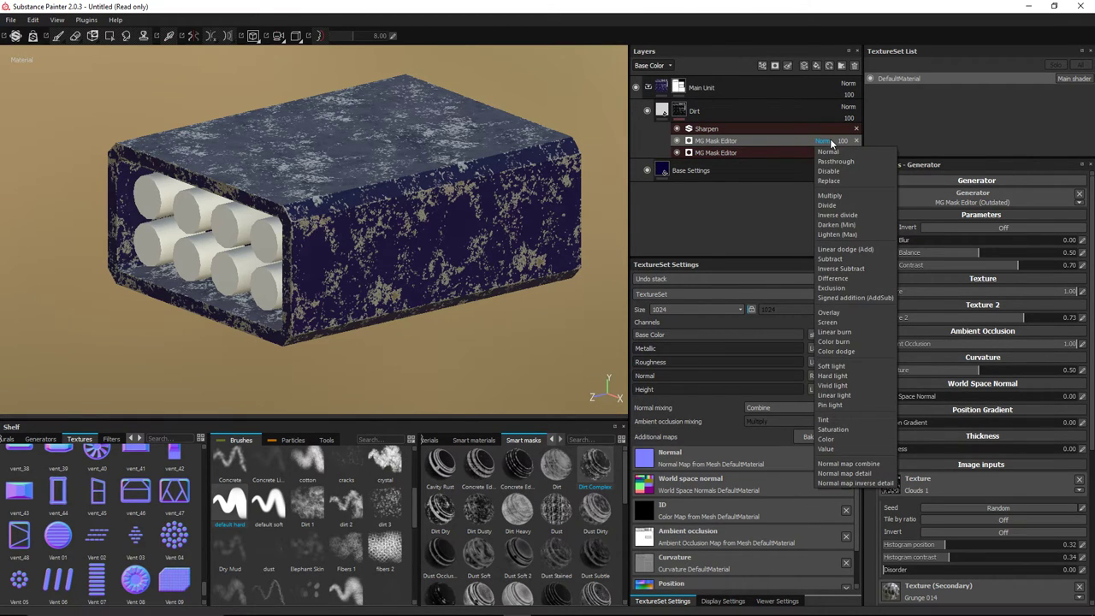
left_click(852, 249)
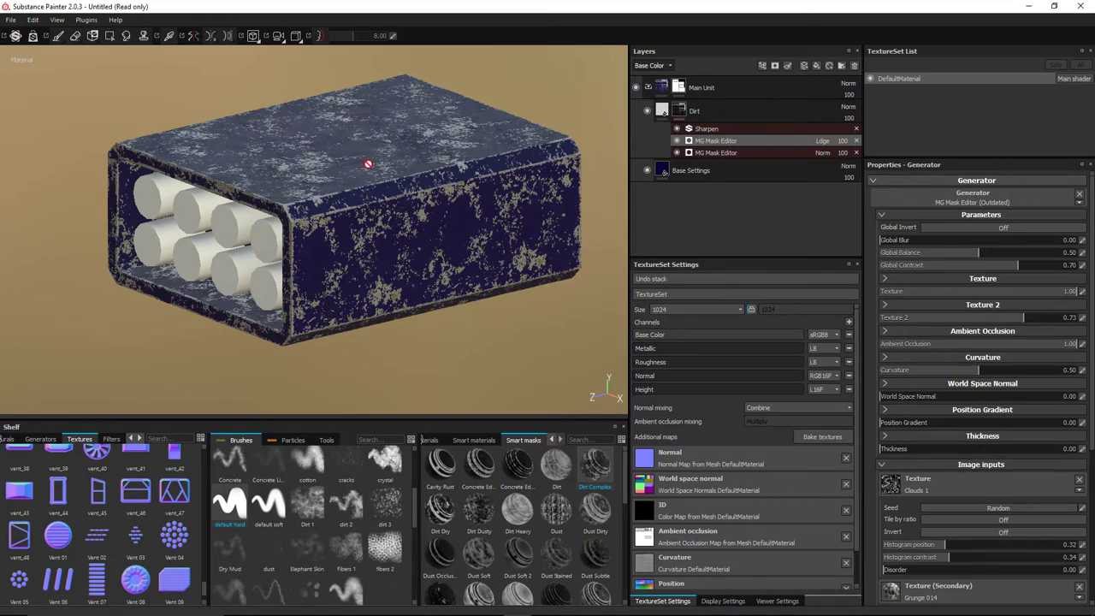
mouse_move(368, 163)
left_mouse_down("alt")
mouse_move(337, 110)
mouse_move(321, 148)
mouse_move(257, 122)
mouse_move(208, 128)
mouse_move(362, 158)
left_mouse_up("alt")
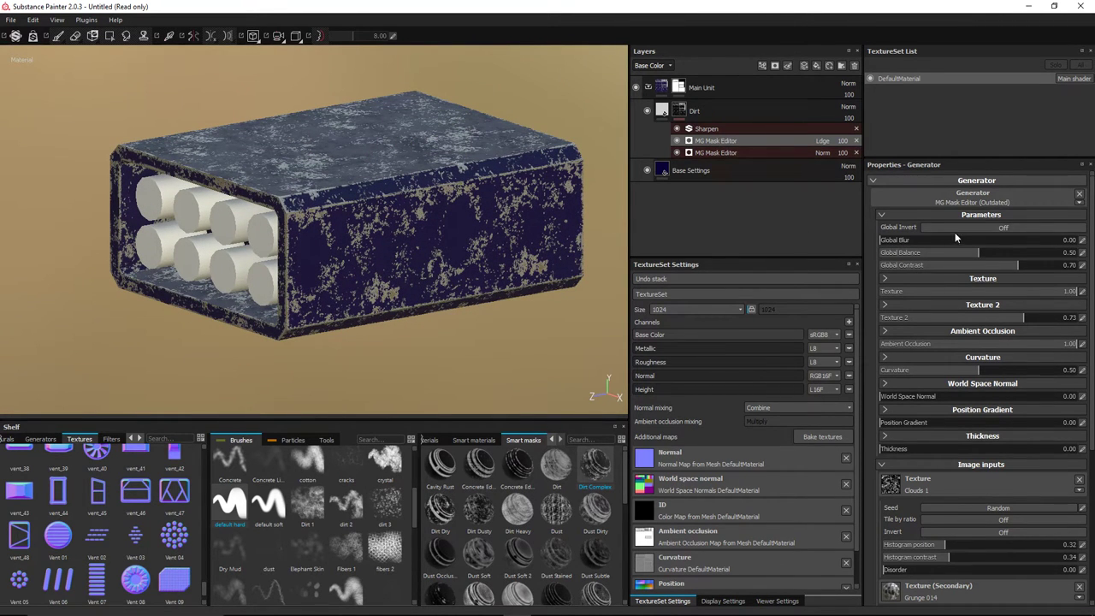
left_click_drag(979, 254, 963, 257)
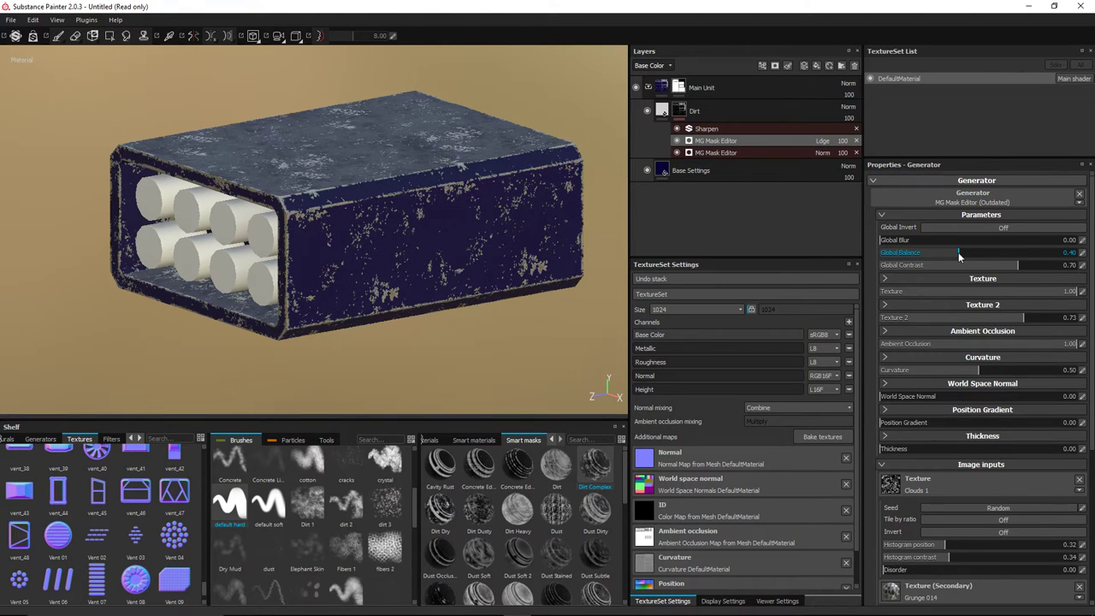
left_click_drag(964, 257, 968, 255)
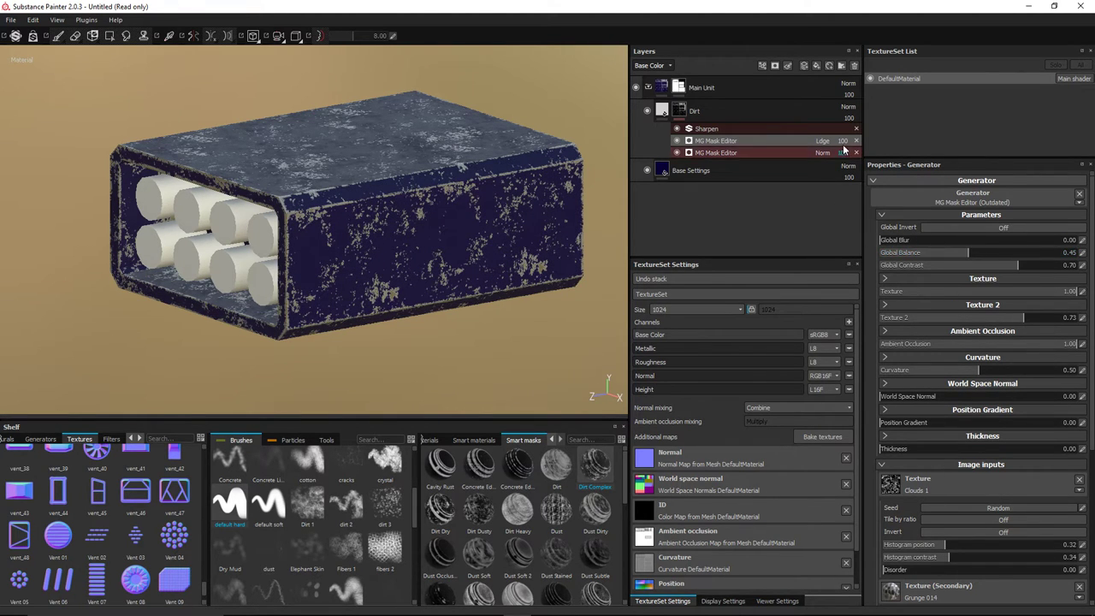
left_click_drag(867, 154, 842, 165)
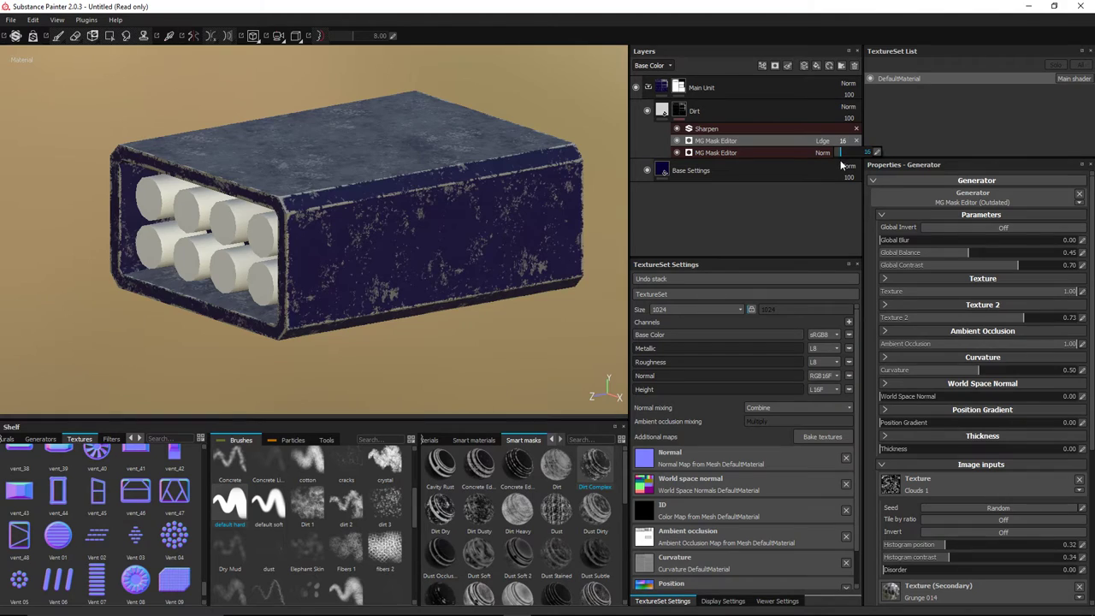
left_click_drag(367, 208, 410, 214, "alt")
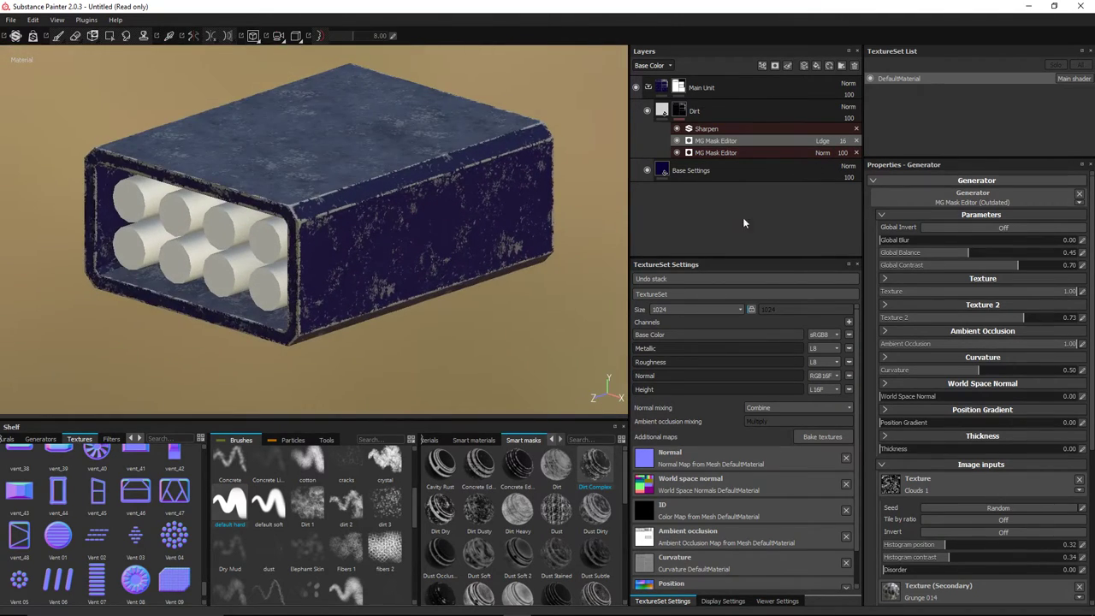
Step: Switch the Dirt fill layer's projection to Tri-planar
left_click(663, 111)
left_click(912, 195)
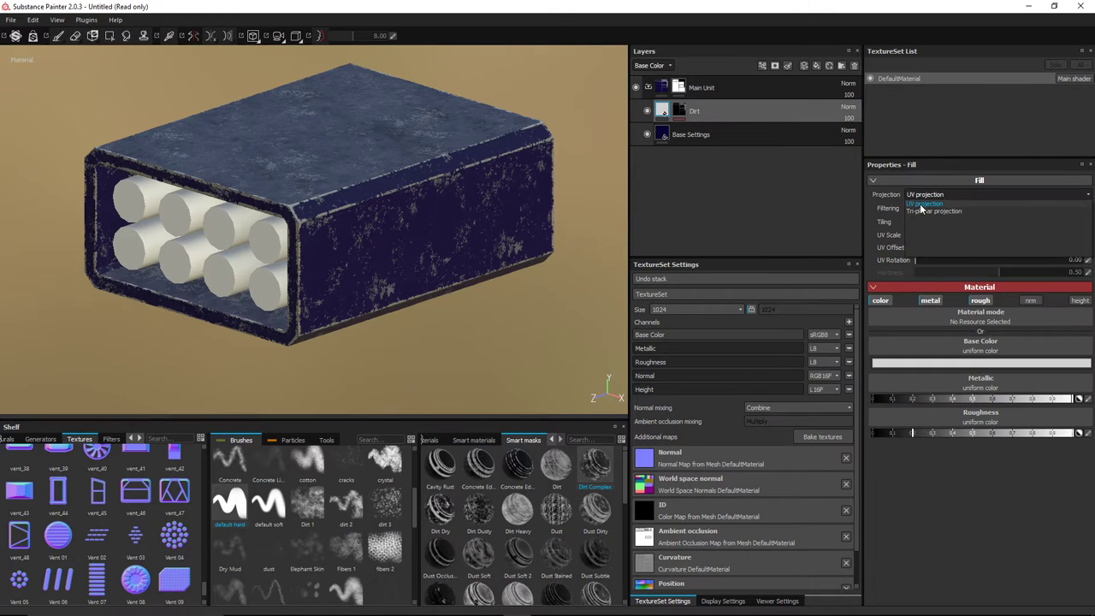
left_click(923, 210)
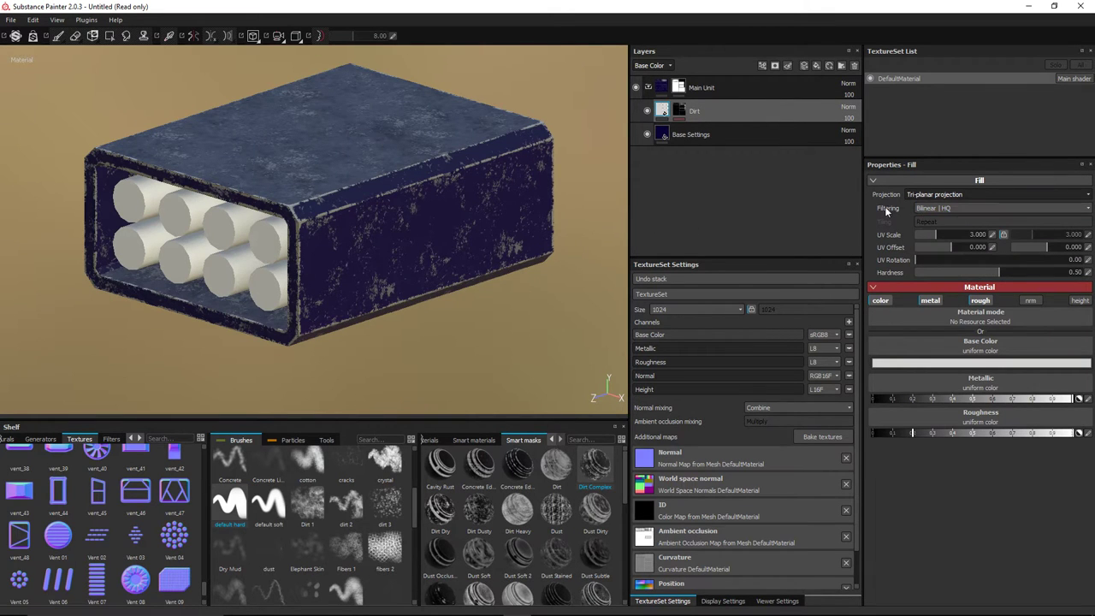
left_click_drag(459, 233, 393, 226, "alt")
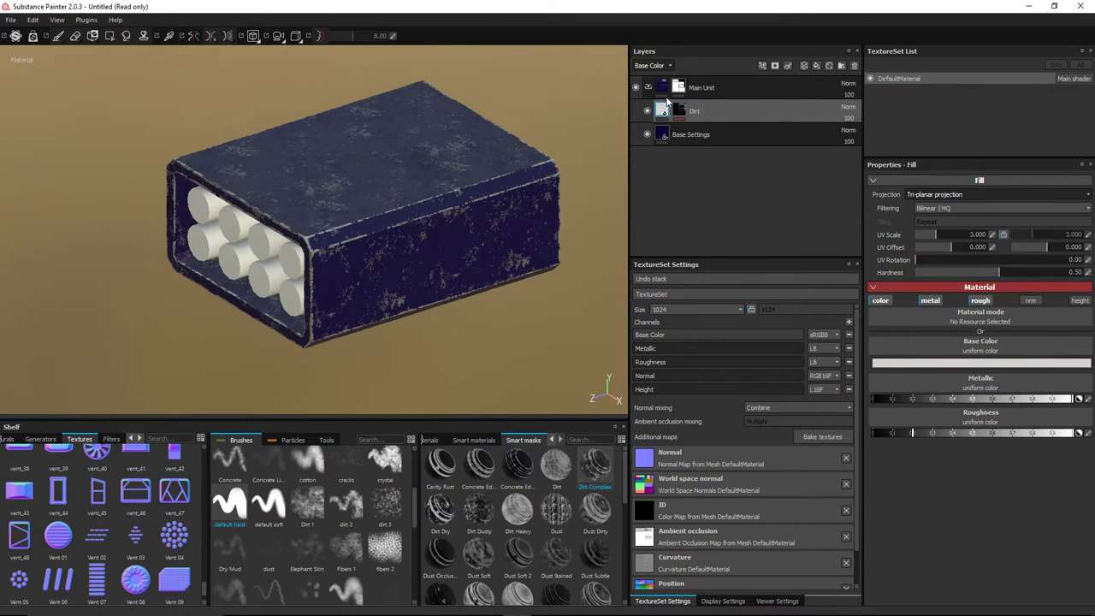
Step: Add a yellow, colour-only fill layer above Dirt and name it Yellow Dirt
left_click(818, 68)
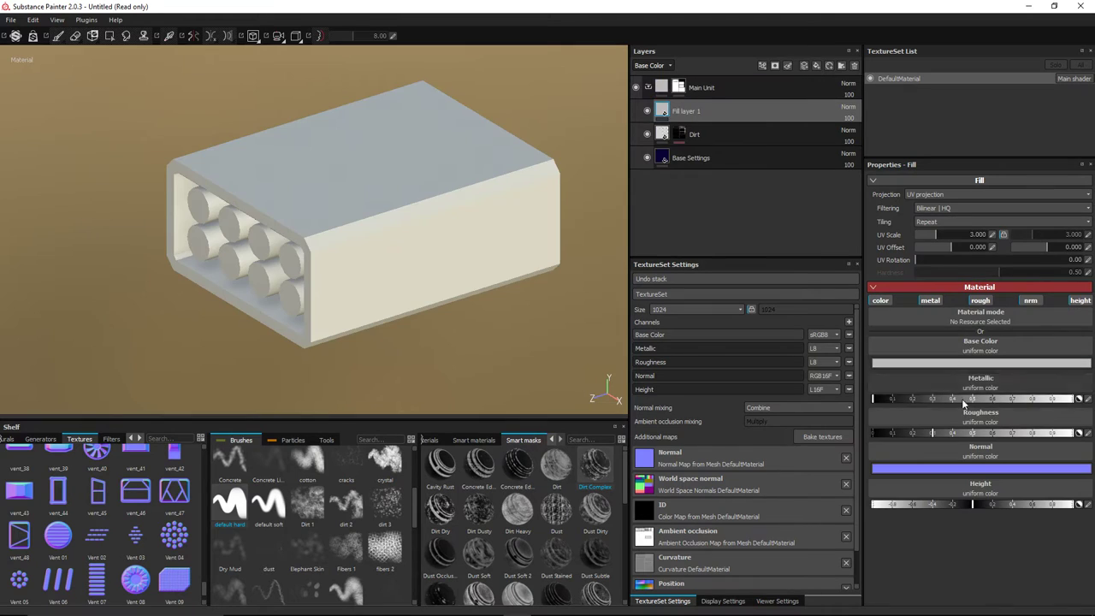
left_click(931, 300)
left_click(1031, 301)
left_click(1080, 301)
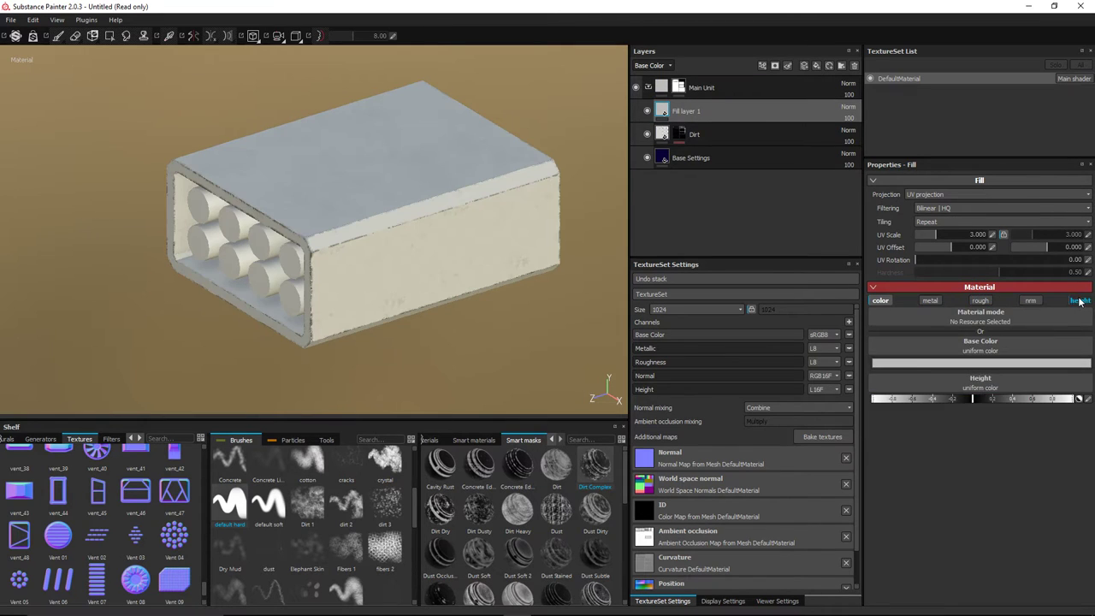
left_click(980, 300)
left_click(973, 364)
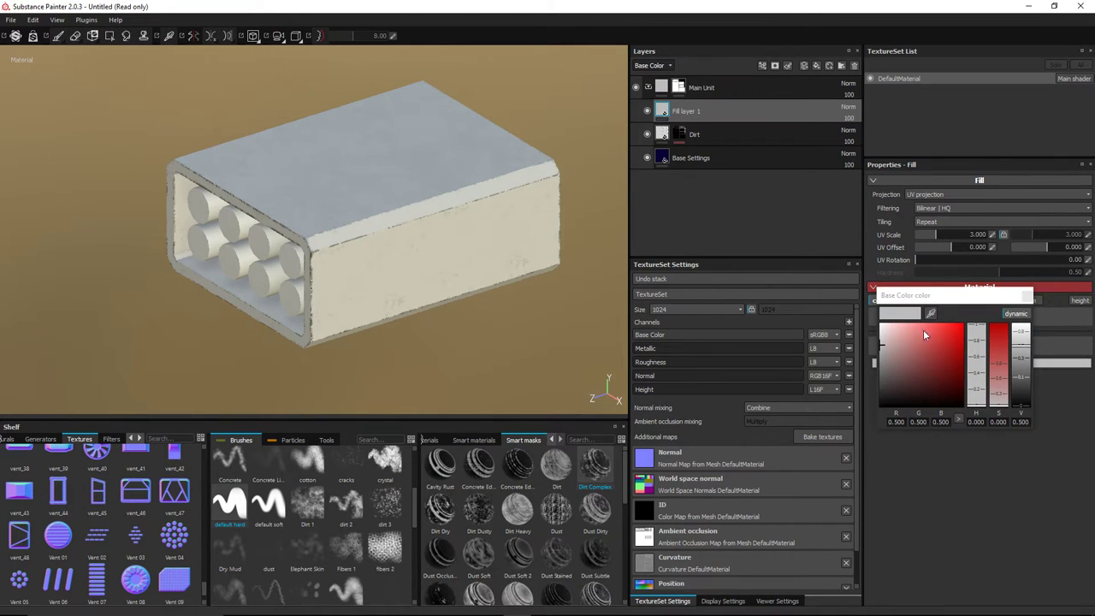
left_click_drag(977, 404, 976, 396)
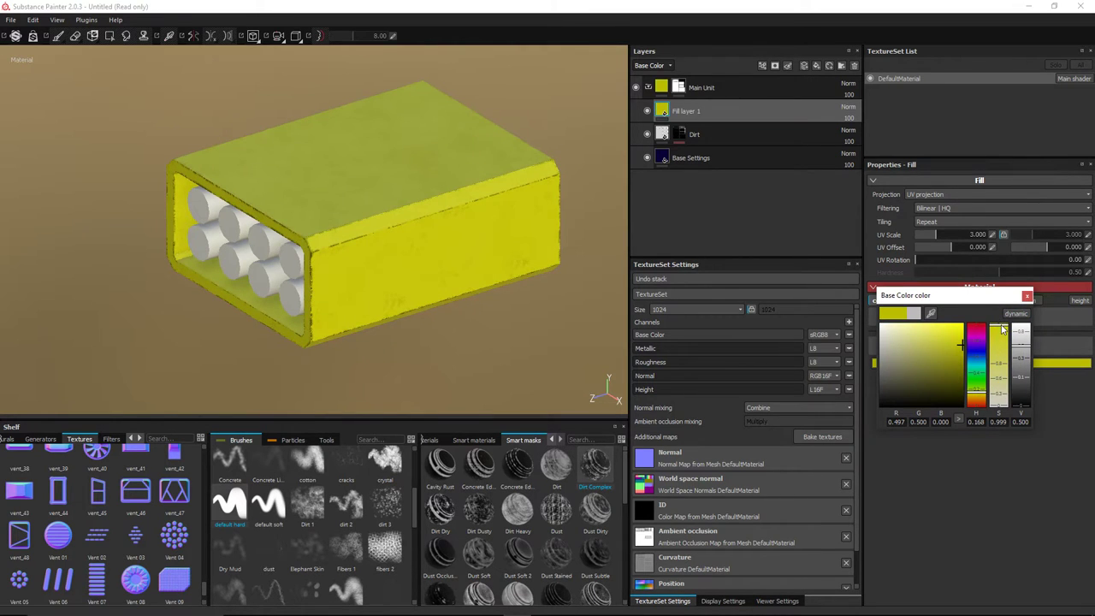
left_click(1028, 296)
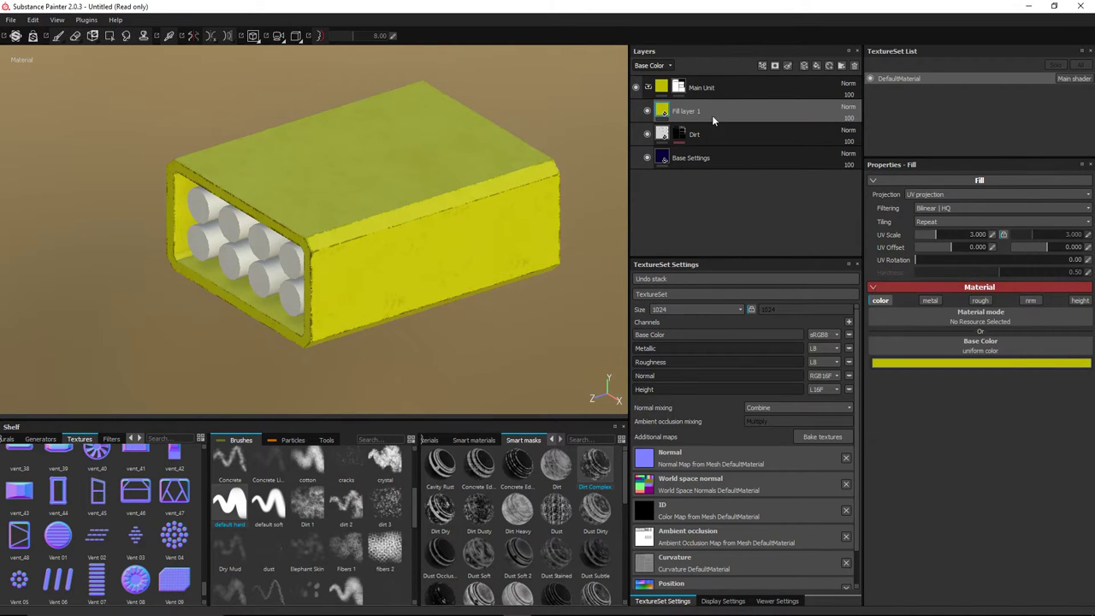
double_click(700, 111)
type("Yello")
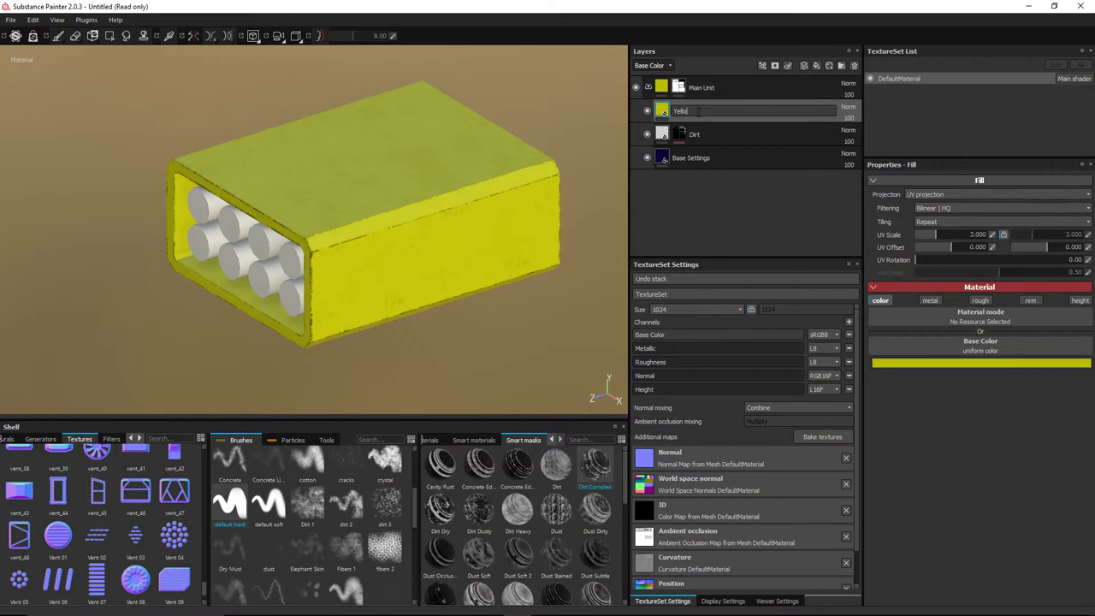
type("w Drit")
key("Return")
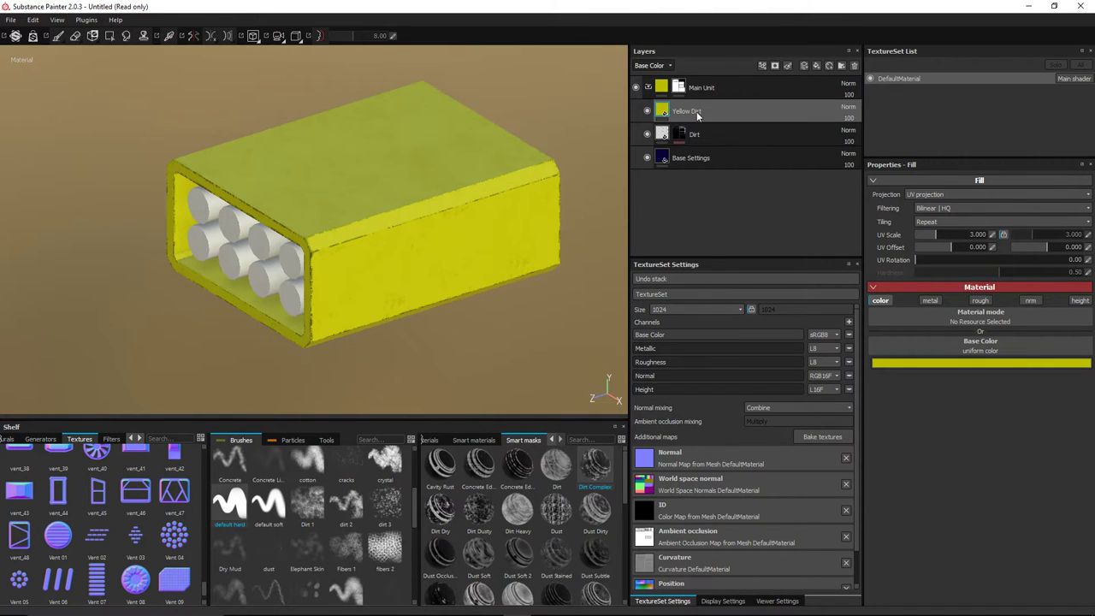
Step: Give Yellow Dirt a black mask, try Dust Subtle and Fibers, then settle on Dirt Complex
right_click(697, 115)
left_click(698, 125)
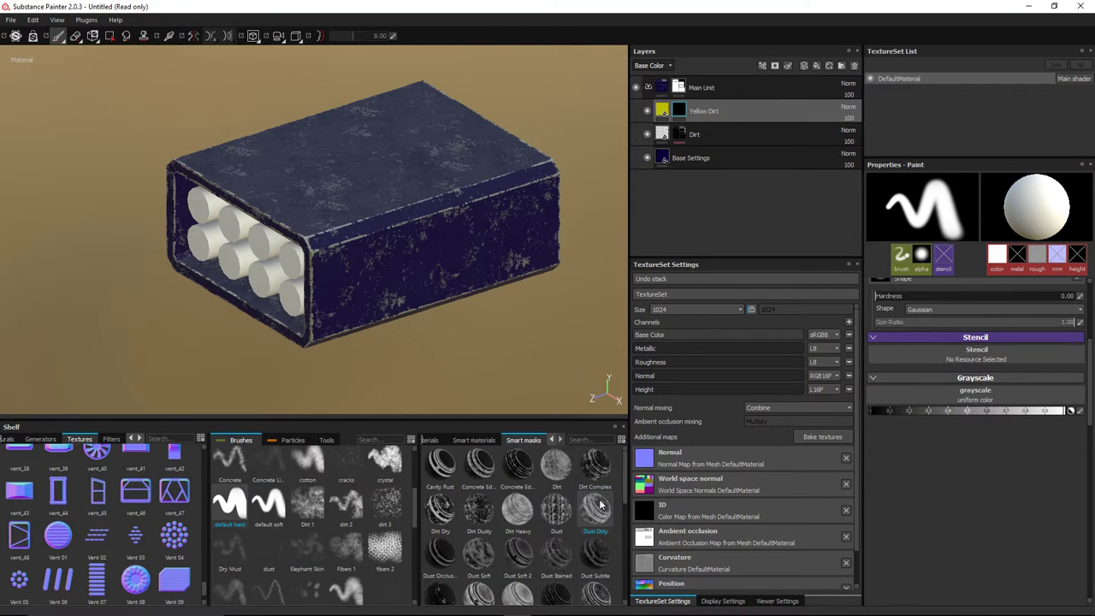
left_click_drag(596, 561, 702, 113)
left_click_drag(487, 212, 453, 228, "alt")
key("ctrl+z")
scroll(577, 549, "down", 1)
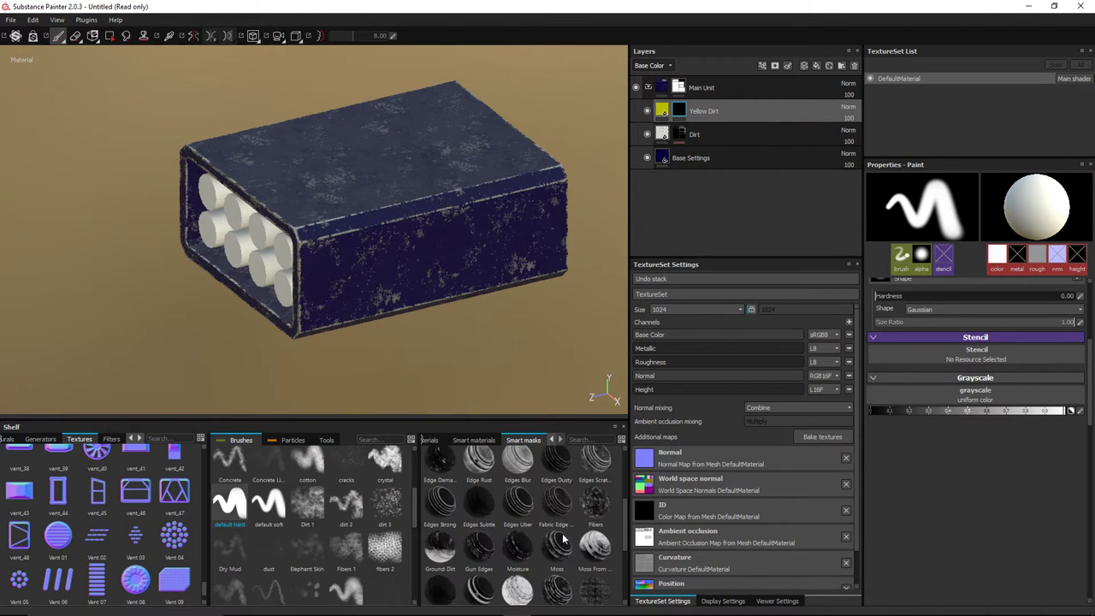
left_click_drag(597, 503, 708, 115)
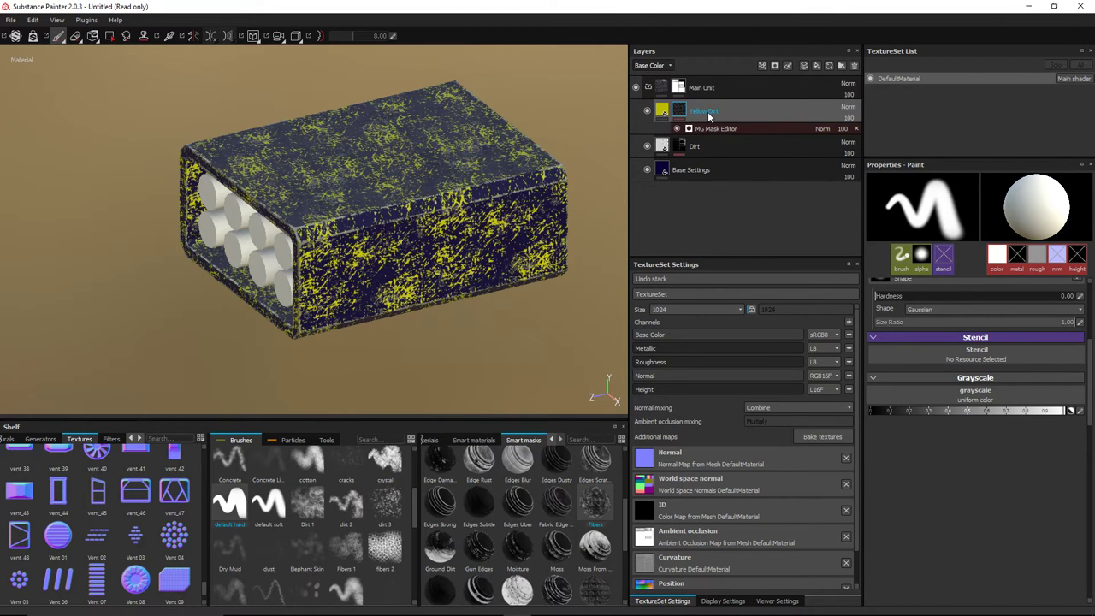
key("ctrl+z")
scroll(558, 501, "up", 3)
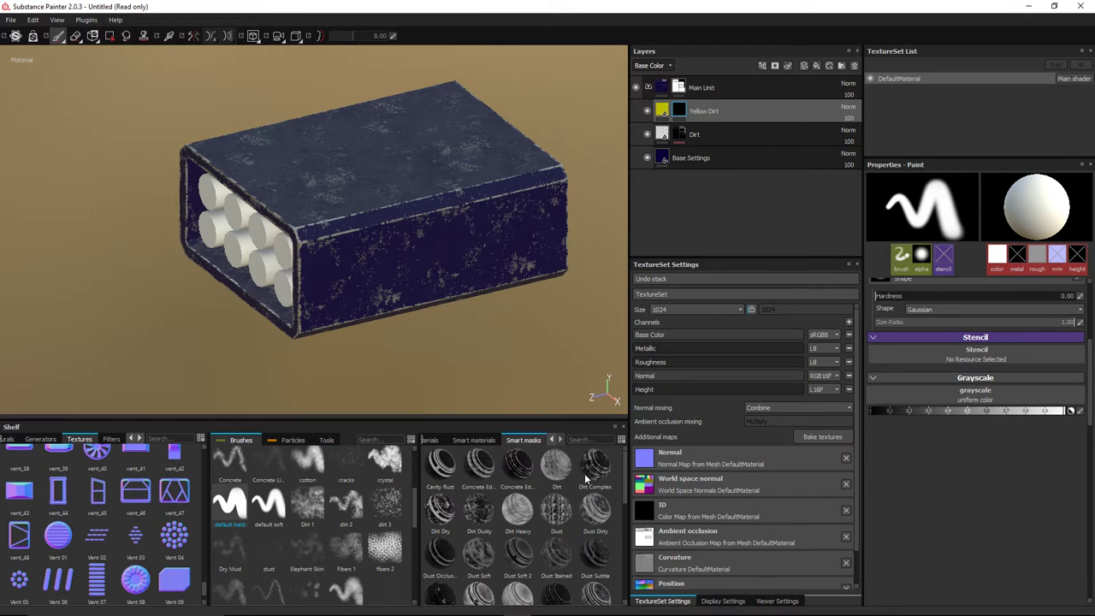
left_click_drag(587, 479, 743, 112)
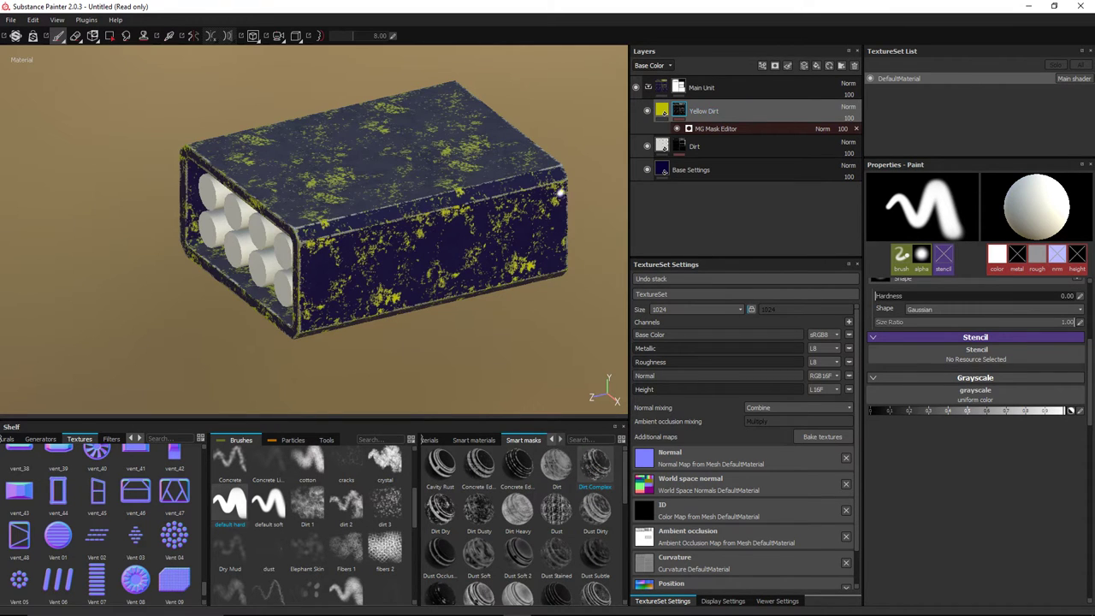
left_click_drag(490, 221, 448, 242, "alt")
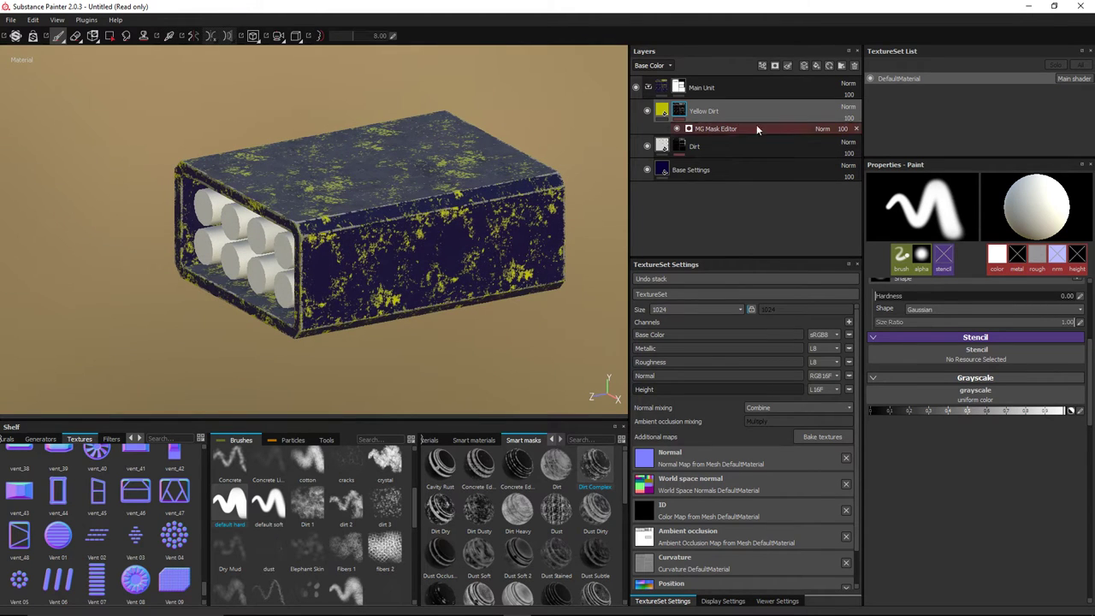
Step: Set Yellow Dirt's blend mode to Linear dodge and lower its opacity
left_click(849, 107)
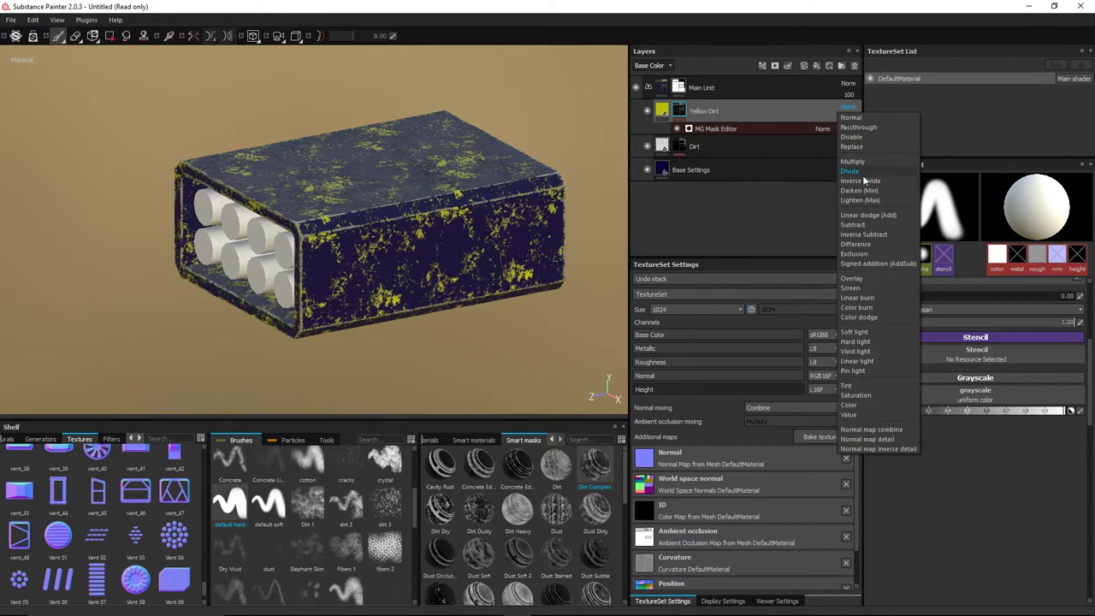
left_click(868, 214)
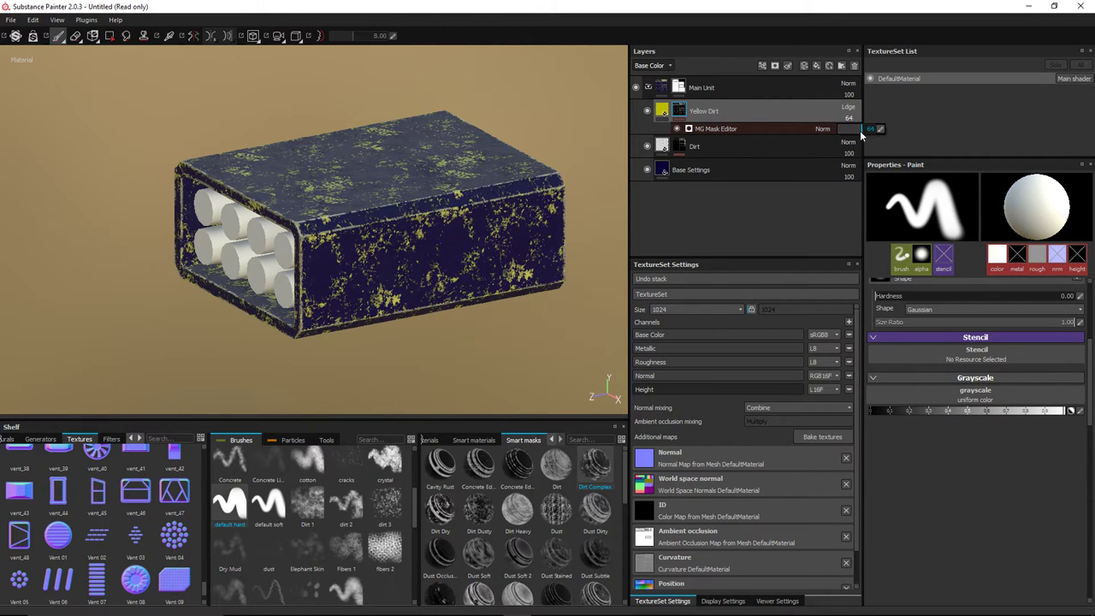
mouse_move(859, 131)
left_mouse_down()
mouse_move(841, 131)
mouse_move(882, 135)
mouse_move(848, 135)
left_mouse_up()
left_click_drag(415, 196, 384, 205, "alt")
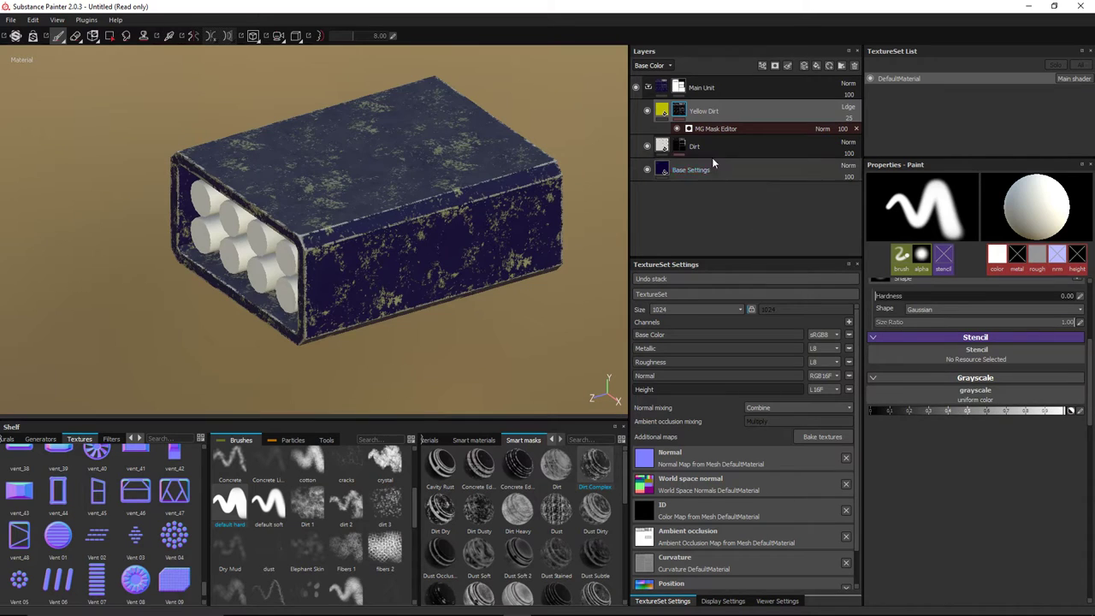
Step: Raise the mask generator's Global Balance to 0.77 and drop layer opacity to about 3
left_click(733, 130)
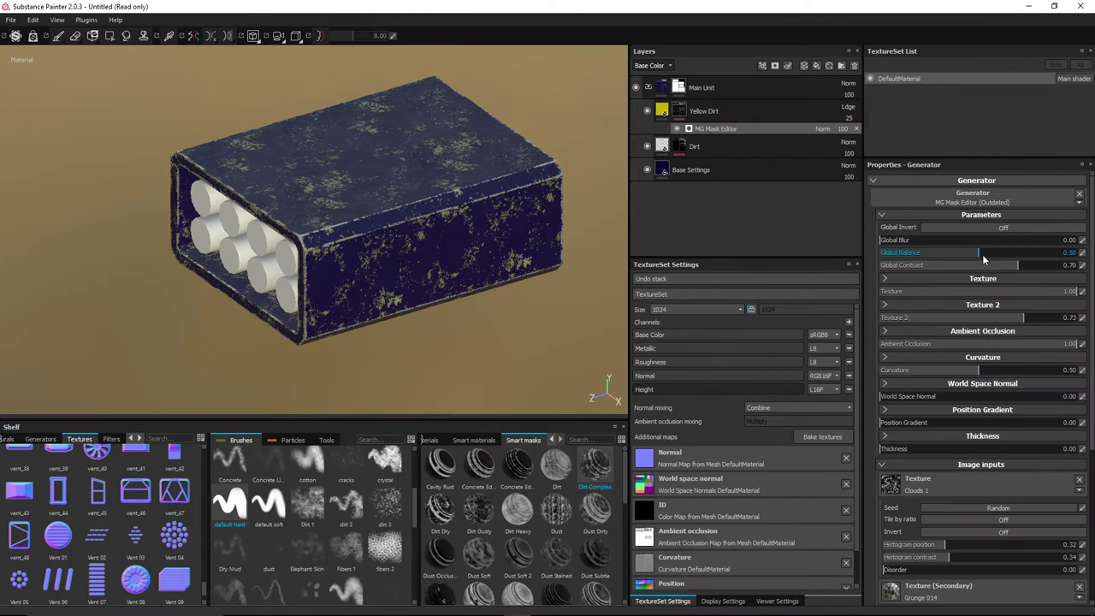
left_click_drag(977, 255, 1074, 248)
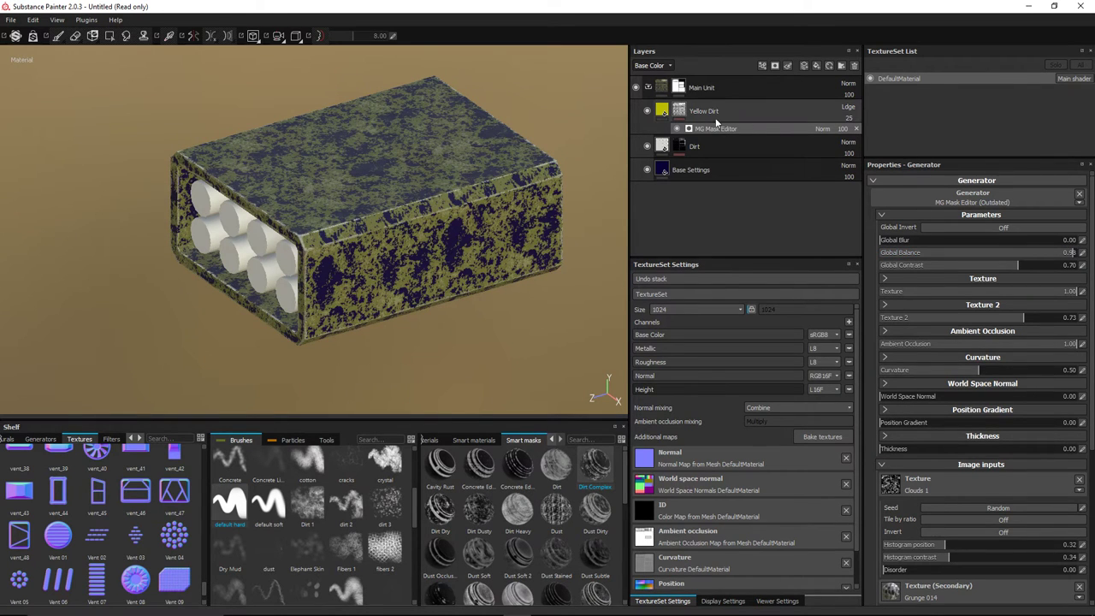
left_click(848, 119)
left_click_drag(846, 130, 840, 131)
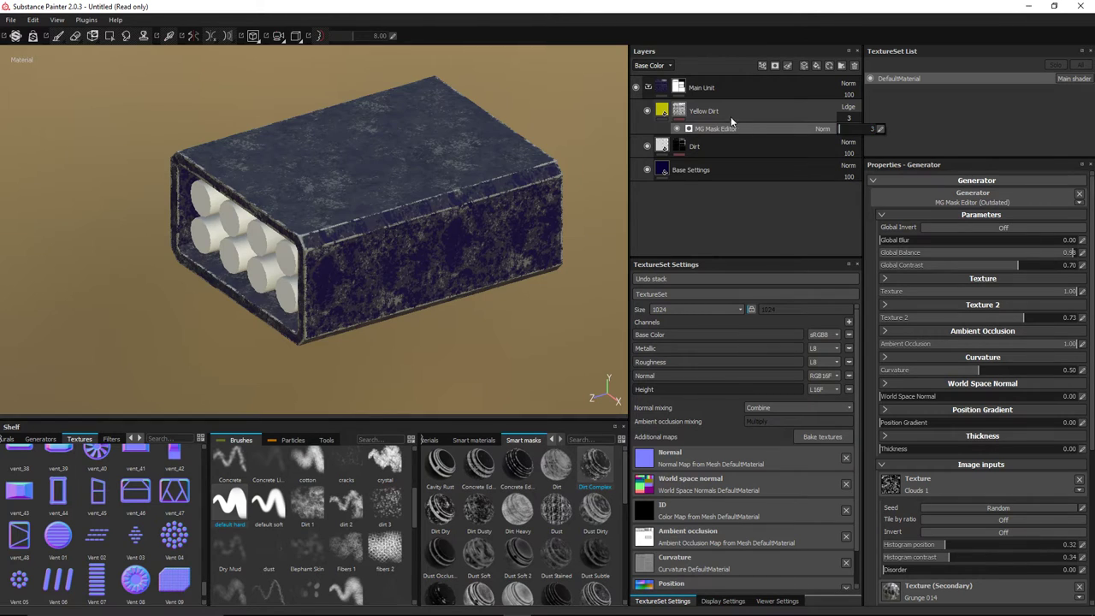
Step: Swap the mask generator for the Dirt Dry smart mask and set Yellow Dirt opacity to 6
key("Delete")
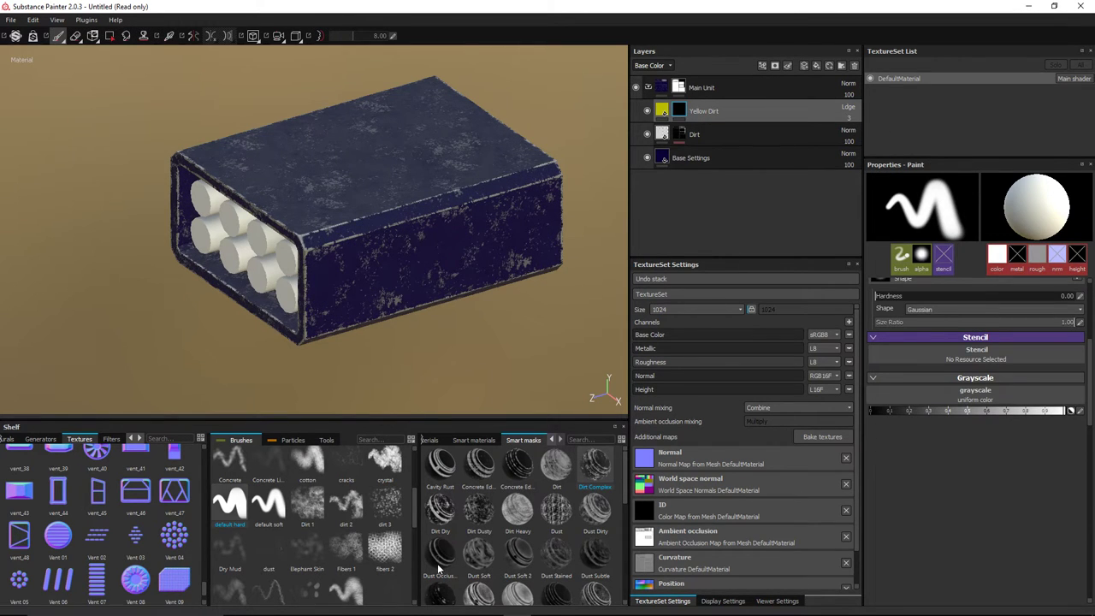
left_click_drag(438, 514, 711, 113)
left_click_drag(448, 201, 462, 283, "alt")
left_click(846, 127)
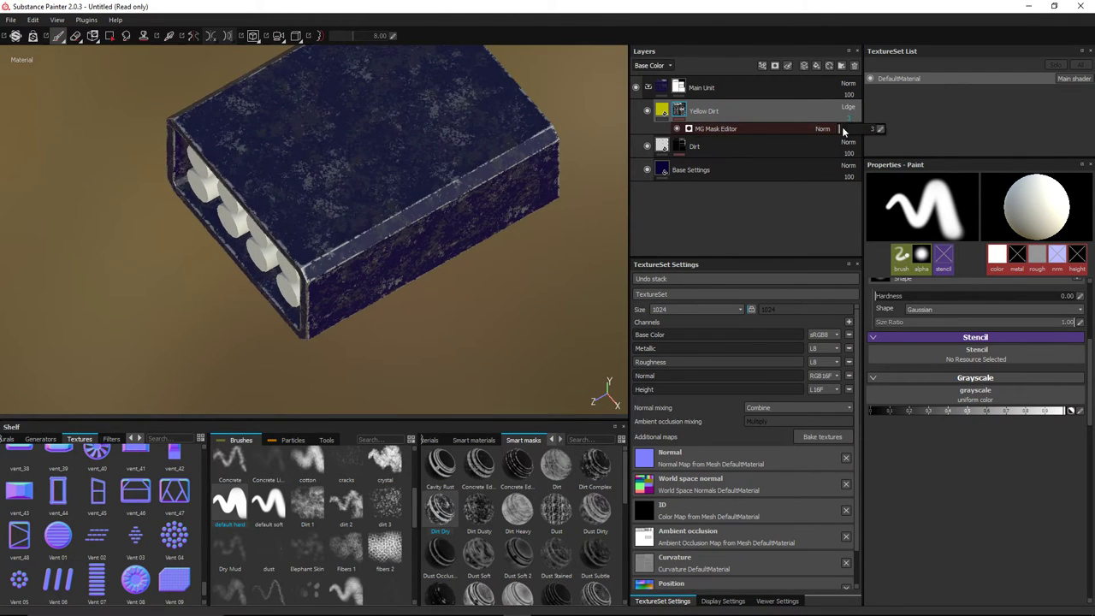
left_click_drag(843, 130, 845, 130)
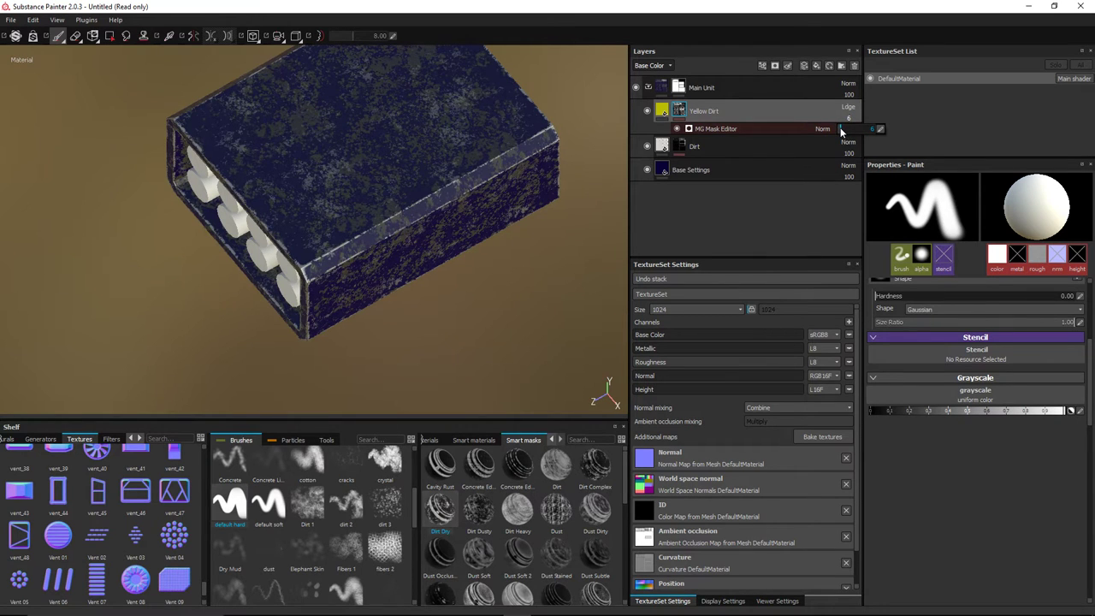
left_click_drag(447, 238, 452, 261, "alt")
Step: Change the Dirt layer's base colour to a mid grey around 0.38
left_click(664, 148)
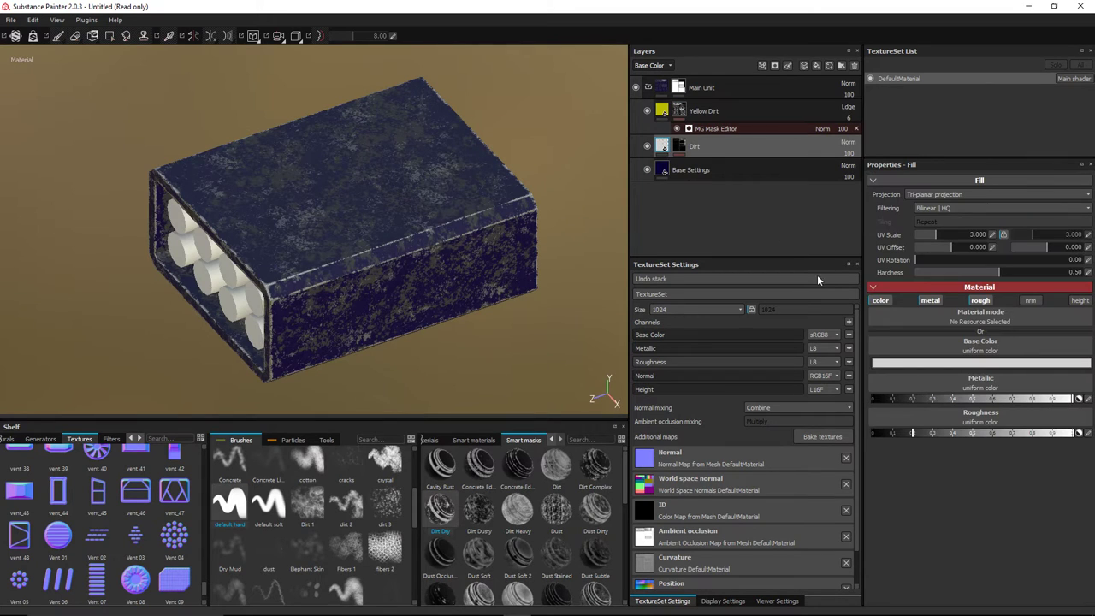
left_click(910, 364)
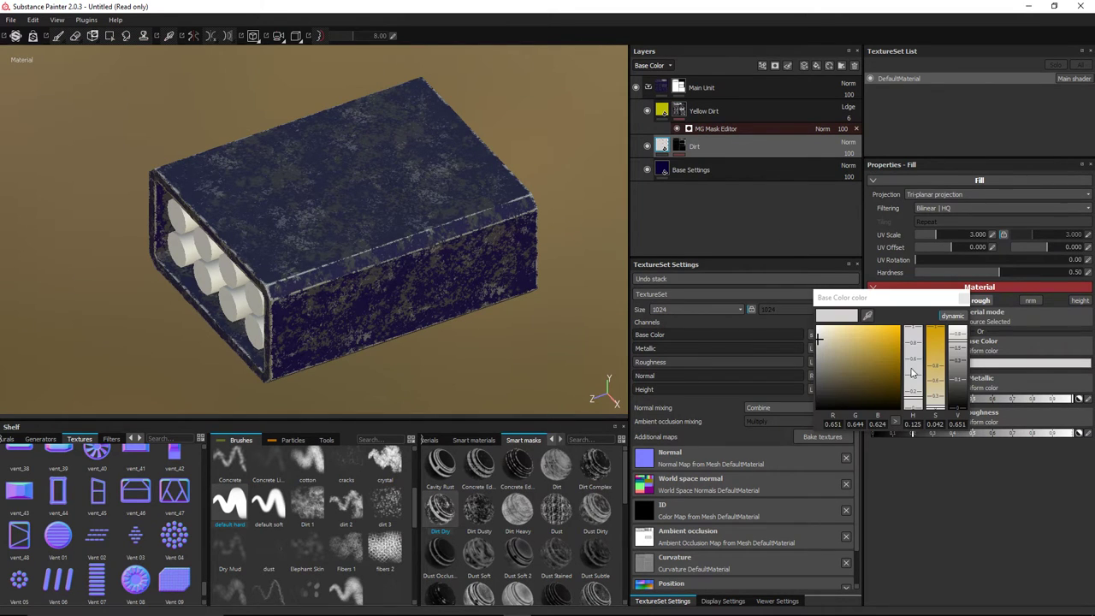
left_click_drag(958, 342, 965, 358)
left_click_drag(566, 284, 516, 254, "alt")
left_click_drag(404, 296, 371, 262, "alt")
Step: Open the Desktop in File Explorer and drag warning.jpg to the shelf, cancelling the import
left_click_drag(448, 261, 354, 255, "alt")
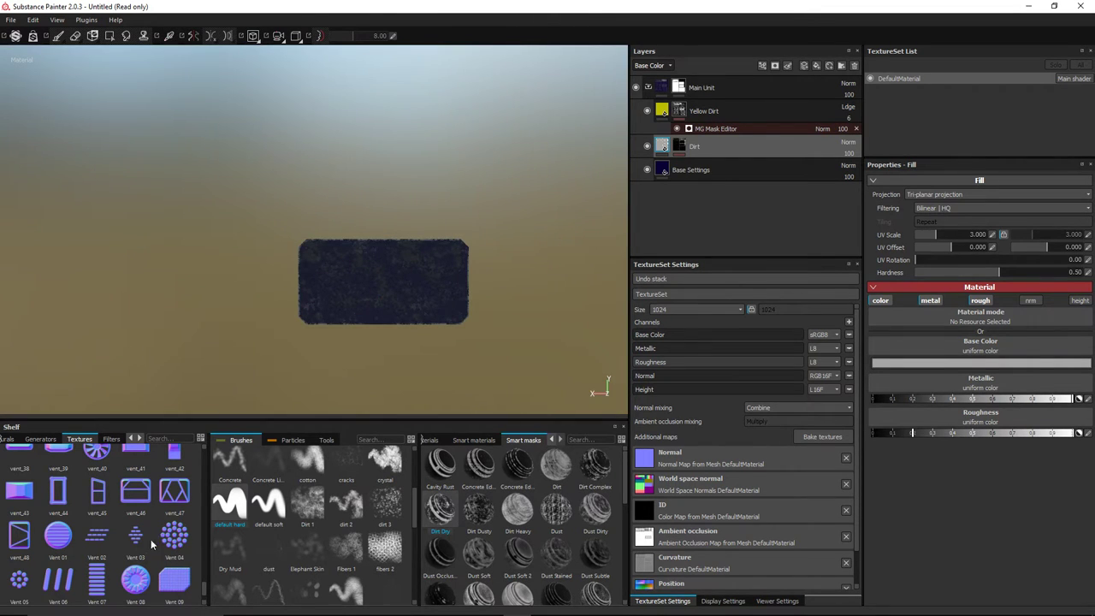
mouse_move(303, 606)
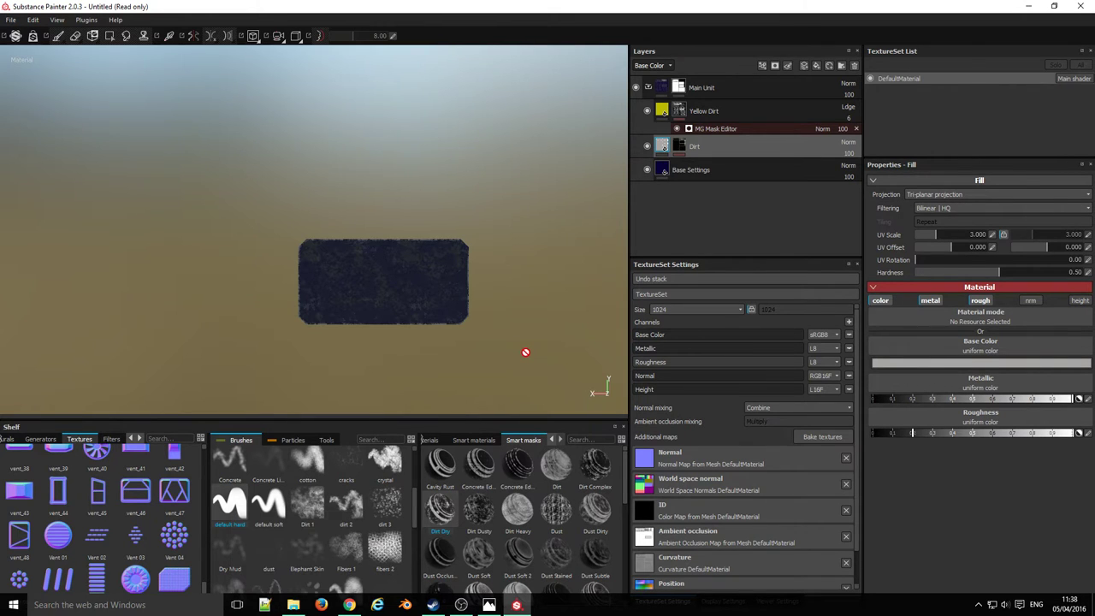
key("super+e")
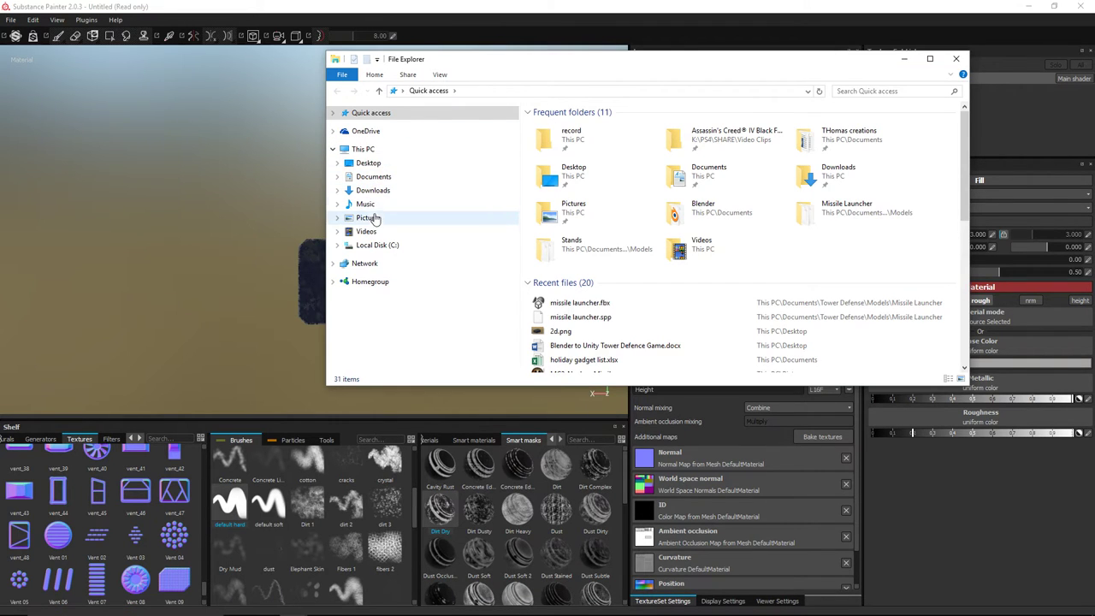
left_click(370, 164)
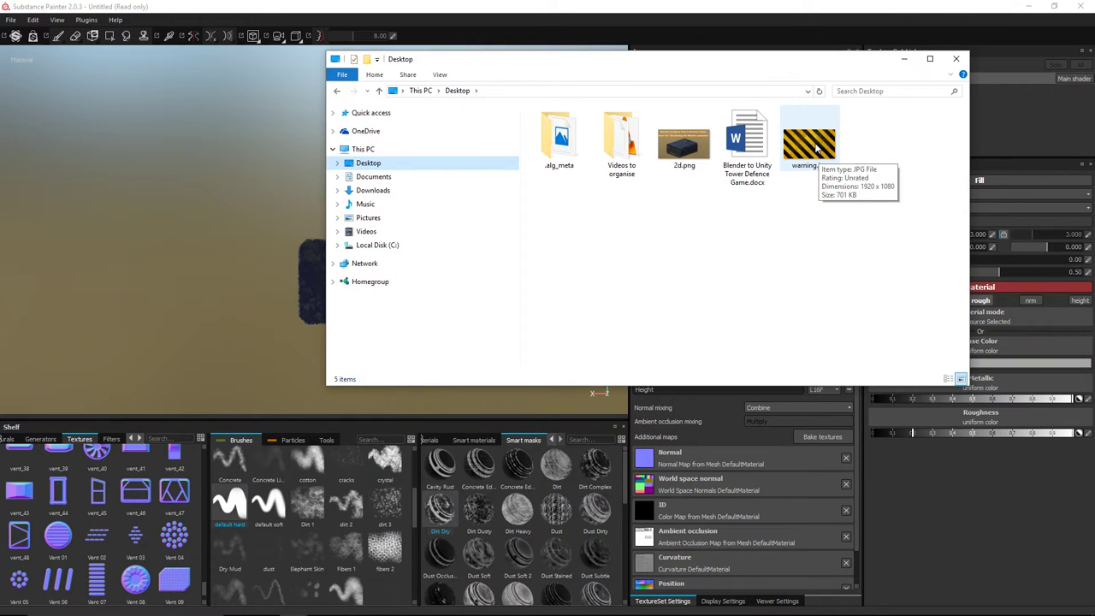
left_click_drag(816, 148, 133, 545)
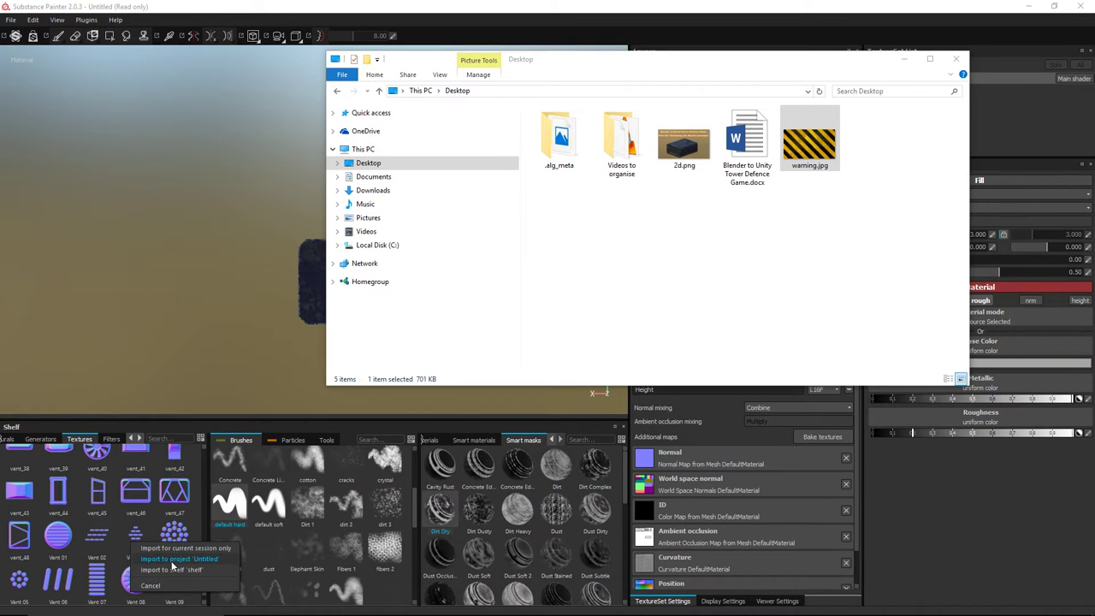
left_click(664, 312)
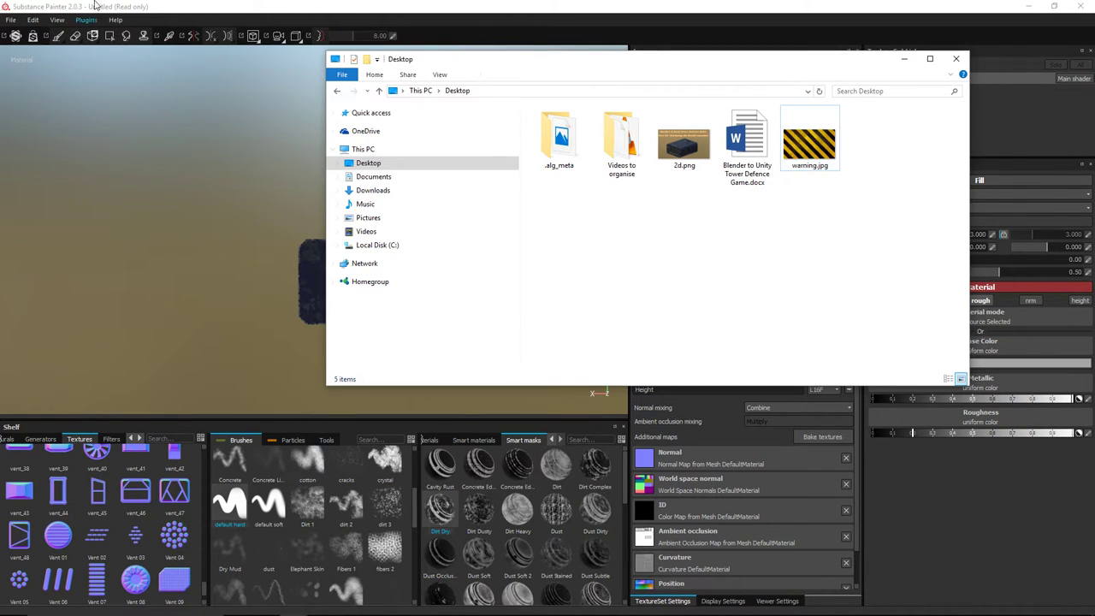
Step: Save the project with Save As, overwriting missile launcher.spp
left_click(264, 85)
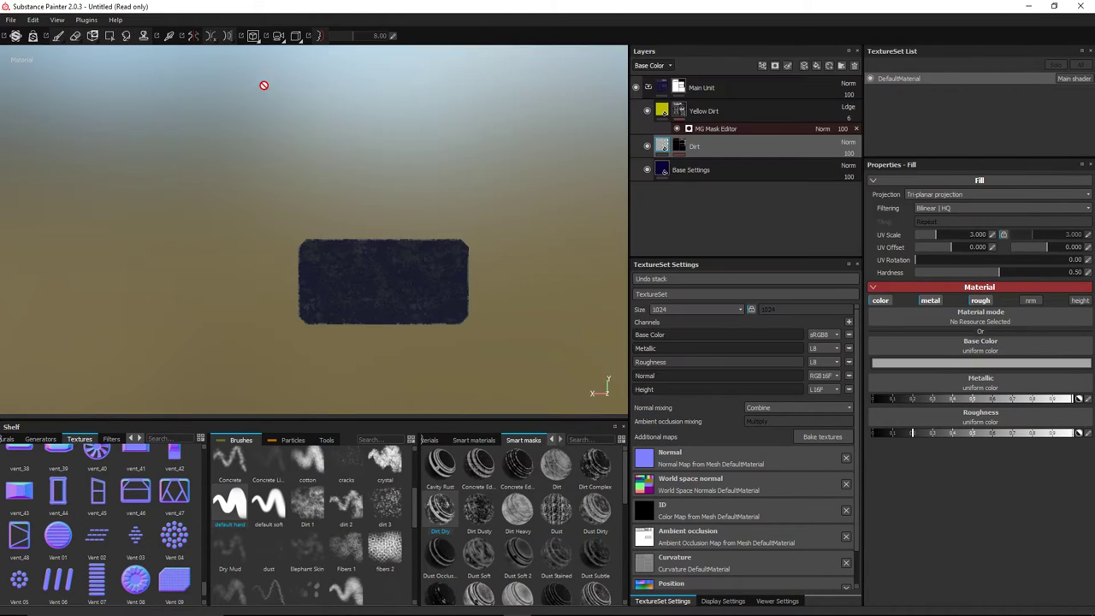
left_click(11, 21)
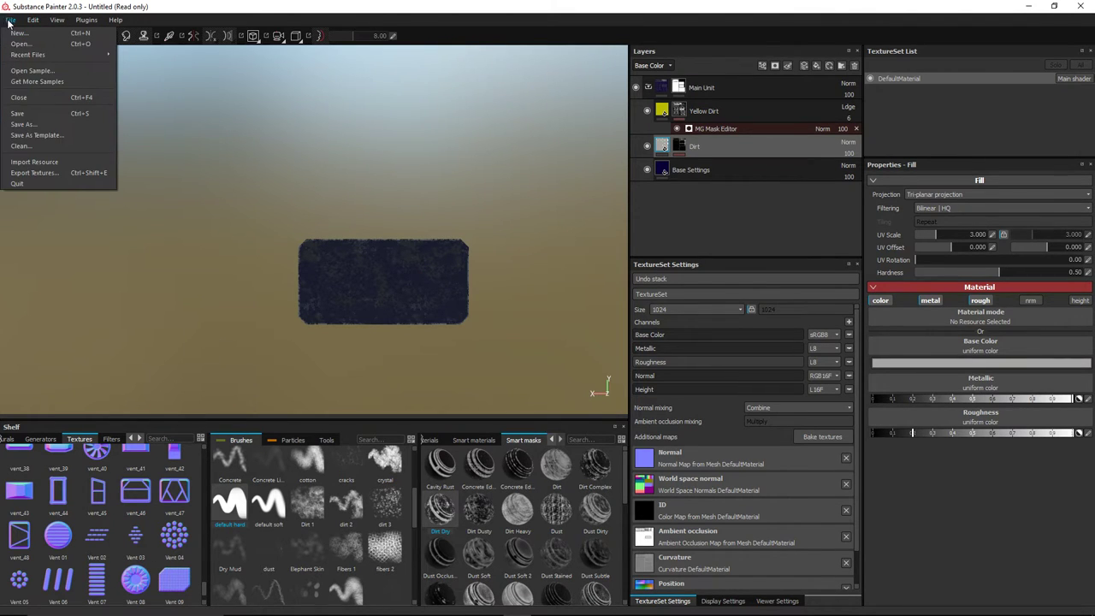
left_click(28, 117)
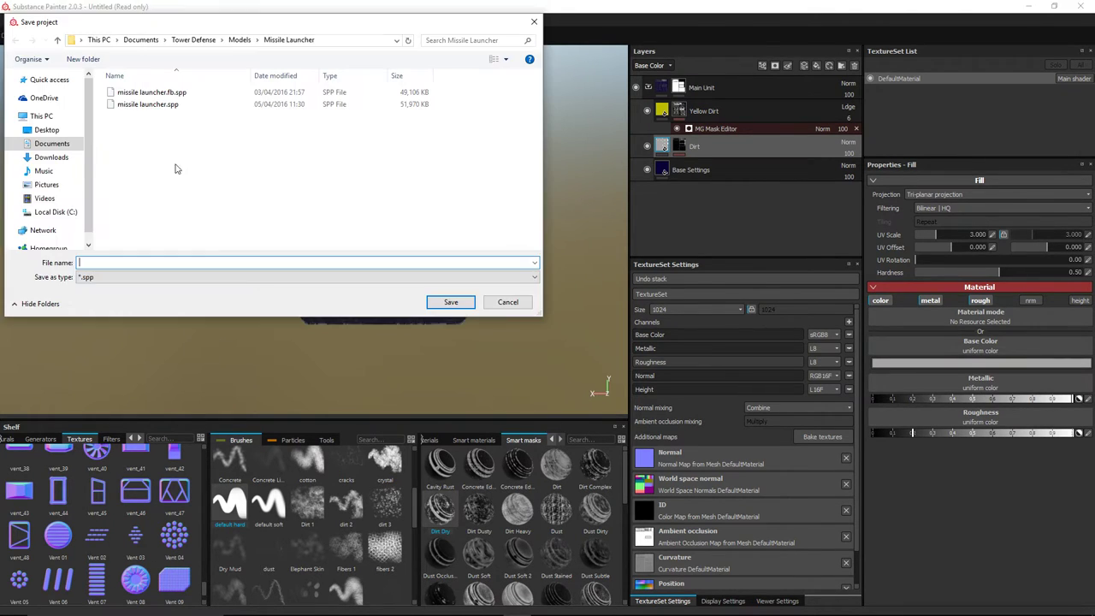
left_click(152, 110)
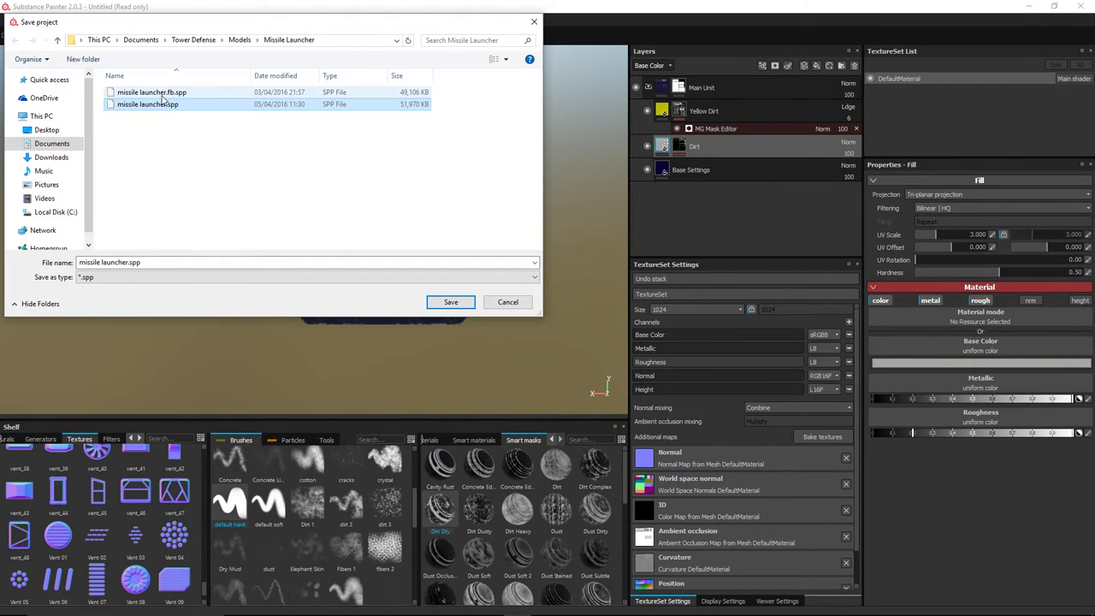
left_click(449, 306)
left_click(575, 314)
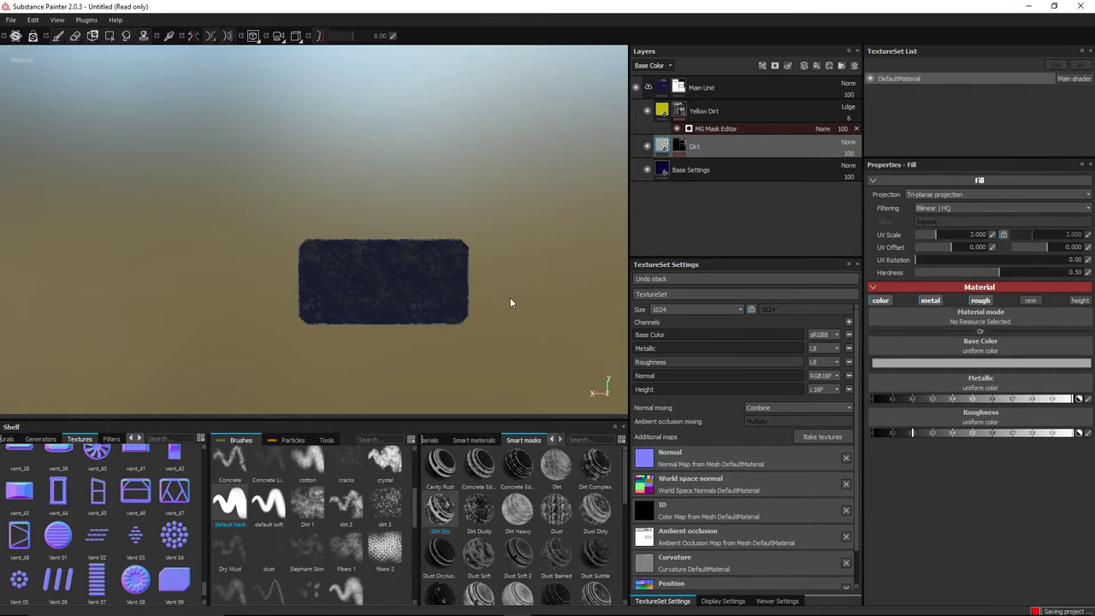
Step: Drag warning.jpg onto the shelf and import it into the 'missile launcher' project
key("alt+Tab")
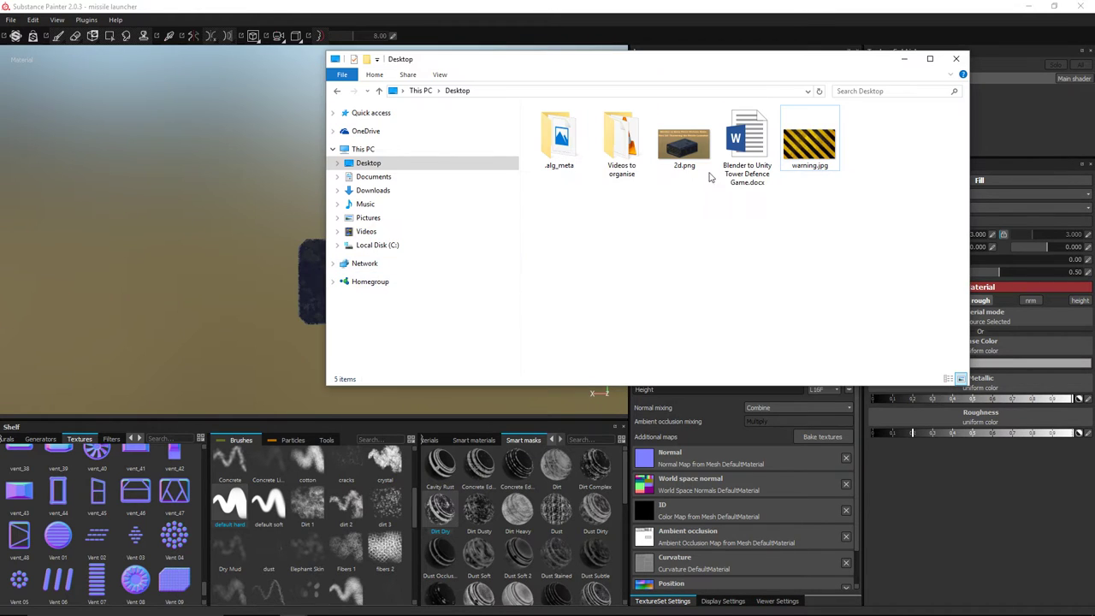
left_click_drag(810, 141, 132, 519)
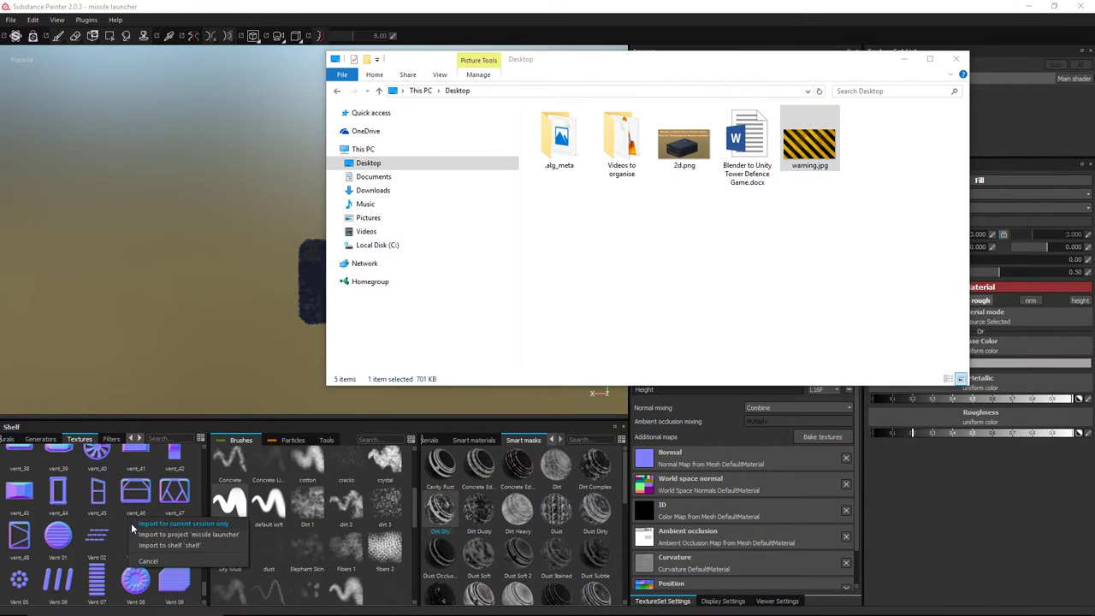
left_click(191, 539)
left_click(329, 6)
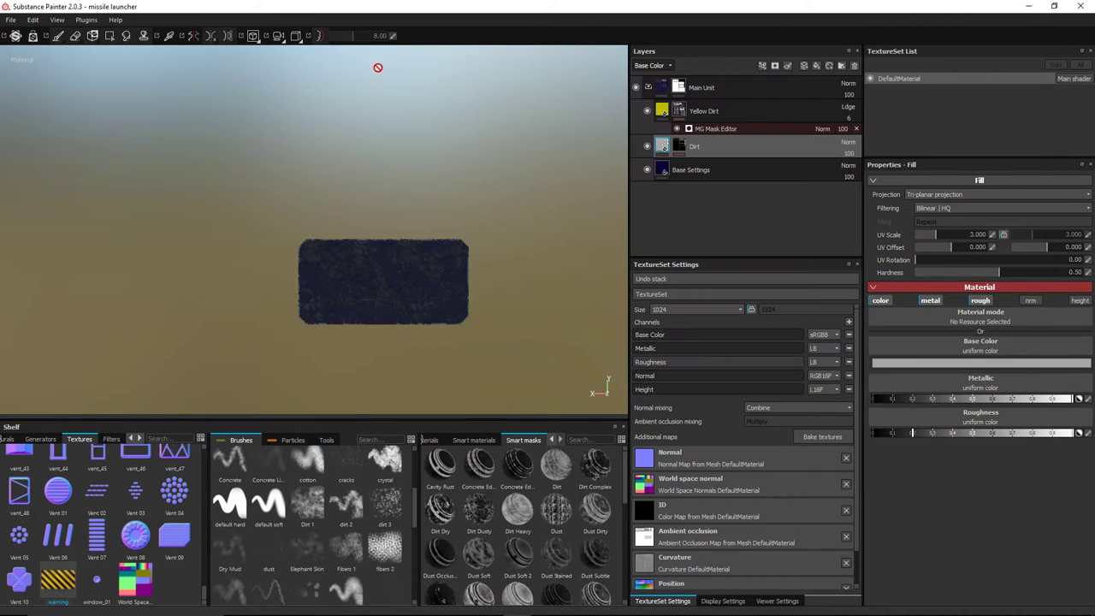
Step: Add a paint layer above Yellow Dirt and set the brush base colour to the warning texture
left_click(712, 110)
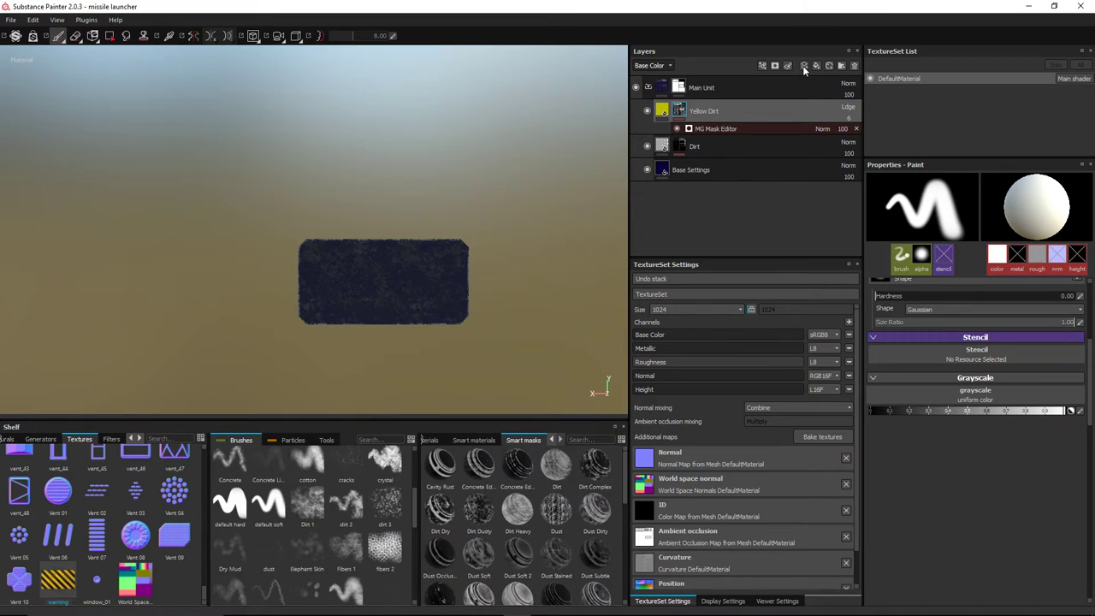
left_click(805, 67)
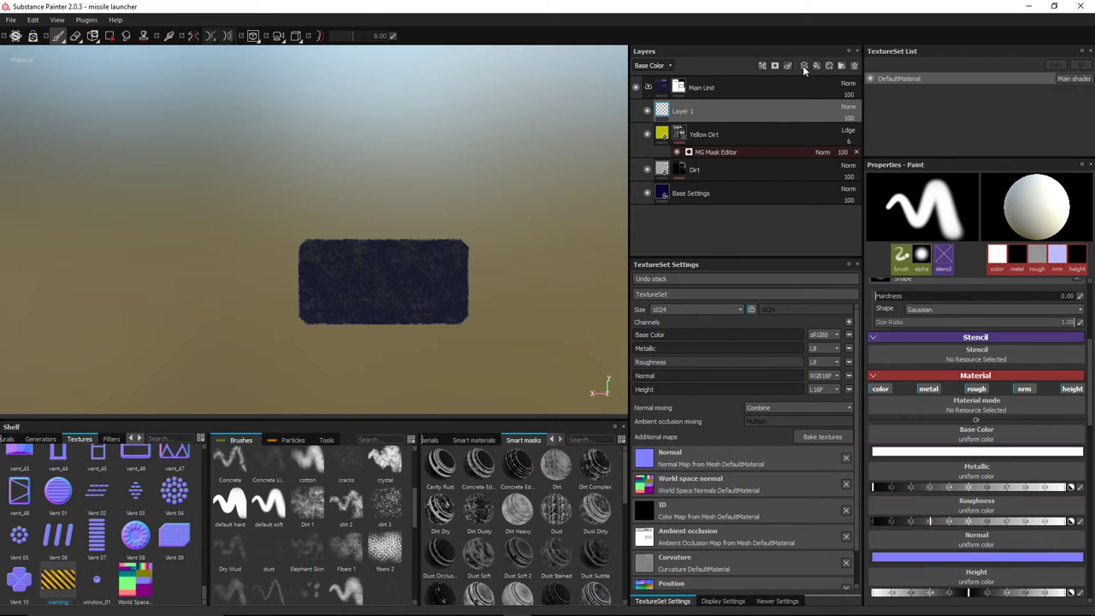
left_click(955, 436)
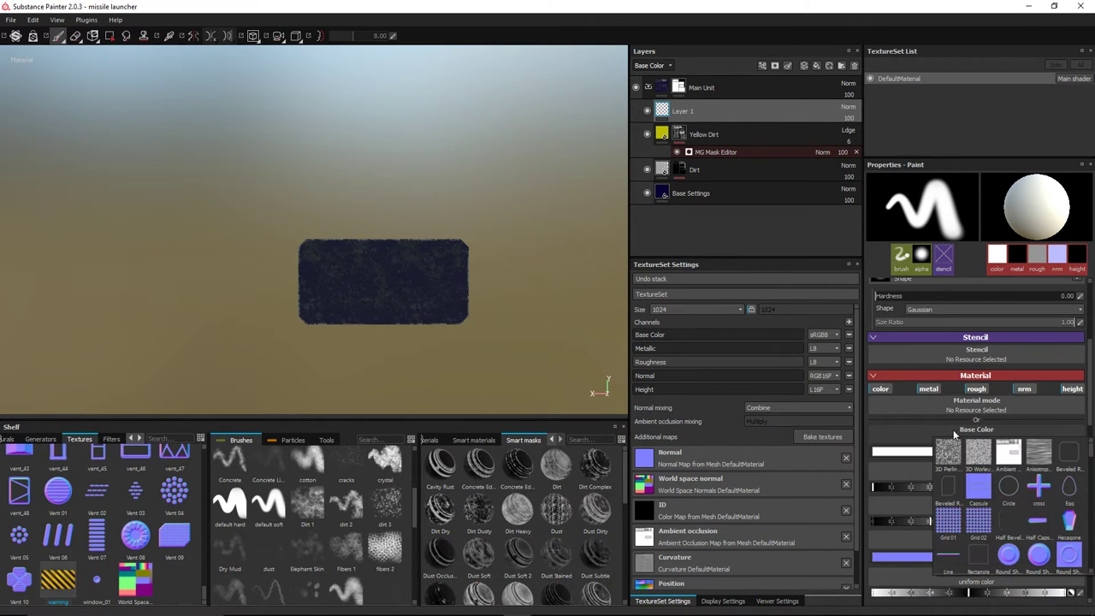
scroll(1028, 484, "down", 6)
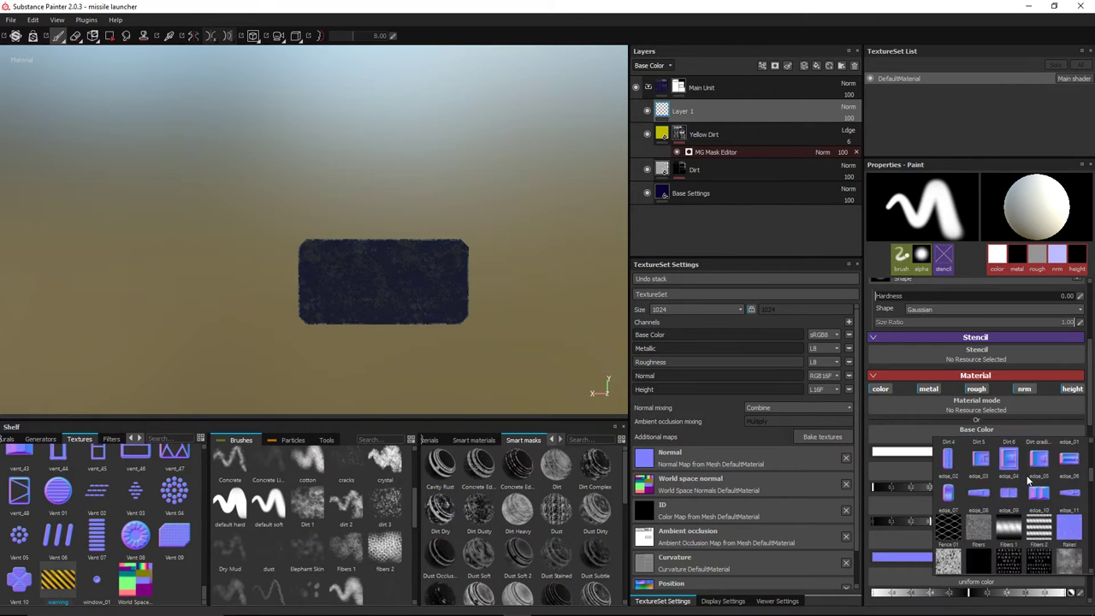
scroll(1029, 493, "down", 5)
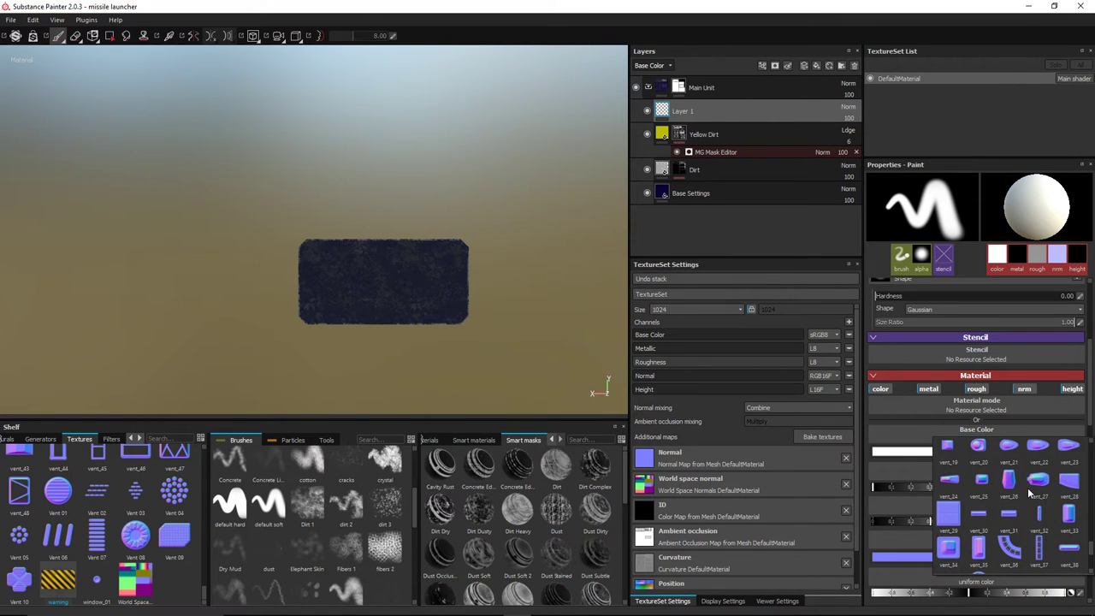
scroll(1027, 488, "up", 3)
scroll(1030, 493, "up", 3)
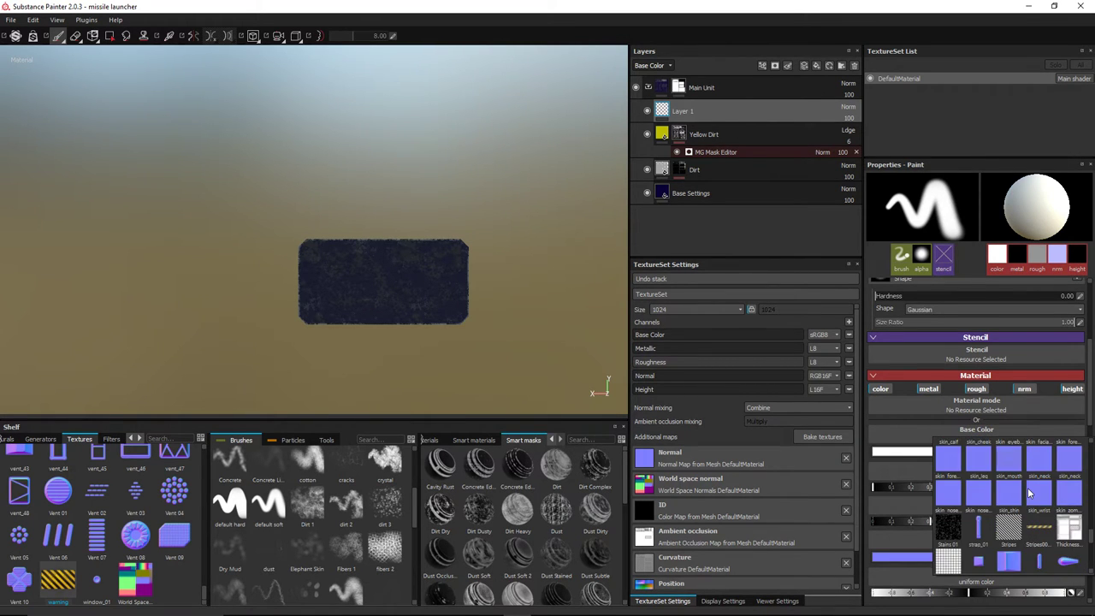
scroll(1029, 493, "down", 3)
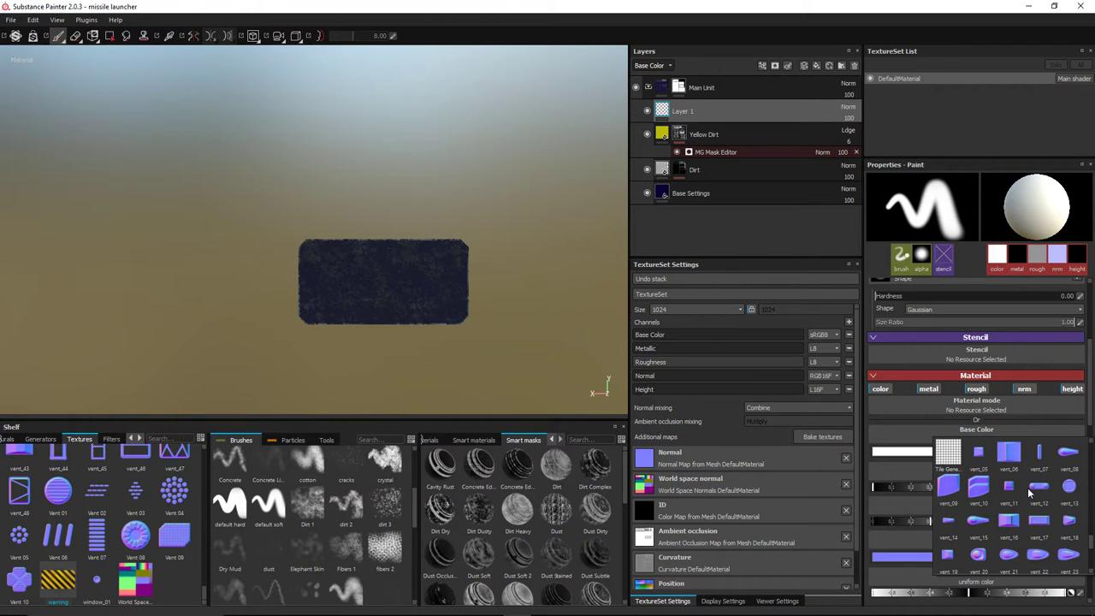
scroll(1028, 488, "down", 5)
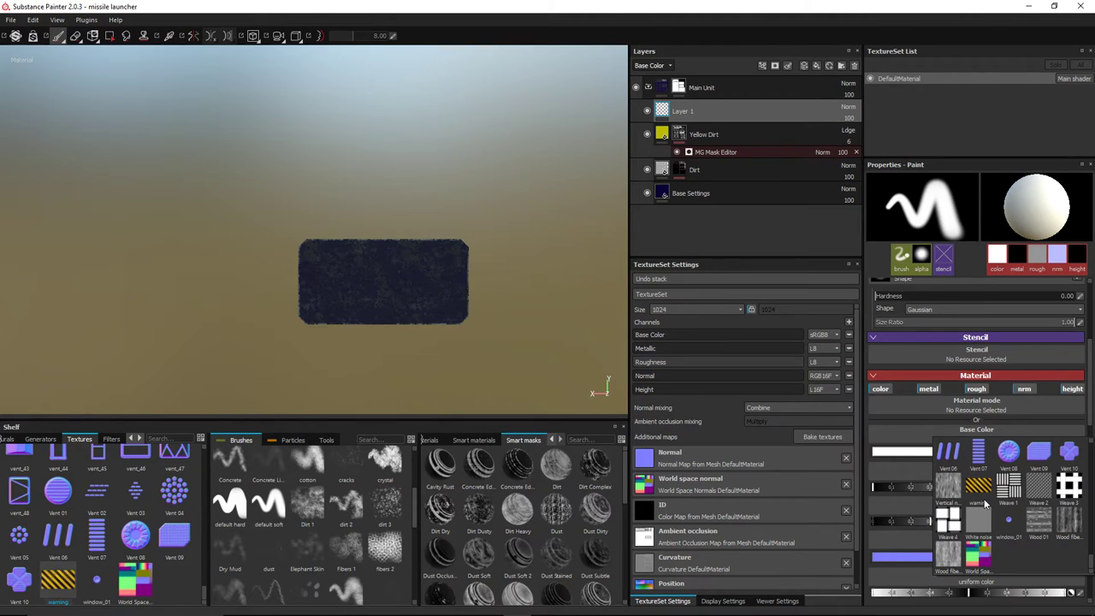
mouse_move(992, 491)
left_click(985, 491)
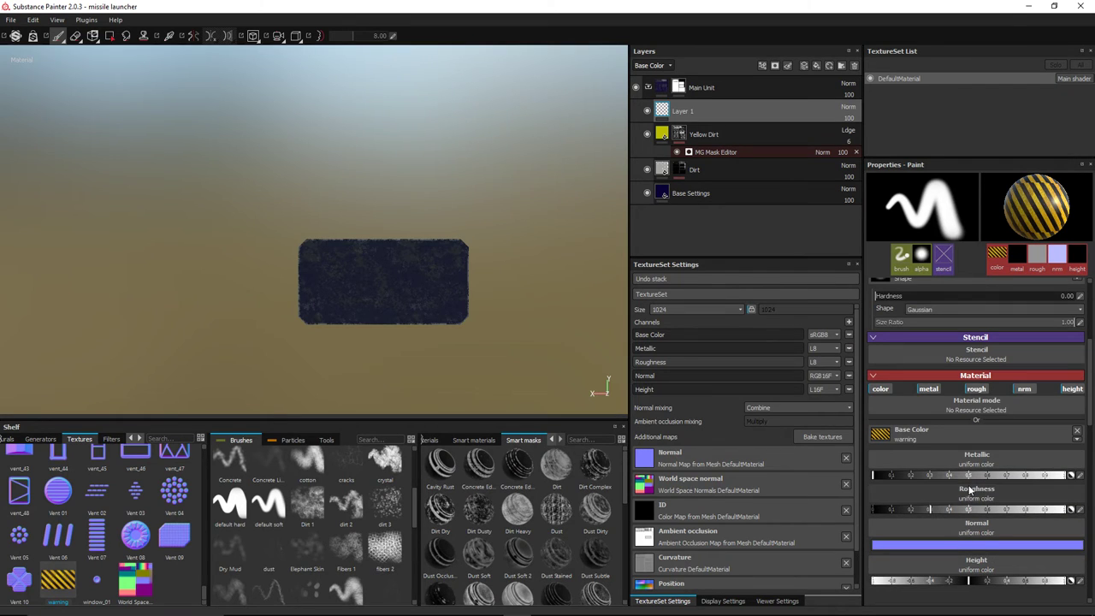
Step: Limit the brush to colour only by disabling metal, rough, normal and height
left_click(929, 389)
left_click(976, 389)
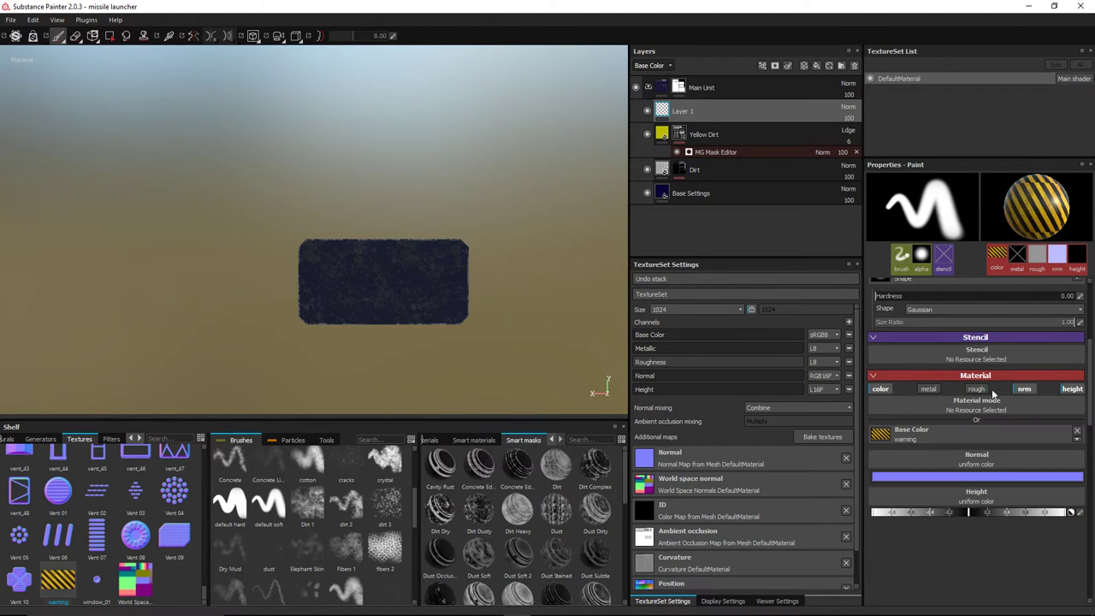
left_click(1025, 389)
left_click(1072, 388)
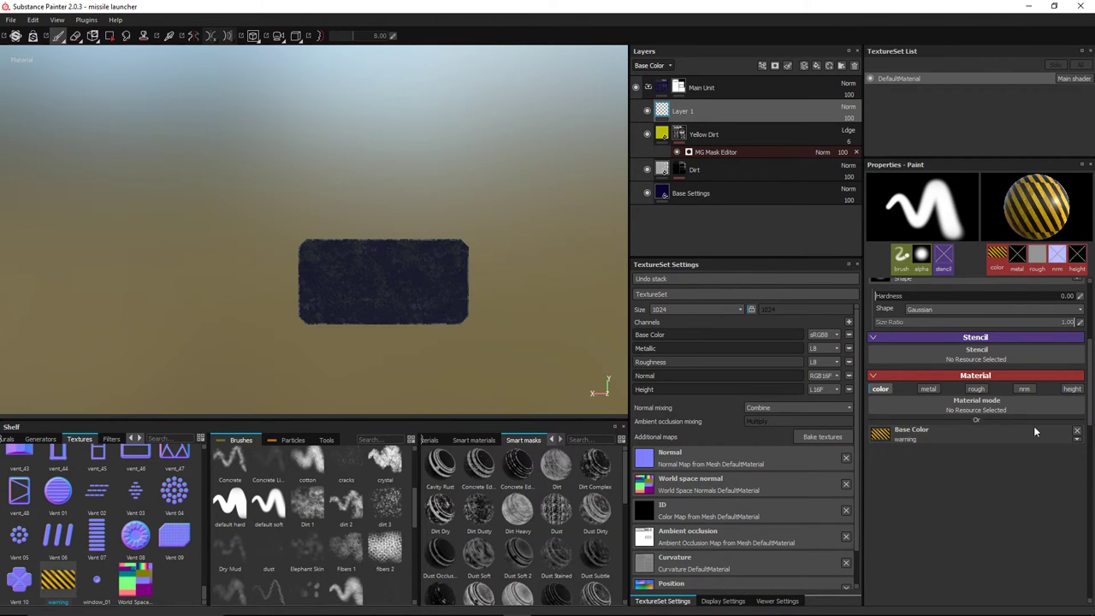
Step: Remove the brush alpha for a solid square, enlarge it, and centre the view on the plate
scroll(1033, 426, "up", 2)
scroll(1034, 426, "up", 1)
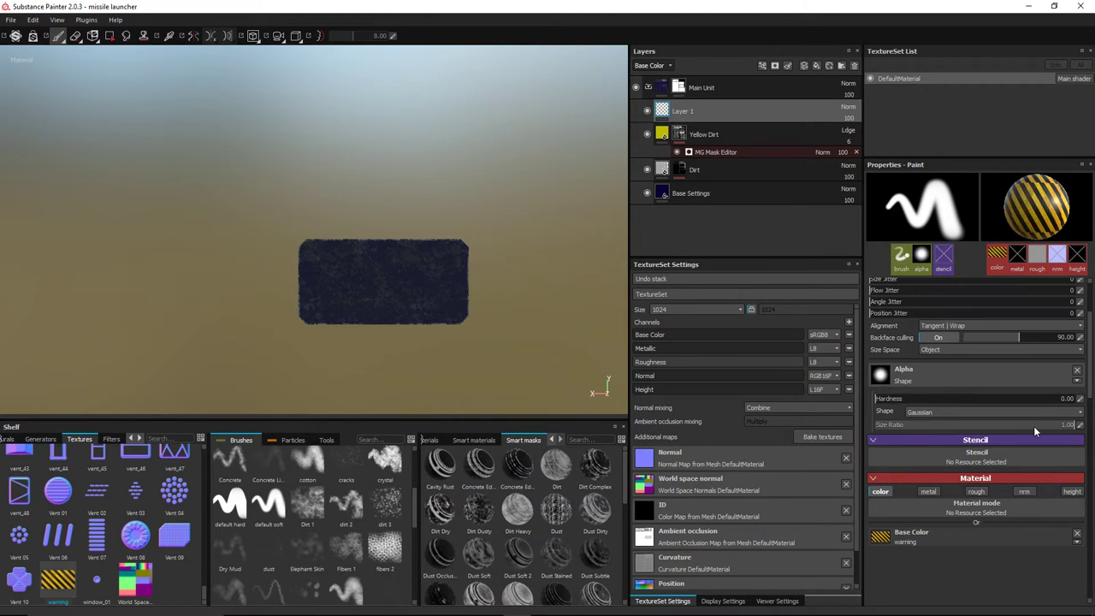
left_click(1077, 374)
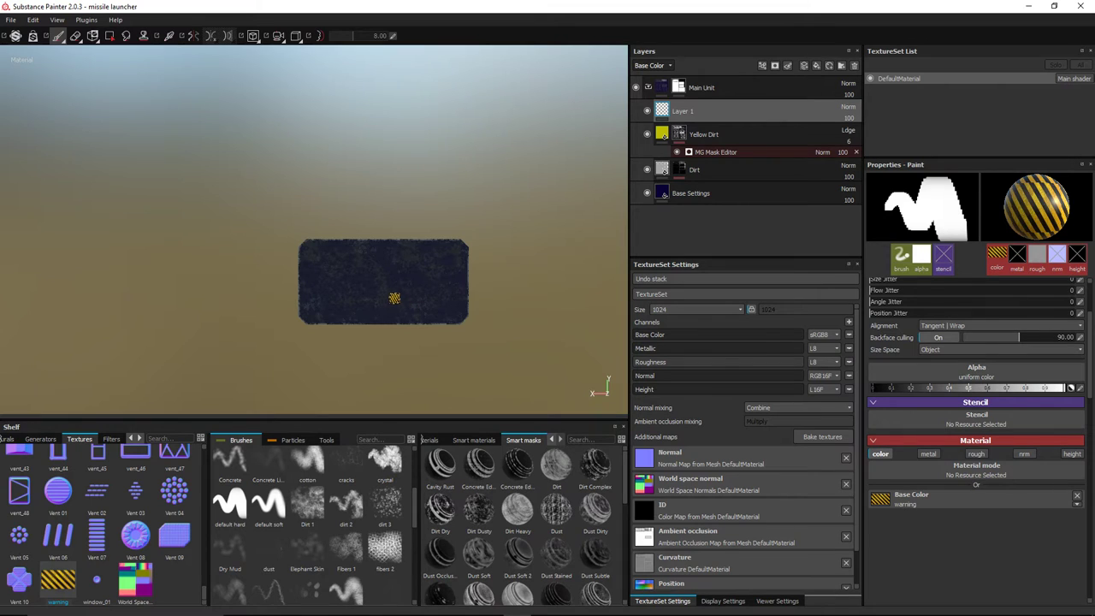
scroll(919, 335, "up", 2)
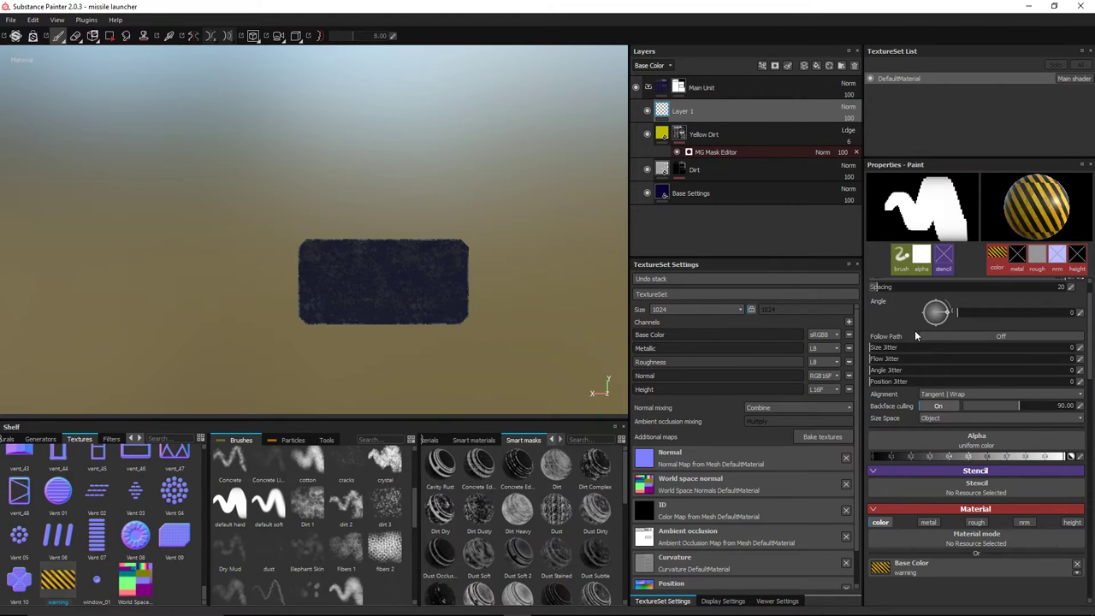
mouse_move(348, 292)
right_mouse_down("ctrl")
mouse_move(420, 292)
mouse_move(406, 291)
right_mouse_up("ctrl")
scroll(411, 257, "up", 5)
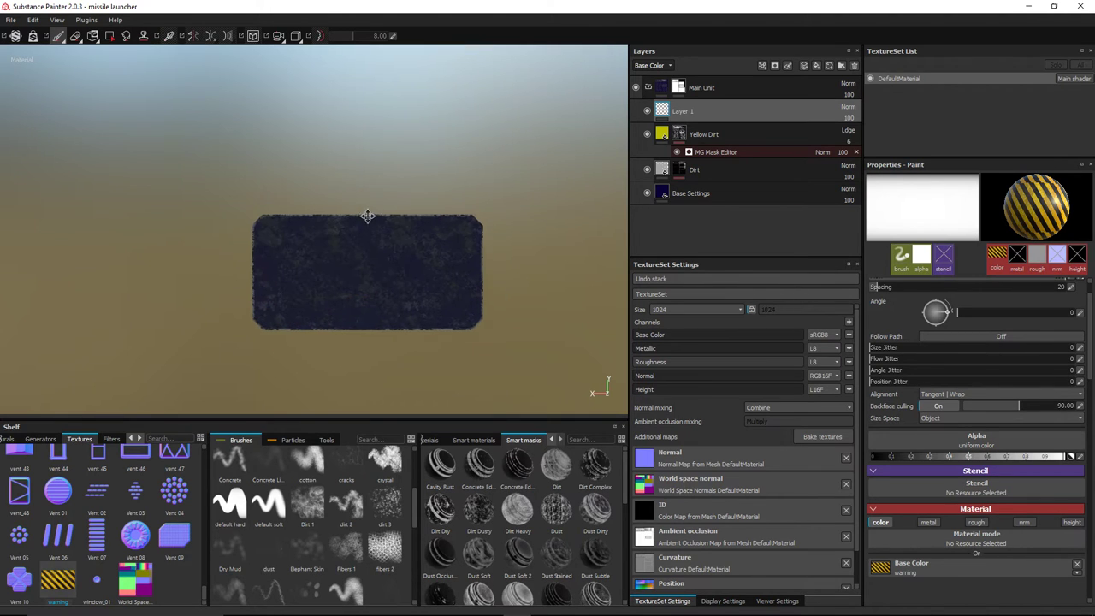
middle_click_drag(442, 154, 468, 142, "alt")
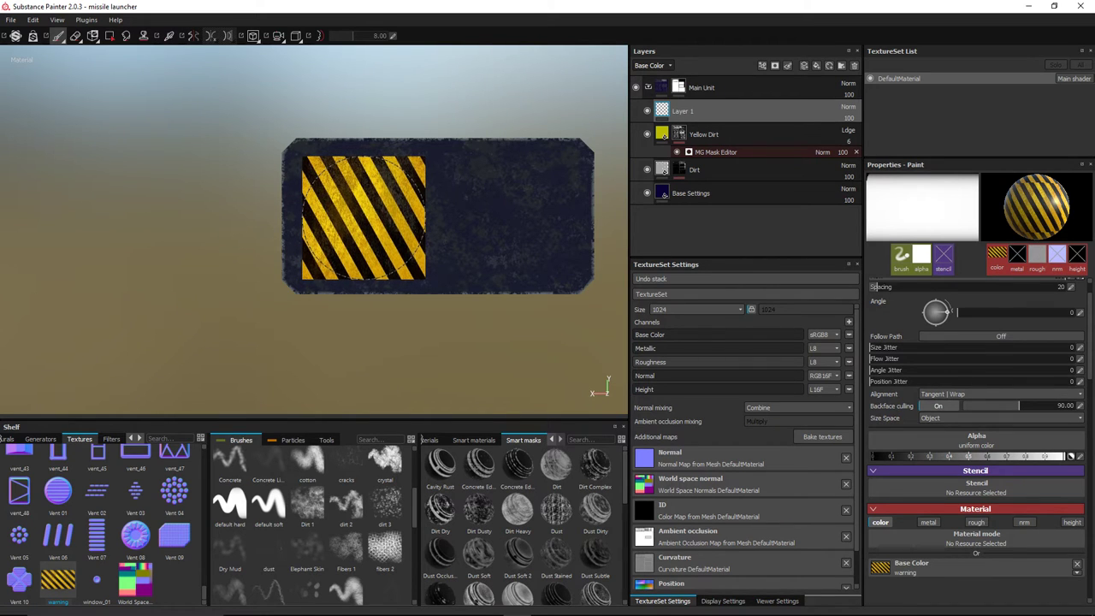
Step: Stamp stripes at the plate's left and paint a straight band across, undoing bad strokes
left_click(361, 215)
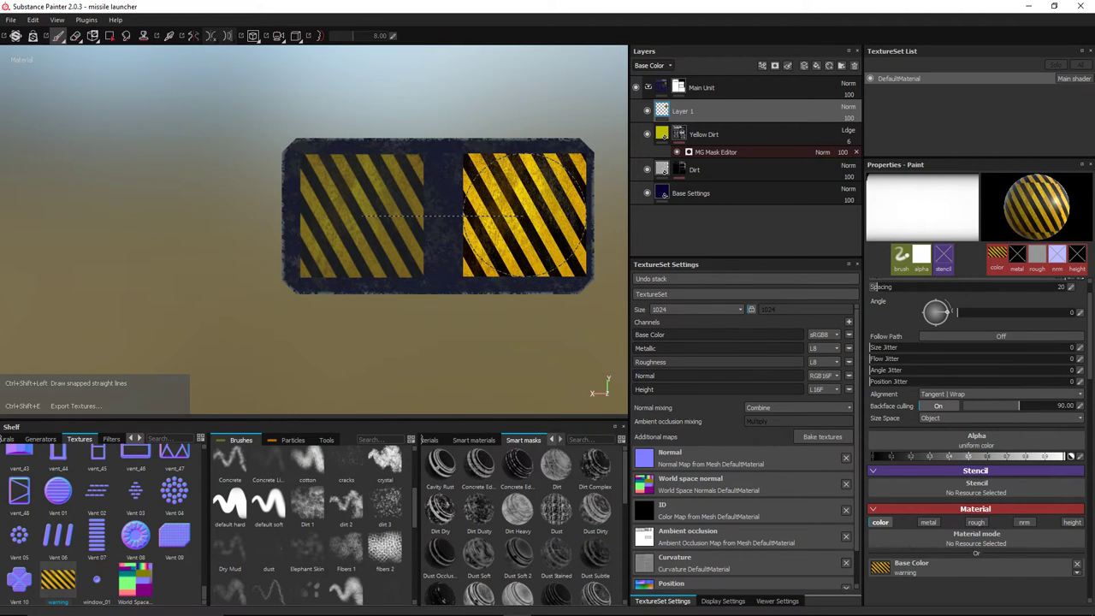
left_click(525, 215, "shift")
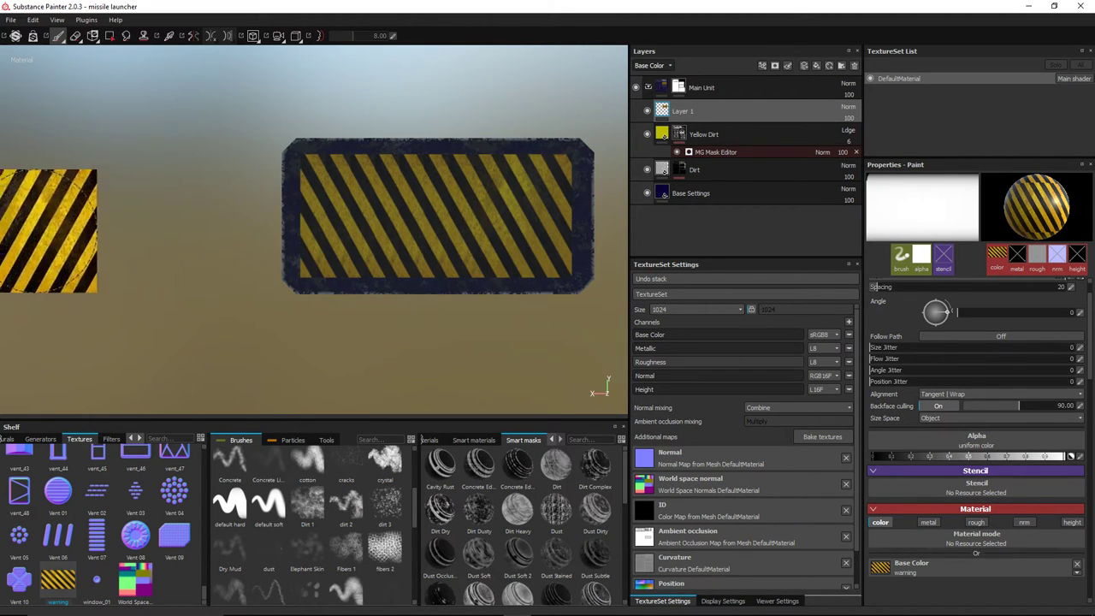
key("ctrl+z")
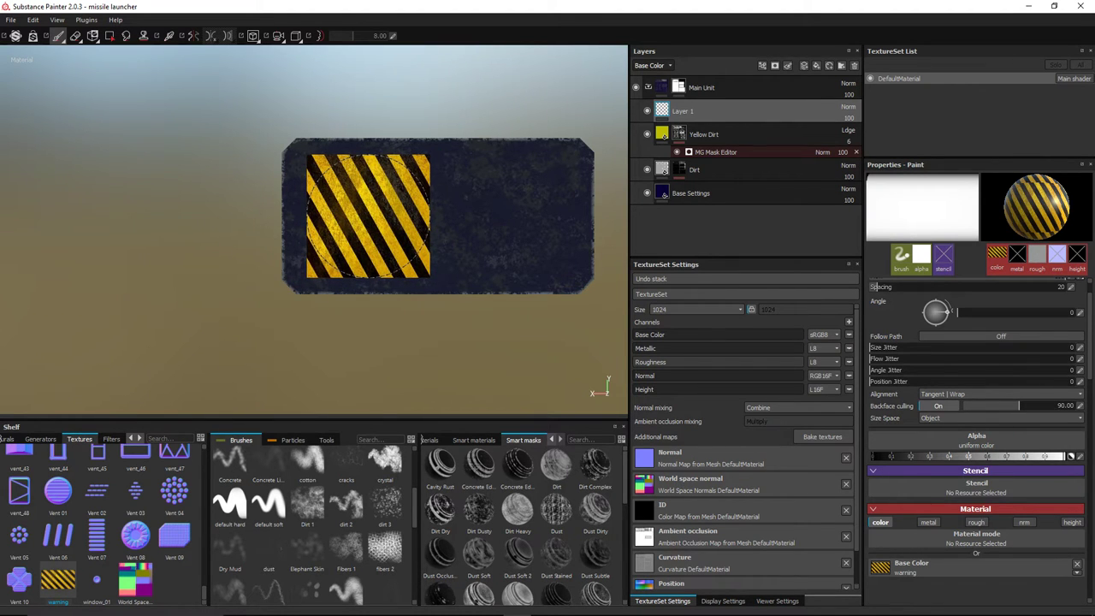
left_click(368, 216)
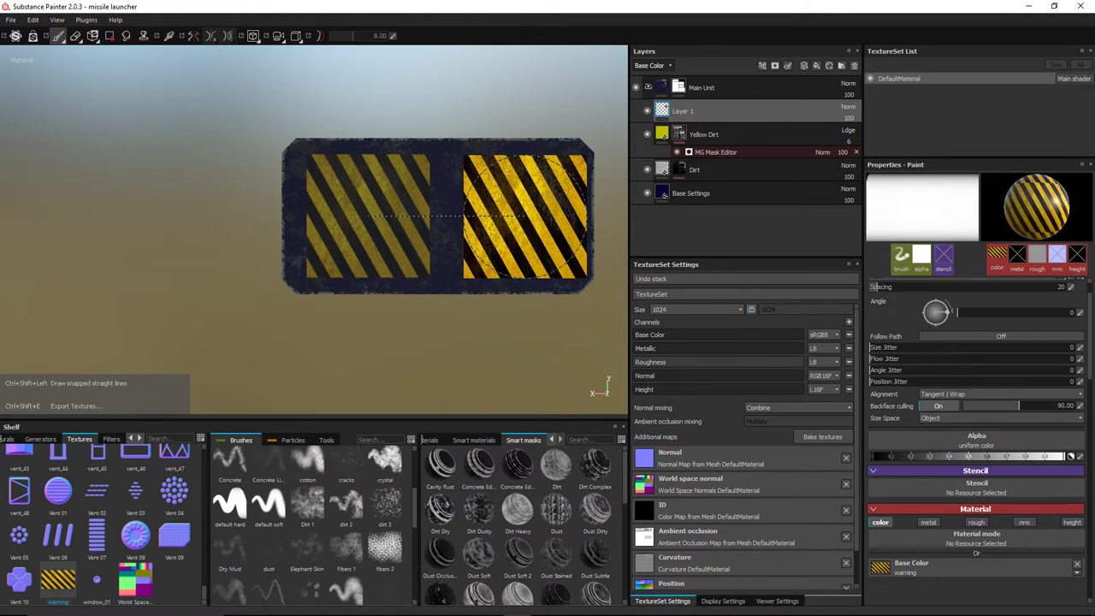
left_click(525, 216, "shift")
key("ctrl+z")
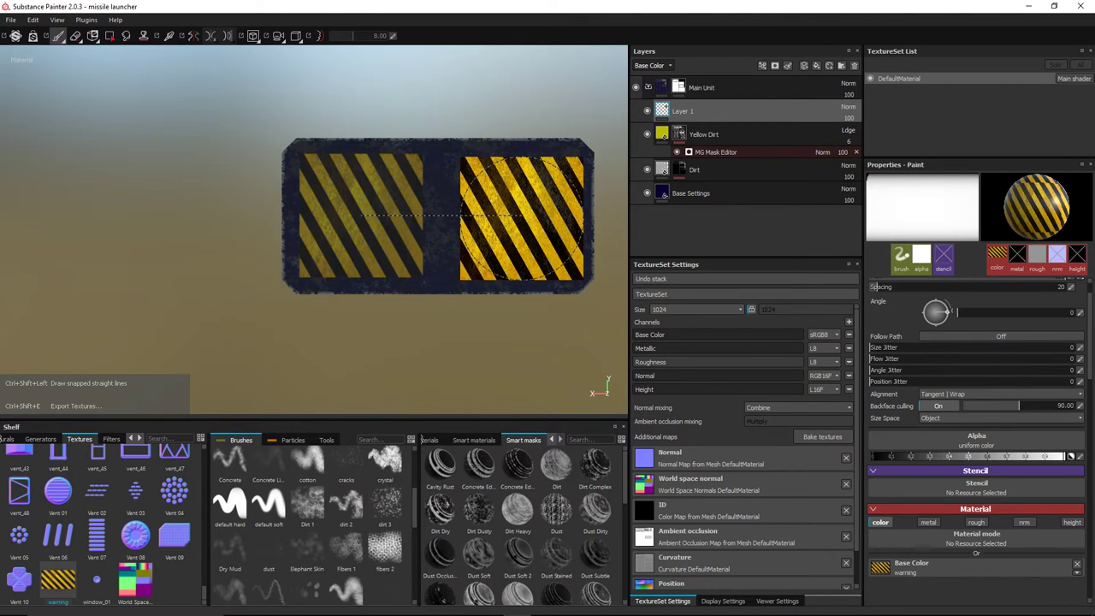
left_click(525, 216, "ctrl+shift")
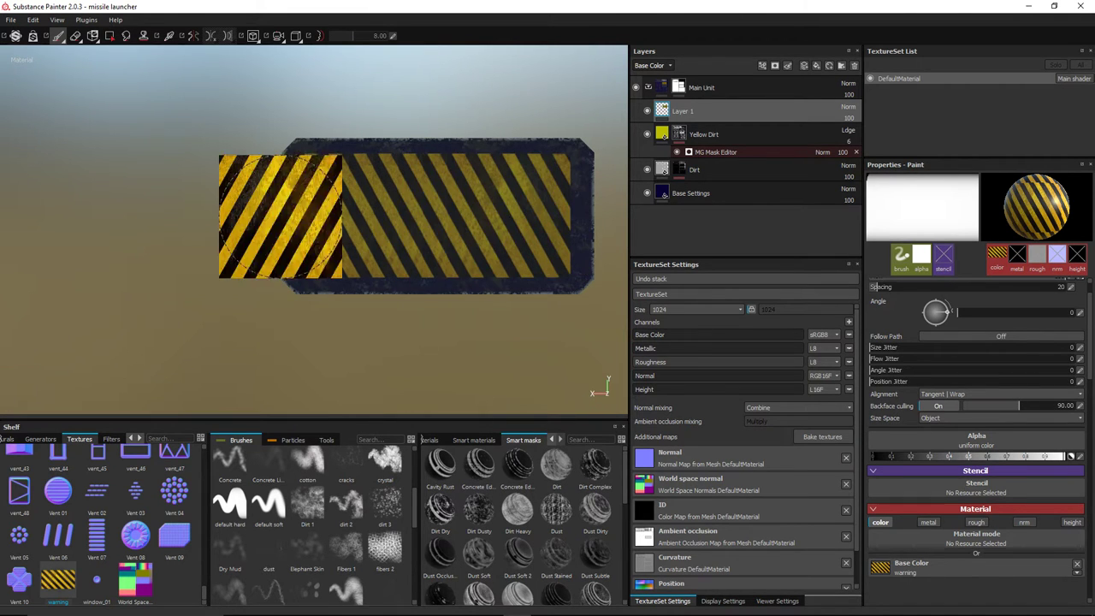
Step: Redo the stripes by stamping the left half and sweeping across the whole front plate
scroll(30, 219, "down", 3)
mouse_move(71, 177)
left_mouse_down("alt")
mouse_move(137, 228)
mouse_move(61, 194)
mouse_move(176, 190)
left_mouse_up("alt")
scroll(278, 200, "up", 2)
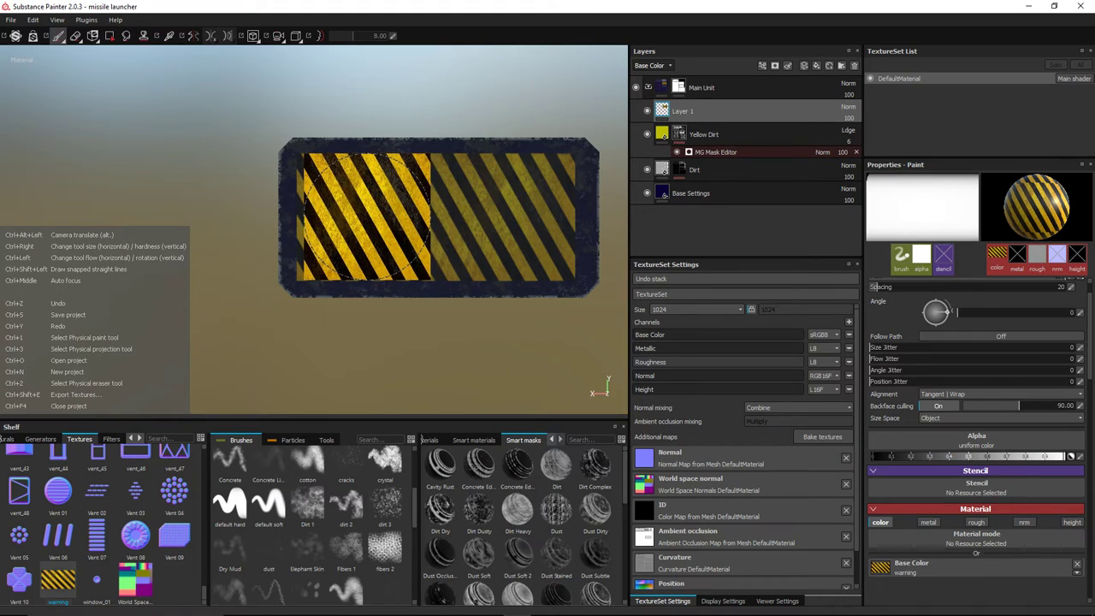
key("ctrl+z")
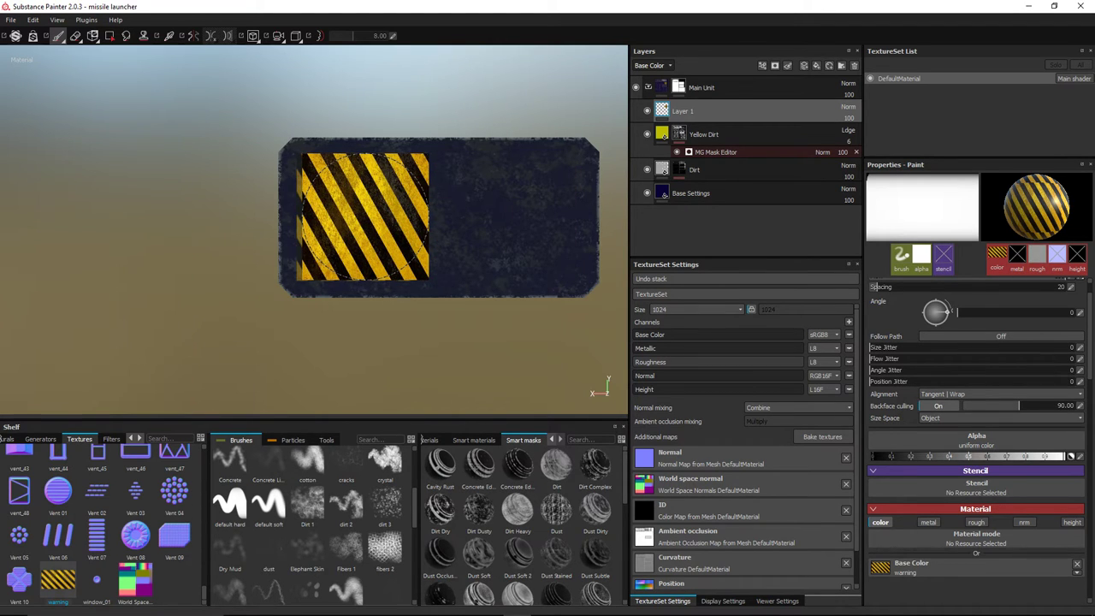
left_click(365, 217)
left_click(528, 217, "ctrl+shift")
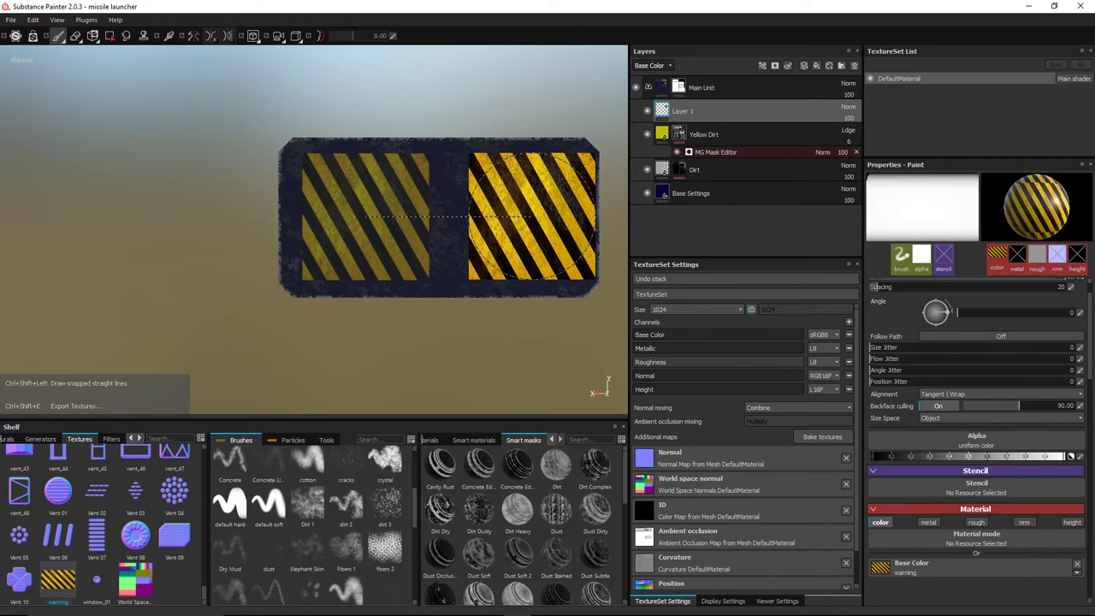
key("ctrl+z")
left_click_drag(528, 217, 242, 221)
mouse_move(146, 171)
left_mouse_down("alt")
mouse_move(237, 127)
mouse_move(225, 190)
mouse_move(245, 232)
left_mouse_up("alt")
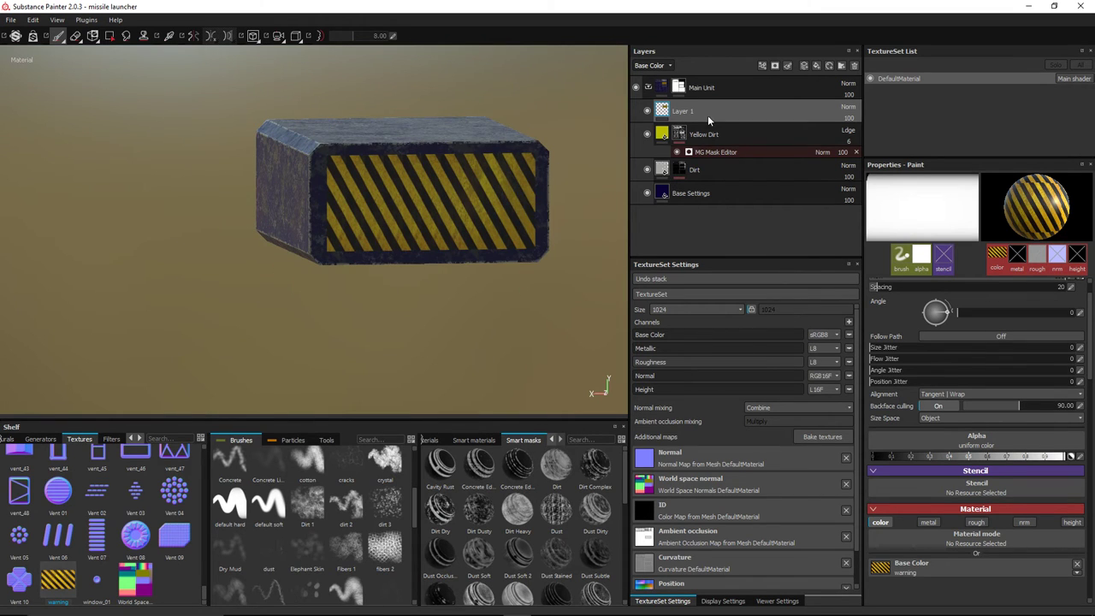
Step: Pick the Dirt 1 brush, clear its Base Color texture and set the colour near-black
left_click(303, 511)
scroll(1027, 498, "down", 2)
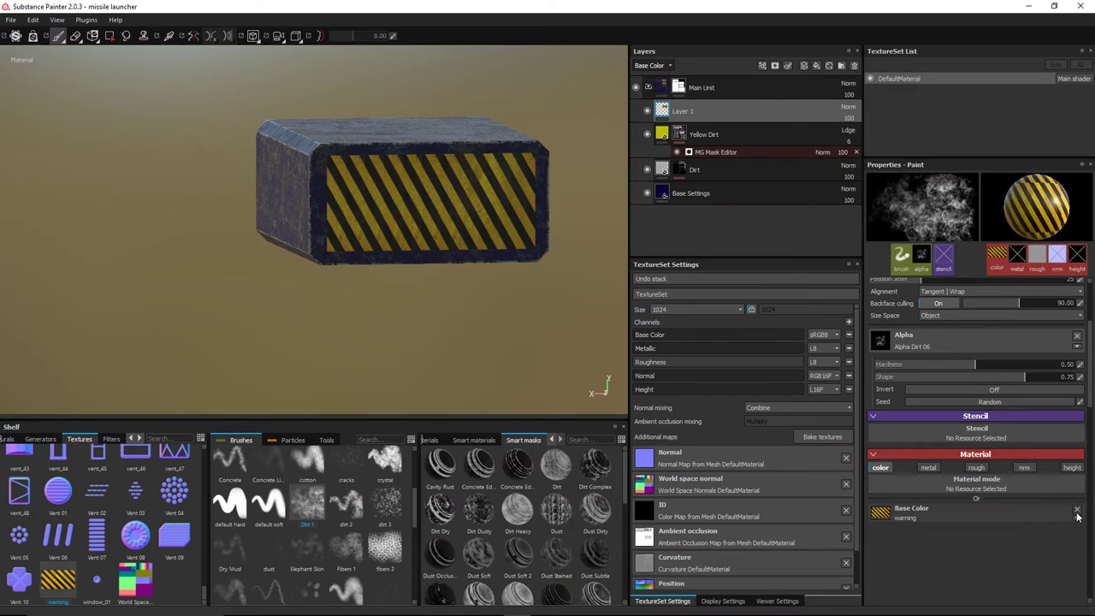
left_click(1077, 513)
left_click(1019, 530)
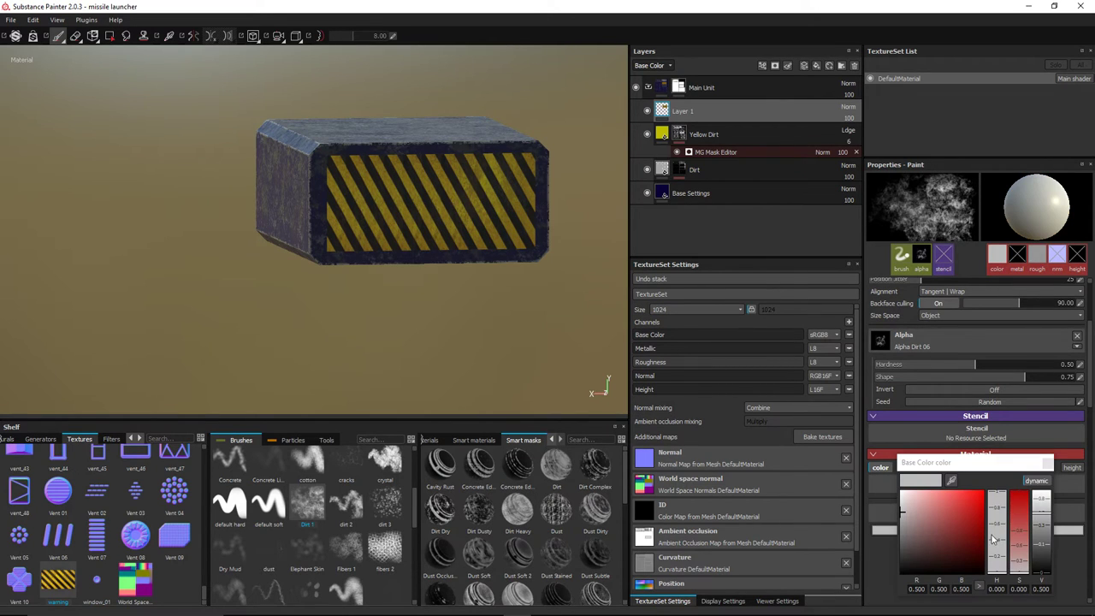
mouse_move(916, 565)
left_mouse_down()
mouse_move(912, 575)
mouse_move(912, 563)
left_mouse_up()
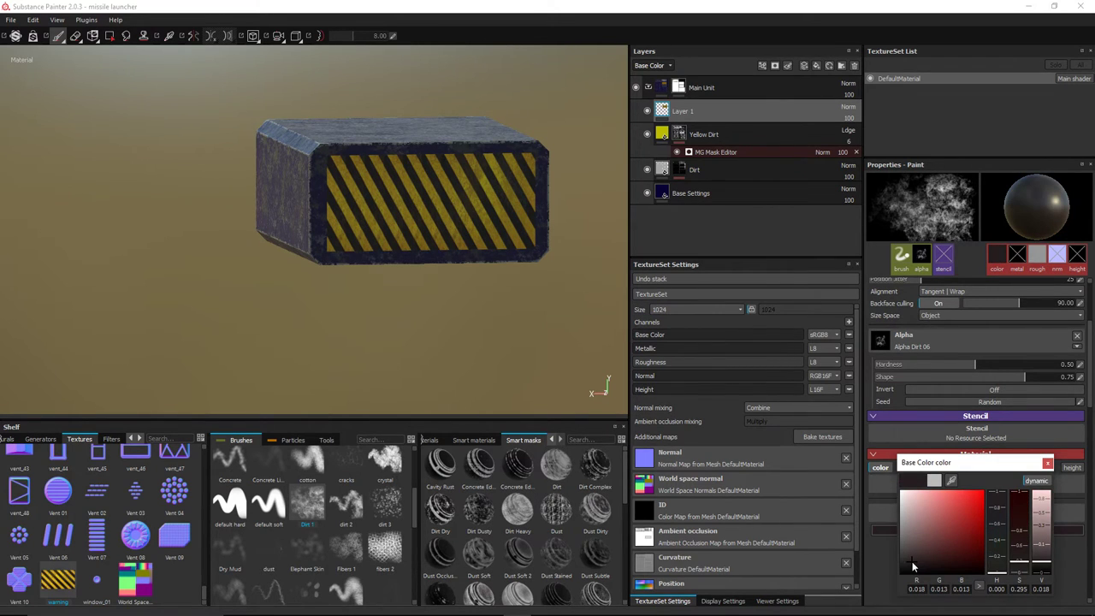
left_click(1048, 463)
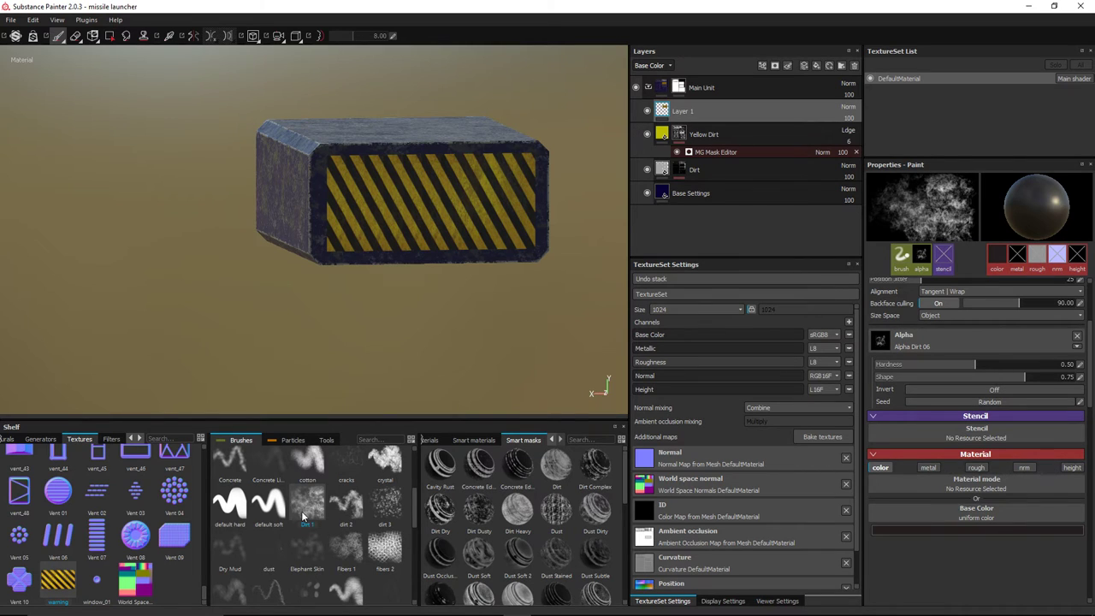
Step: Switch to the dirt 3 preset and frame the hazard plate for painting
left_click(396, 504)
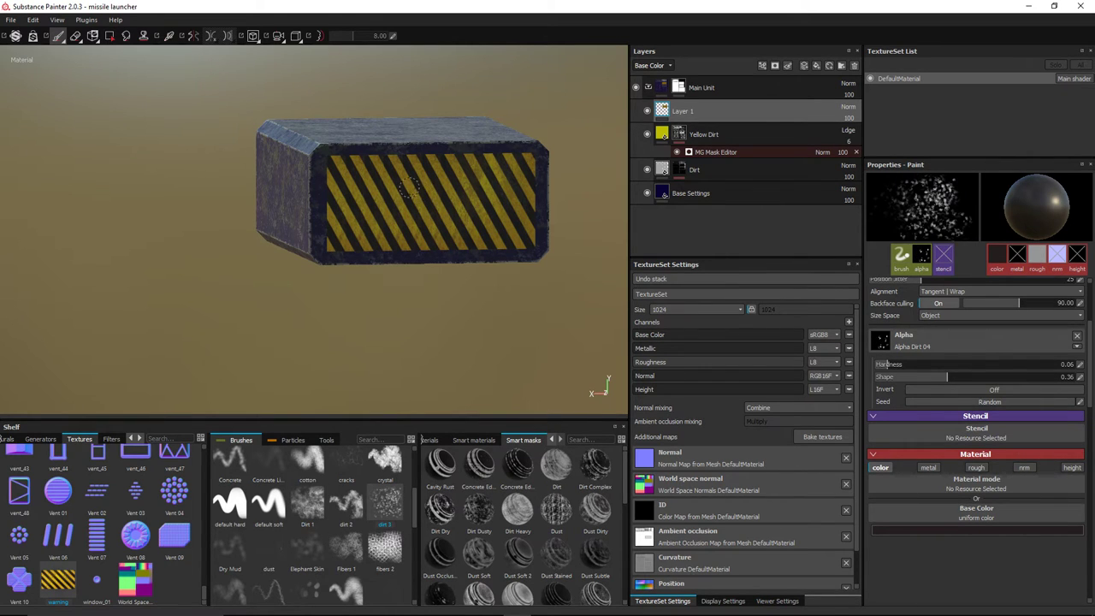
left_click_drag(404, 184, 373, 181, "alt+shift")
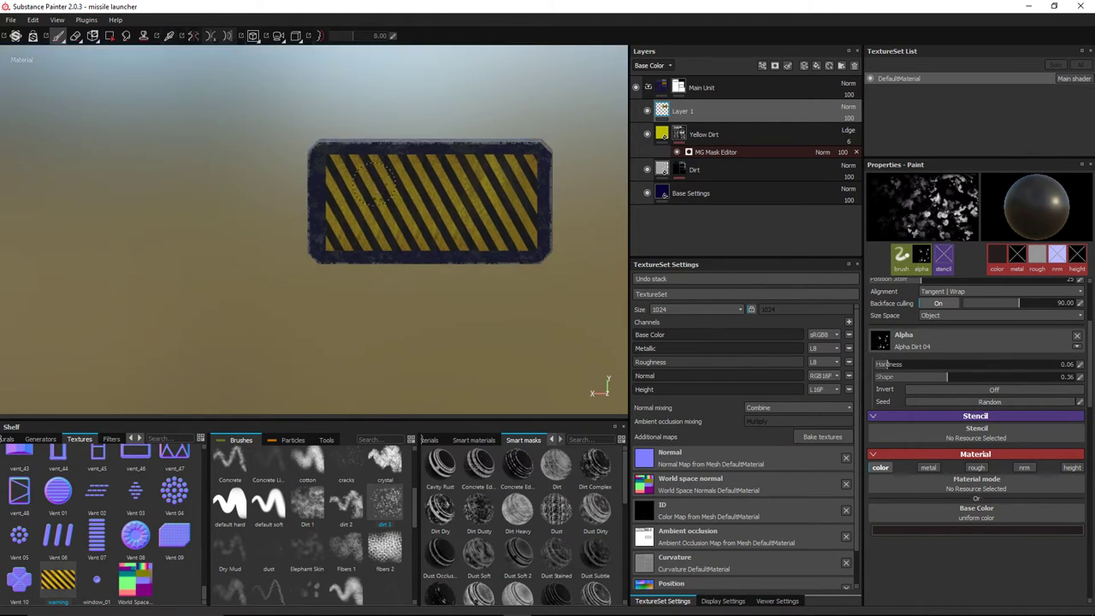
scroll(371, 181, "up", 2)
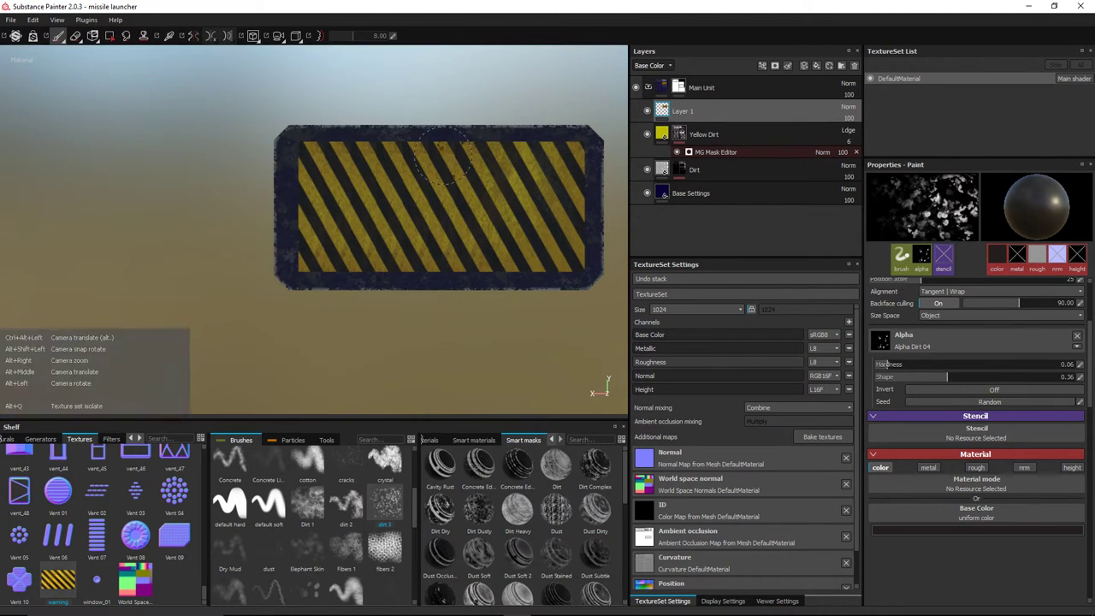
scroll(442, 163, "up", 1)
middle_click_drag(257, 151, 214, 147, "alt")
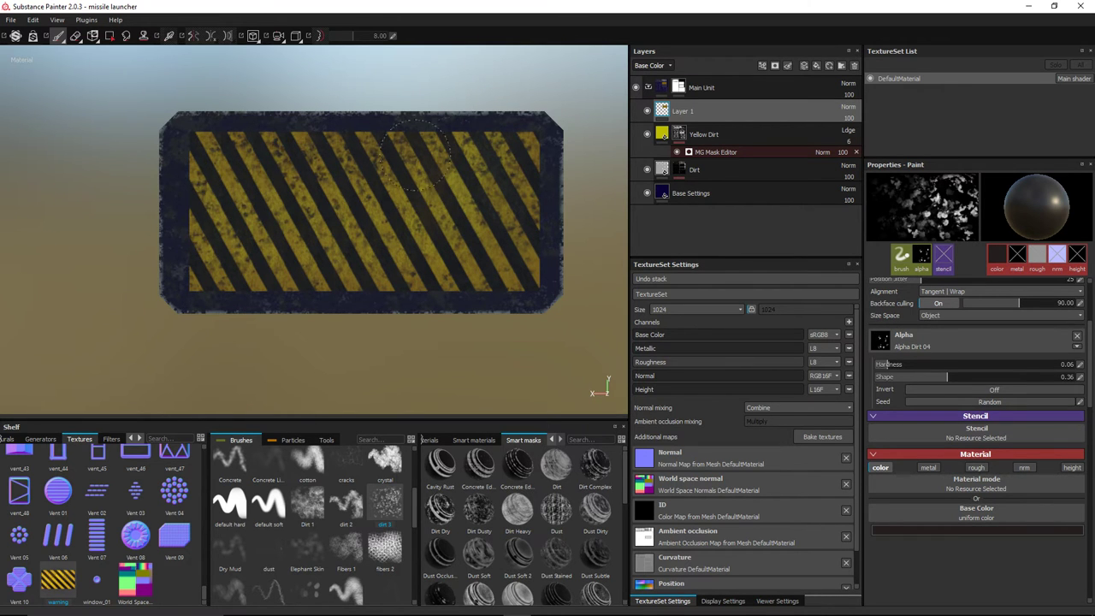
mouse_move(182, 231)
left_mouse_down("alt")
mouse_move(140, 196)
mouse_move(145, 208)
mouse_move(262, 225)
left_mouse_up("alt")
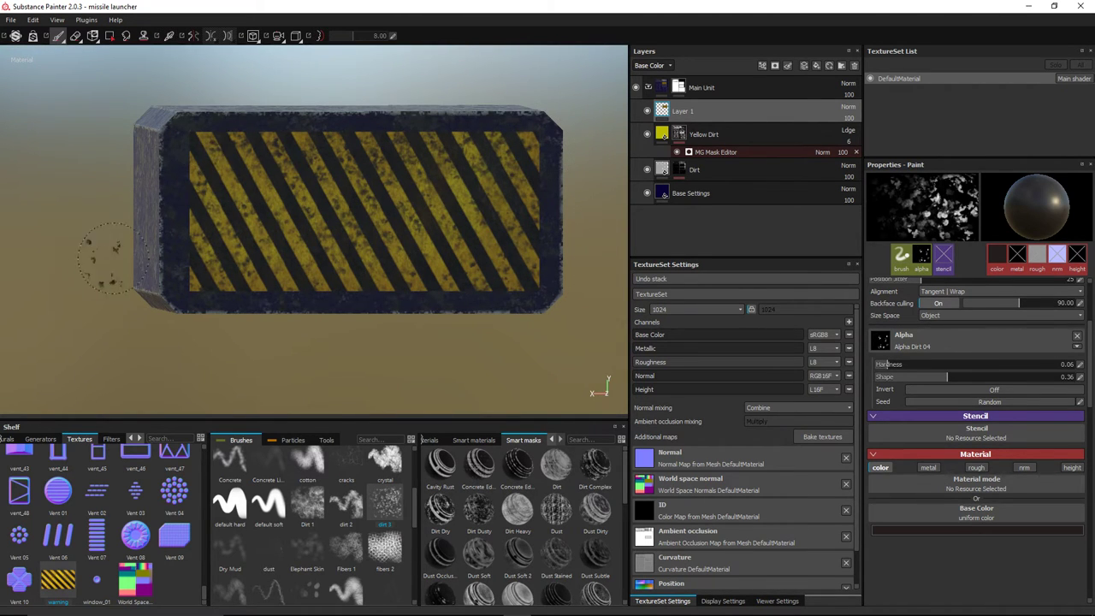
Step: Switch to the Eraser with a Dirt 1 brush shape, undoing a test patch
left_click(76, 37)
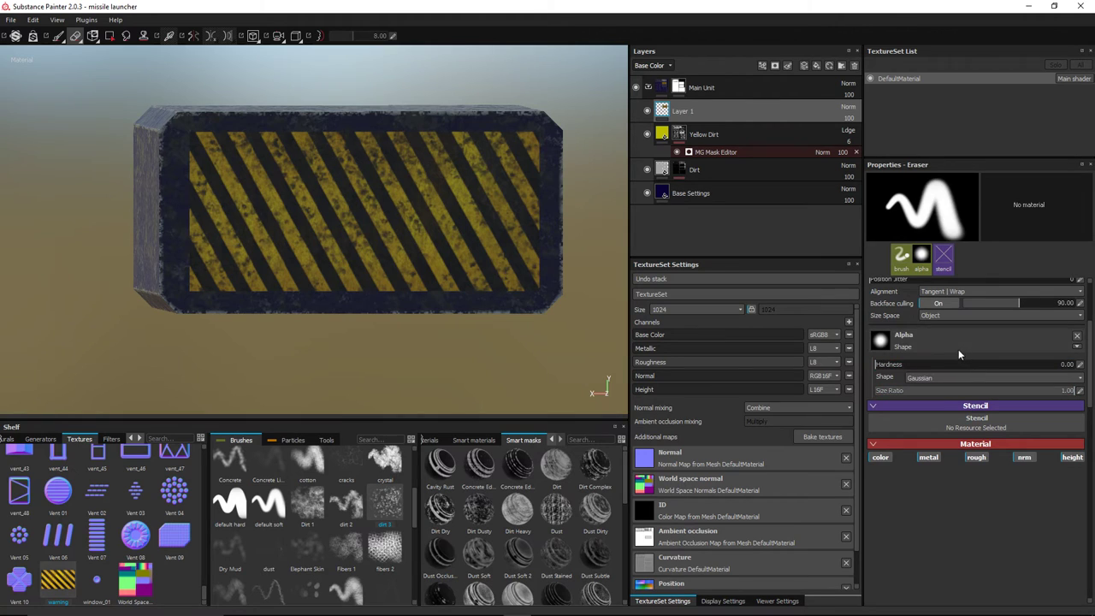
left_click(381, 503)
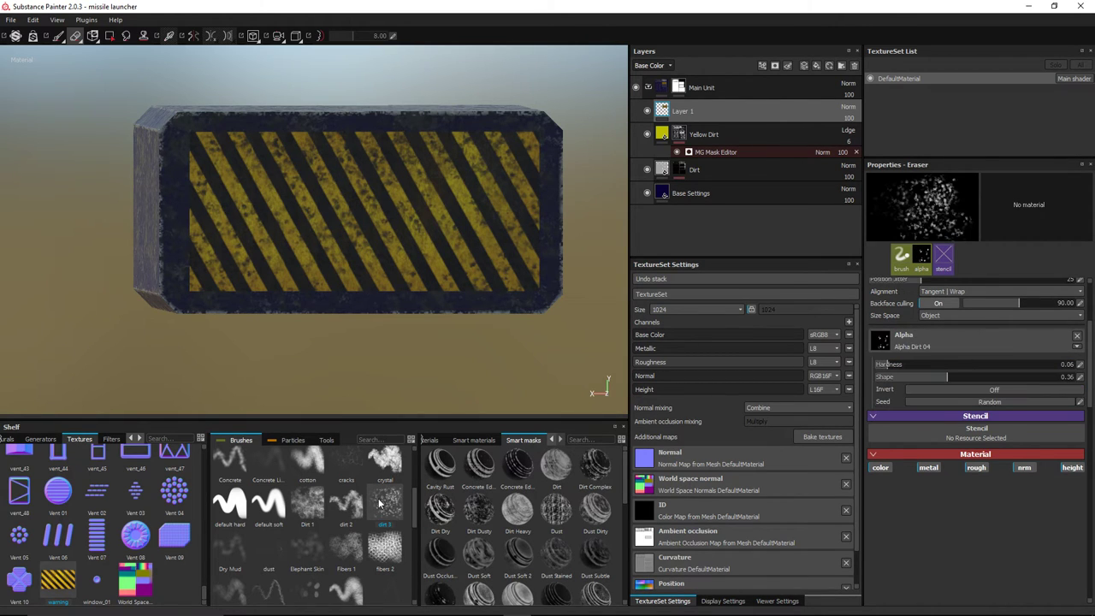
left_click(315, 503)
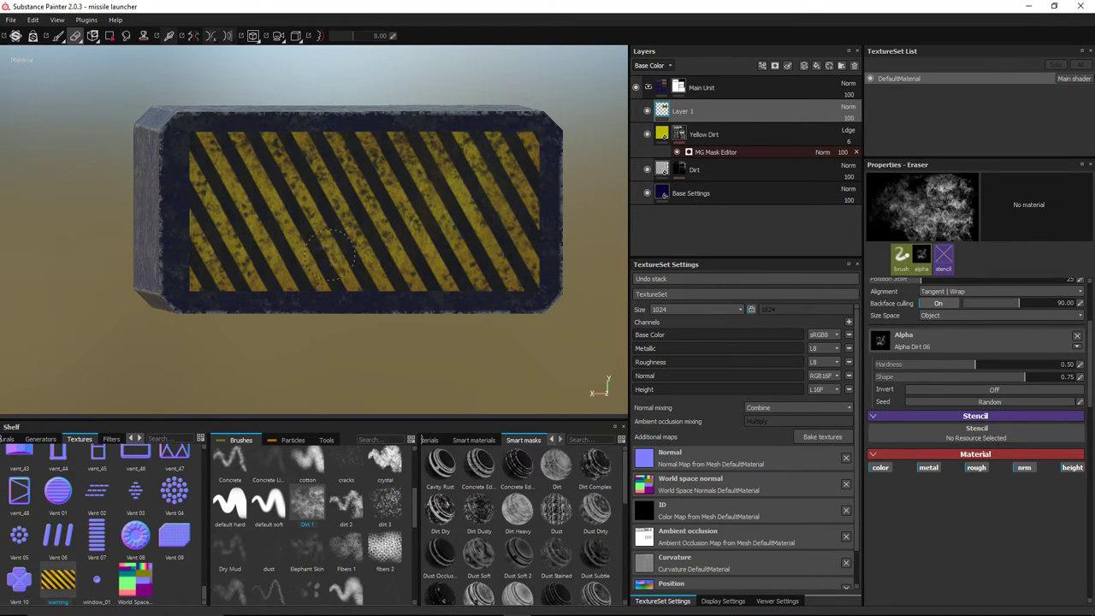
mouse_move(334, 255)
left_mouse_down()
mouse_move(281, 224)
mouse_move(363, 194)
left_mouse_up()
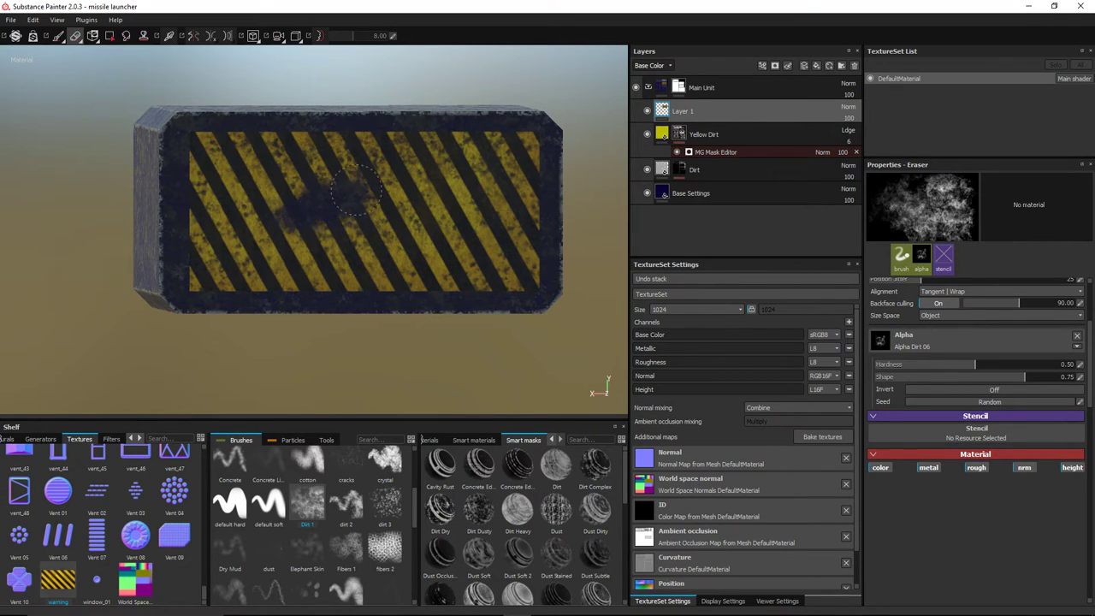
key("ctrl+z")
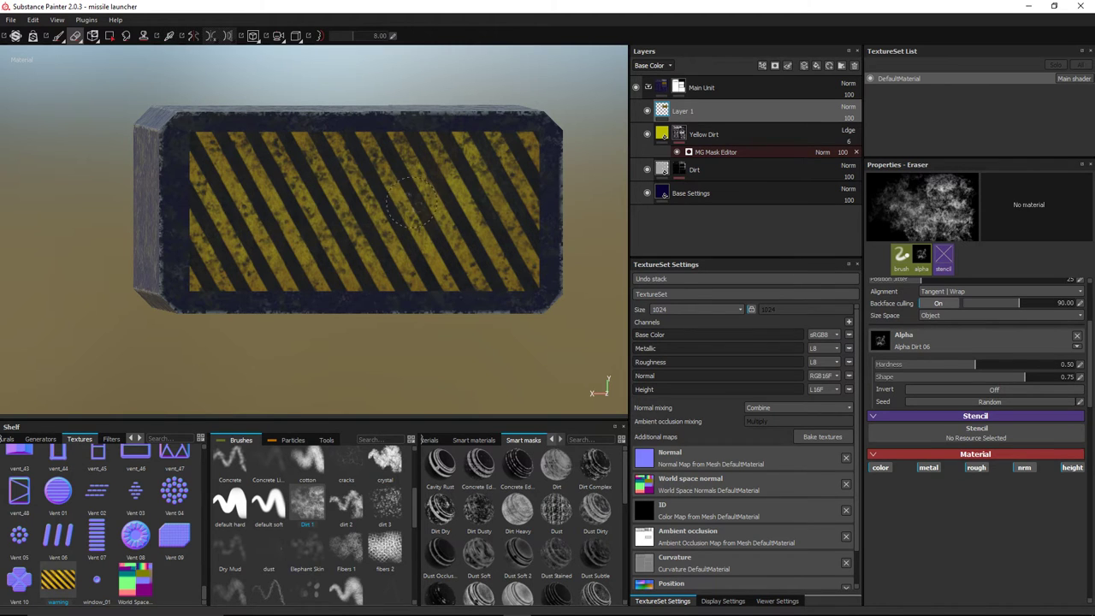
Step: Raise eraser hardness to 0.65, wear away the lower-left stripe tip, and inspect the box
scroll(1038, 413, "up", 3)
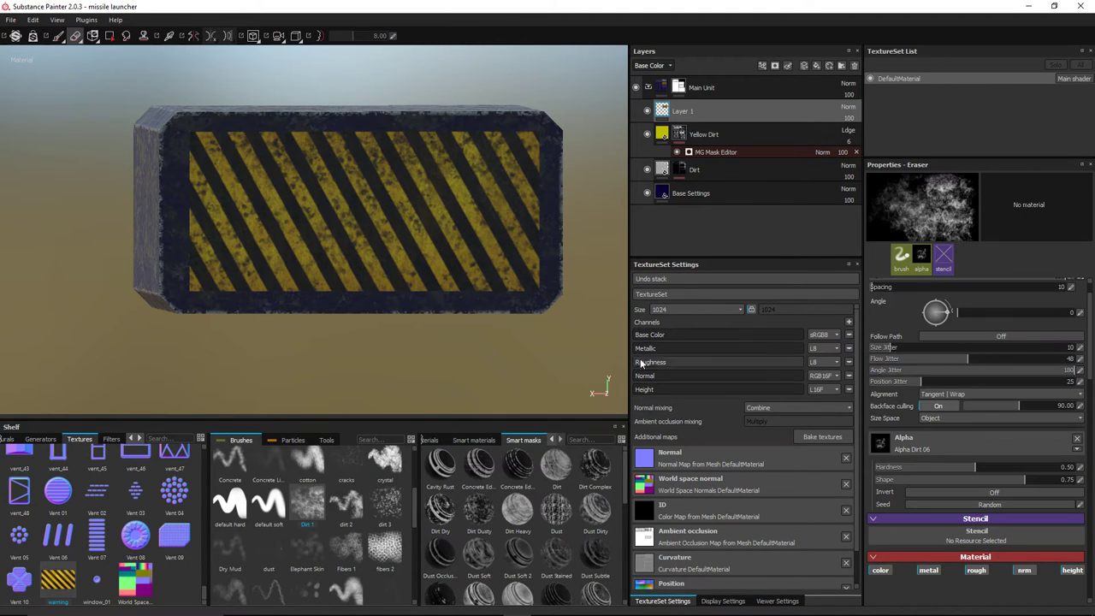
left_click_drag(397, 310, 379, 297, "alt")
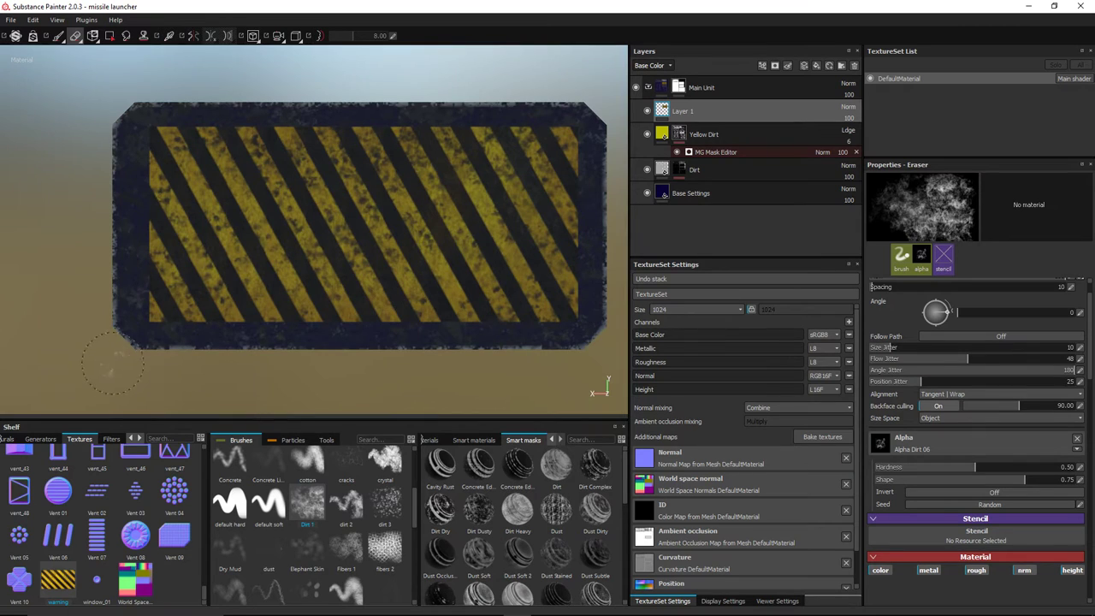
scroll(128, 342, "up", 1)
right_click_drag(124, 325, 141, 332, "ctrl")
left_click_drag(125, 321, 133, 329)
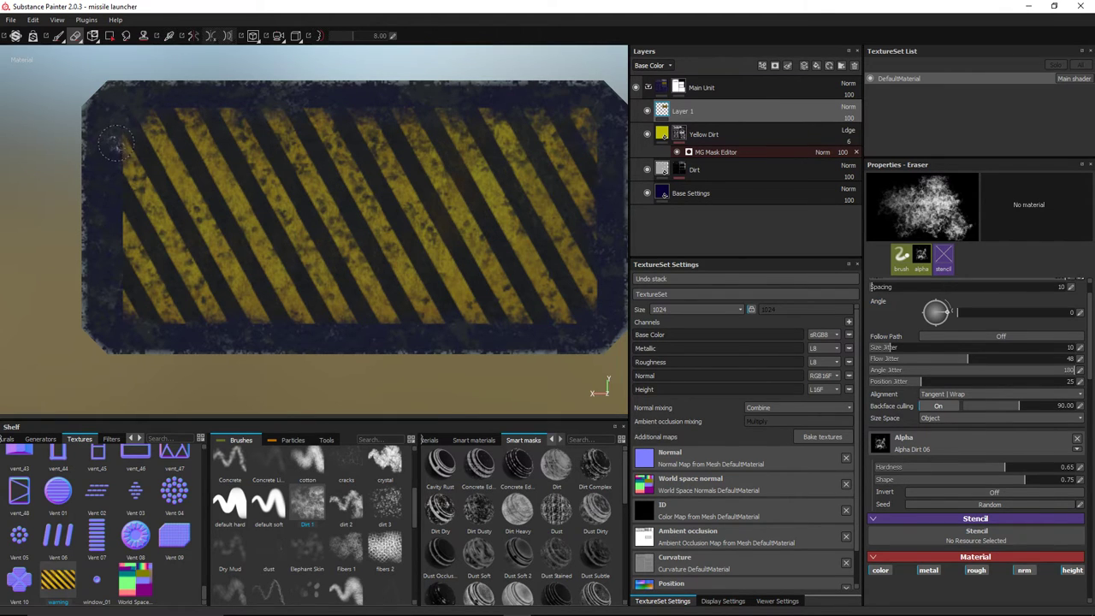
scroll(112, 241, "down", 3)
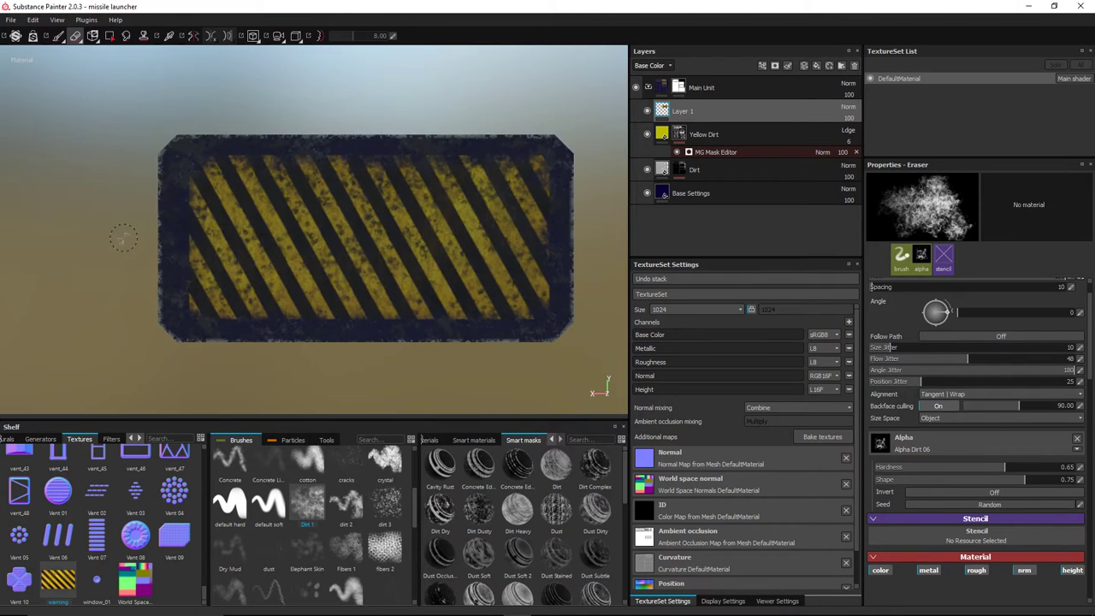
mouse_move(183, 192)
left_mouse_down("alt")
mouse_move(171, 243)
mouse_move(252, 196)
mouse_move(364, 311)
mouse_move(305, 293)
mouse_move(381, 289)
mouse_move(442, 351)
mouse_move(410, 318)
mouse_move(283, 273)
mouse_move(382, 300)
mouse_move(348, 257)
mouse_move(354, 273)
mouse_move(369, 257)
left_mouse_up("alt")
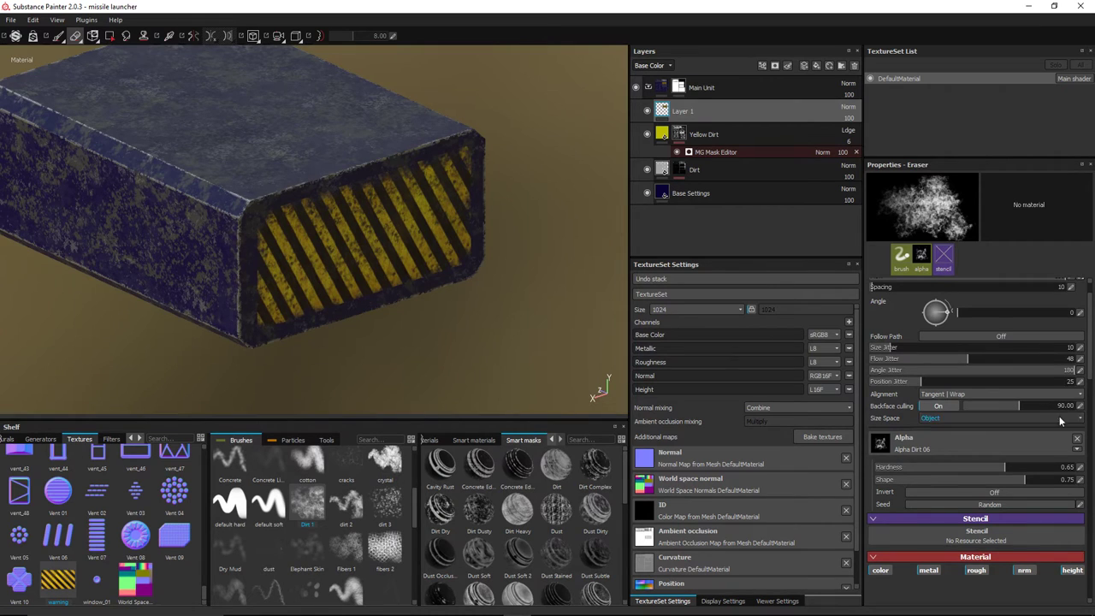
left_click_drag(528, 289, 336, 247, "alt")
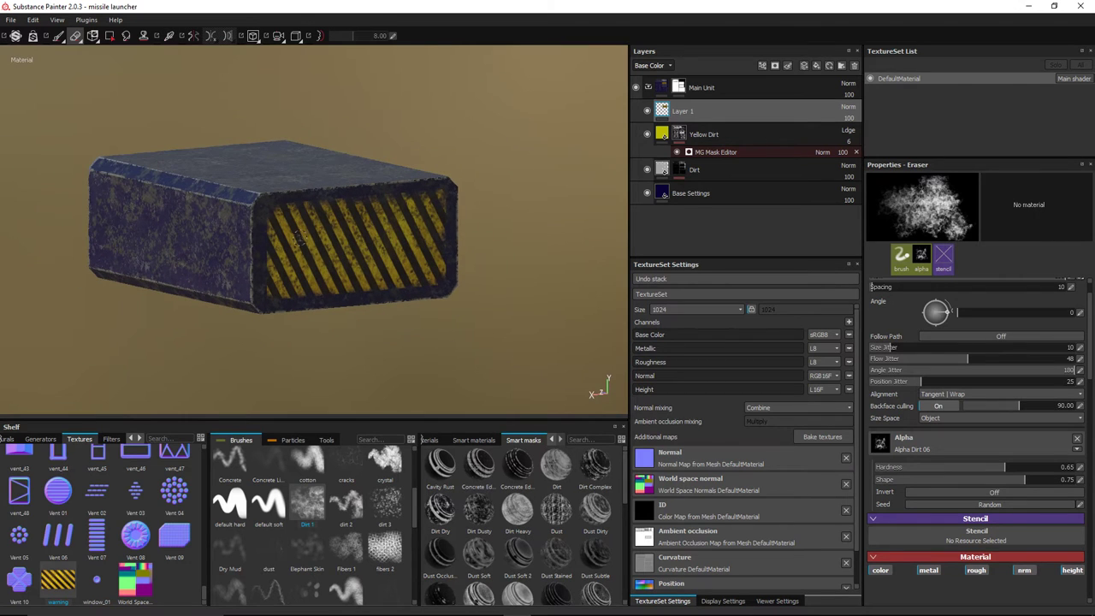
left_click_drag(354, 171, 288, 247, "alt")
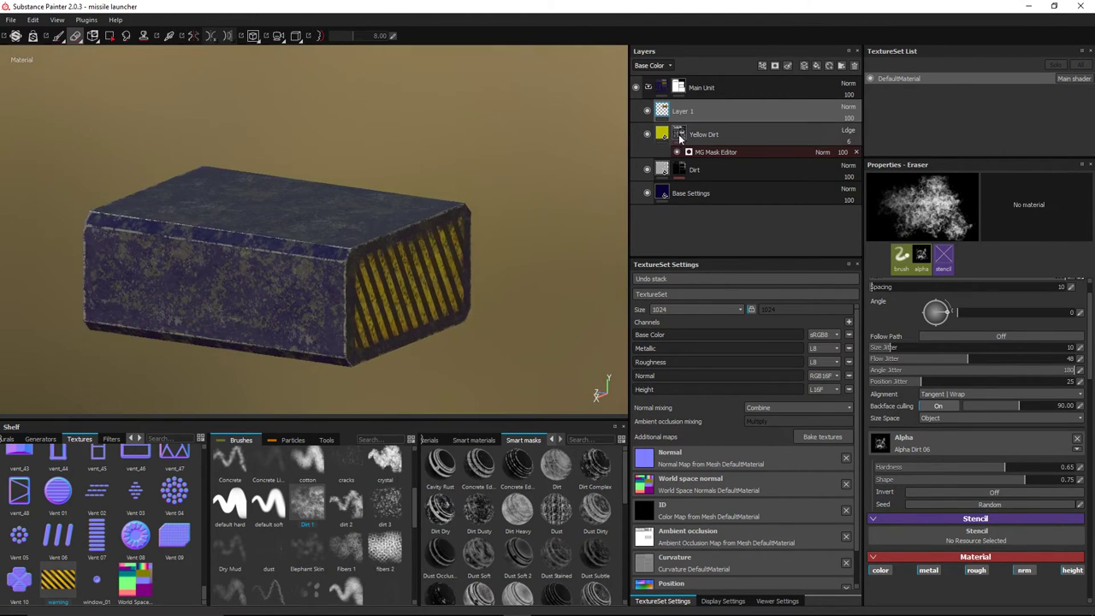
Step: Rename Layer 1 to 'Back Chevron'
double_click(685, 111)
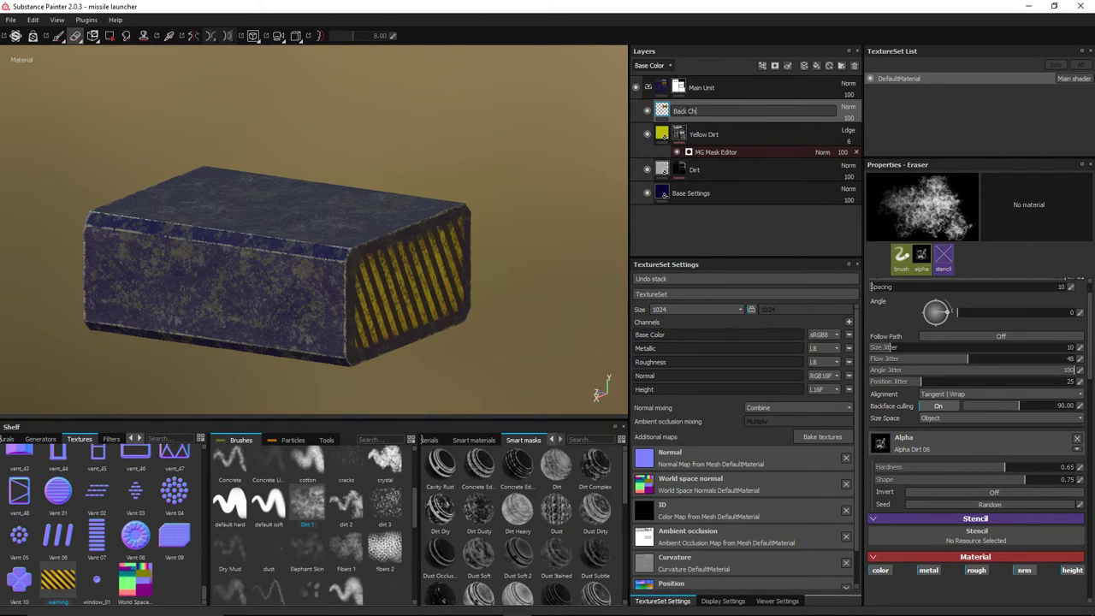
key("Return")
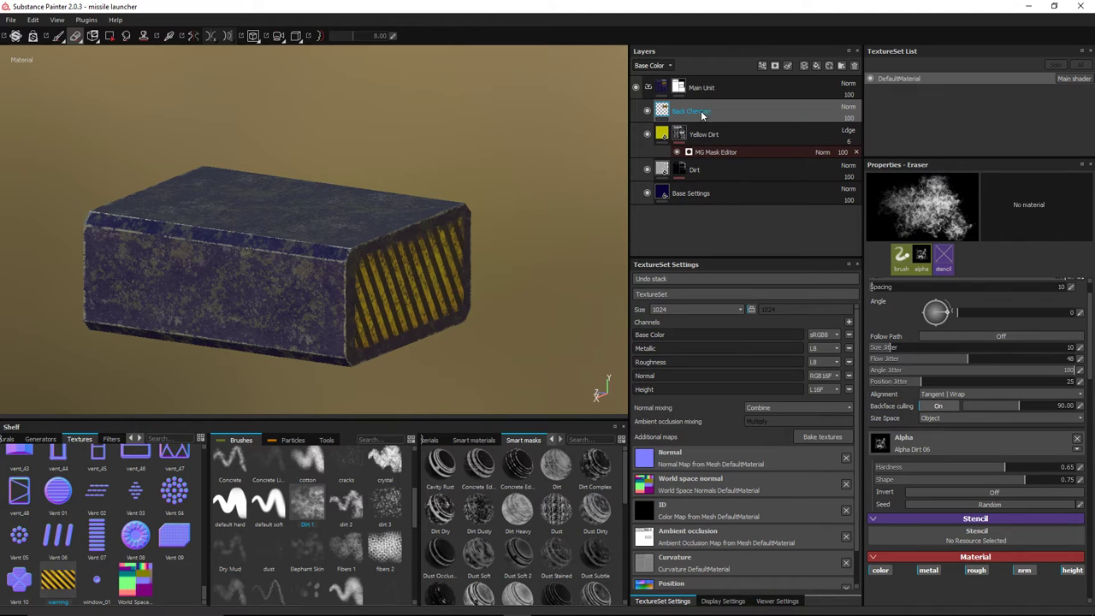
left_click_drag(364, 290, 436, 274, "alt")
middle_click_drag(445, 267, 573, 203, "alt")
Step: Add a new paint layer named 'Side Vertical Lines'
left_click(804, 67)
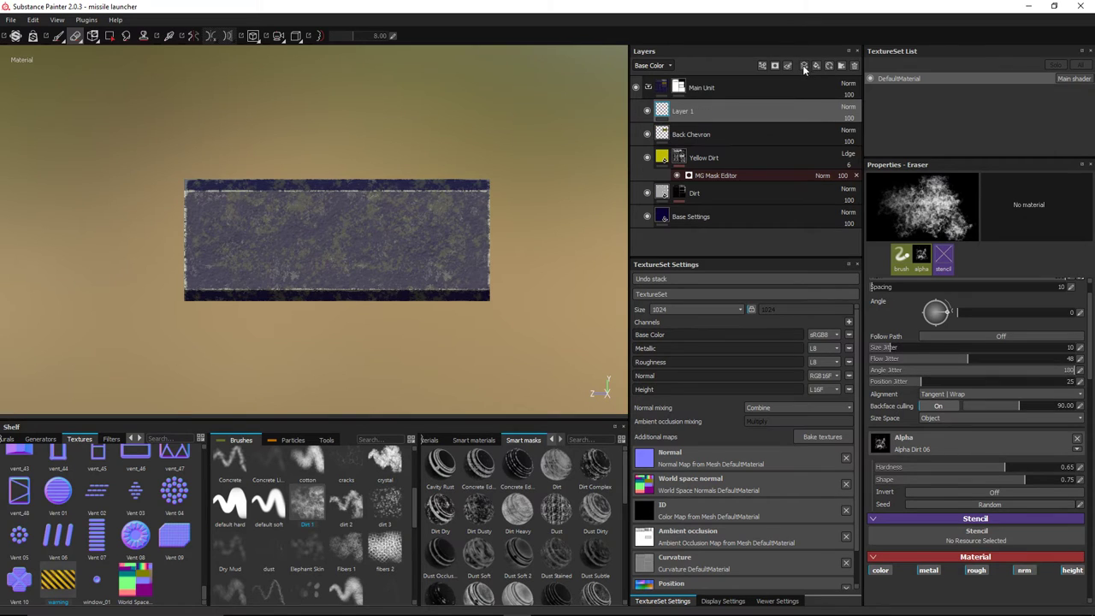
double_click(689, 114)
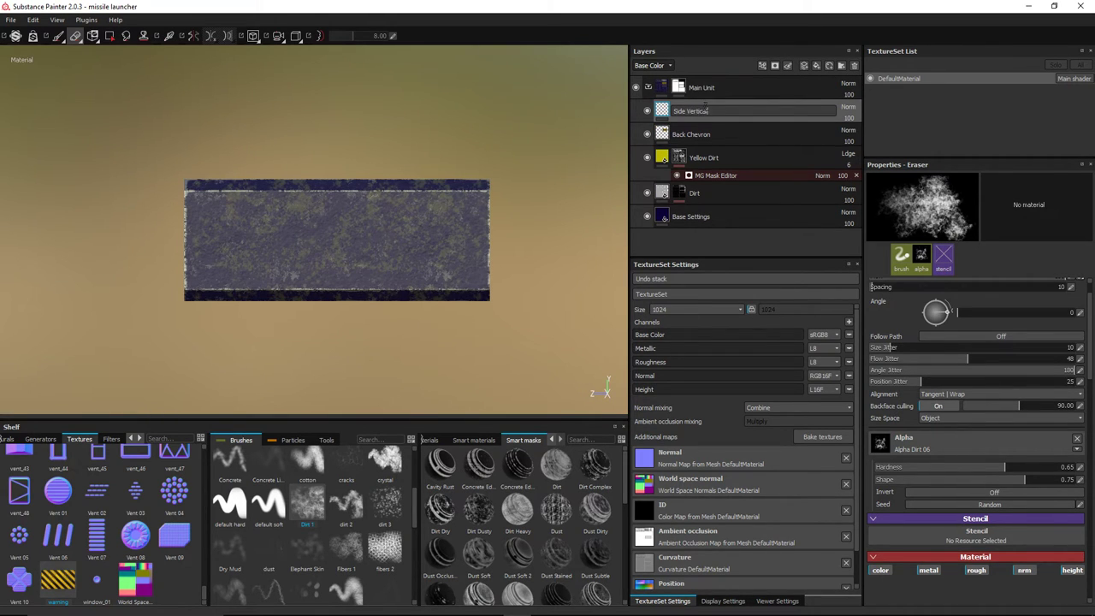
type("Side Vertical Lines")
key("Return")
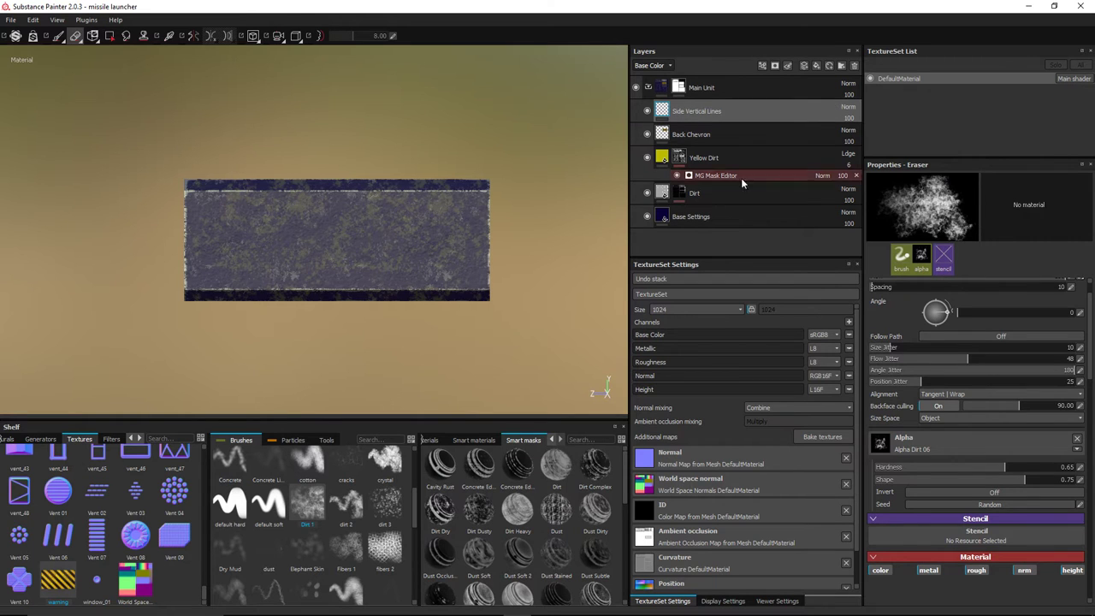
Step: Switch to the Paint tool with the line alpha, undoing a test stroke
left_click(913, 449)
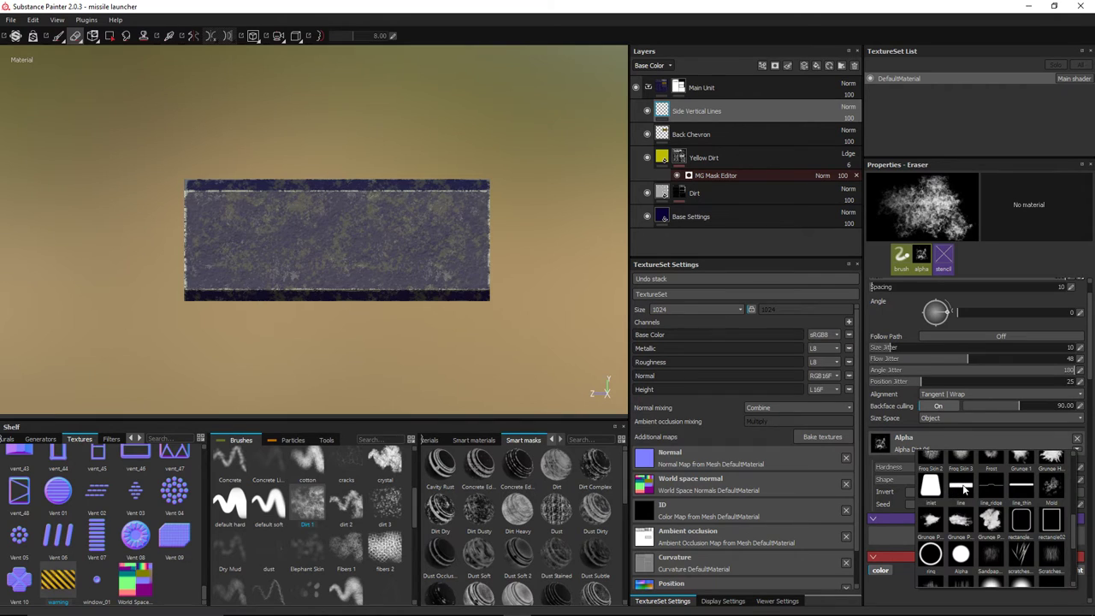
left_click(961, 486)
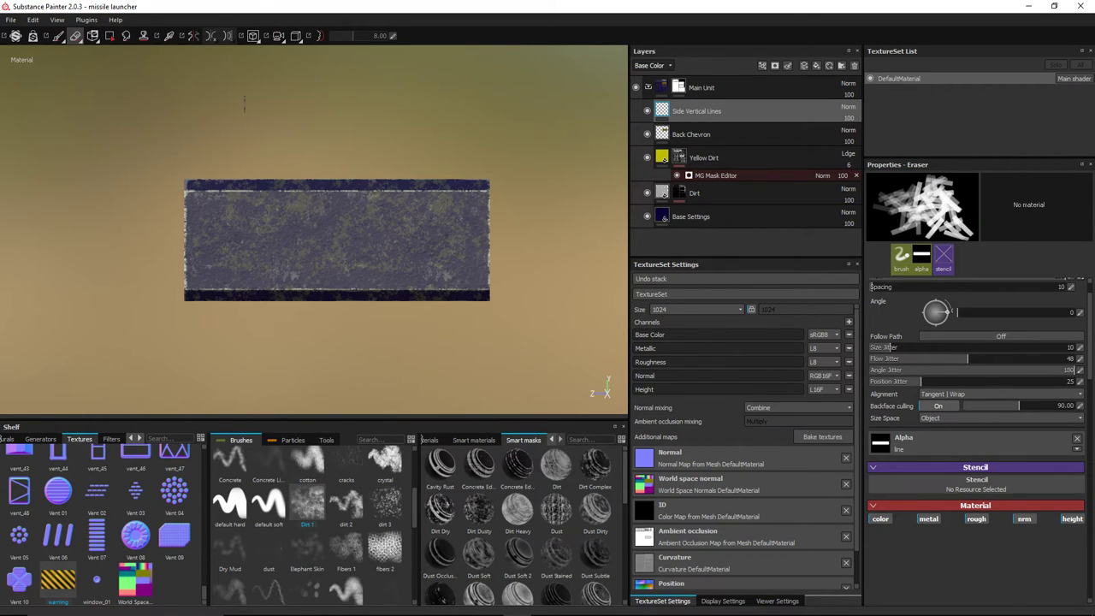
left_click(58, 37)
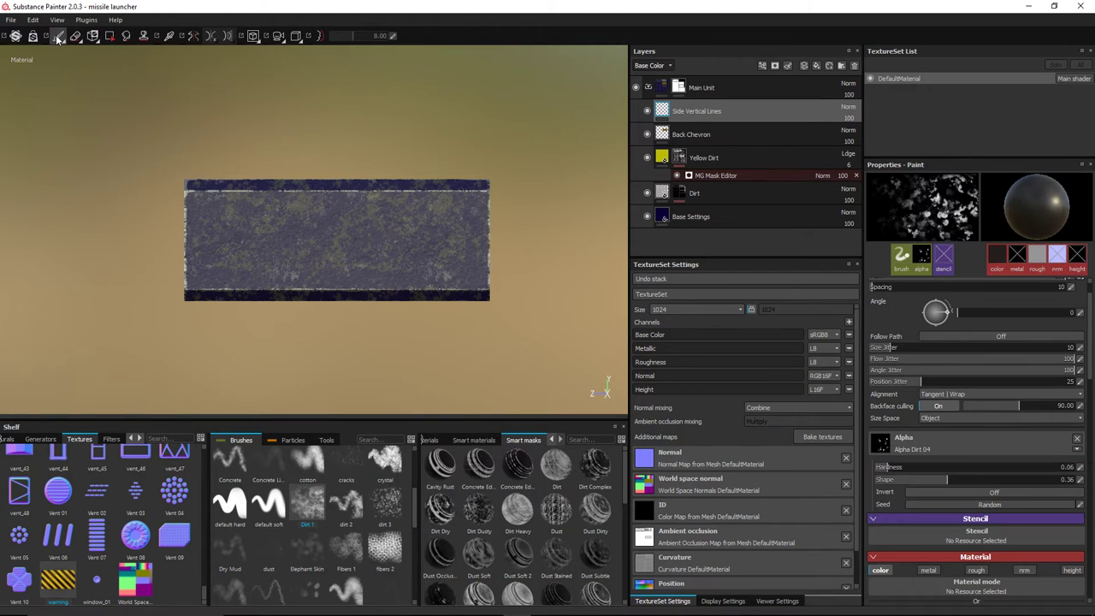
left_click(949, 443)
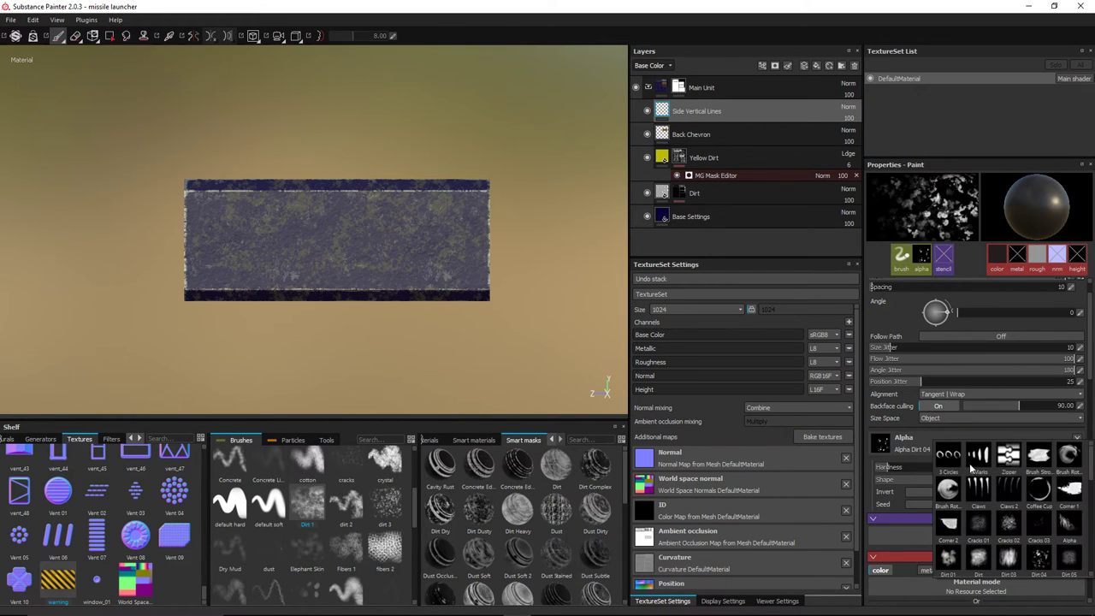
left_click(977, 478)
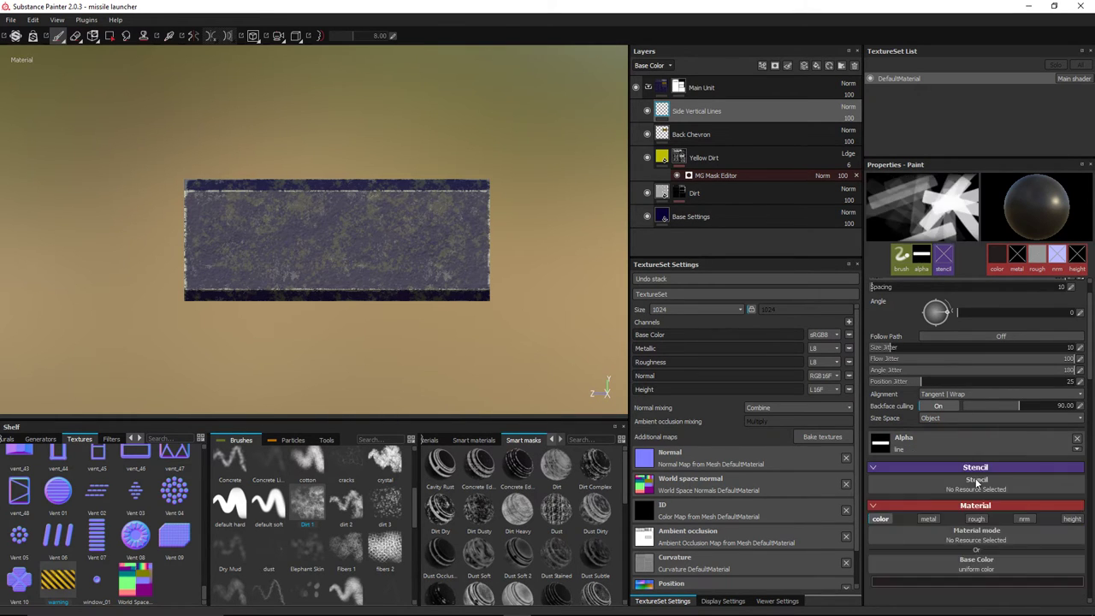
left_click(257, 242)
key("ctrl+z")
Step: Set the brush angle to 90 and the brush size to about 59
scroll(998, 377, "up", 1)
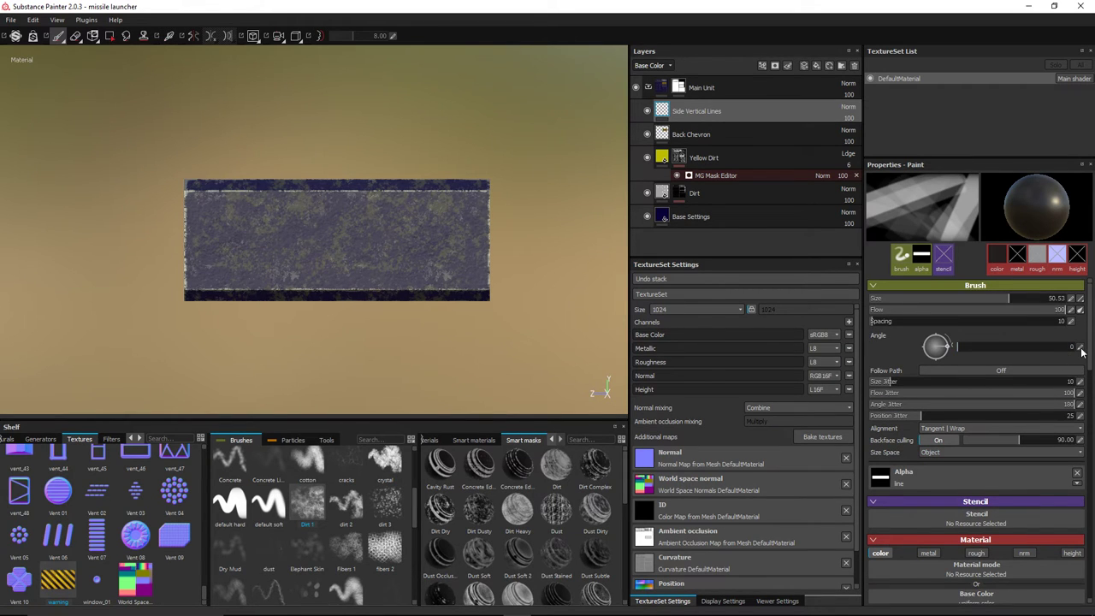
left_click(1080, 348)
type("90")
key("Return")
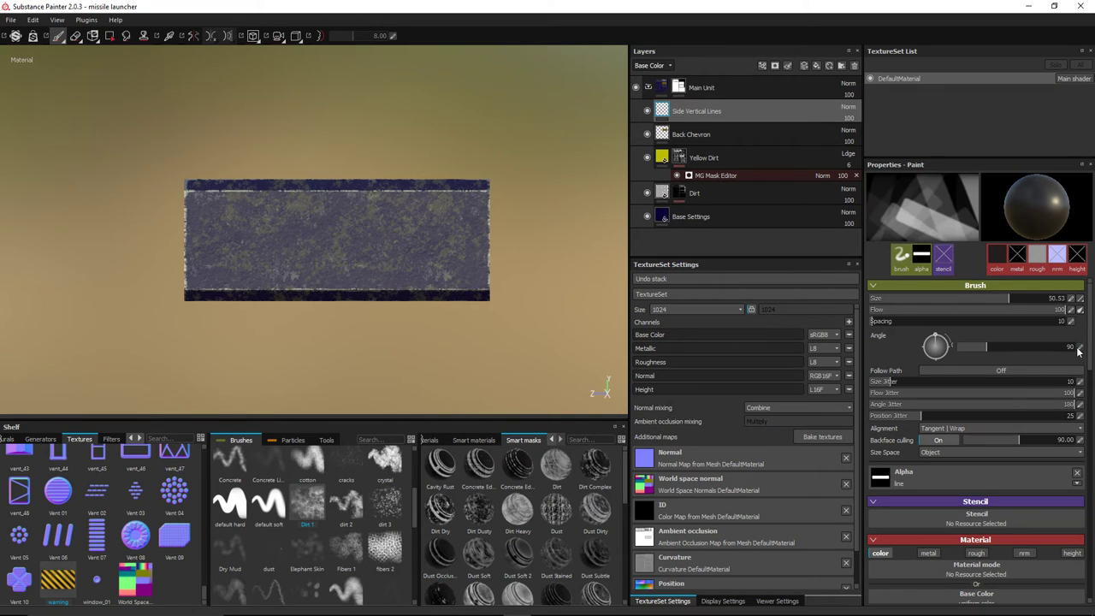
right_click_drag(212, 239, 206, 238, "ctrl")
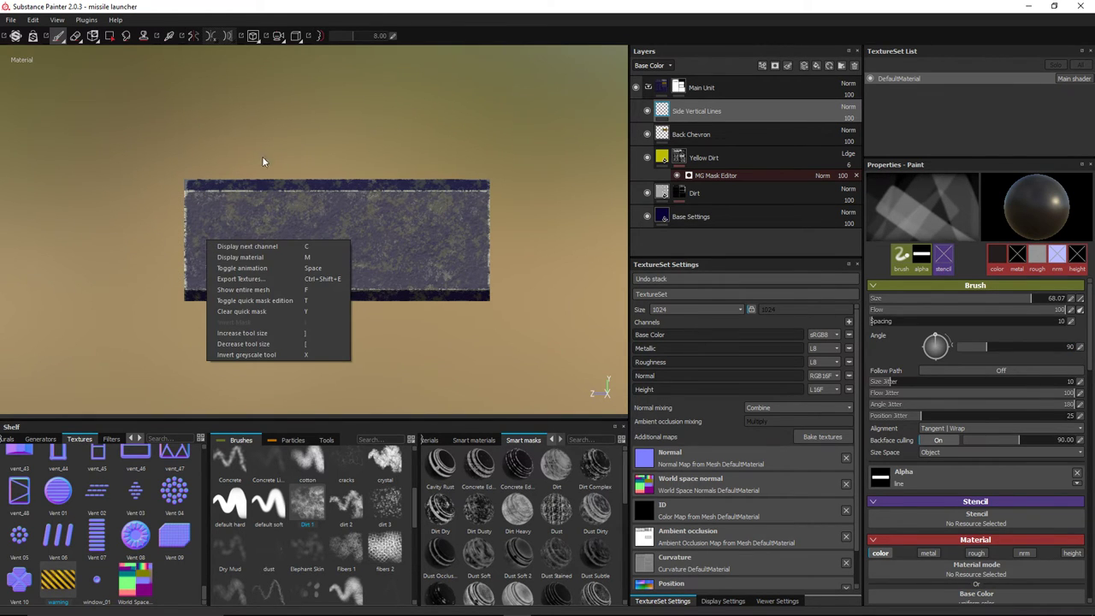
key("Escape")
right_click_drag(206, 240, 204, 242, "ctrl")
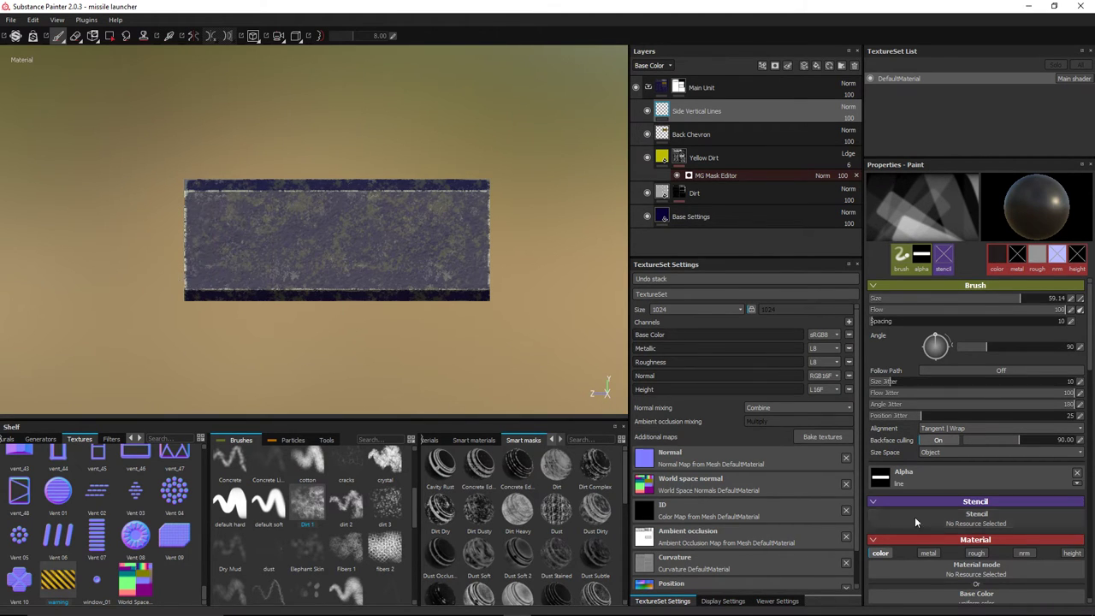
Step: Set spacing to 26, enable the height channel, and turn on mirror symmetry
left_click(1072, 324)
type("26")
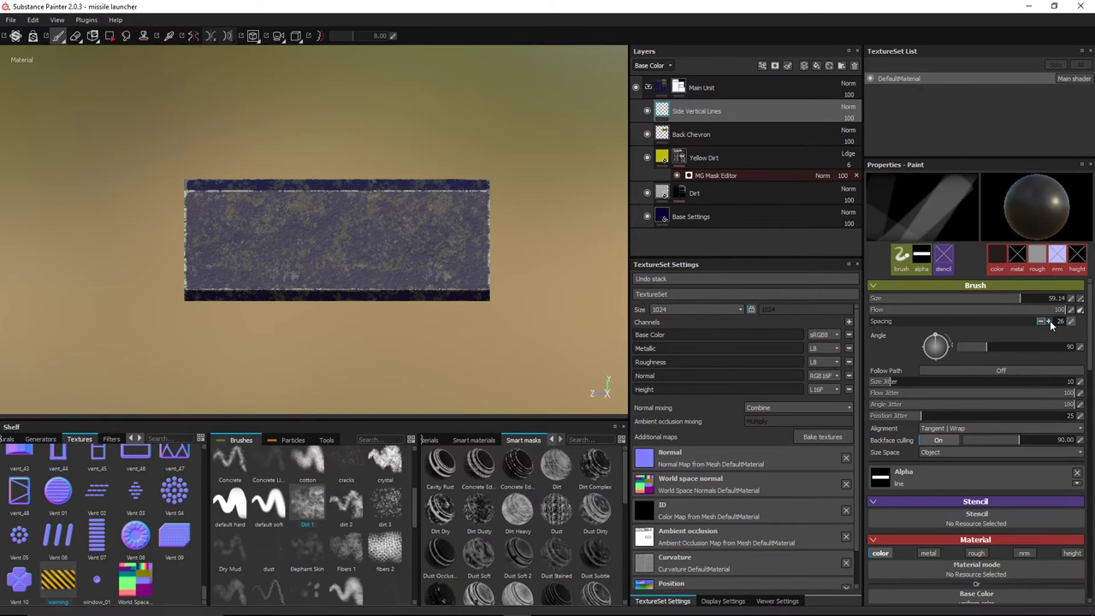
key("Return")
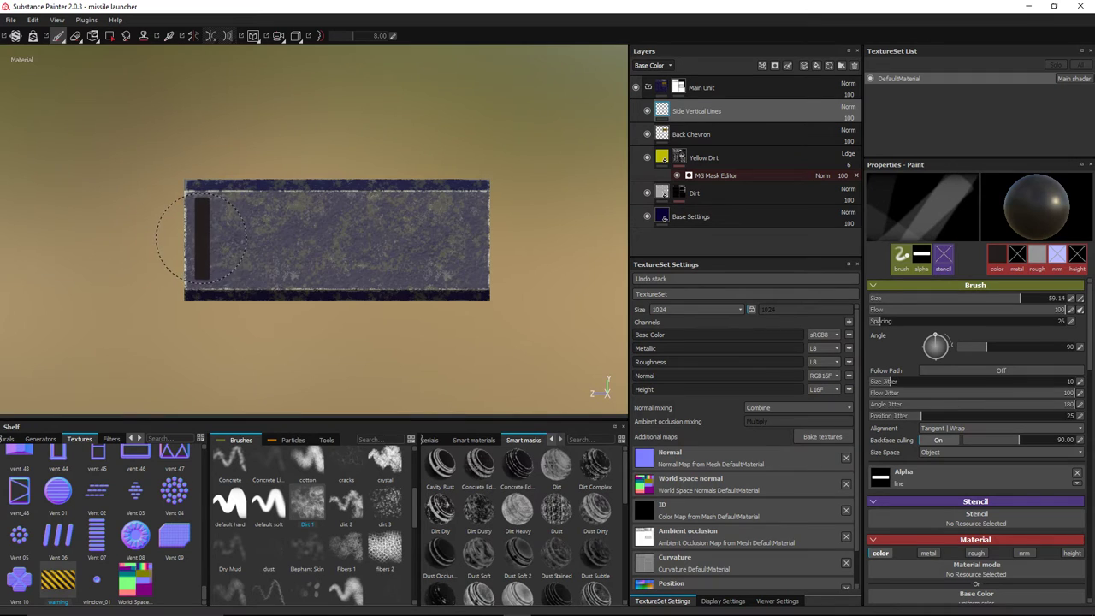
scroll(997, 559, "down", 2)
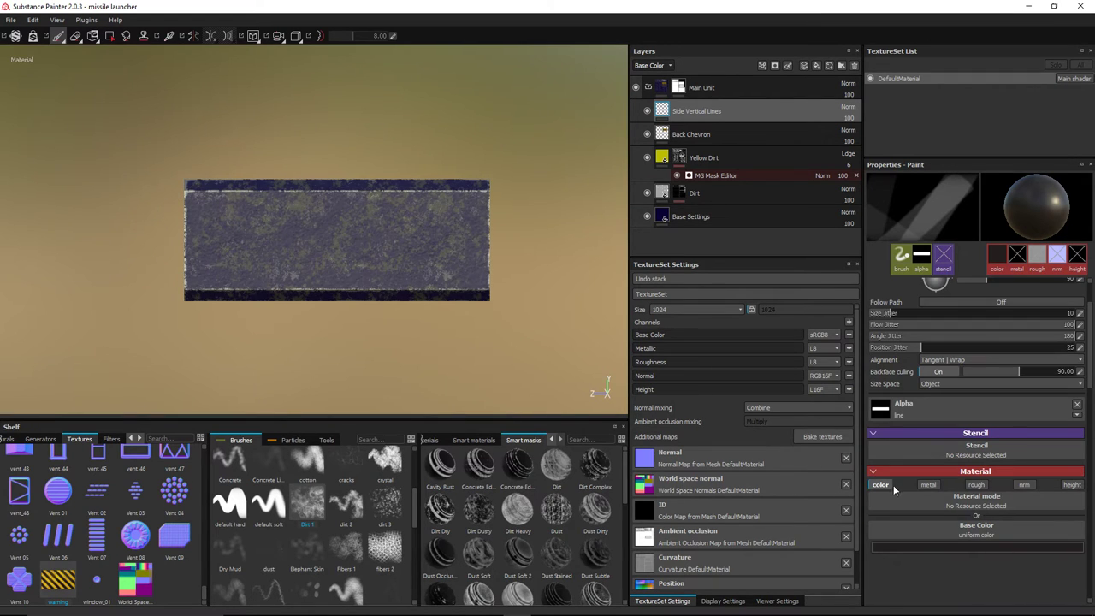
left_click(1077, 485)
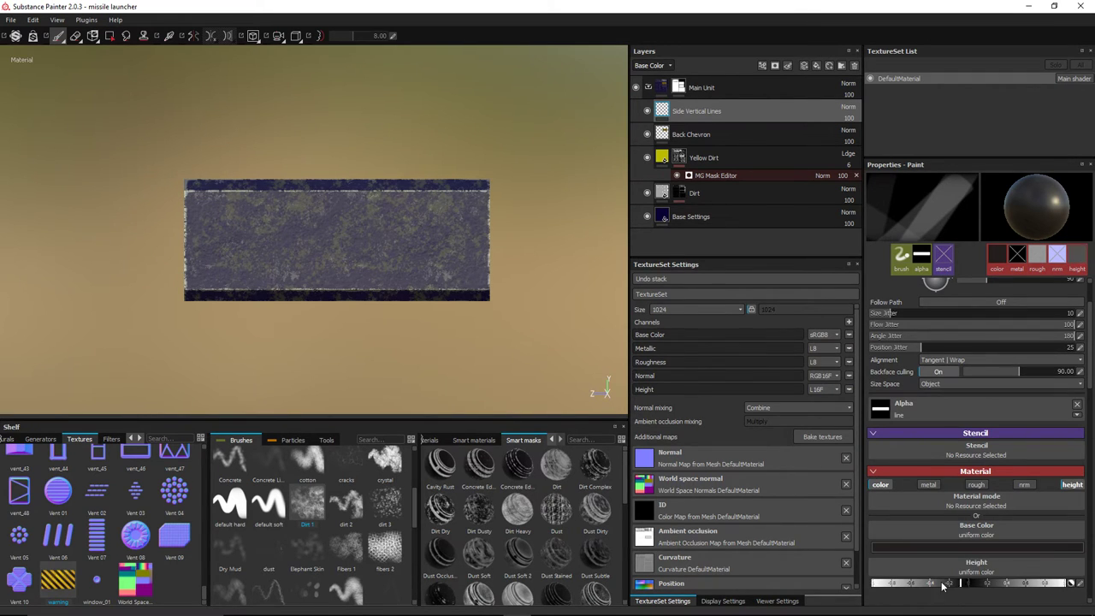
left_click(204, 241)
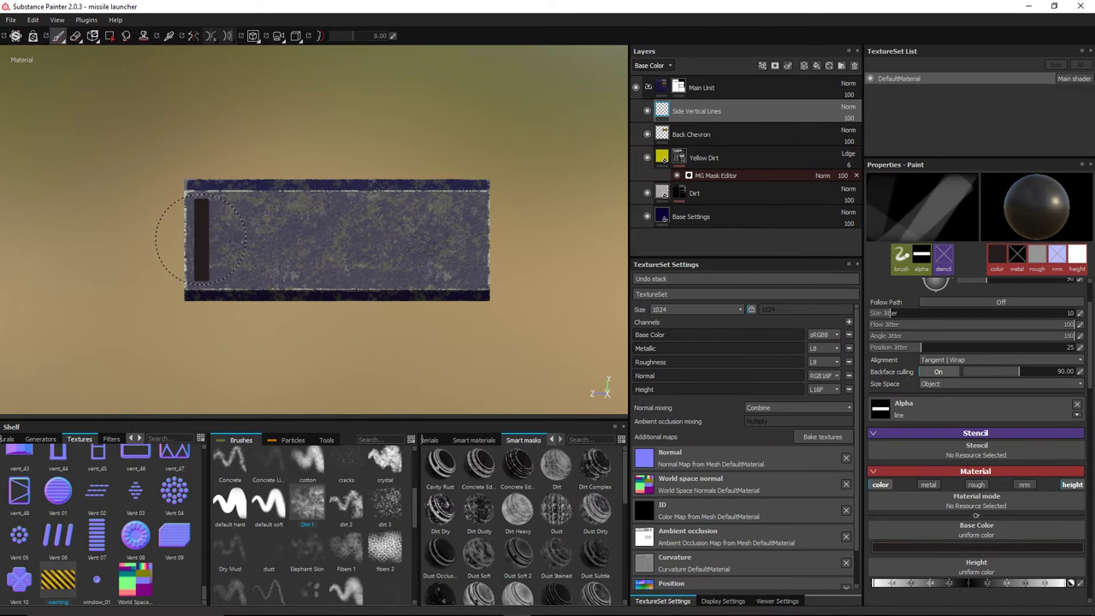
key("ctrl+z")
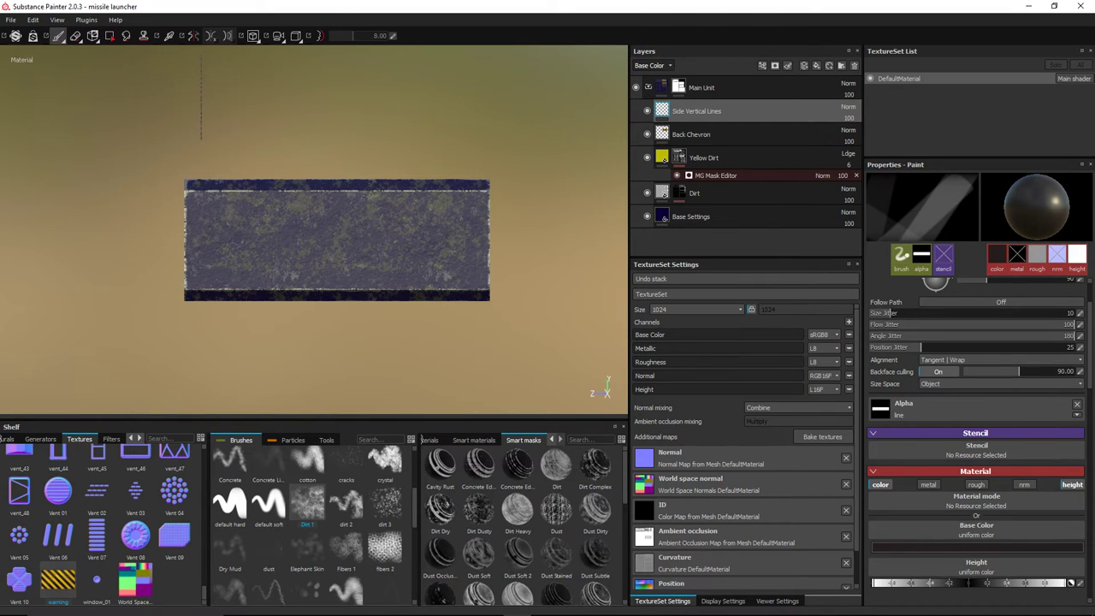
left_click(195, 36)
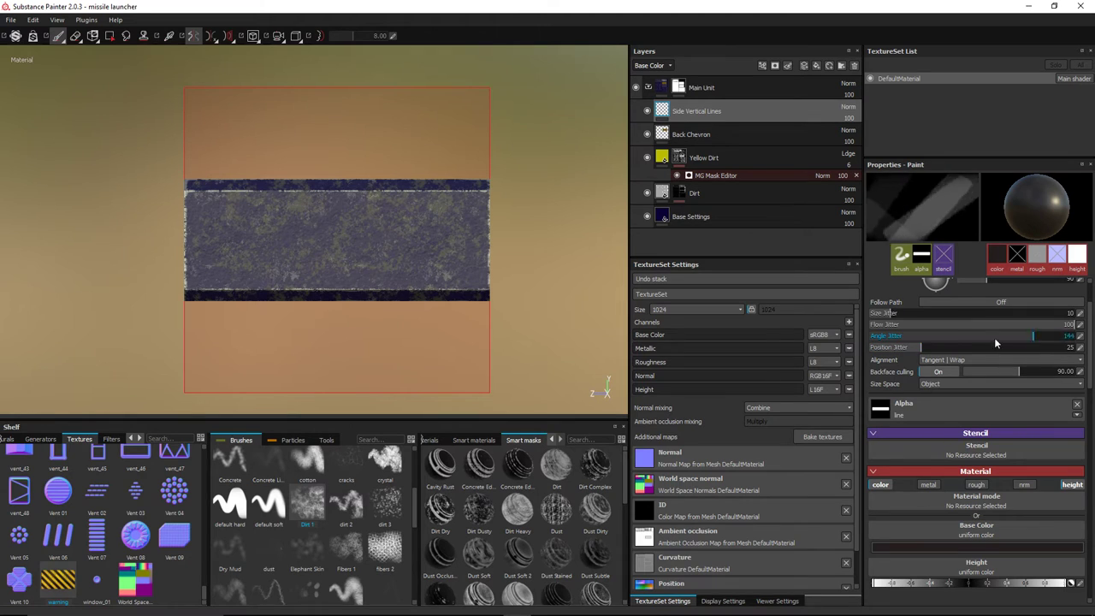
Step: Set the brush's angle, flow, size and position jitter to 0
left_click_drag(956, 337, 791, 328)
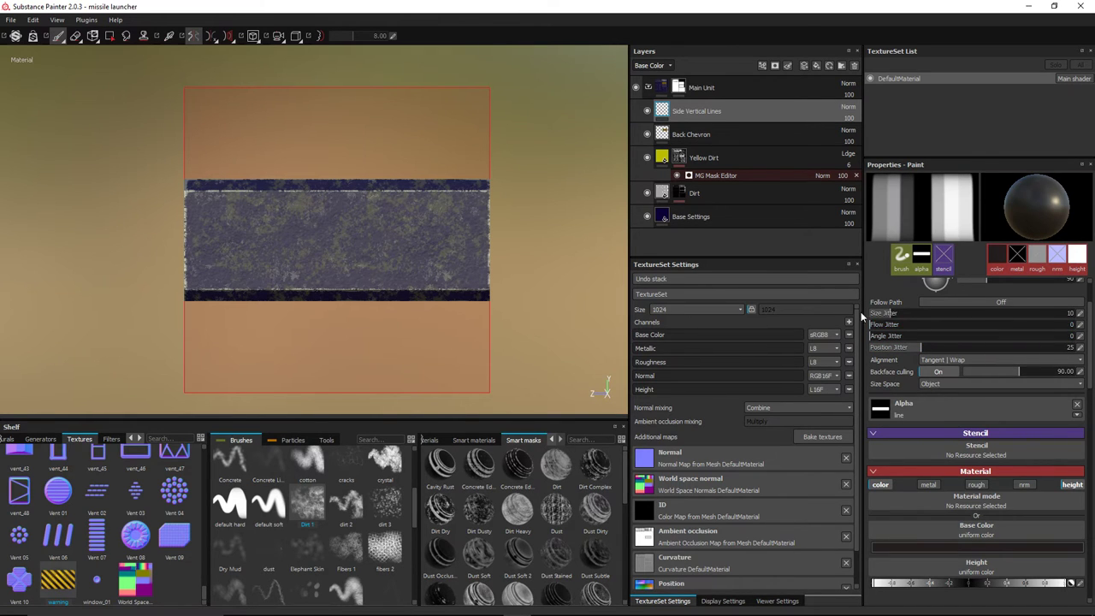
left_click_drag(899, 313, 816, 319)
left_click_drag(921, 348, 792, 348)
scroll(959, 331, "up", 2)
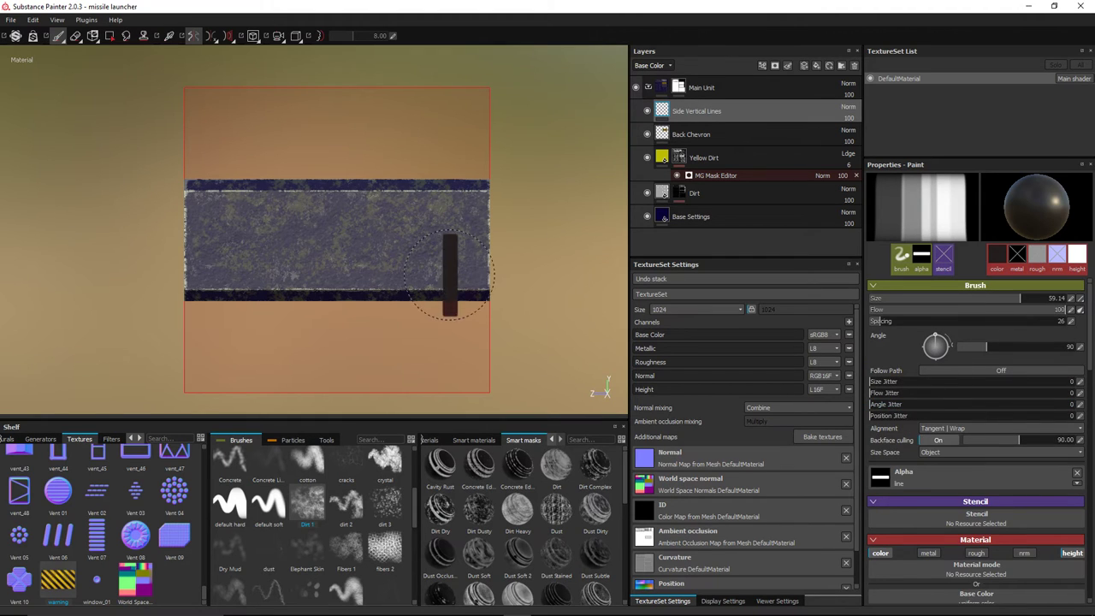
Step: Trial straight rows of vent stripes across the side panel, undoing each attempt
left_click(199, 239)
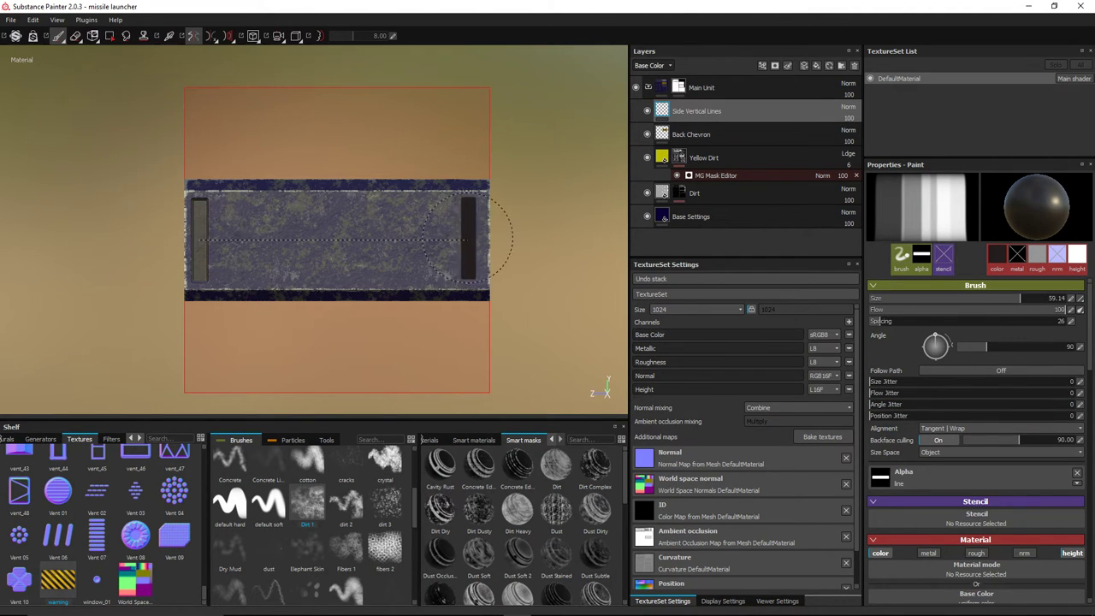
left_click(477, 240, "shift")
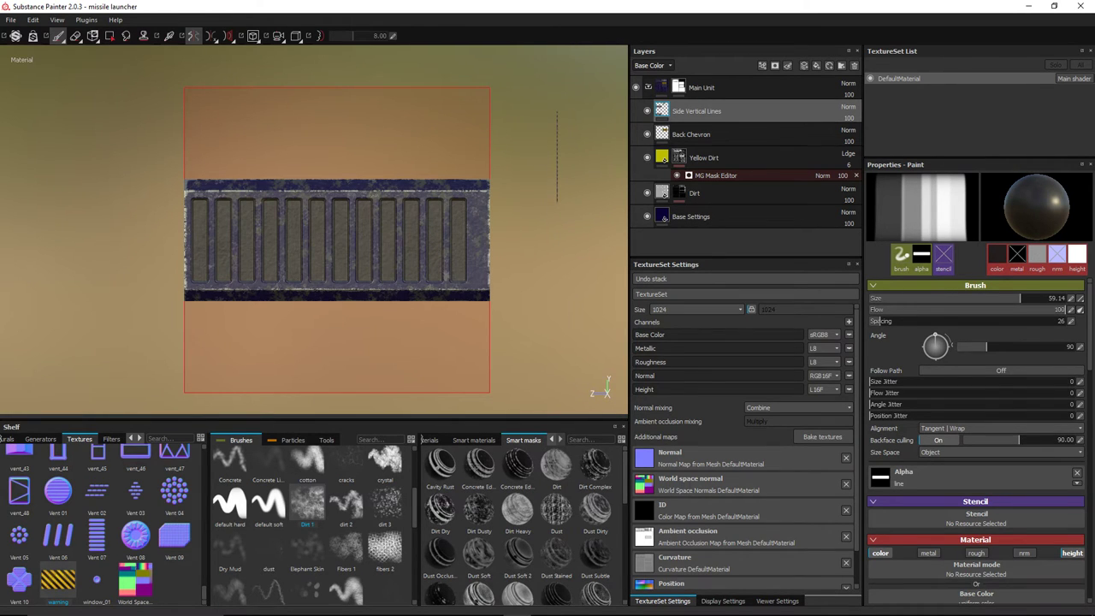
key("ctrl")
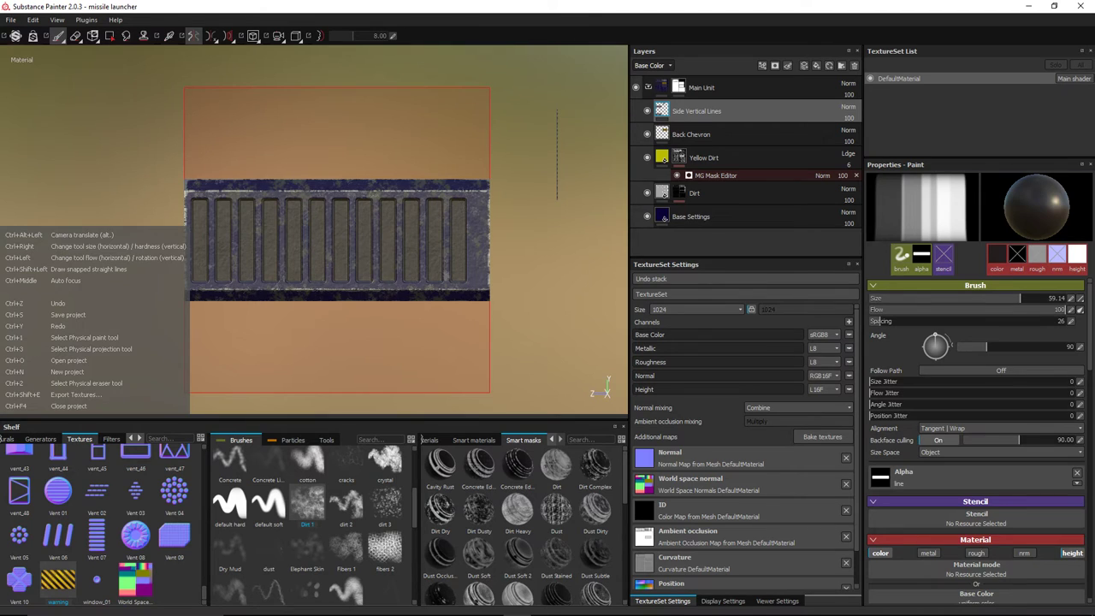
key("ctrl+z")
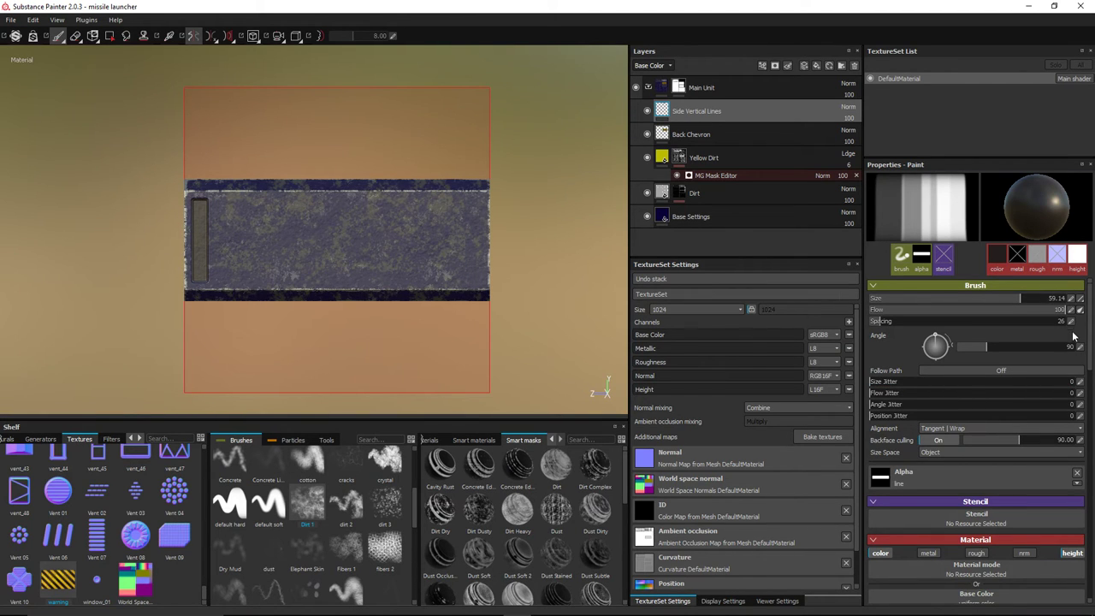
mouse_move(1073, 325)
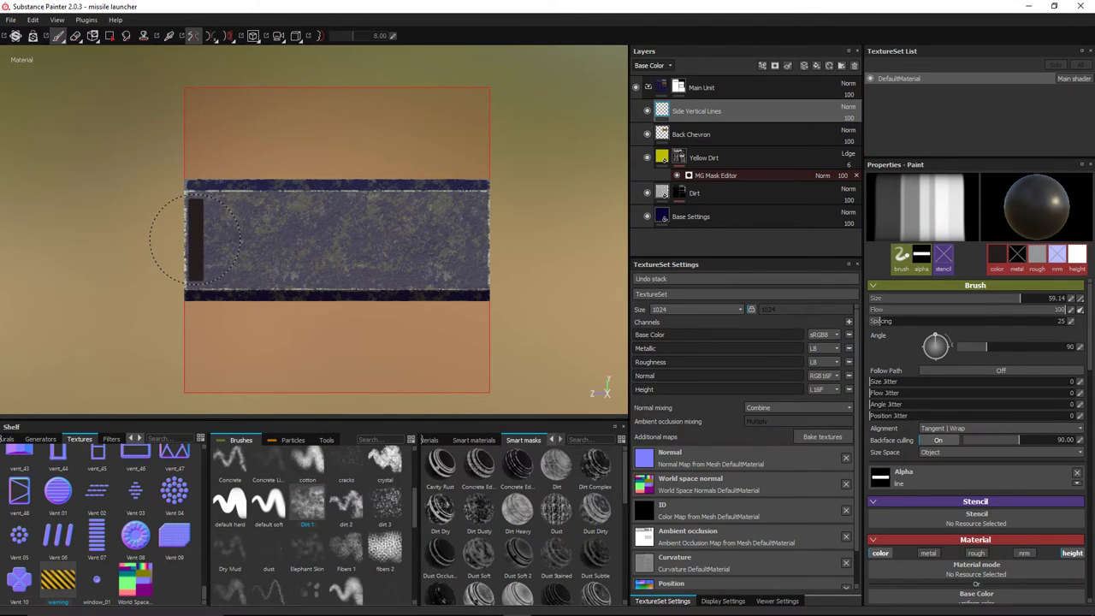
left_click(197, 239)
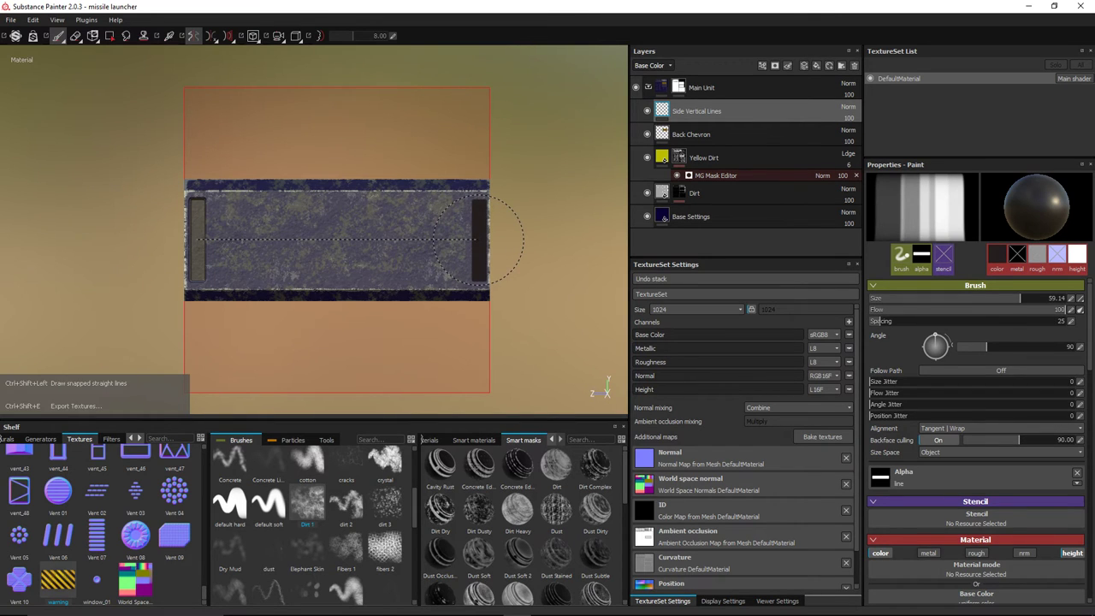
left_click(478, 239, "ctrl+shift")
scroll(480, 231, "up", 2)
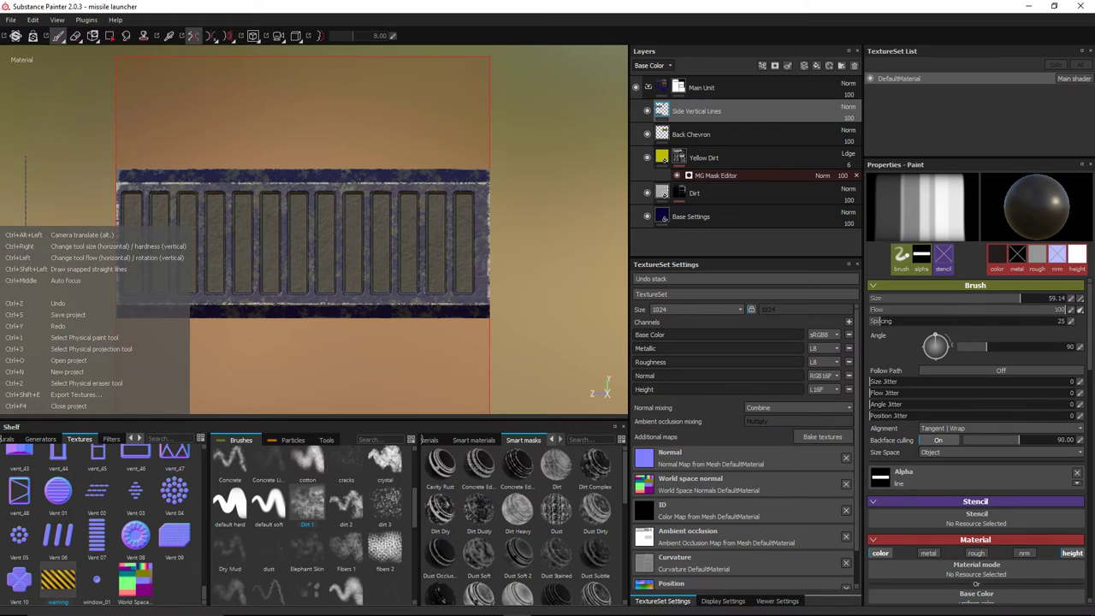
key("ctrl+z")
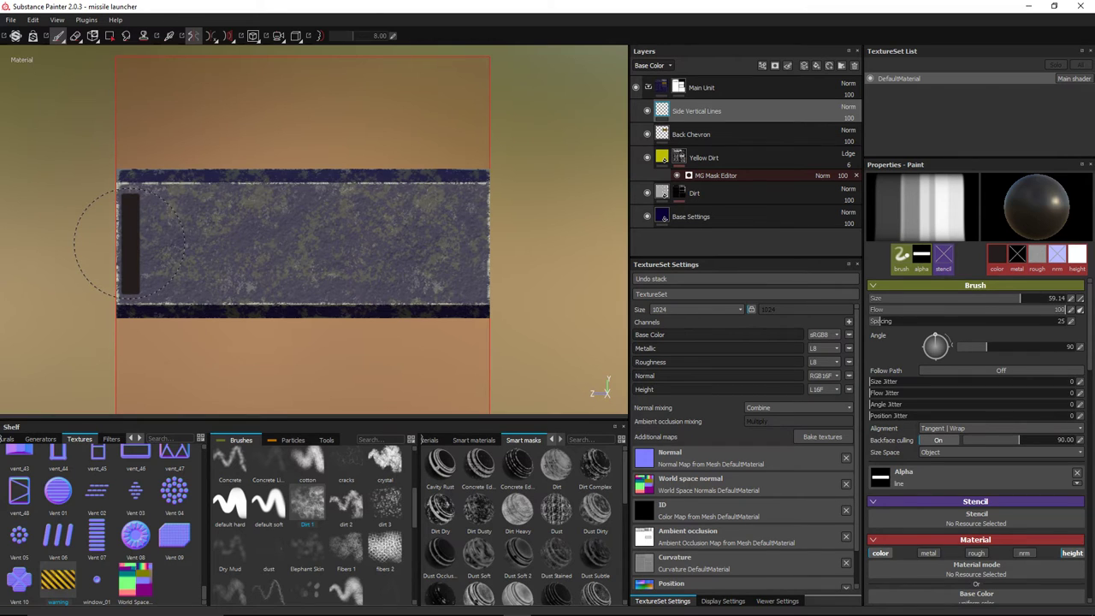
key("ctrl+shift")
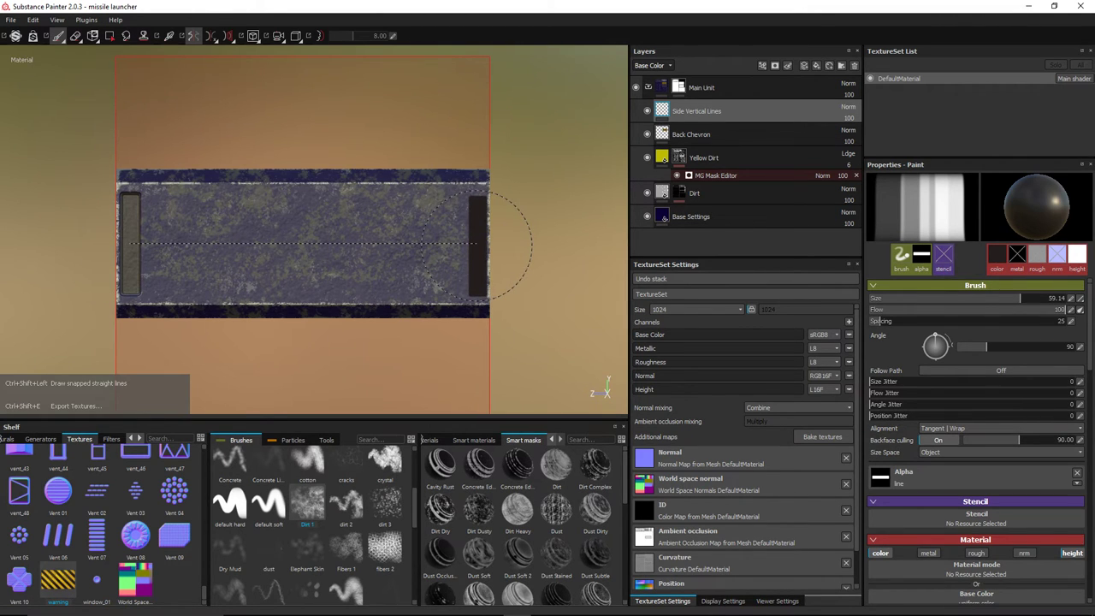
left_click(475, 243, "ctrl+shift")
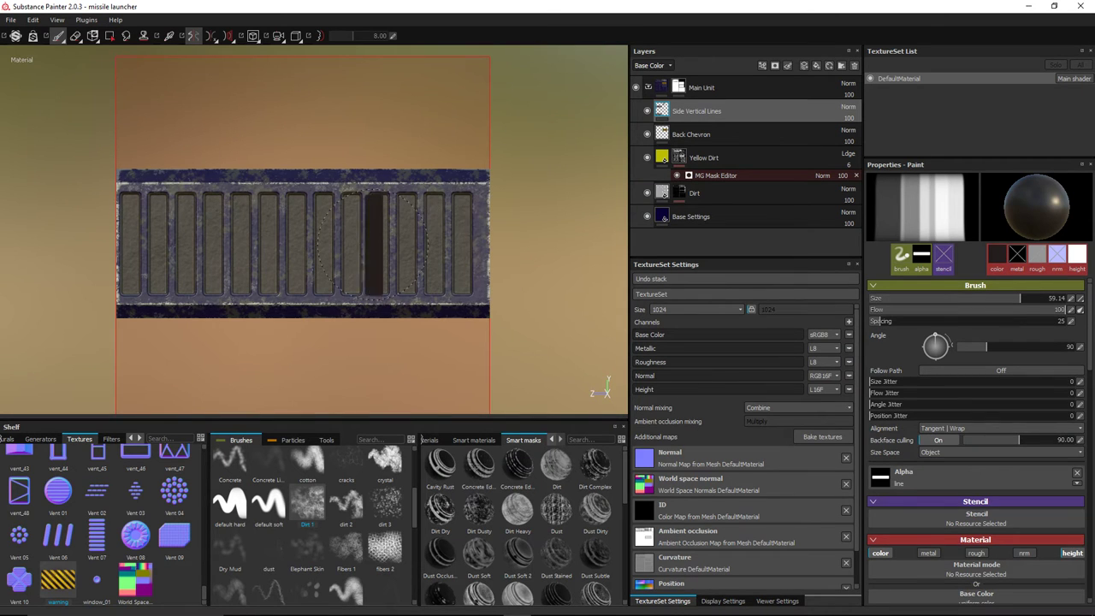
scroll(475, 243, "up", 1)
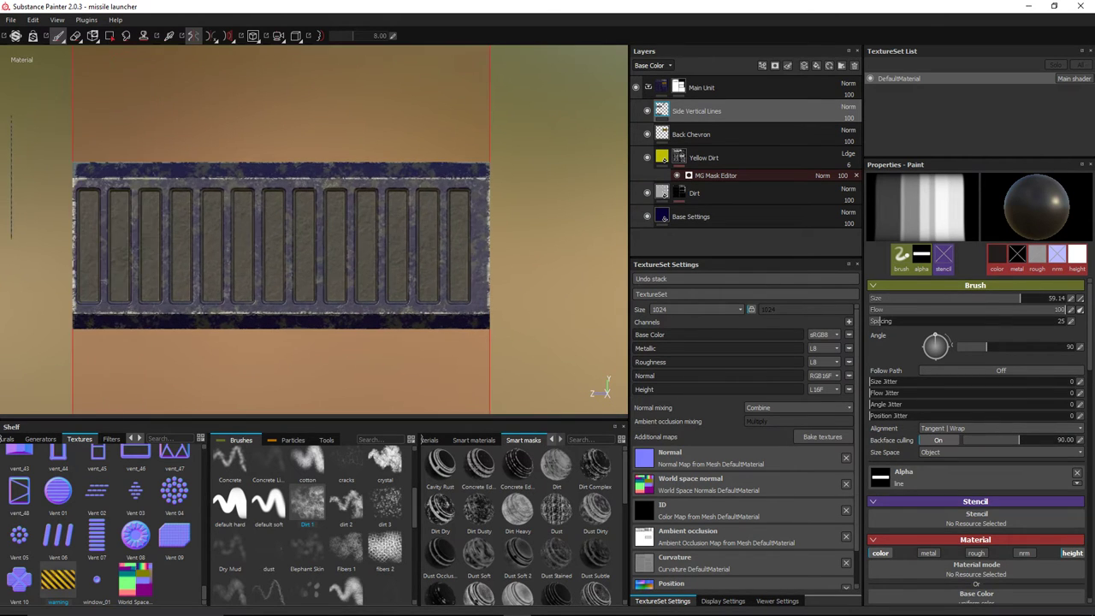
key("ctrl+z")
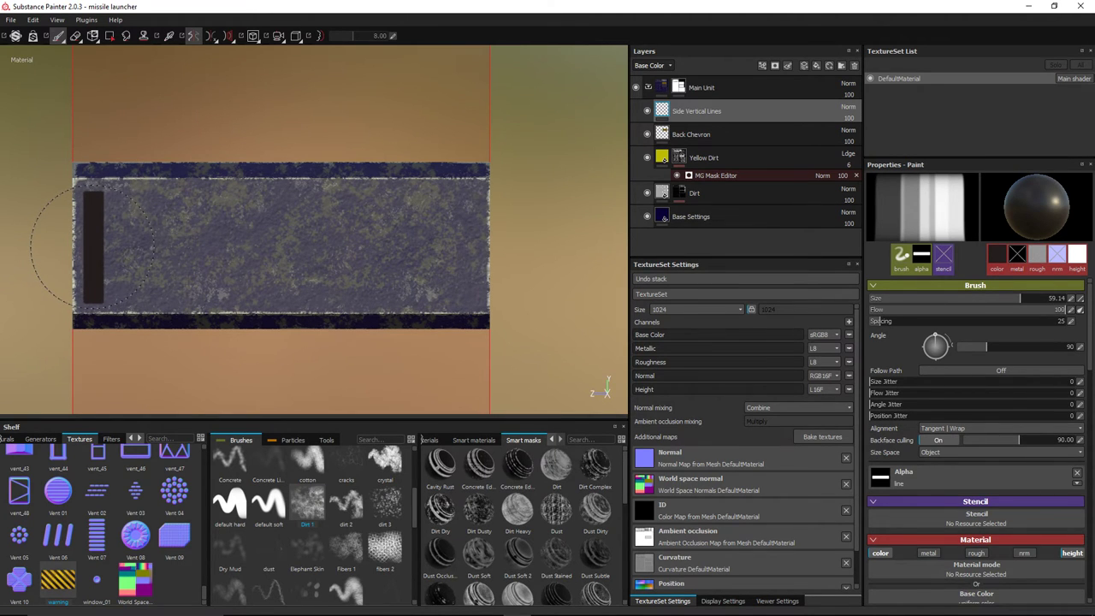
Step: Paint the final straight row of vent slots from the panel's left end to its right
left_click(93, 248)
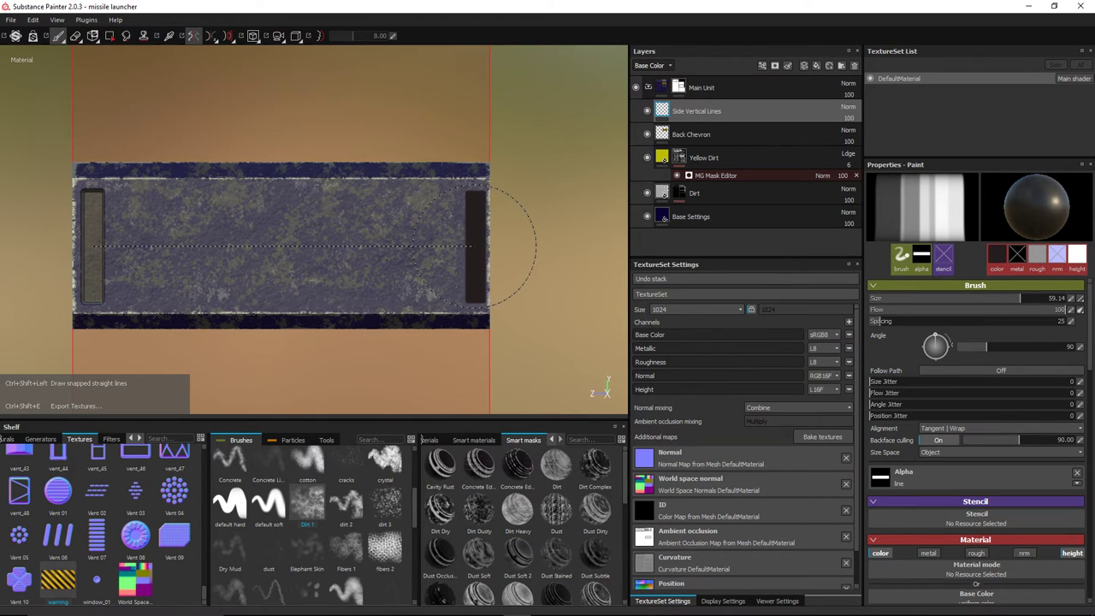
left_click(476, 246, "ctrl+shift")
scroll(475, 247, "down", 2)
left_click_drag(476, 247, 318, 239, "alt")
scroll(319, 240, "up", 3)
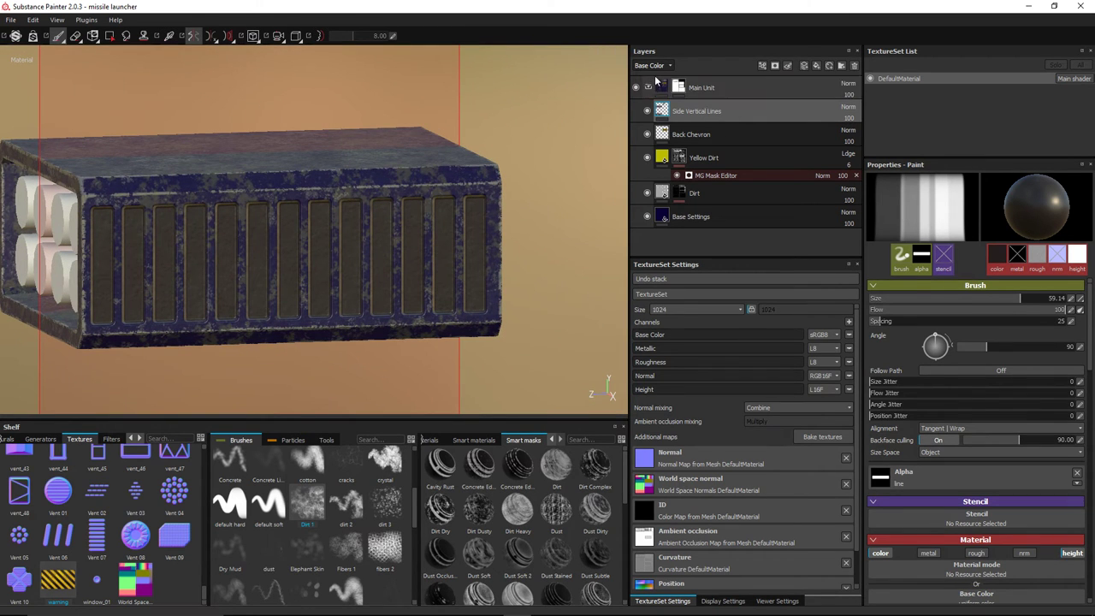
Step: Switch Side Vertical Lines' blend mode to Multiply and lower its opacity to 58
left_click(850, 112)
left_click(856, 164)
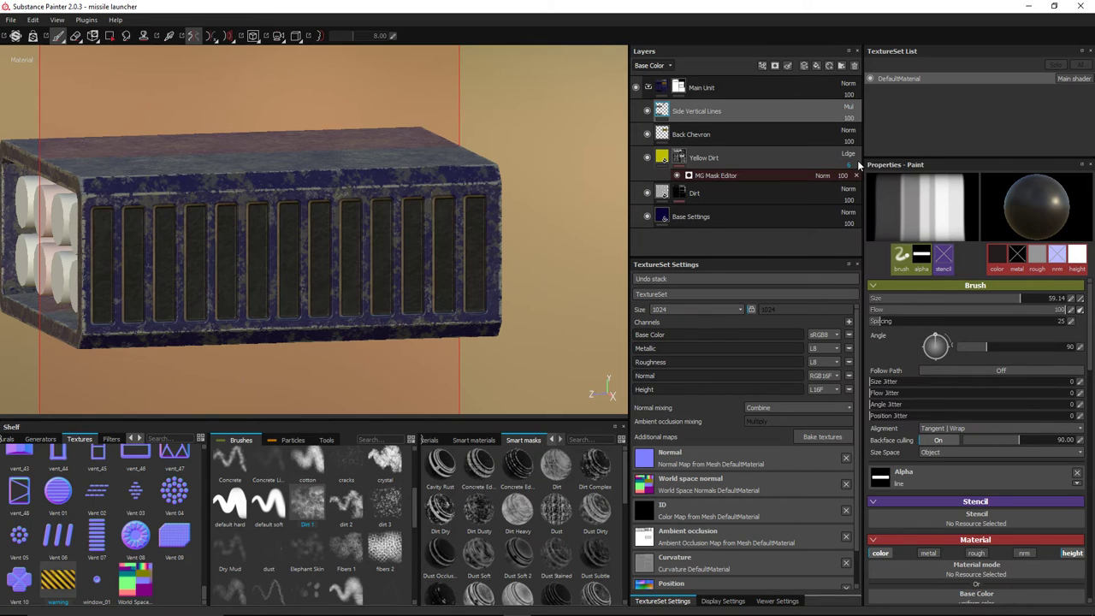
left_click(848, 119)
left_click_drag(872, 128, 860, 131)
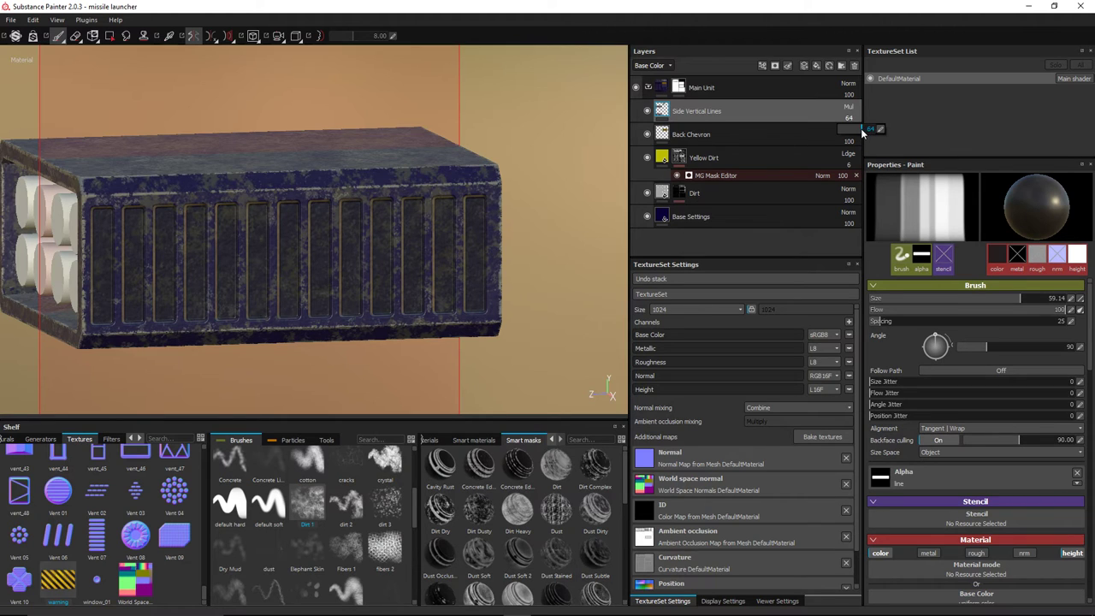
left_click_drag(861, 128, 864, 128)
left_click(848, 119)
mouse_move(214, 188)
left_mouse_down("alt")
mouse_move(239, 139)
mouse_move(135, 167)
mouse_move(367, 110)
mouse_move(305, 123)
mouse_move(417, 85)
mouse_move(521, 127)
mouse_move(420, 154)
mouse_move(382, 124)
mouse_move(300, 103)
mouse_move(317, 117)
mouse_move(306, 169)
mouse_move(231, 197)
mouse_move(489, 166)
mouse_move(449, 141)
mouse_move(380, 253)
mouse_move(384, 166)
mouse_move(343, 190)
left_mouse_up("alt")
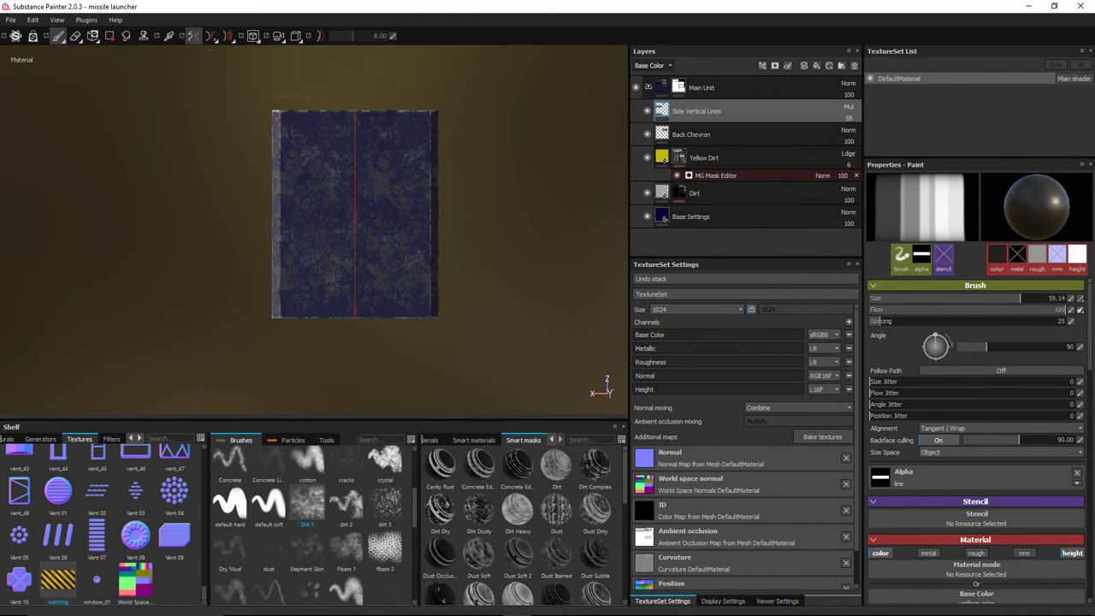
Step: Add a new paint layer named 'Top Lines'
left_click(803, 66)
double_click(708, 111)
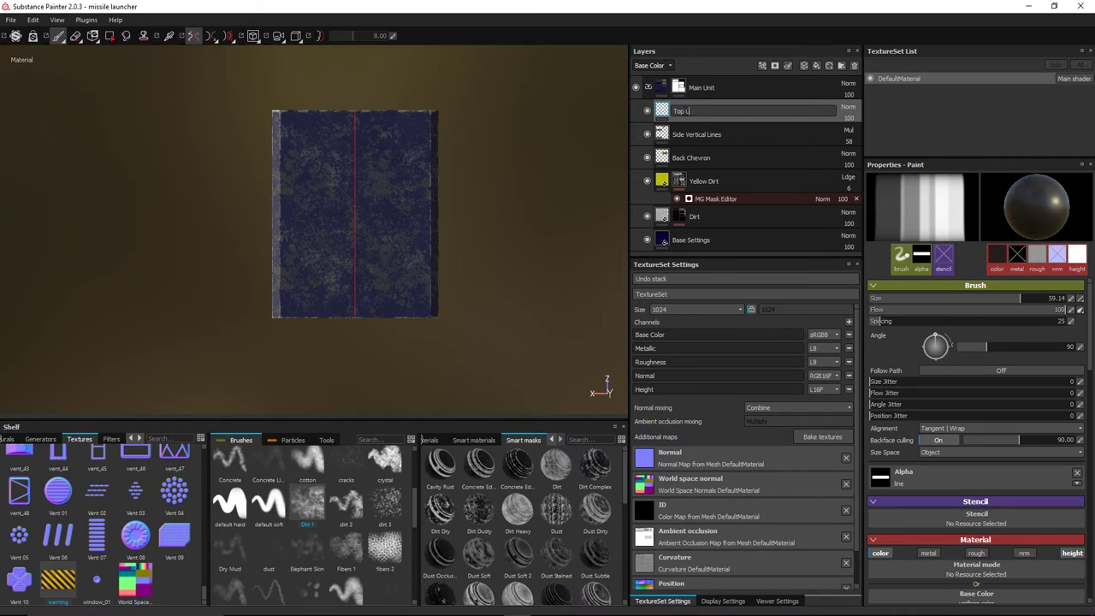
key("Return")
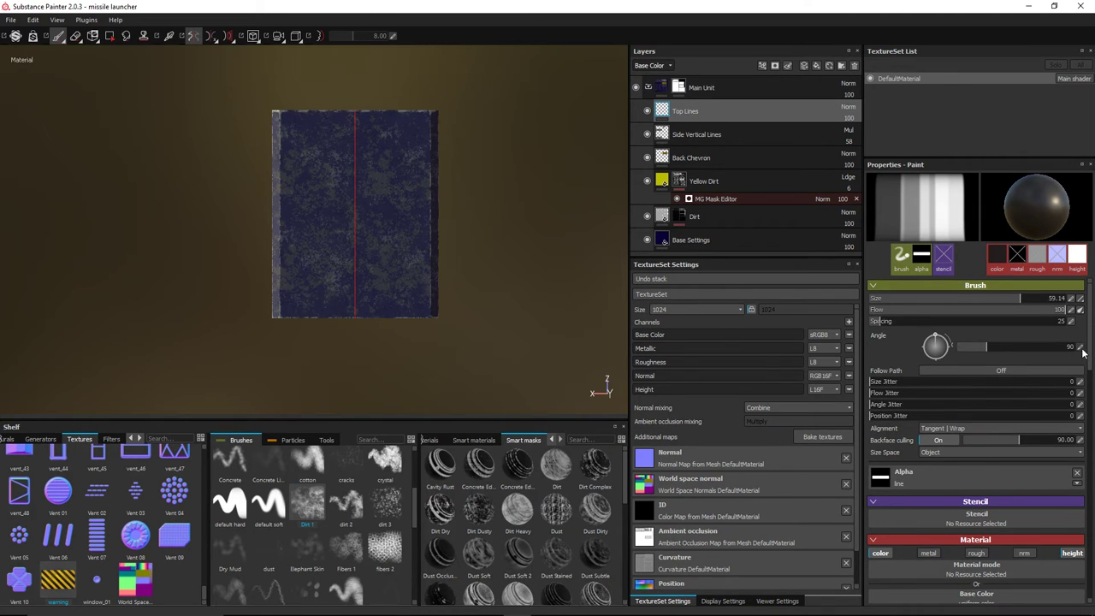
Step: Keep the brush angle at 90 and shrink the brush to 28.83 over a top-down view
type("0")
key("Return")
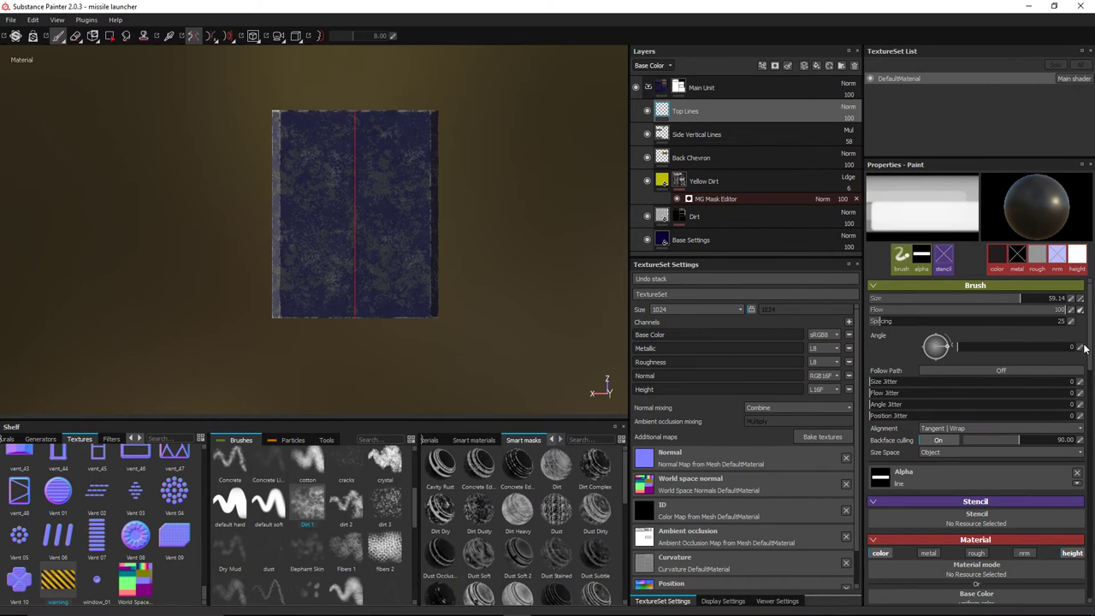
type("90")
key("Return")
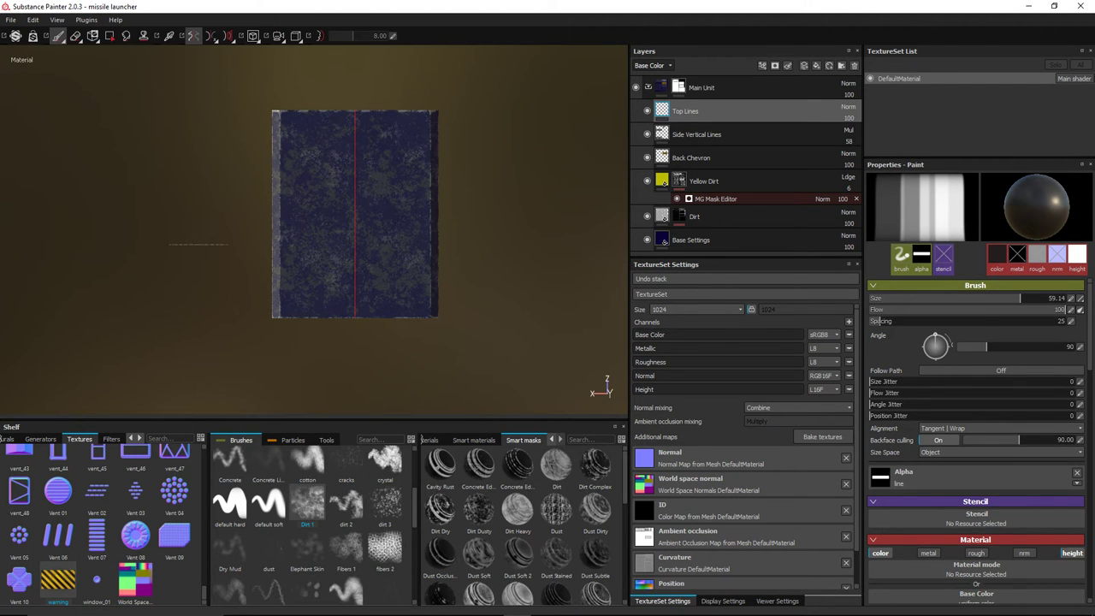
mouse_move(201, 242)
left_mouse_down("alt")
mouse_move(228, 168)
mouse_move(291, 257)
left_mouse_up("alt")
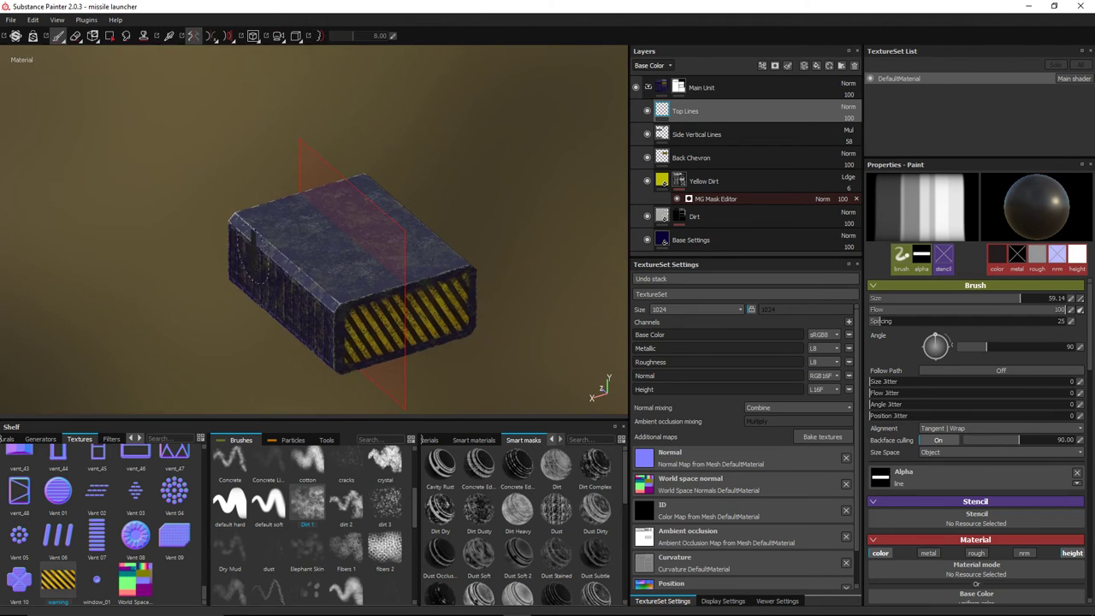
mouse_move(408, 240)
left_mouse_down("alt")
mouse_move(299, 299)
mouse_move(303, 320)
left_mouse_up("alt")
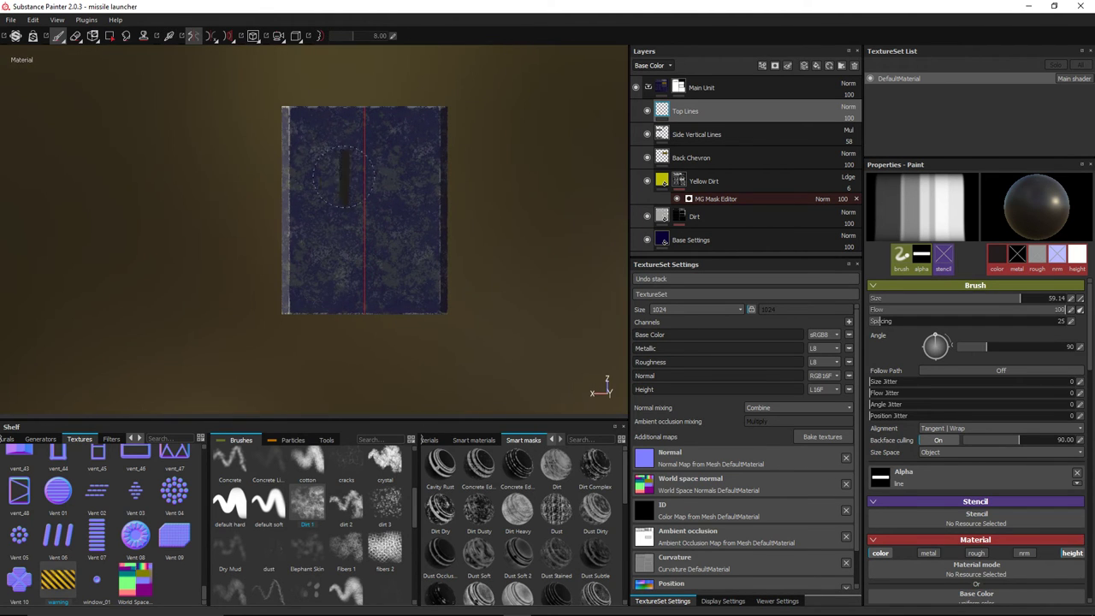
right_click_drag(330, 137, 301, 140, "ctrl")
scroll(329, 143, "up", 2)
scroll(329, 141, "up", 2)
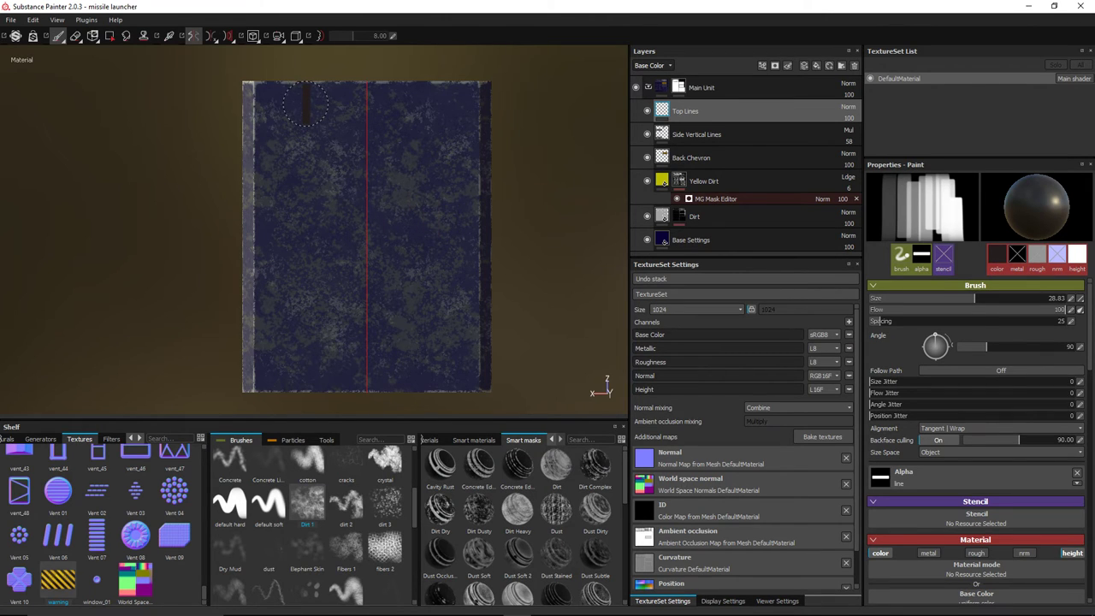
Step: Paint a dark straight line down the launcher's top face
key("shift")
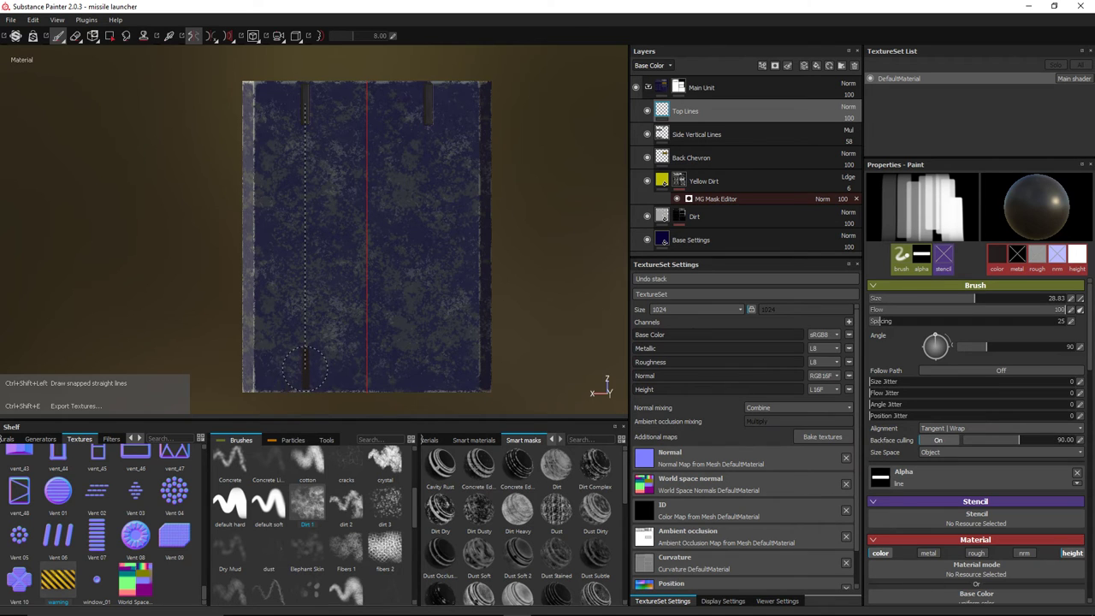
left_click(303, 368, "shift")
left_click_drag(304, 368, 364, 244, "alt")
Step: Frame the top face flat with the symmetry line centred, hide panels, and stamp a mirrored mark
scroll(363, 244, "up", 3)
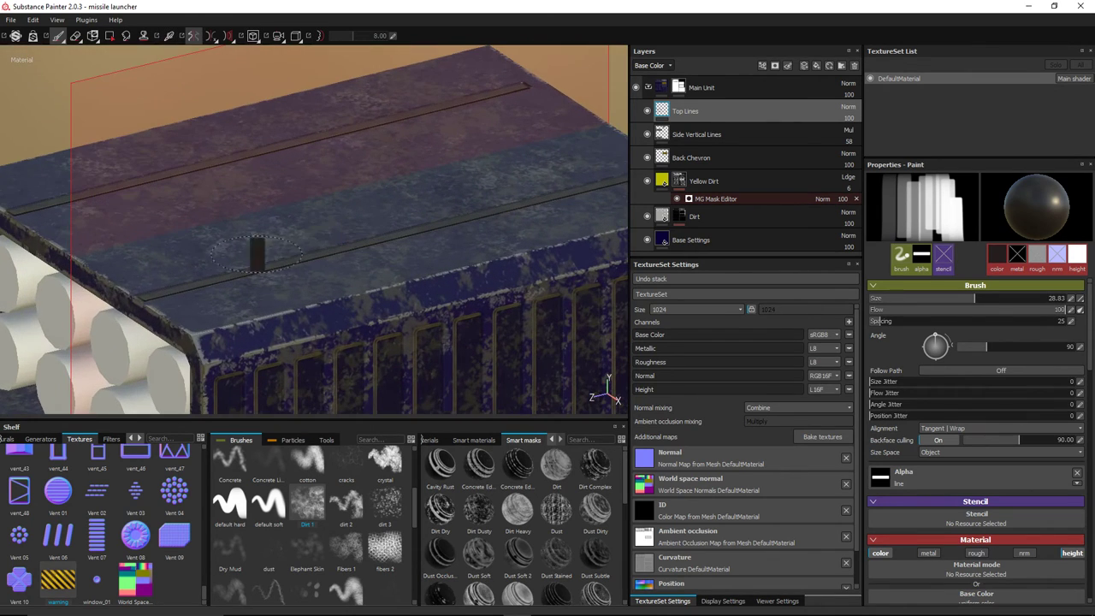
key("ctrl")
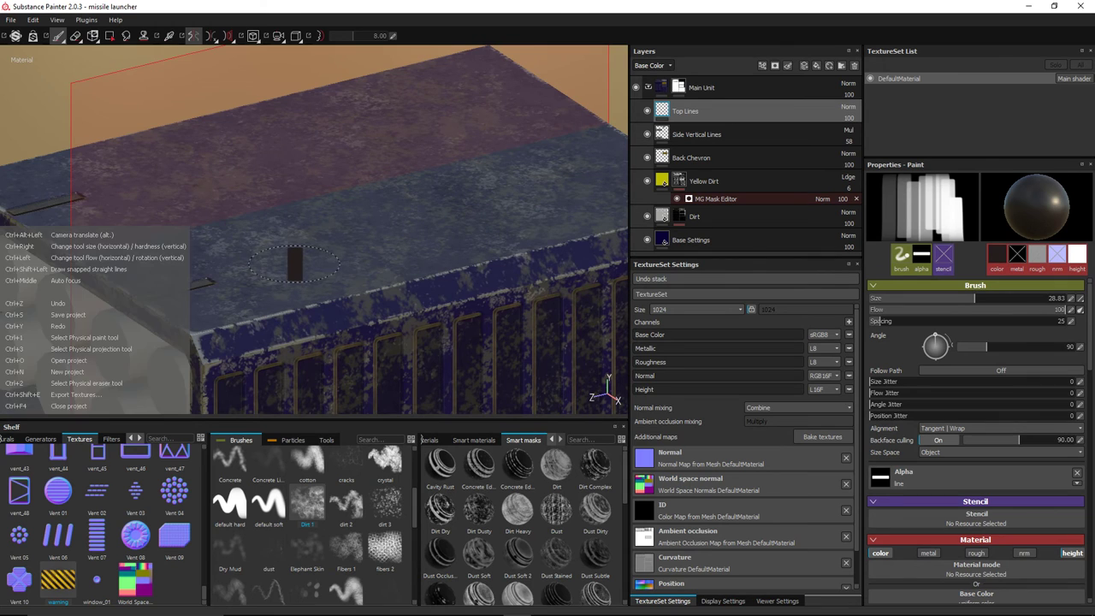
left_click_drag(294, 263, 208, 325, "alt")
scroll(377, 205, "down", 2)
middle_click_drag(439, 154, 330, 188, "alt")
scroll(369, 199, "down", 1)
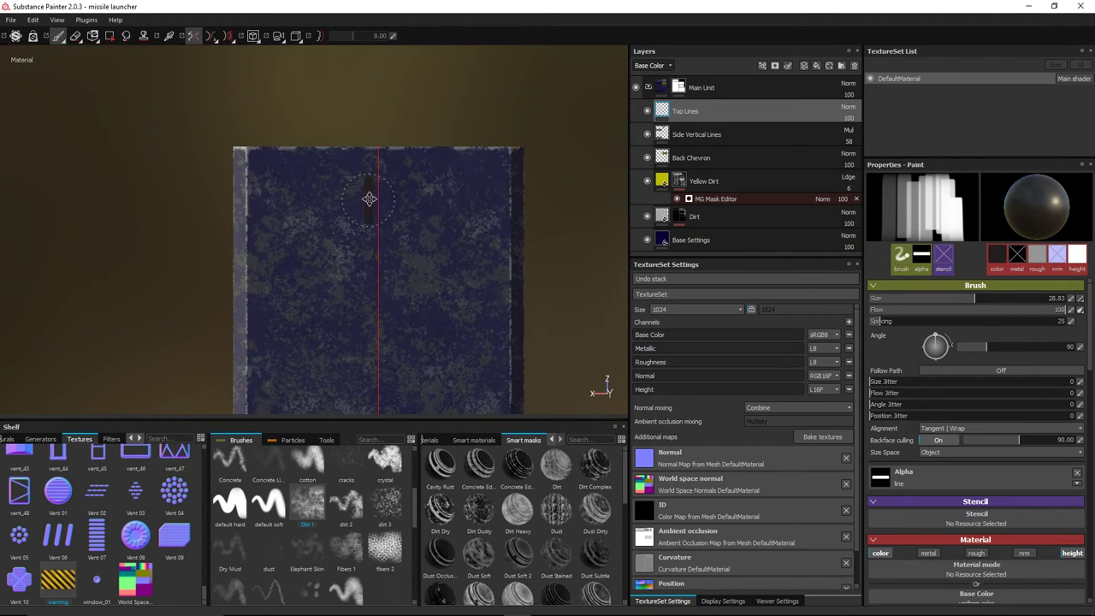
scroll(369, 200, "down", 2)
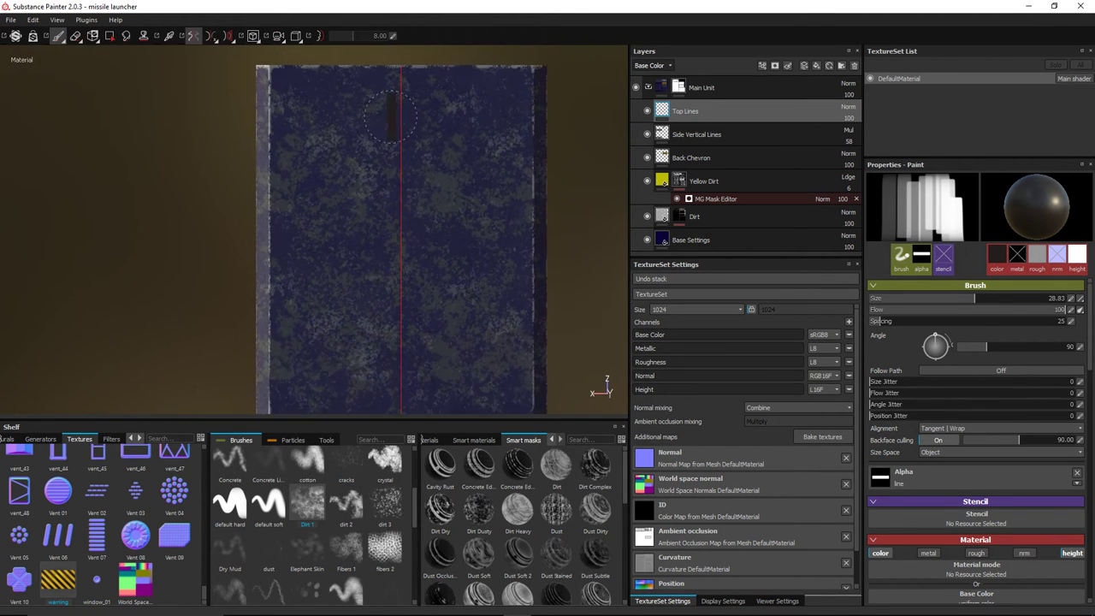
key("Tab")
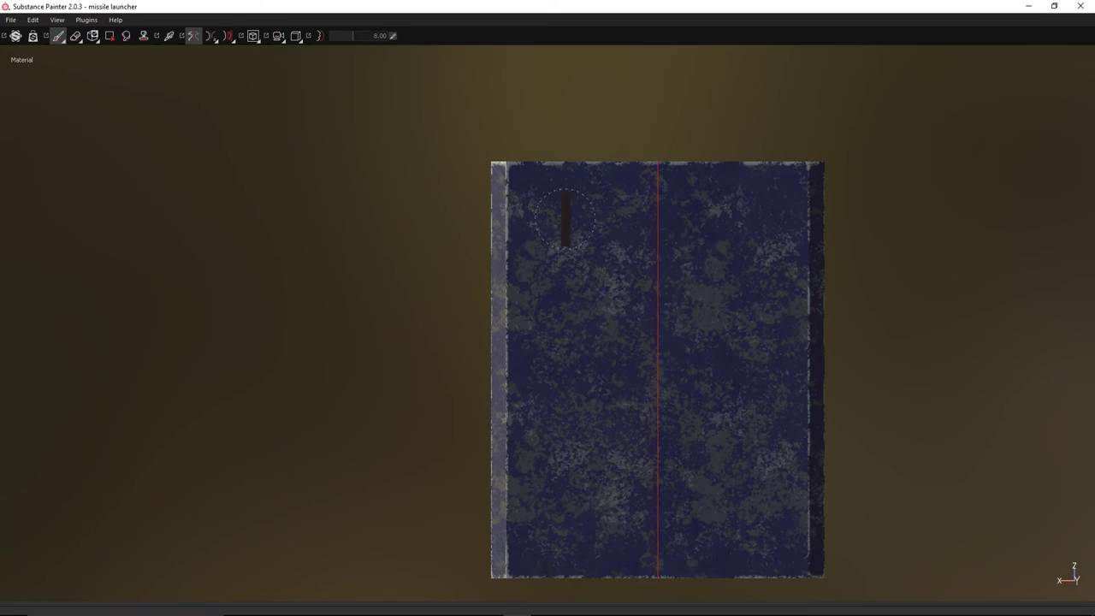
mouse_move(565, 218)
middle_mouse_down("alt")
mouse_move(453, 151)
mouse_move(404, 178)
middle_mouse_up("alt")
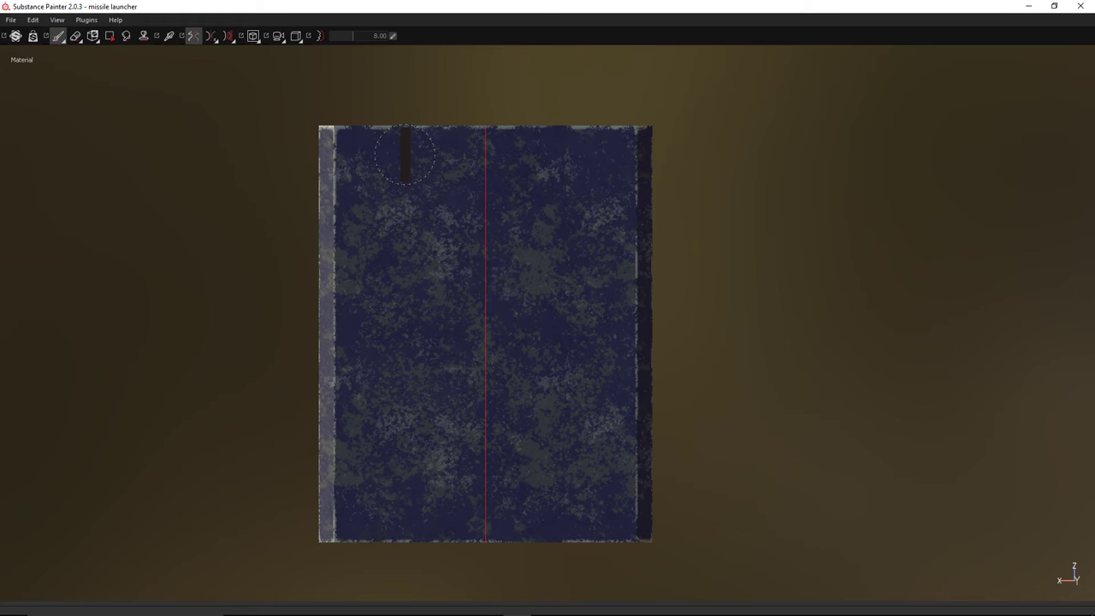
left_click(404, 154)
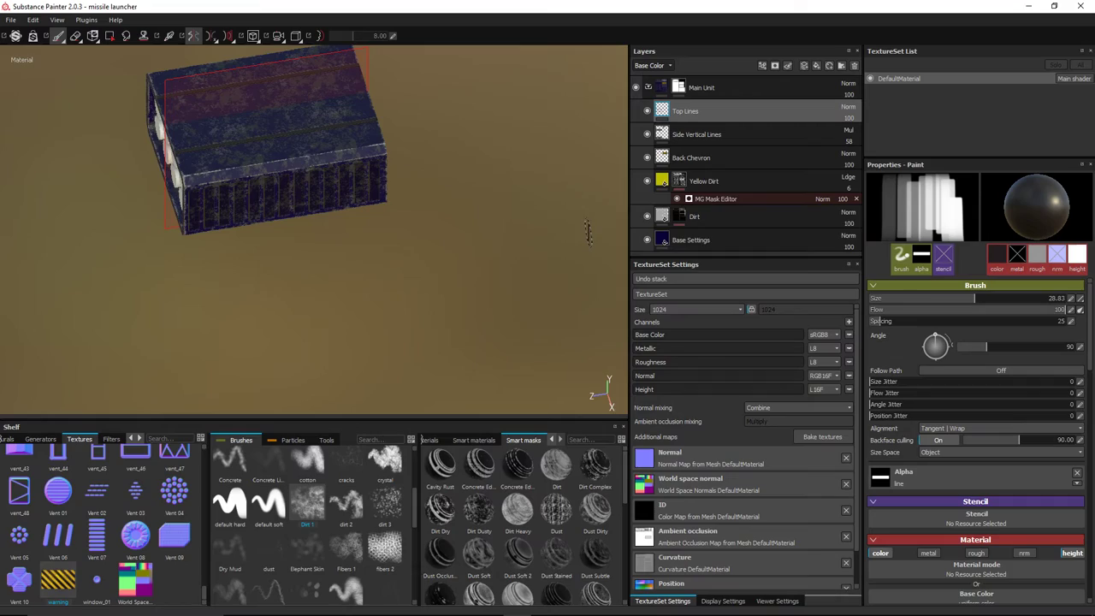
Step: Set the Top Lines layer to Multiply and lower its opacity to 61
left_click(853, 113)
left_click(856, 164)
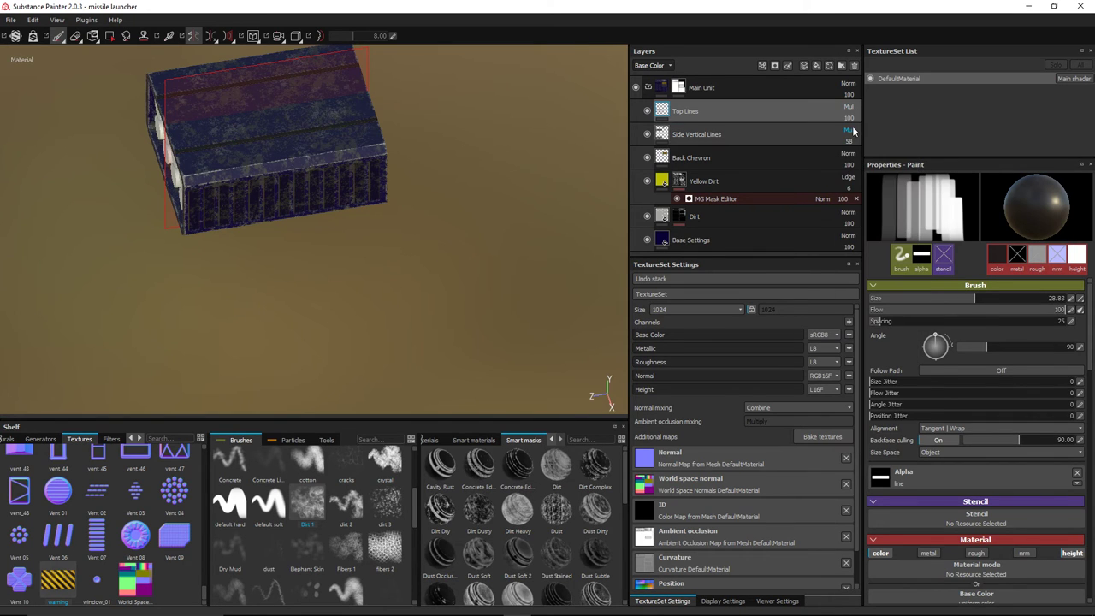
left_click(852, 127)
left_click(853, 123)
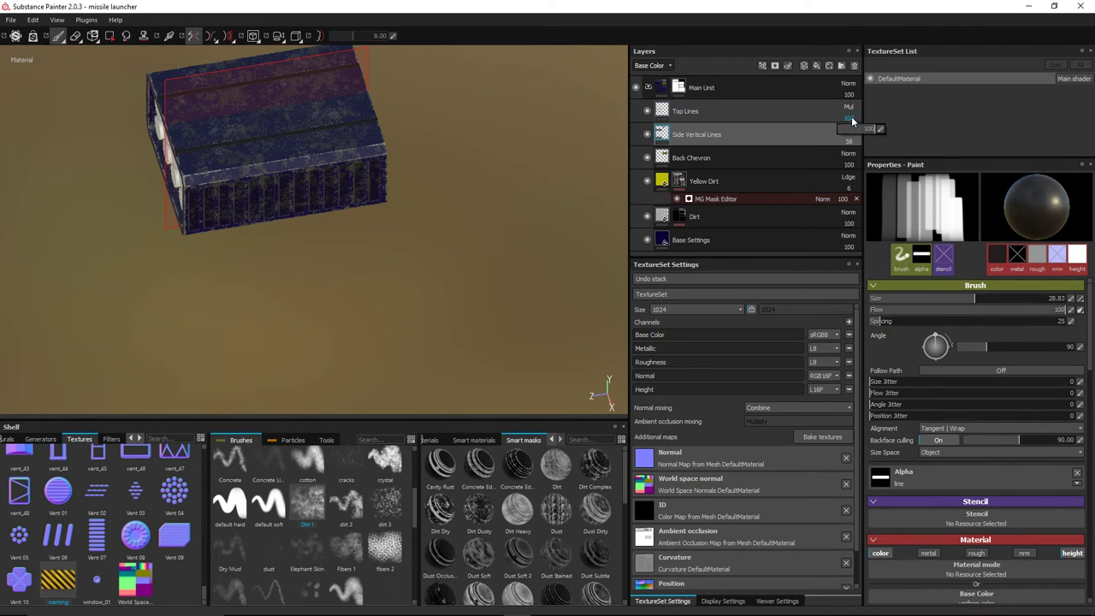
left_click_drag(867, 127, 859, 134)
mouse_move(411, 198)
left_mouse_down("alt")
mouse_move(411, 185)
mouse_move(472, 204)
mouse_move(464, 248)
mouse_move(333, 243)
mouse_move(379, 223)
mouse_move(197, 156)
left_mouse_up("alt")
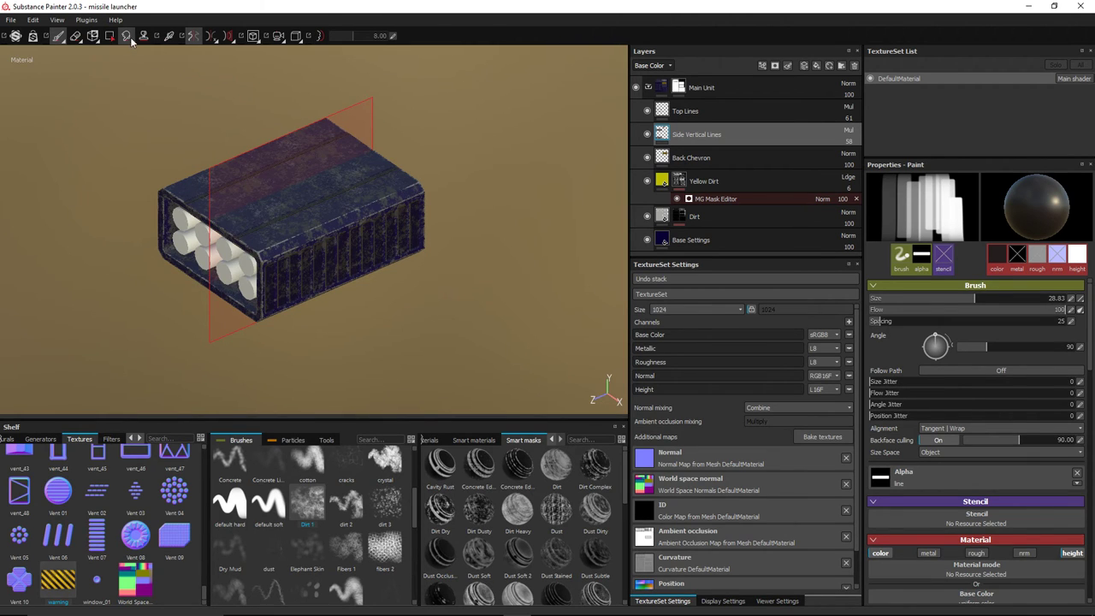
Step: Turn off symmetric painting and orbit to the box's blue side
left_click(61, 42)
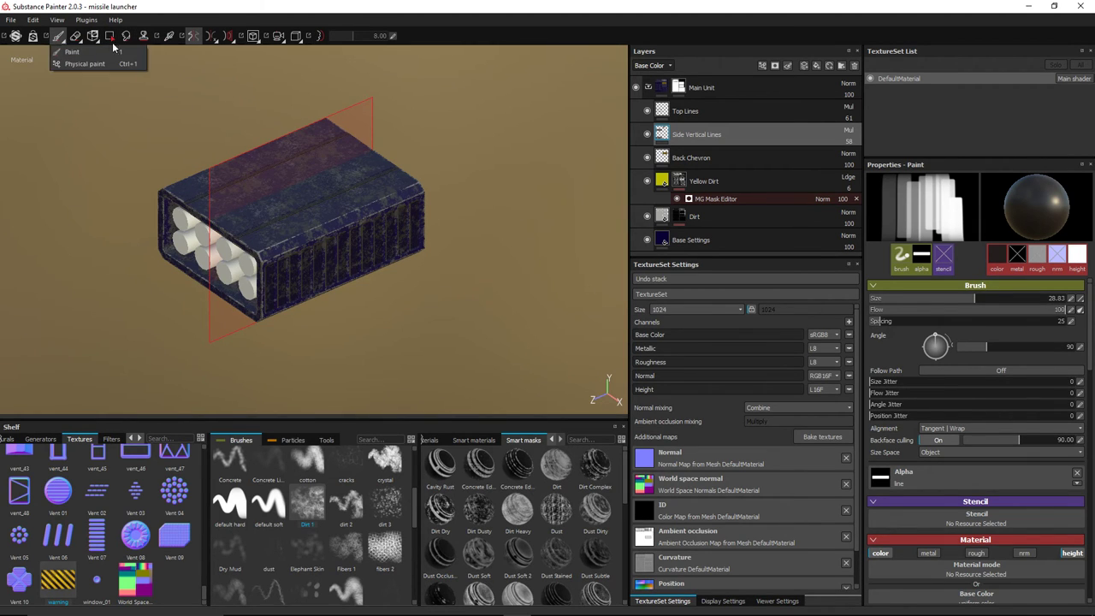
left_click(195, 39)
left_click_drag(558, 283, 306, 321, "alt")
left_click_drag(432, 272, 419, 305, "alt")
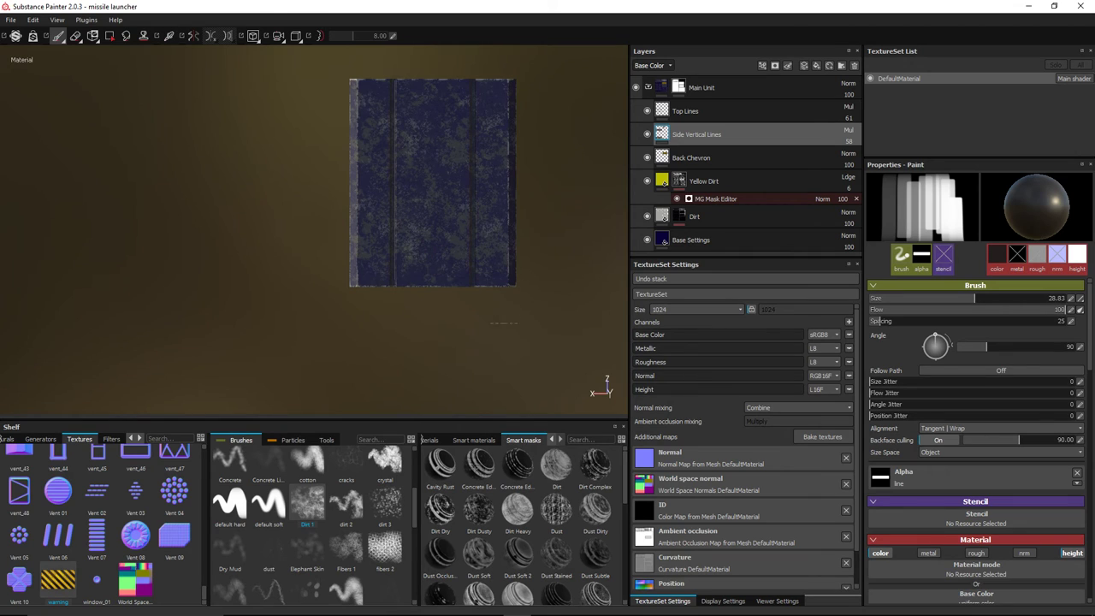
Step: Add a new paint layer named 'Normals' above Top Lines
left_click(683, 113)
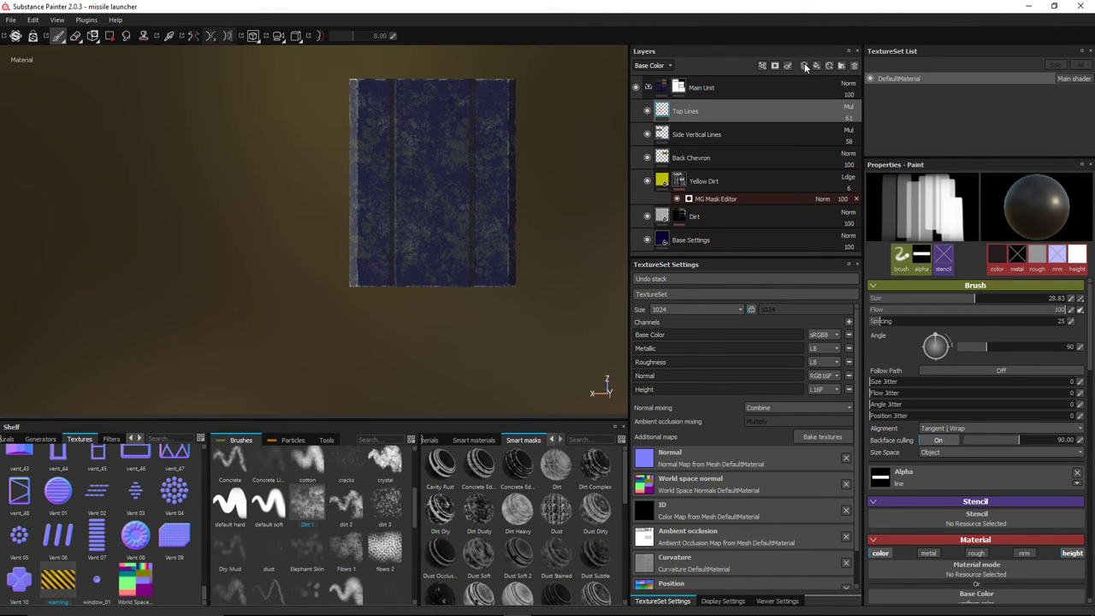
left_click(804, 66)
double_click(683, 112)
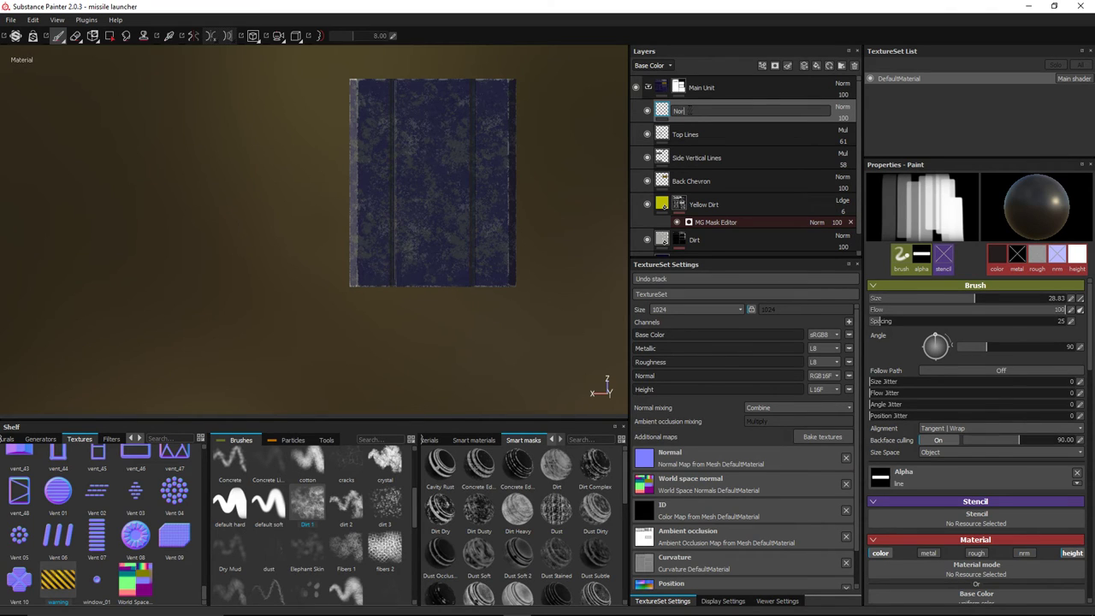
type("Normals")
key("Return")
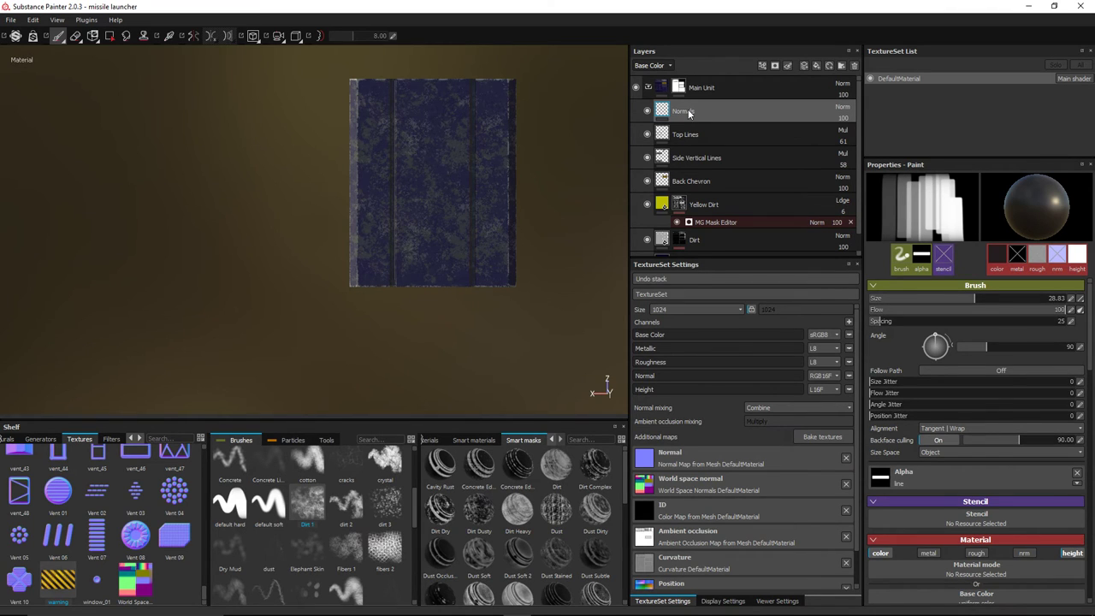
Step: Clear the brush alpha, disable height and colour, and enable the normal channel
left_click(1079, 476)
scroll(1051, 512, "down", 2)
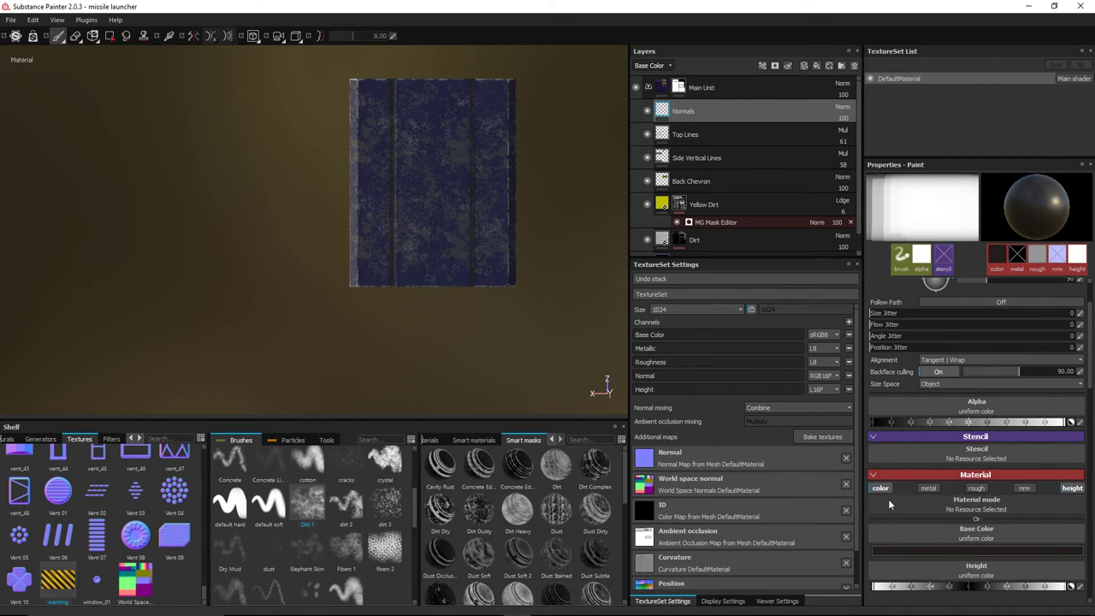
left_click(1070, 489)
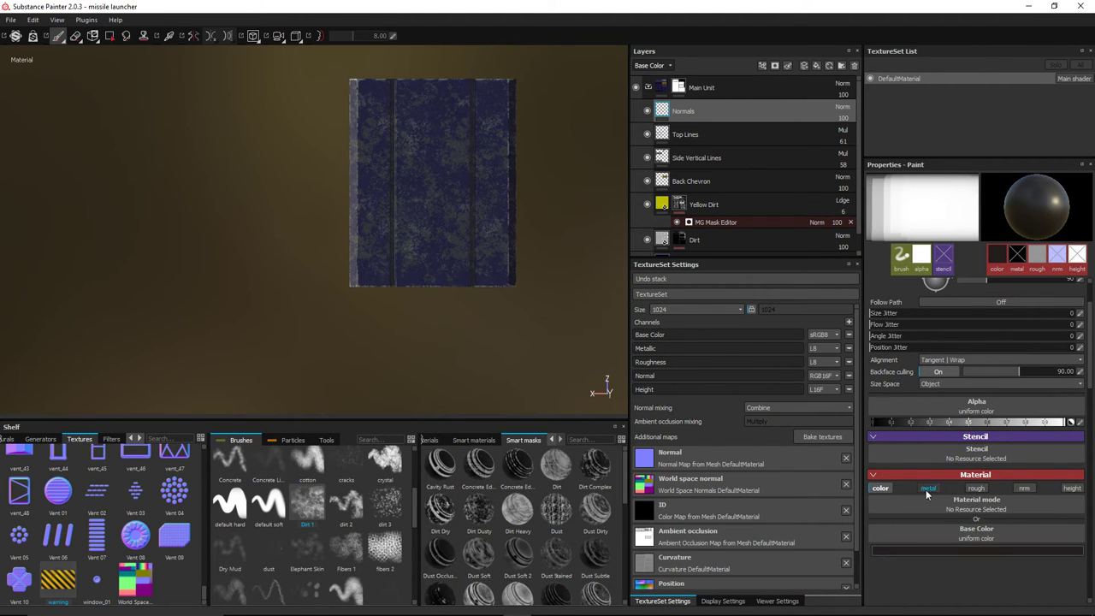
left_click(881, 488)
left_click(1027, 486)
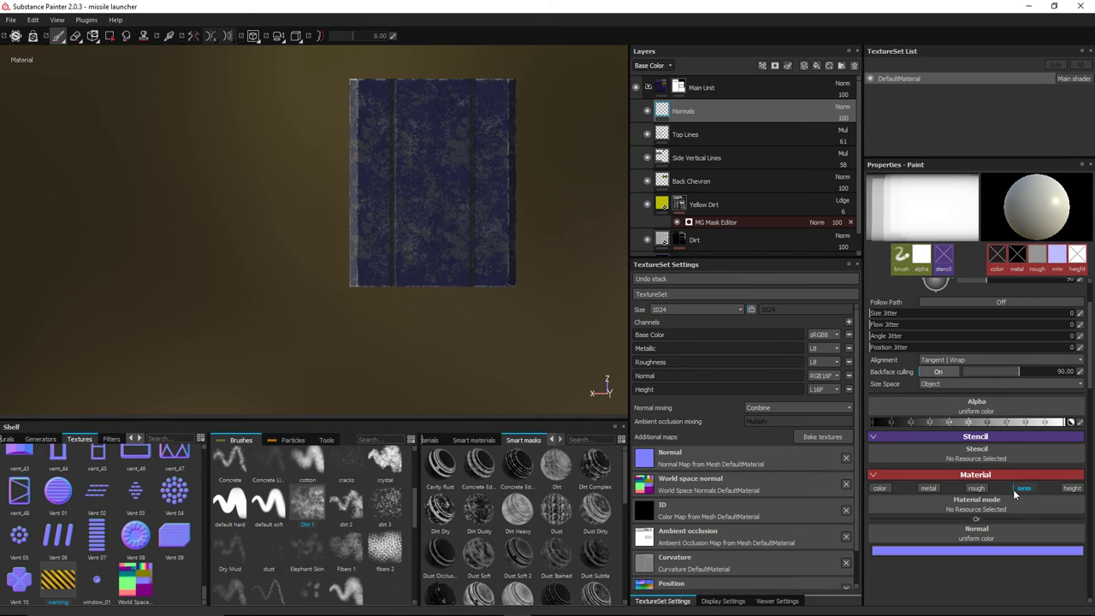
left_click(983, 530)
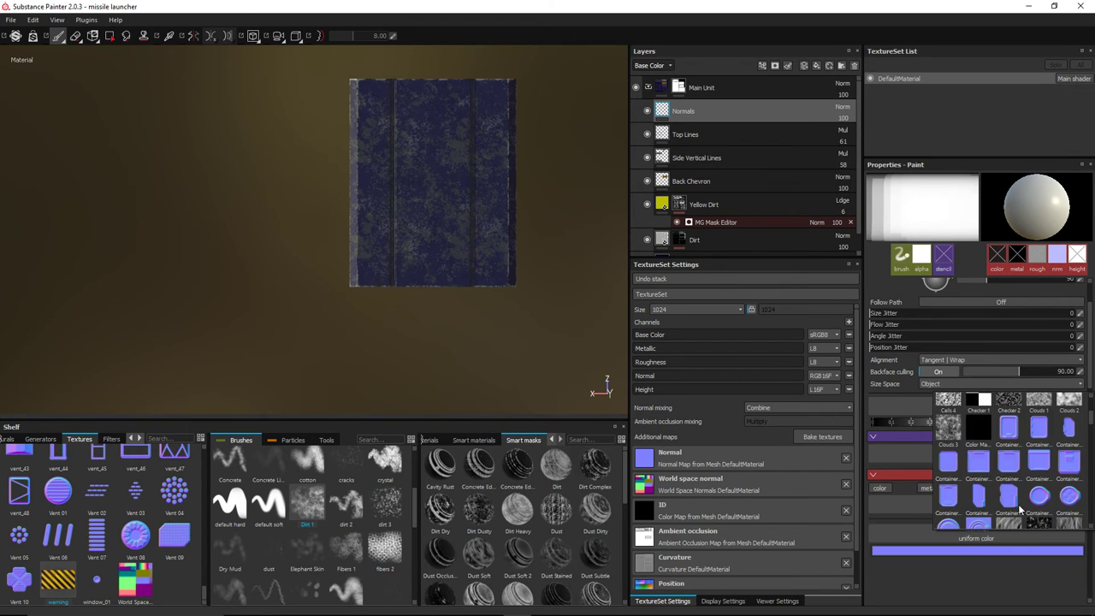
Step: Pick the handle_10 thumbnail from the resources as the brush's normal map
scroll(1017, 501, "down", 5)
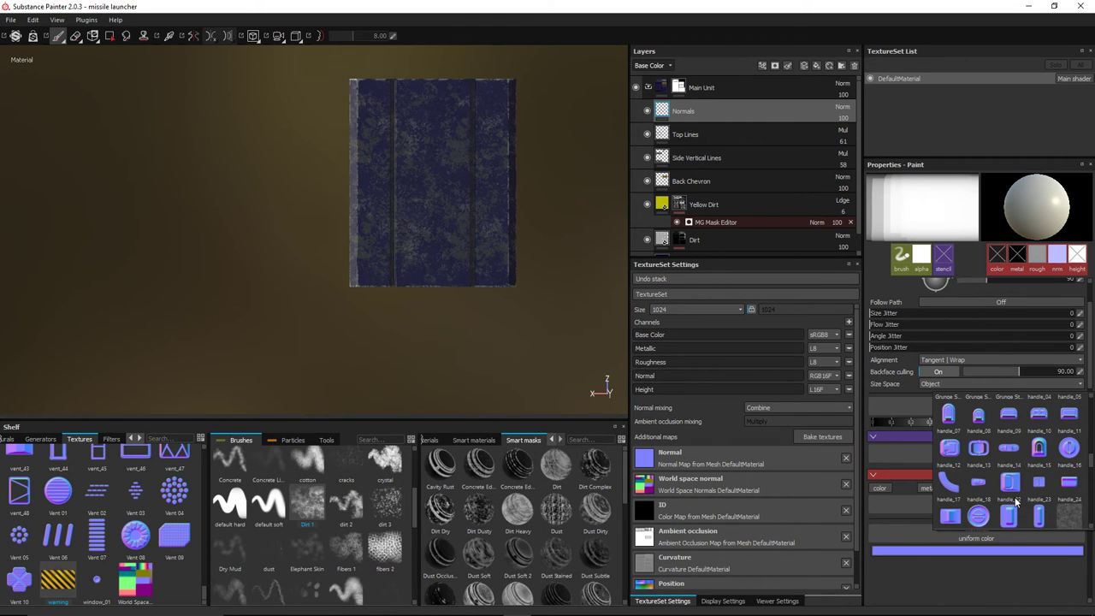
mouse_move(1016, 501)
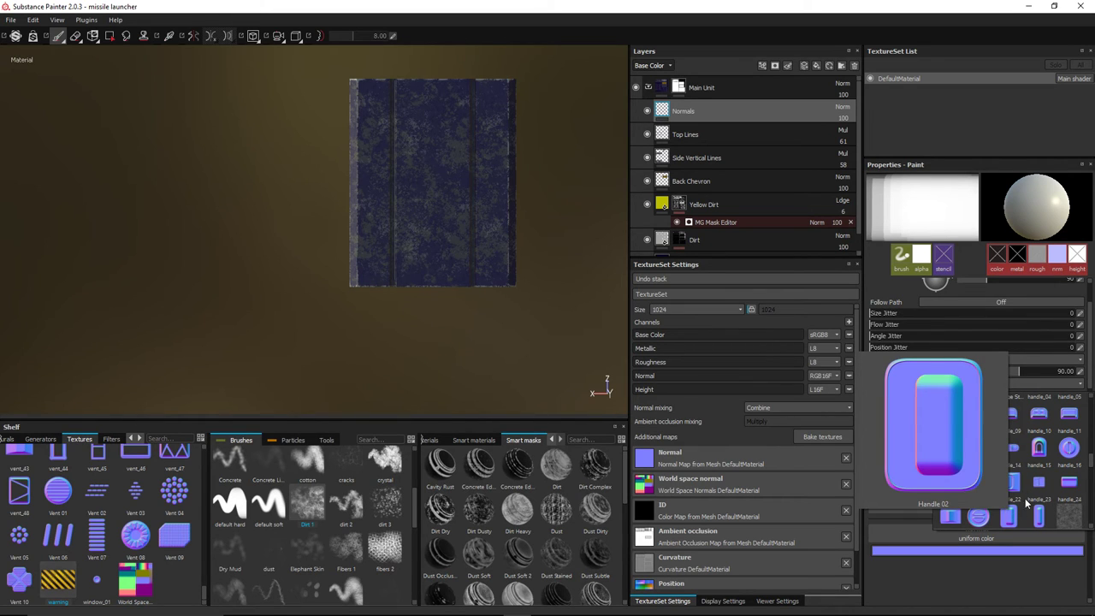
mouse_move(1047, 482)
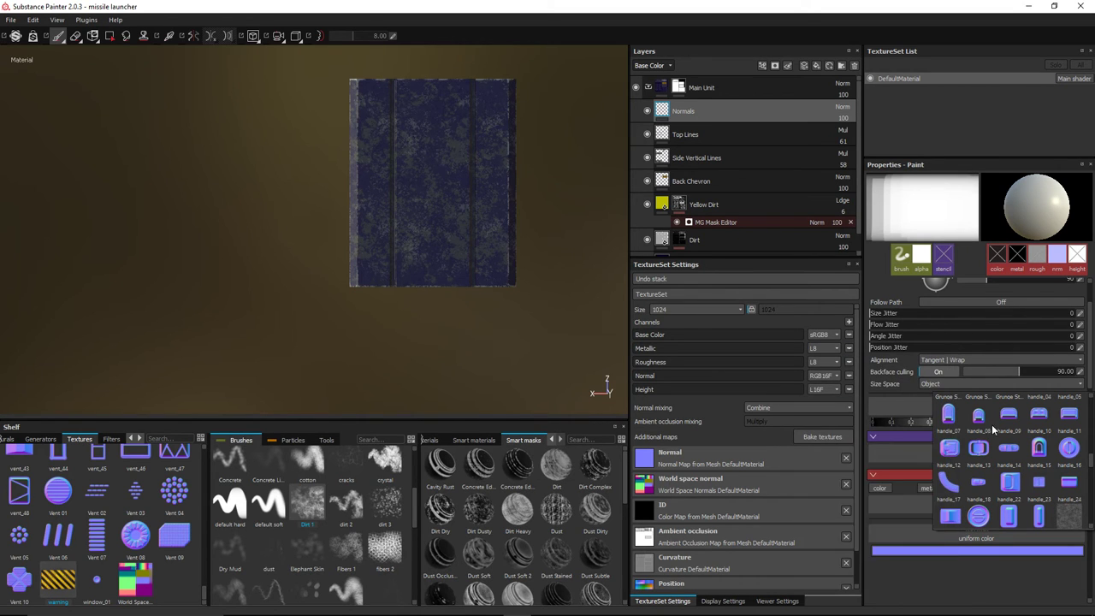
mouse_move(1024, 420)
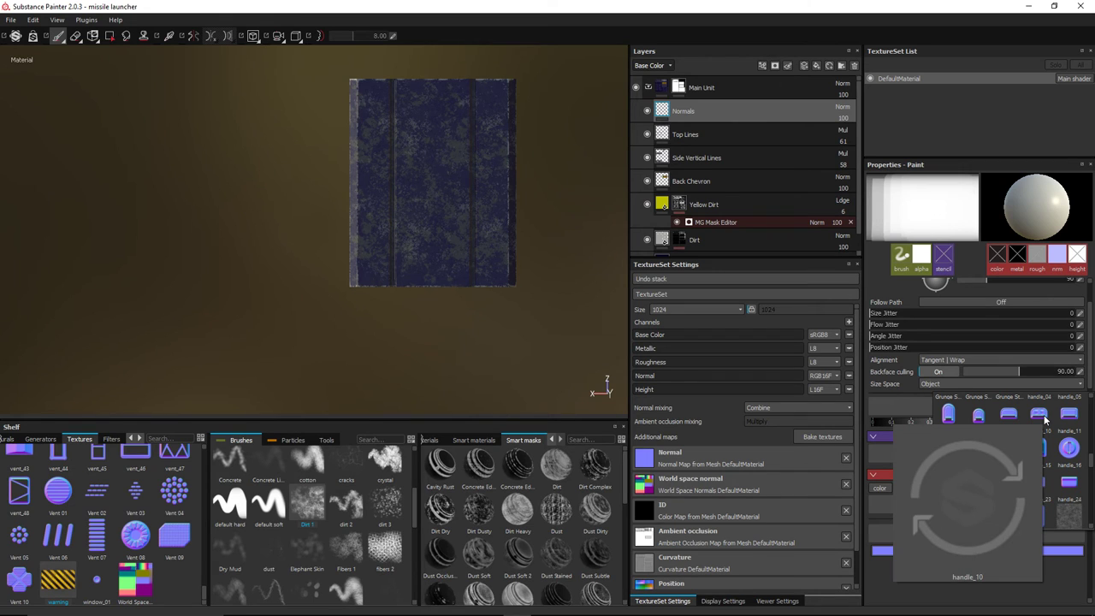
left_click(1045, 419)
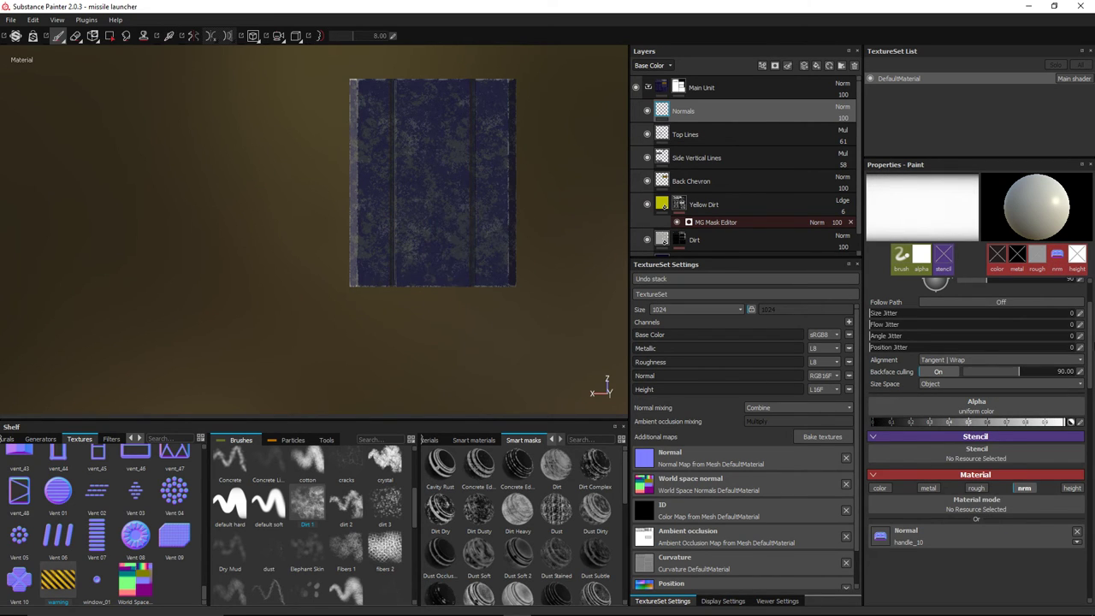
scroll(1074, 368, "up", 2)
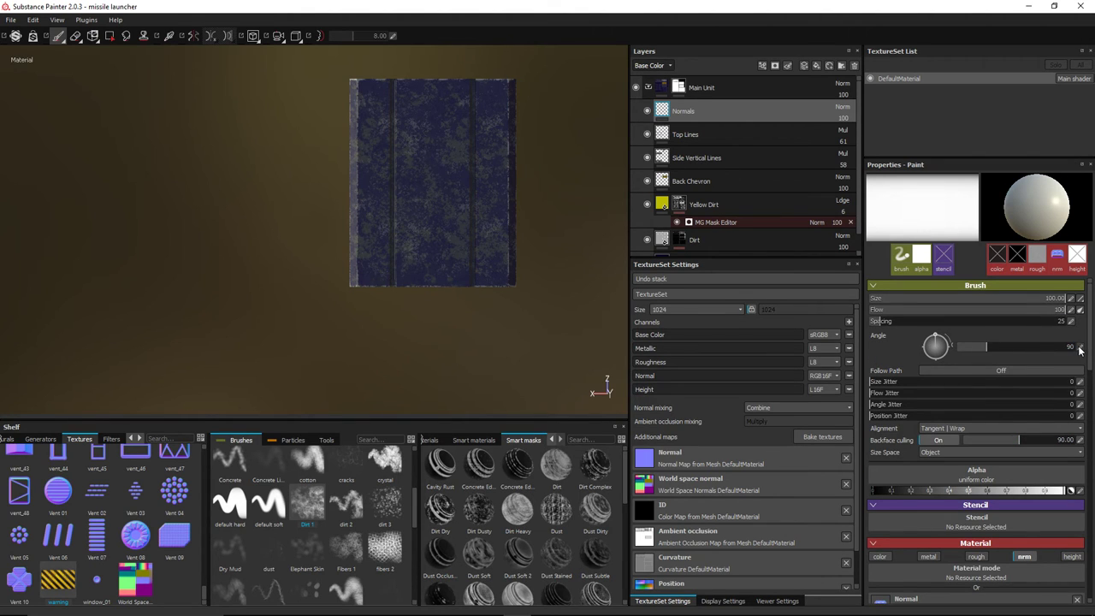
left_click(1080, 348)
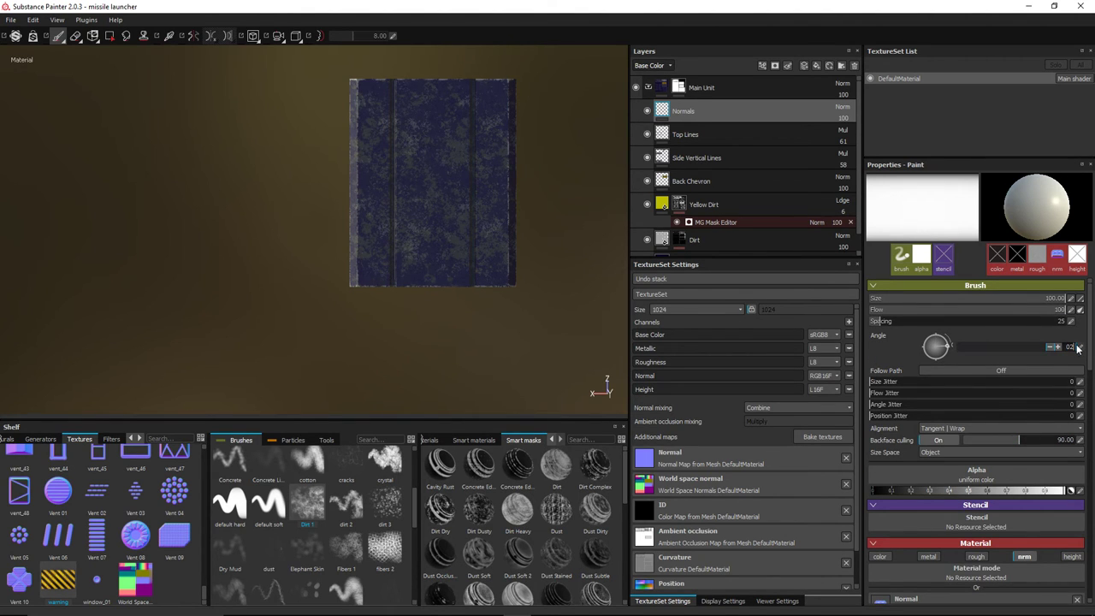
Step: Set the brush angle to 0 and shrink the brush size to about 88.73
key("Return")
scroll(538, 242, "up", 5)
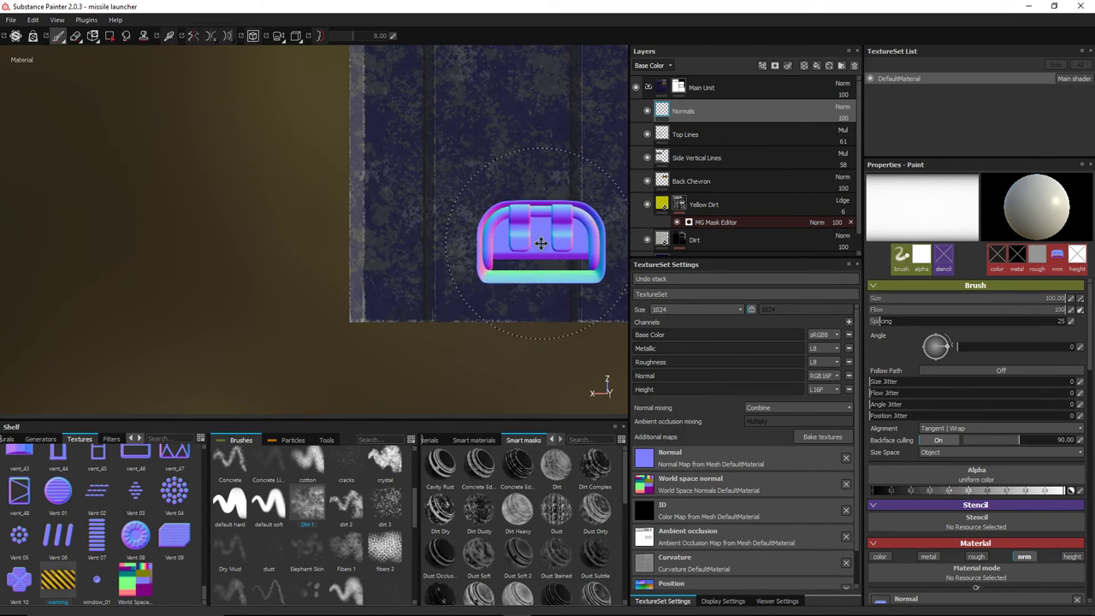
right_click_drag(396, 246, 386, 246, "ctrl")
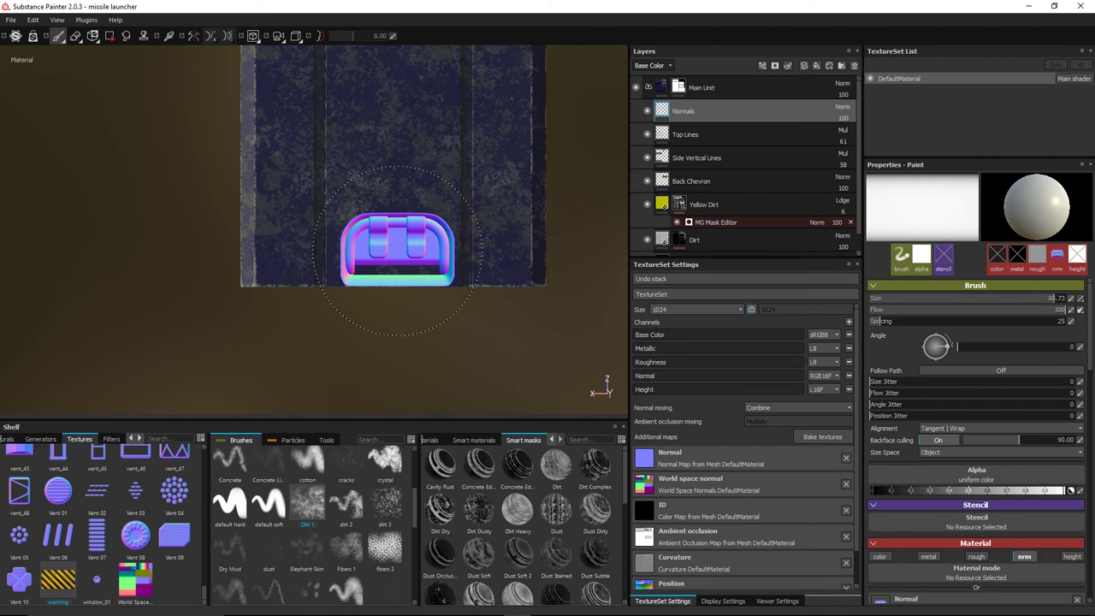
mouse_move(352, 320)
left_mouse_down("alt")
mouse_move(256, 229)
mouse_move(171, 206)
mouse_move(299, 237)
mouse_move(228, 249)
mouse_move(331, 245)
mouse_move(436, 303)
mouse_move(447, 269)
mouse_move(369, 327)
mouse_move(428, 320)
mouse_move(425, 296)
mouse_move(385, 294)
left_mouse_up("alt")
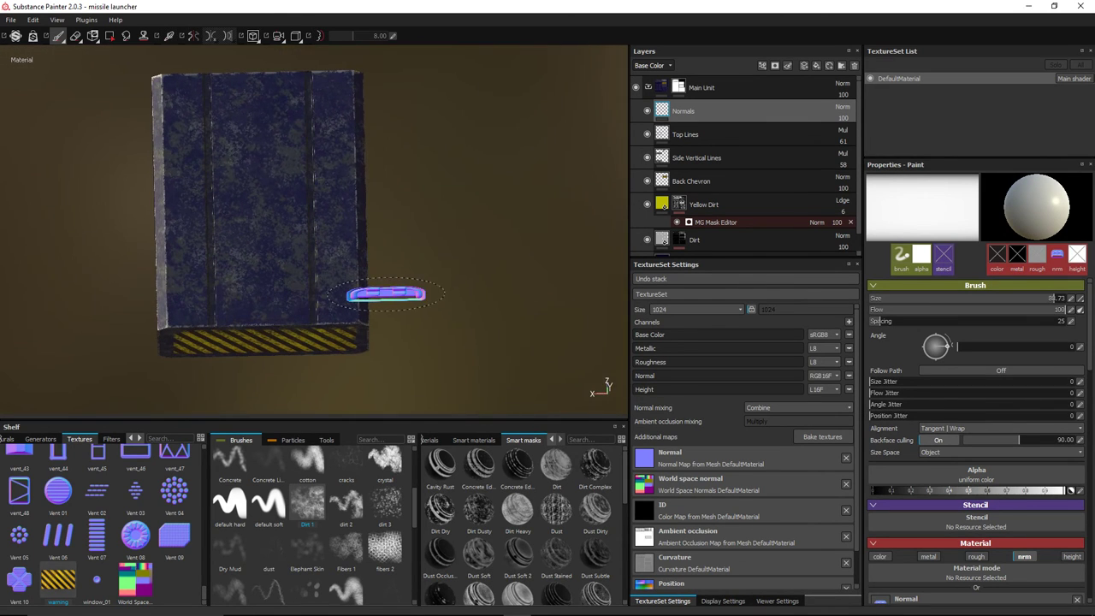
Step: With symmetry on, stamp mirrored handle details on the box top, then disable symmetry
left_click(195, 35)
left_click_drag(276, 152, 395, 112, "alt")
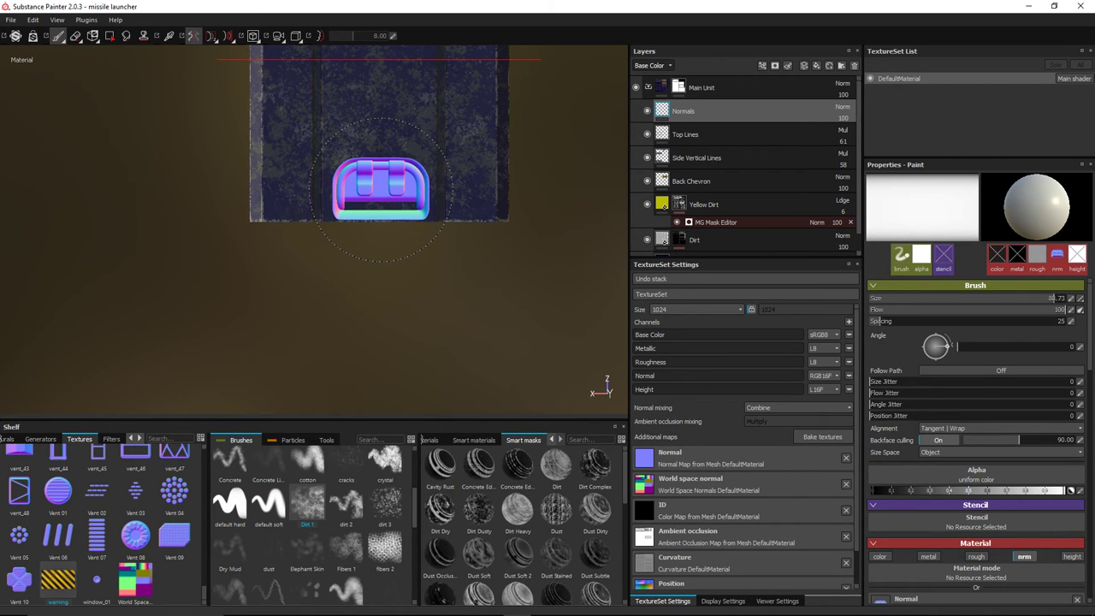
left_click_drag(379, 189, 366, 275, "alt")
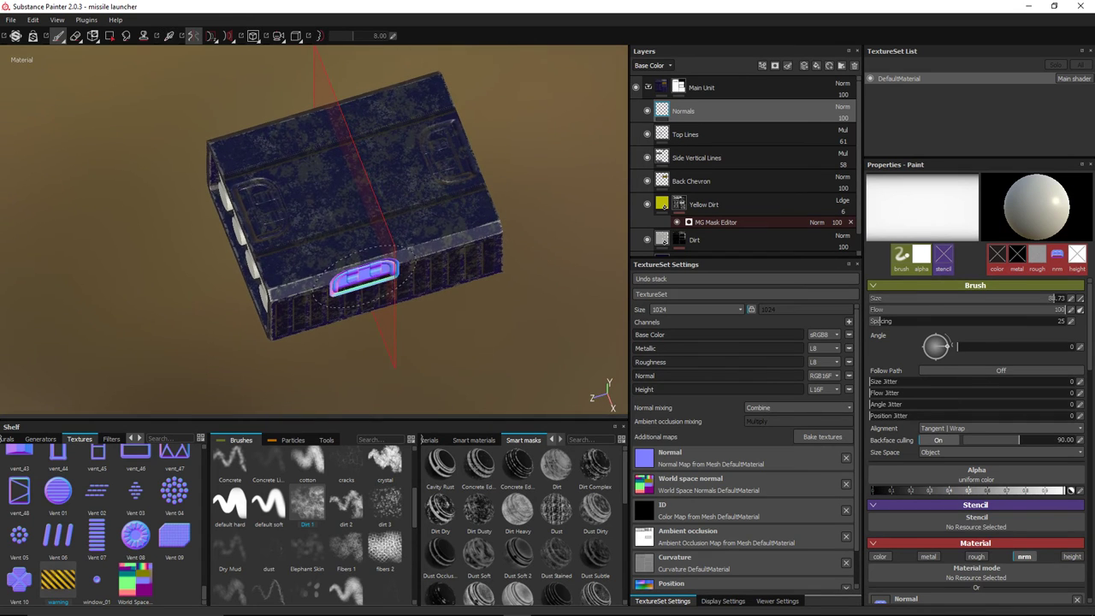
left_click(195, 36)
left_click_drag(208, 183, 381, 165, "alt")
Step: Collapse Main Unit and add a folder named Barrels at the top of the stack
scroll(380, 165, "up", 3)
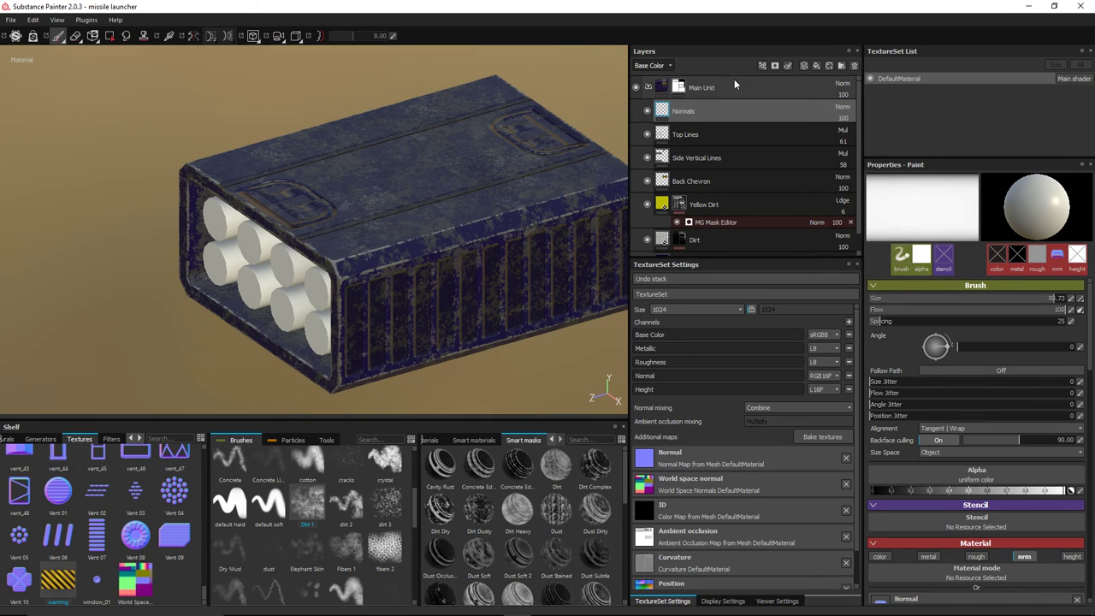
left_click(647, 89)
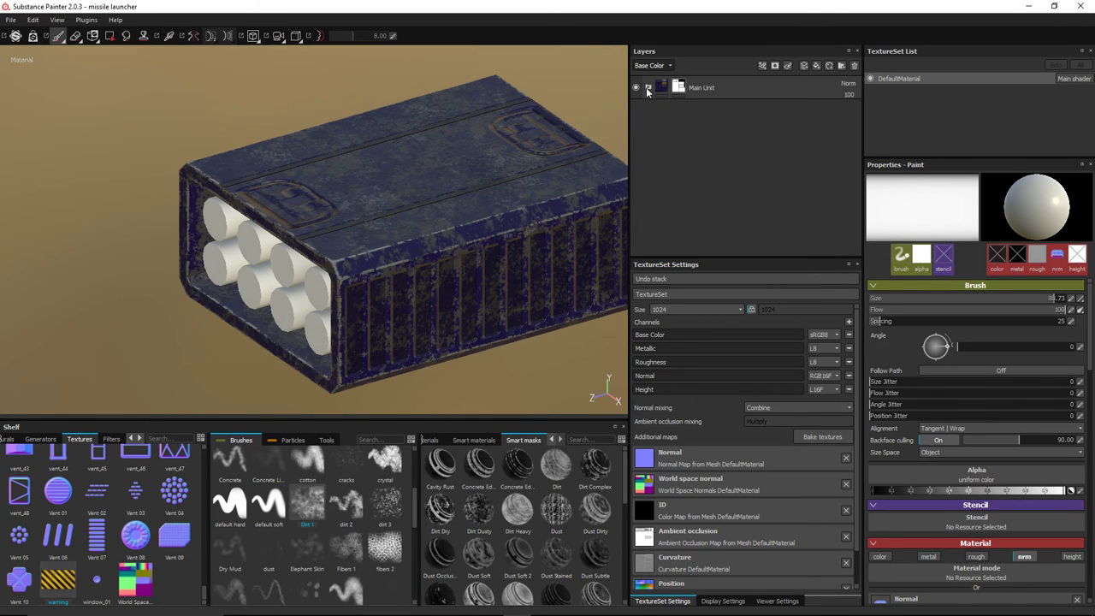
left_click(844, 68)
left_click_drag(707, 112, 703, 77)
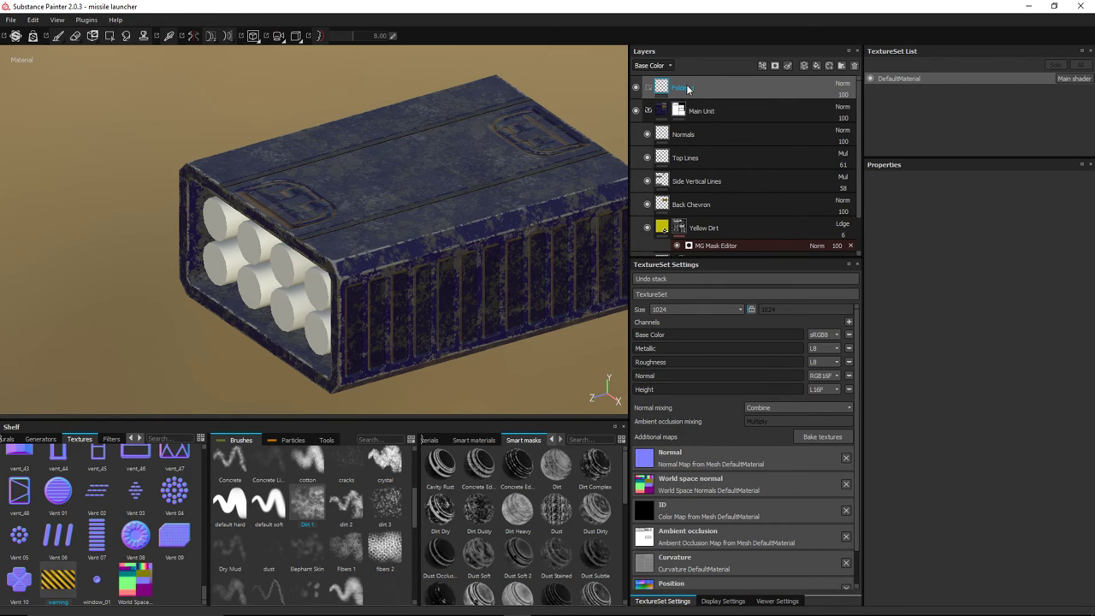
double_click(691, 87)
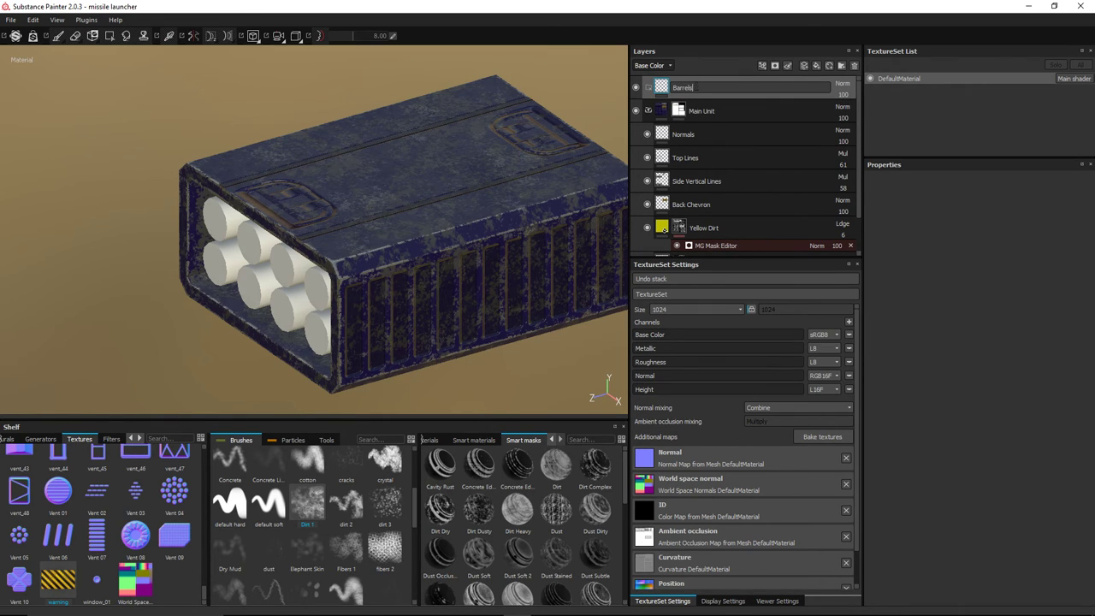
type("Barrels")
key("Return")
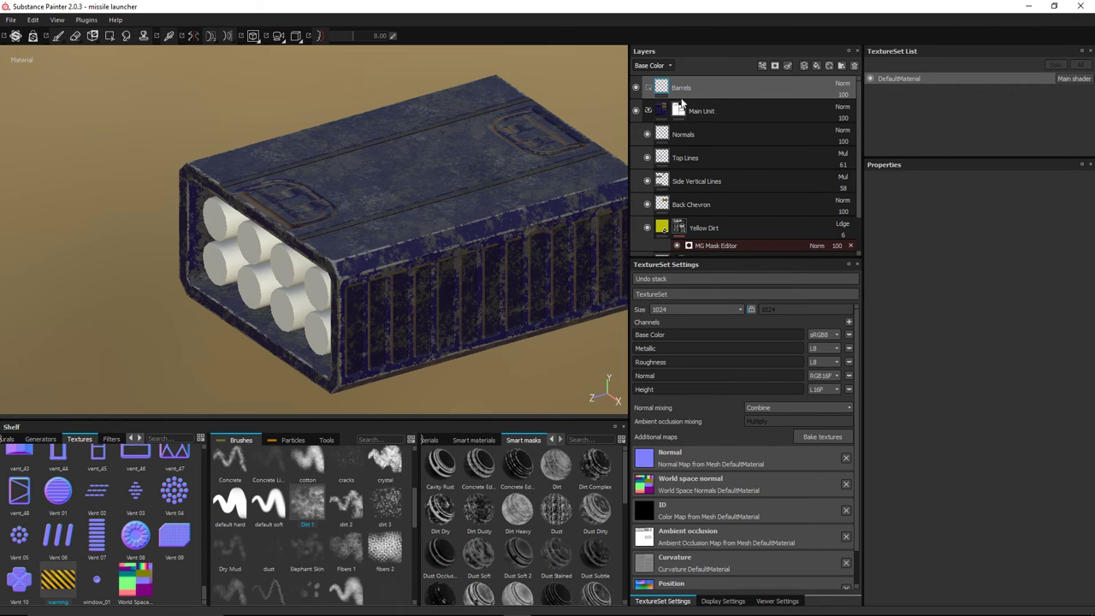
Step: Add a new fill layer inside the Barrels folder and open the folder's layer options
left_click(814, 66)
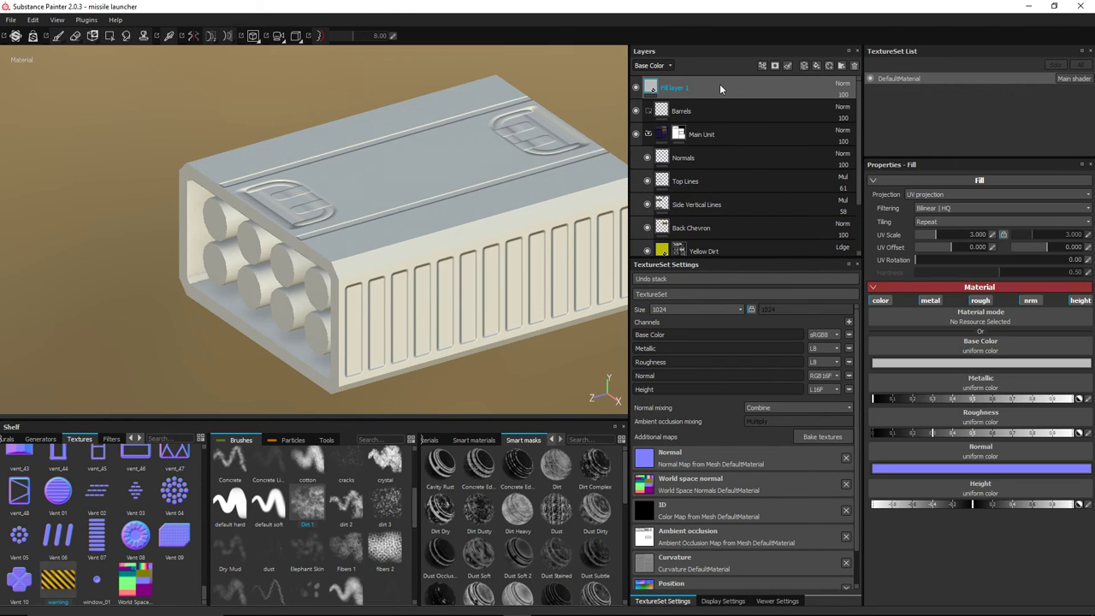
left_click_drag(719, 83, 729, 107)
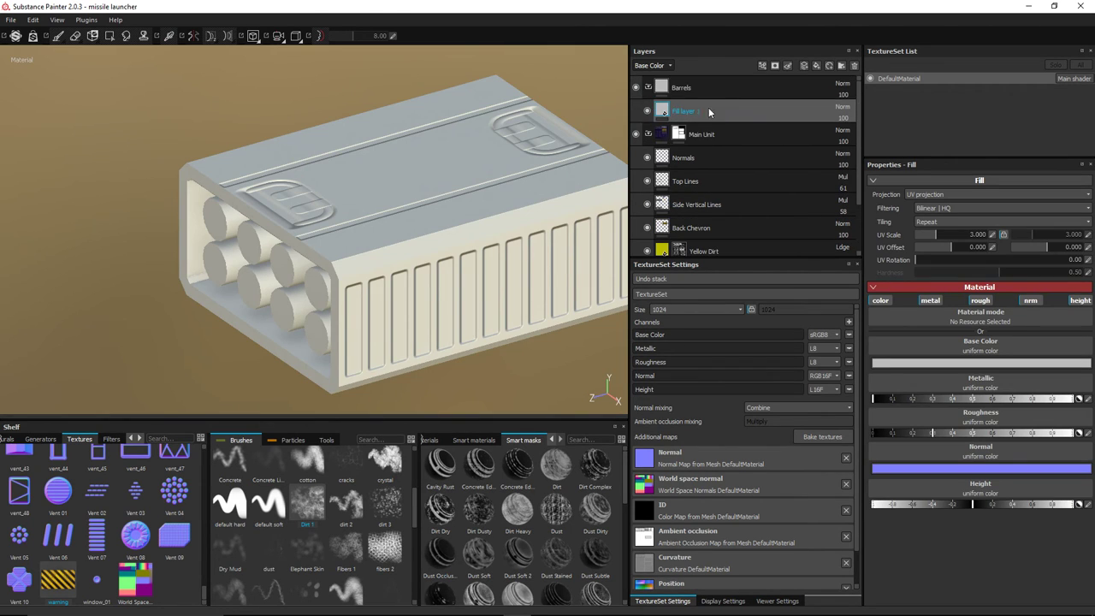
left_click(664, 89)
right_click(665, 89)
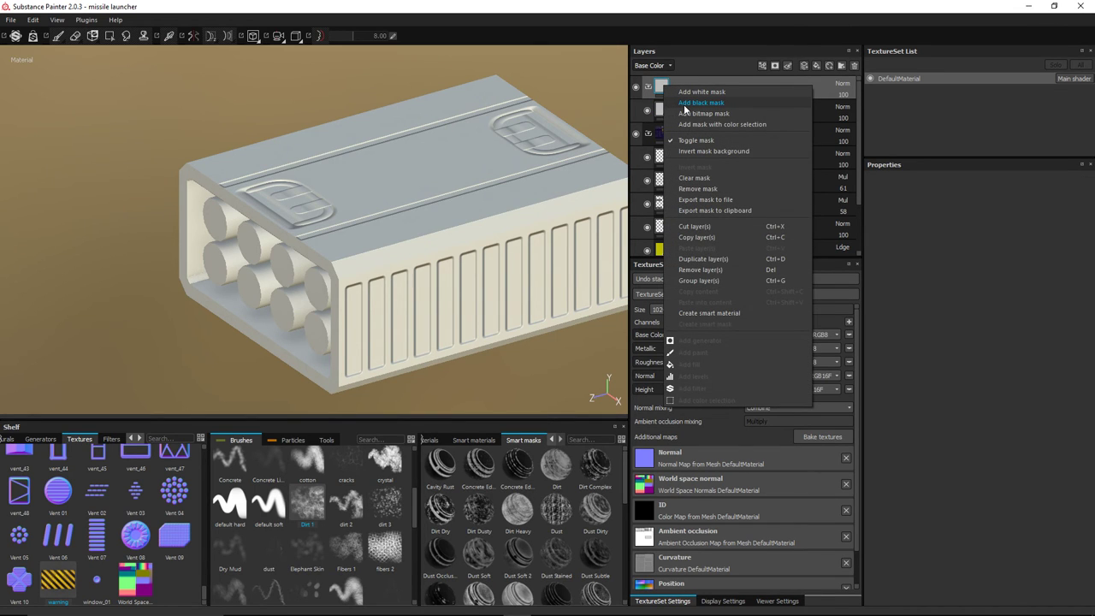
Step: Give Barrels a black mask and switch to polygon fill to mask the cylinders
left_click(693, 102)
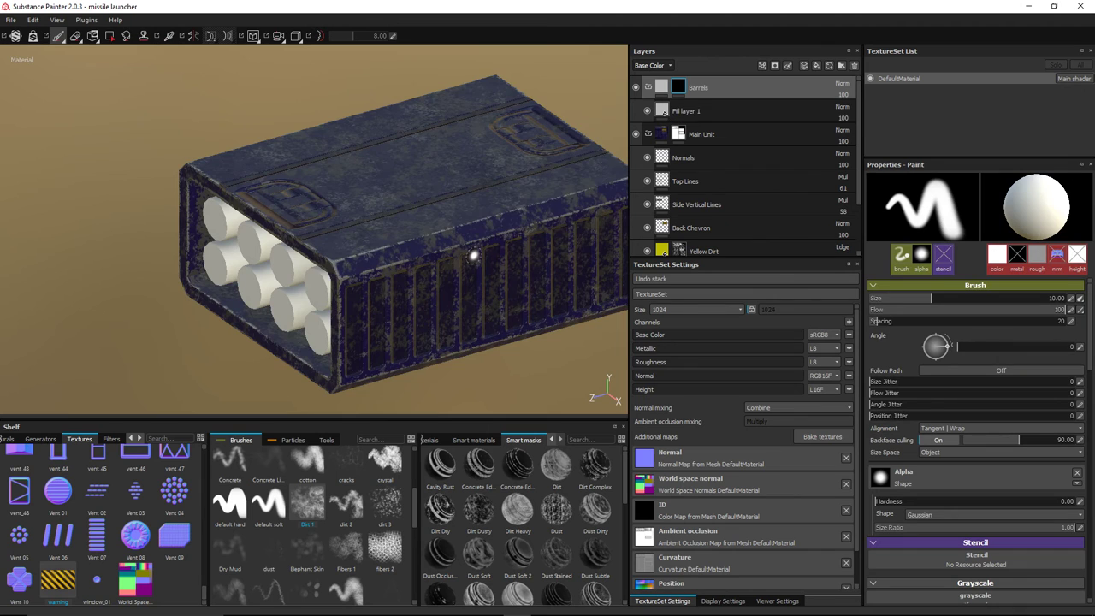
scroll(465, 255, "up", 5)
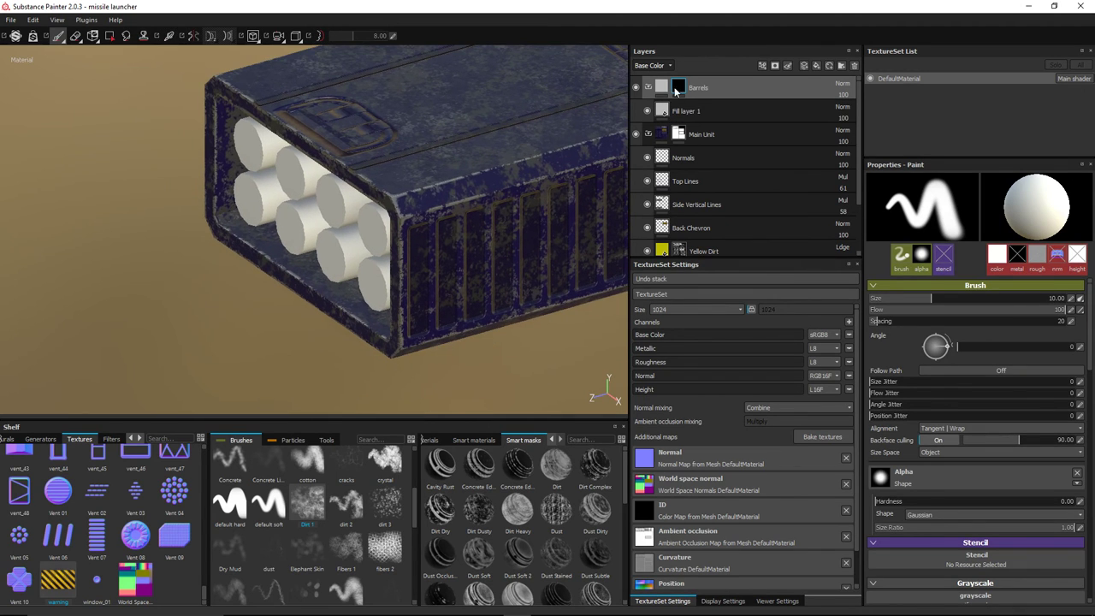
left_click(111, 39)
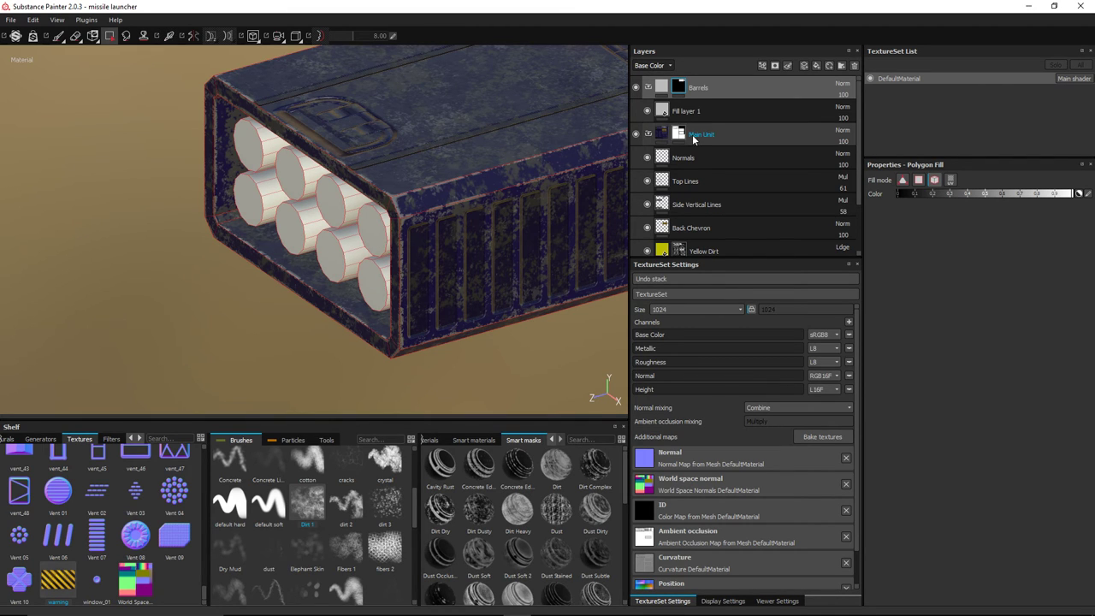
Step: Make Fill layer 1 colour-only (metallic, roughness, normal, height off) with pure black base colour
left_click(664, 112)
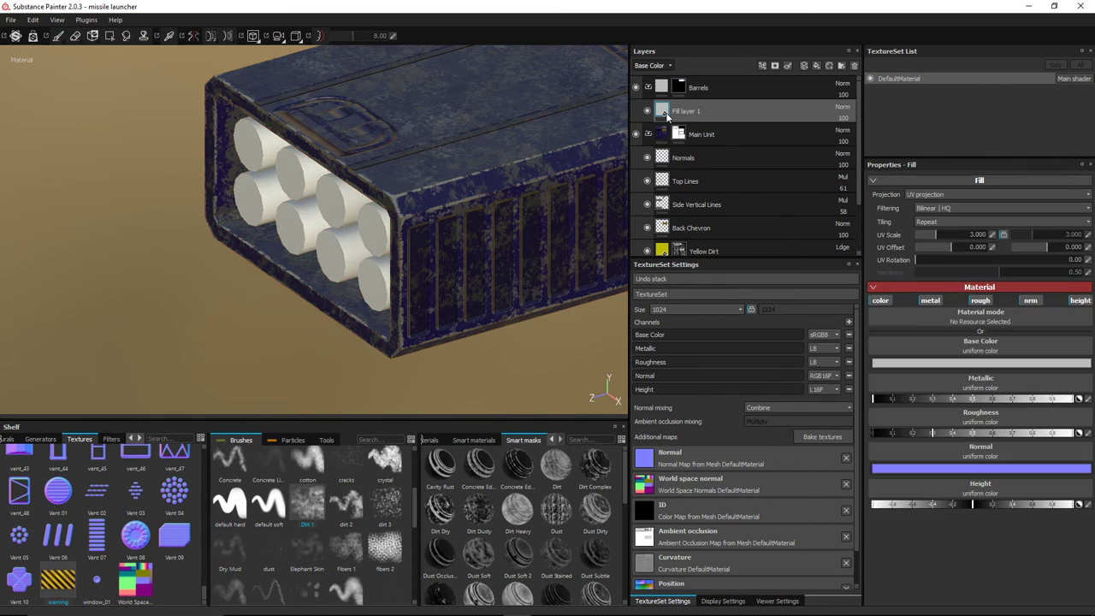
left_click(909, 365)
left_click_drag(835, 339, 926, 337)
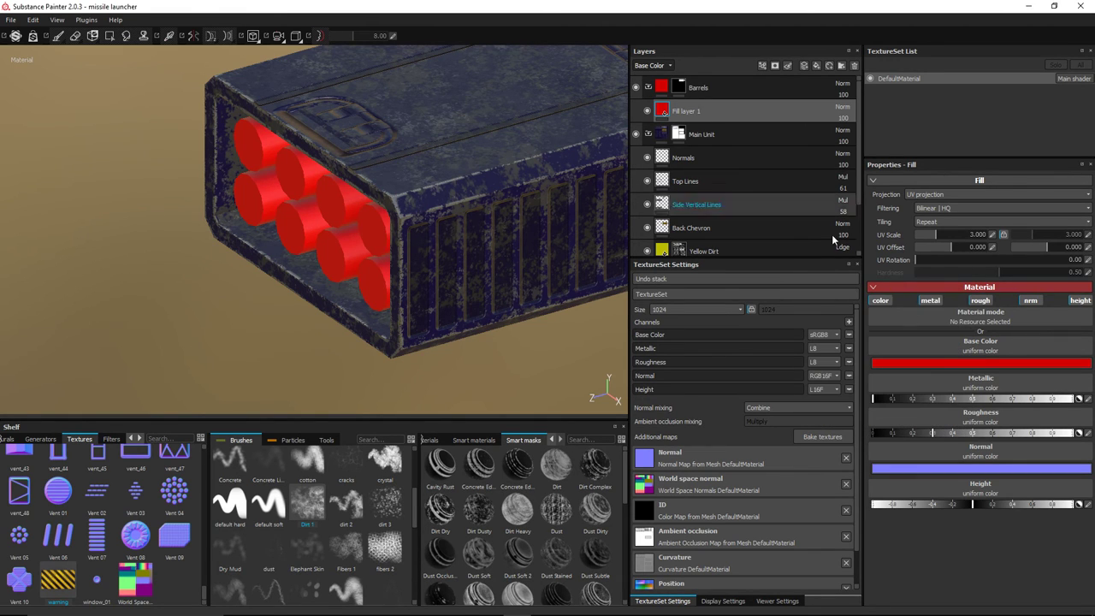
left_click(929, 301)
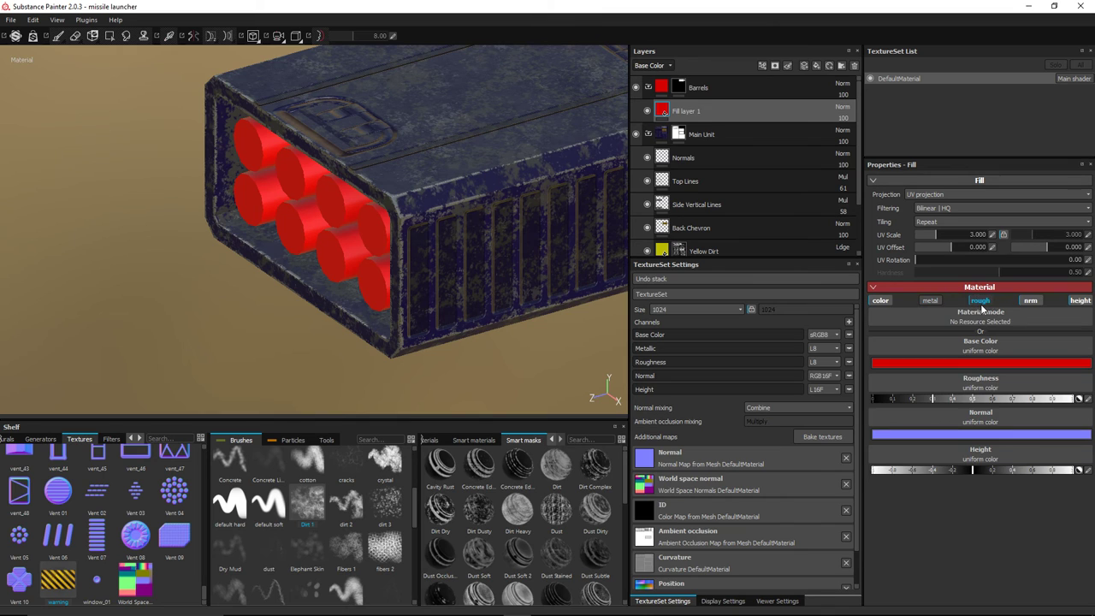
left_click(981, 300)
left_click(1030, 300)
left_click(1068, 301)
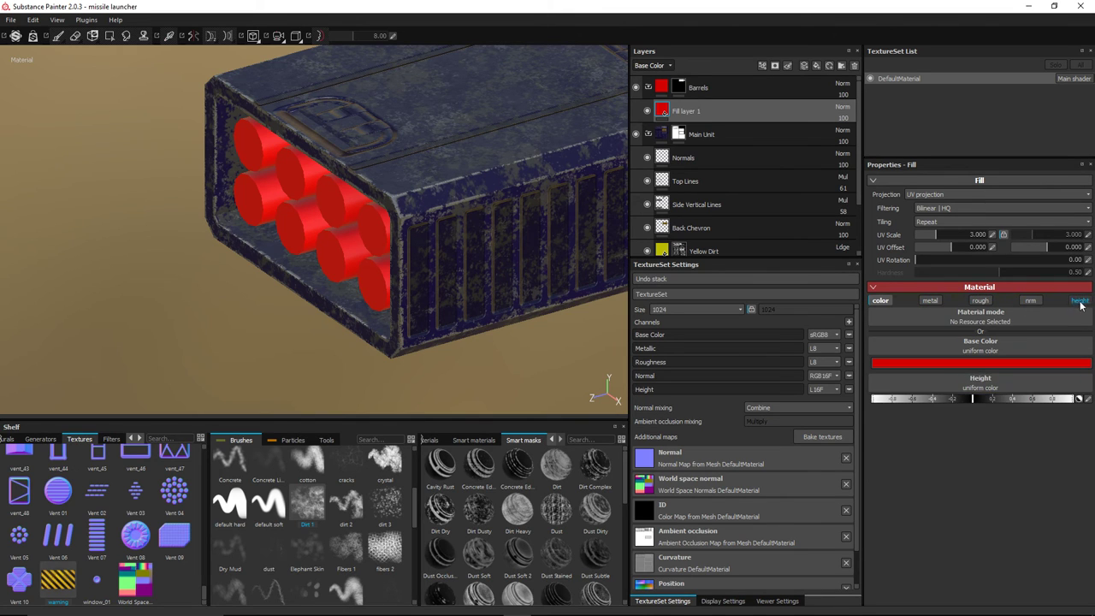
left_click(972, 364)
left_click_drag(955, 347, 963, 400)
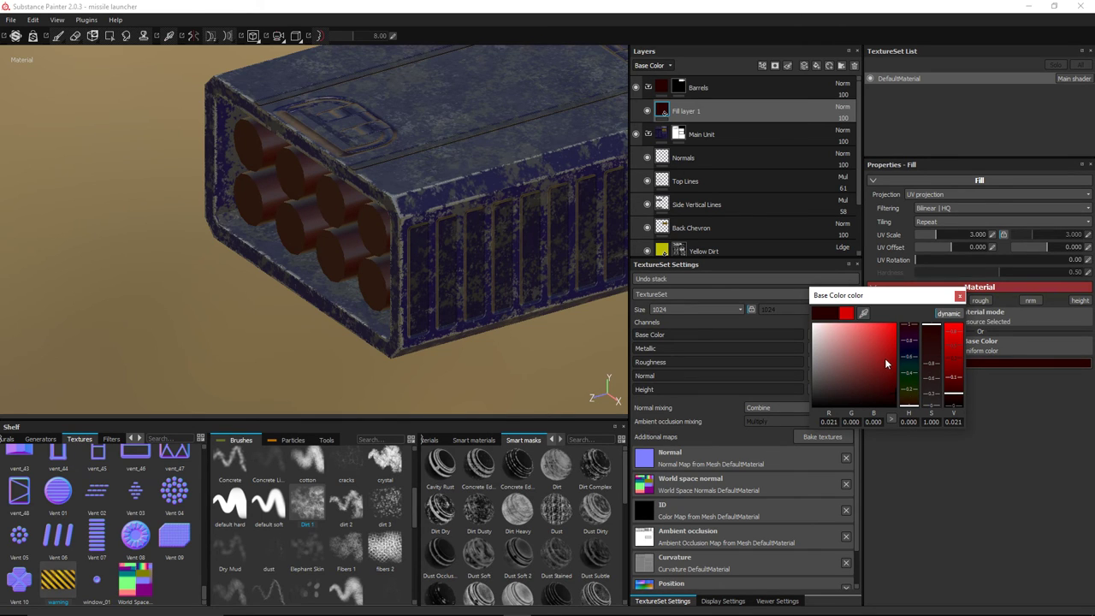
left_click(914, 352)
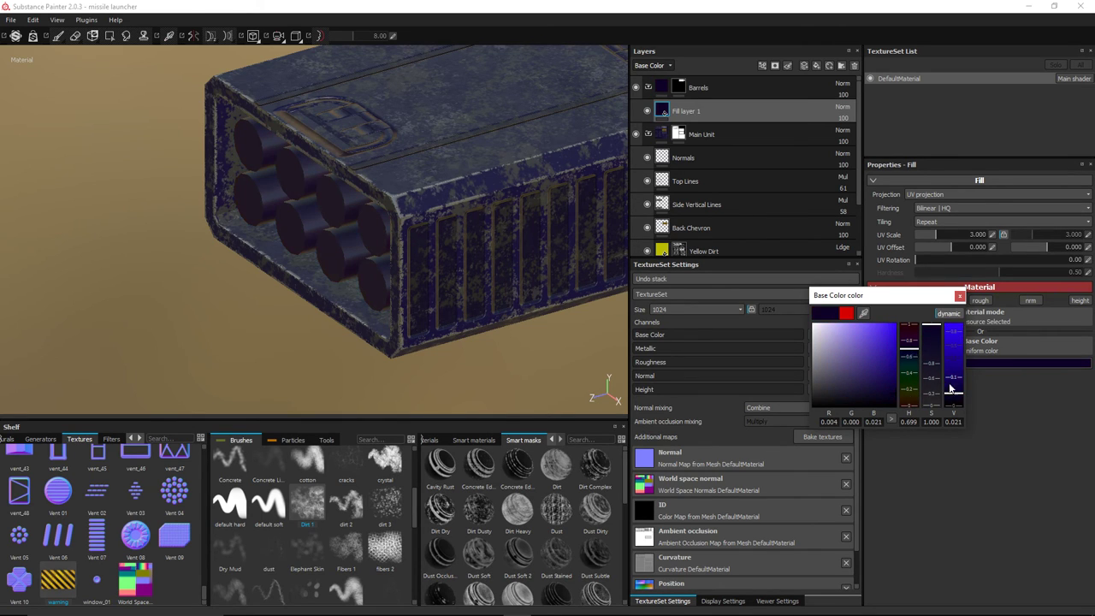
left_click_drag(956, 401, 957, 412)
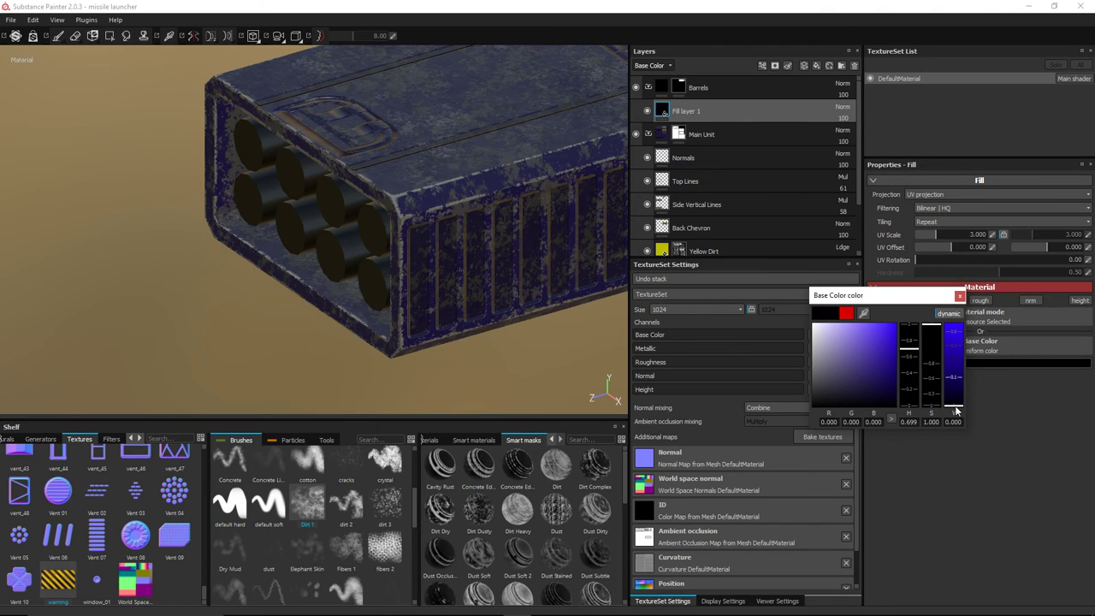
Step: Add Fill layer 2 with only the colour channel enabled and a black mask
left_click(960, 296)
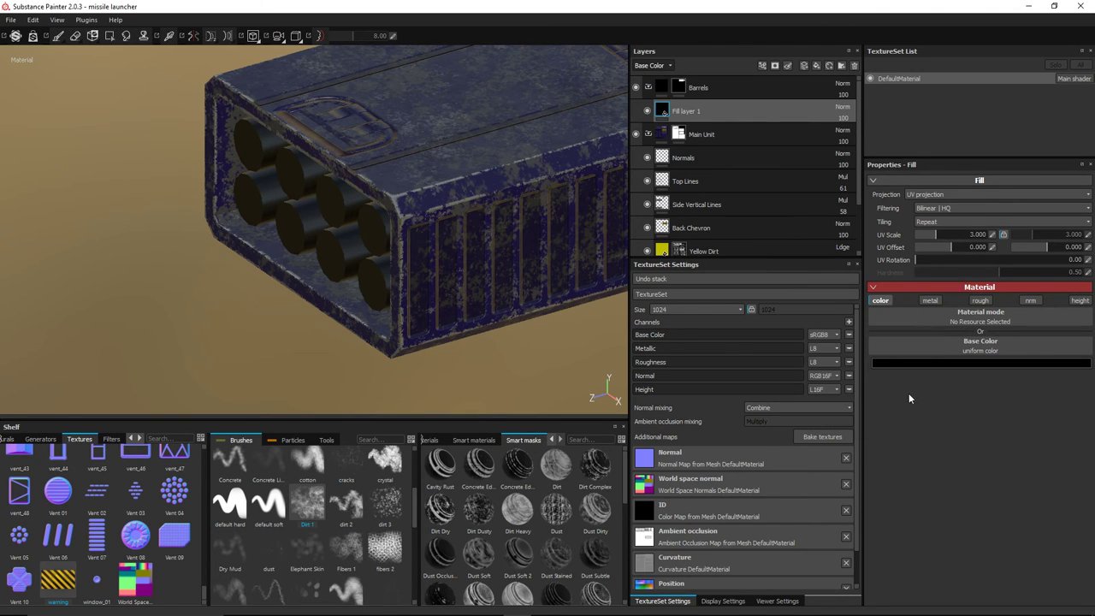
left_click_drag(434, 277, 463, 233, "alt")
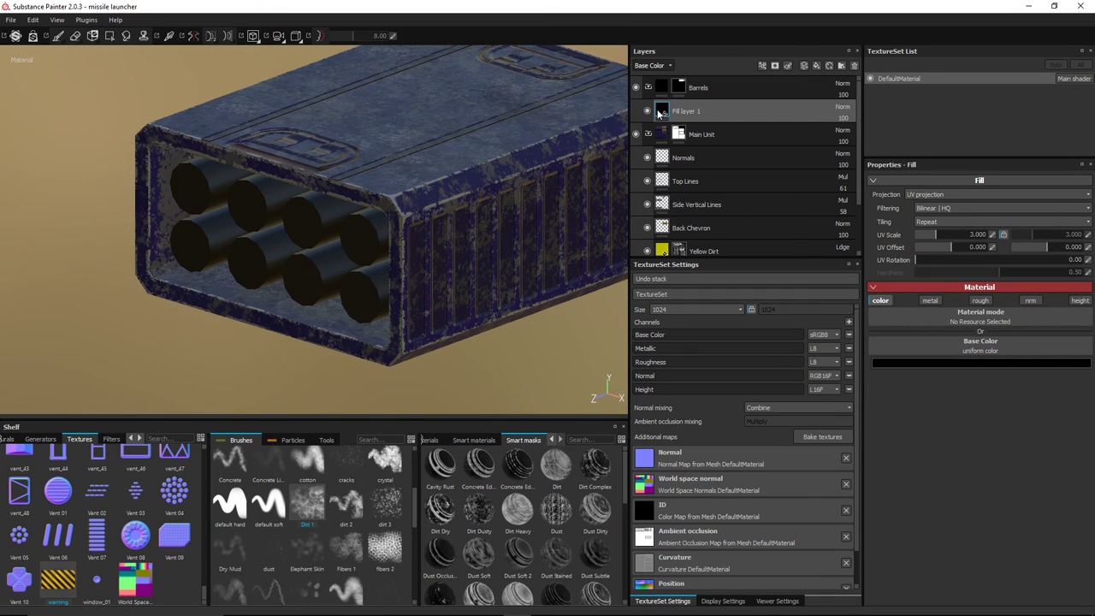
left_click(816, 67)
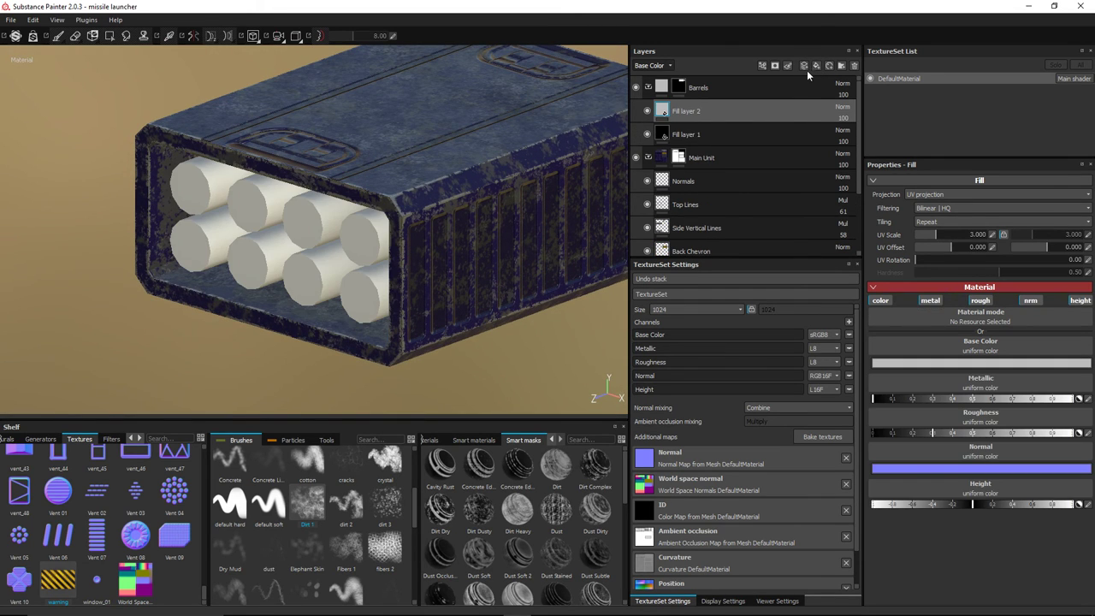
left_click(1079, 300)
left_click(980, 300)
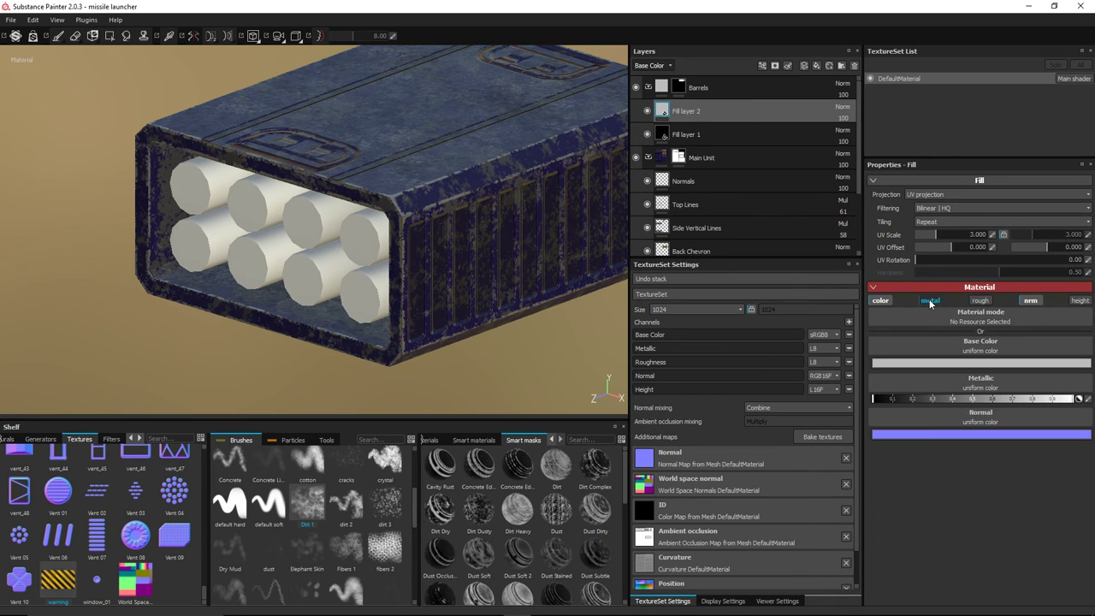
left_click(930, 300)
left_click(1032, 301)
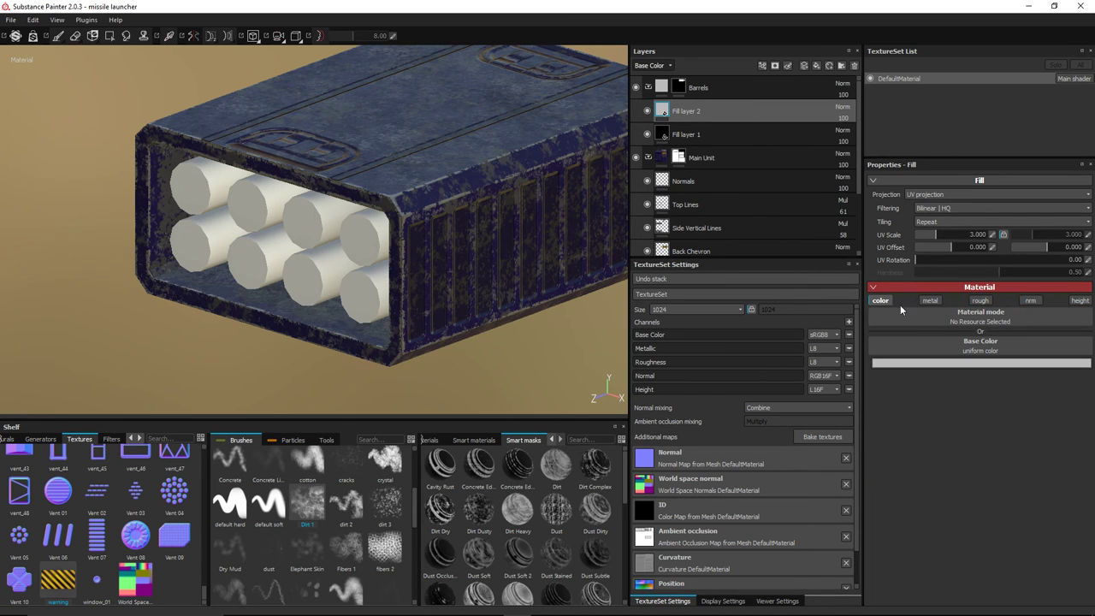
right_click(663, 110)
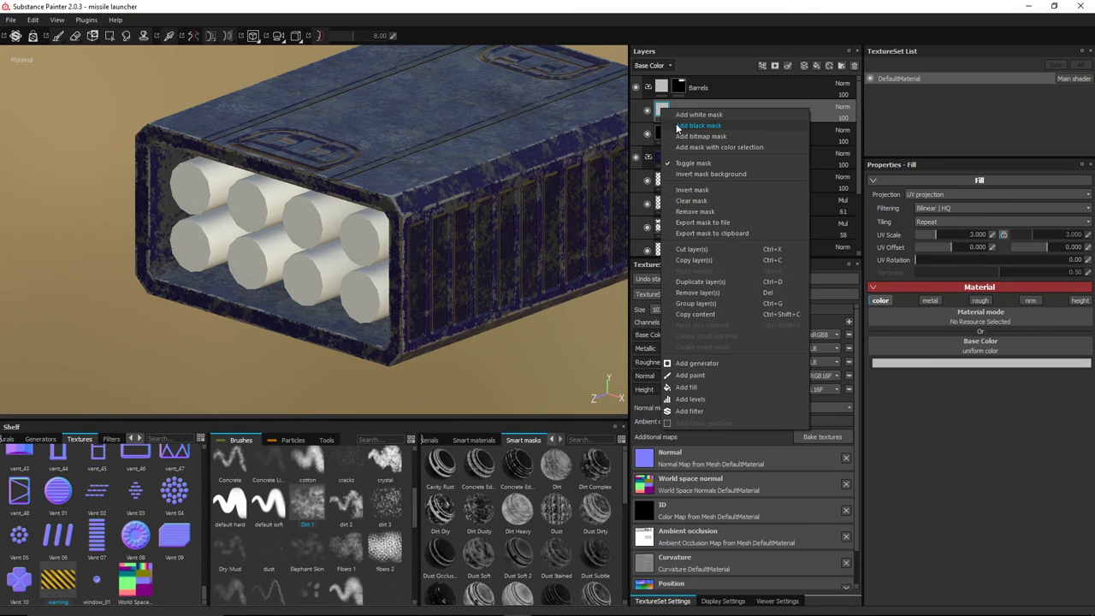
left_click(679, 131)
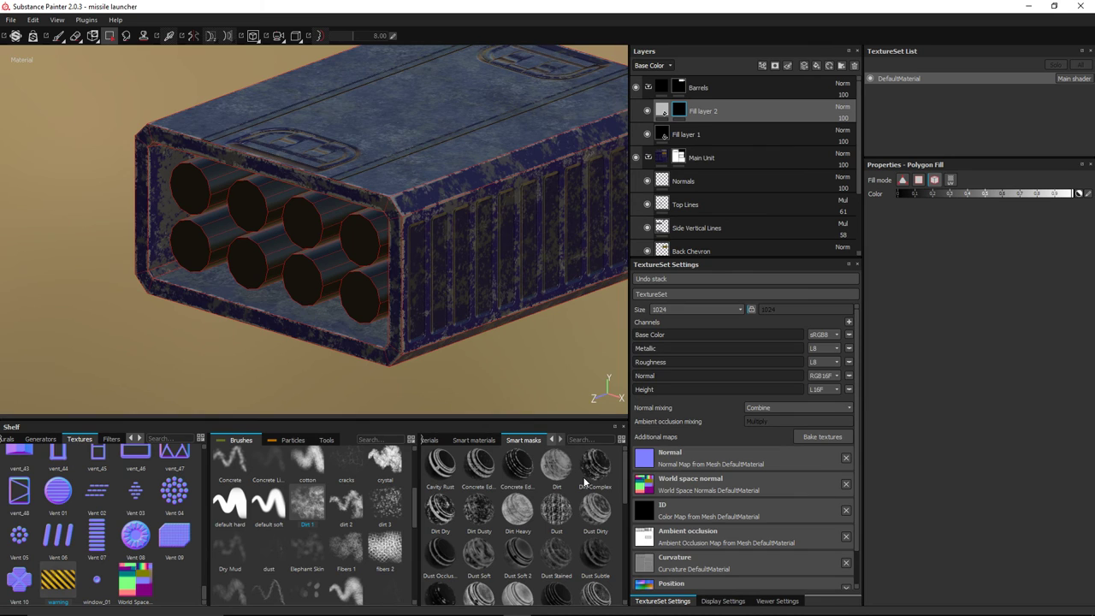
Step: After trying other smart masks, apply Concrete Edge to Fill layer 2 at global balance 0.14
left_click_drag(586, 476, 703, 118)
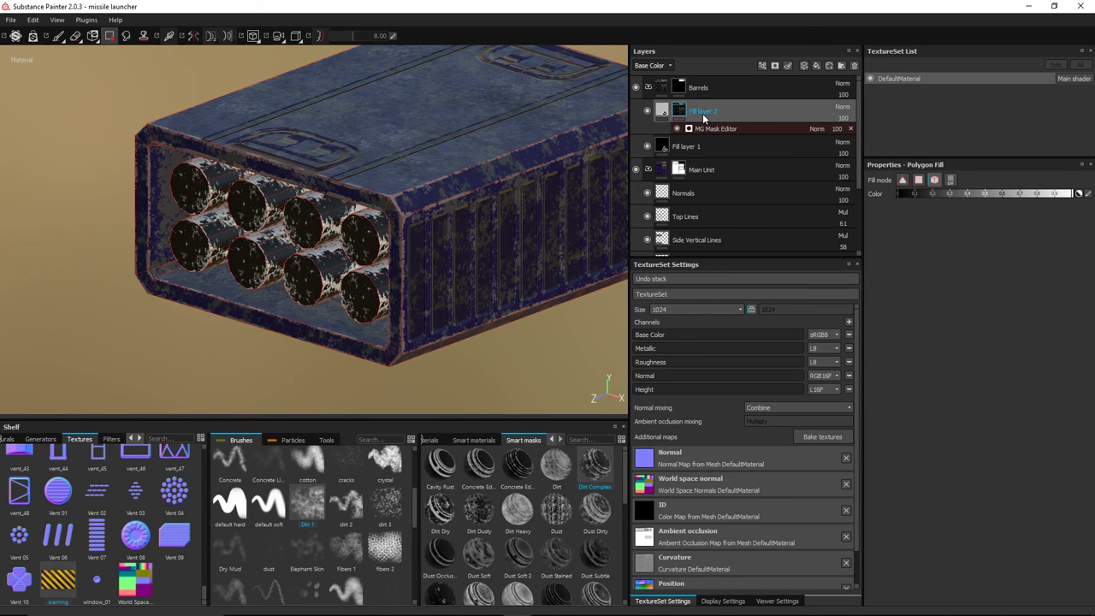
key("ctrl+z")
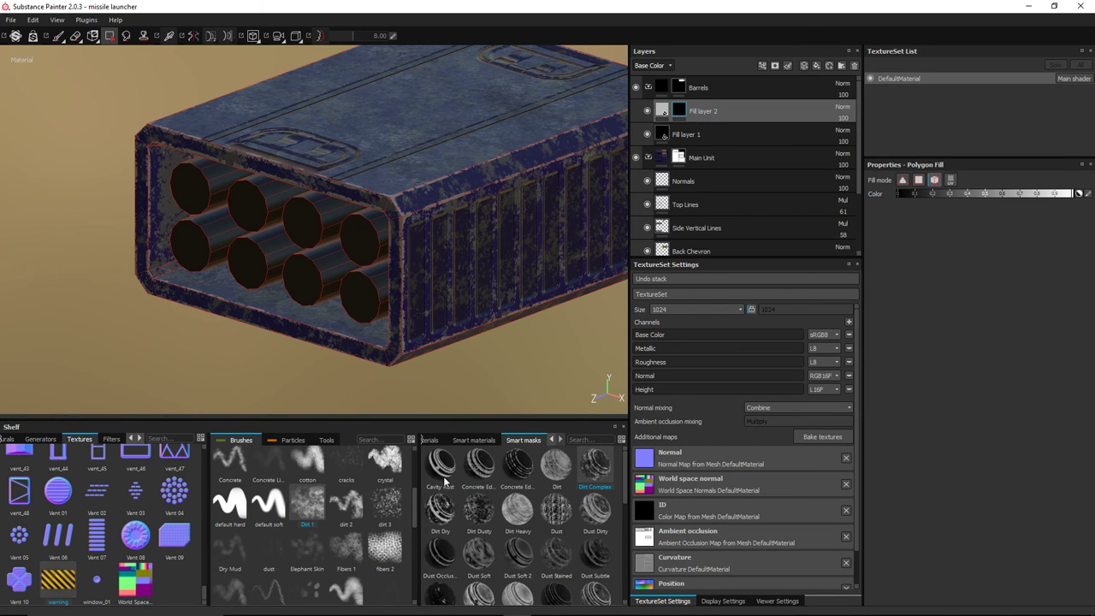
left_click_drag(466, 487, 699, 110)
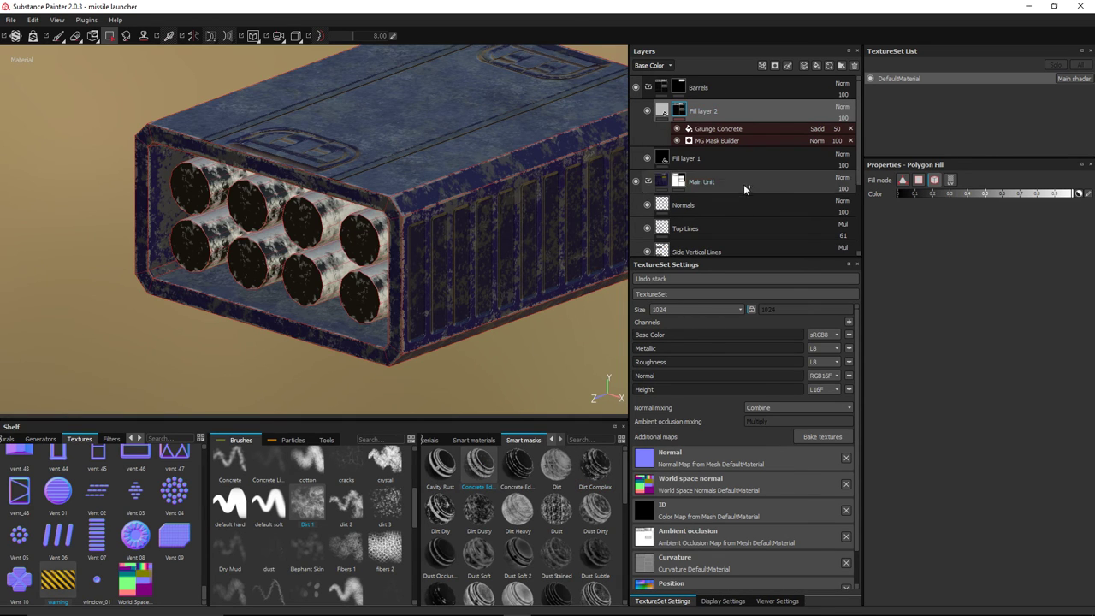
key("ctrl+z")
scroll(578, 522, "down", 3)
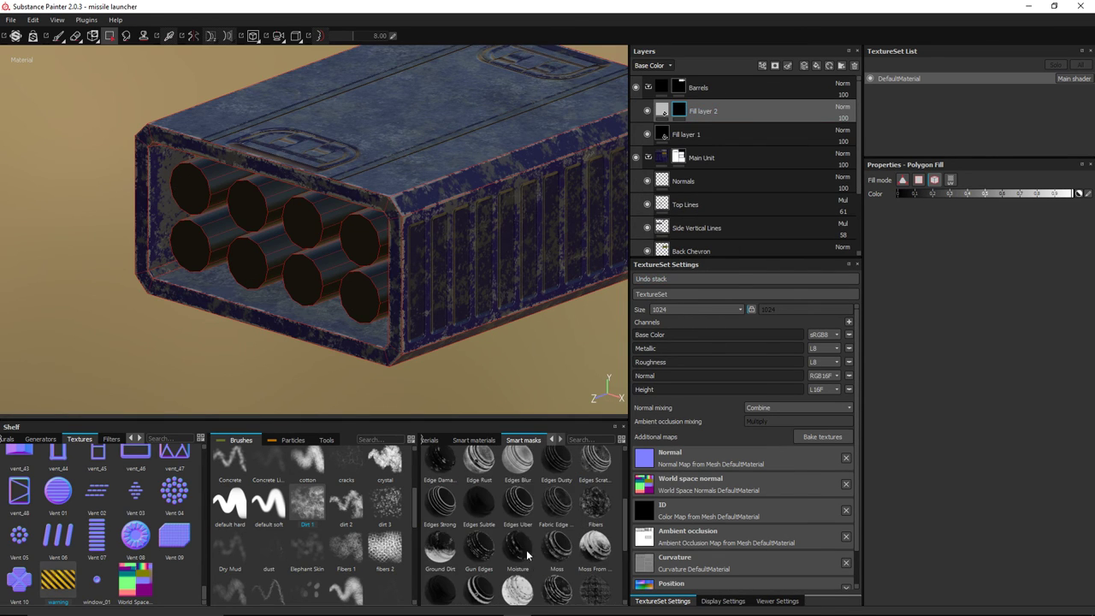
scroll(521, 535, "down", 3)
scroll(521, 536, "down", 1)
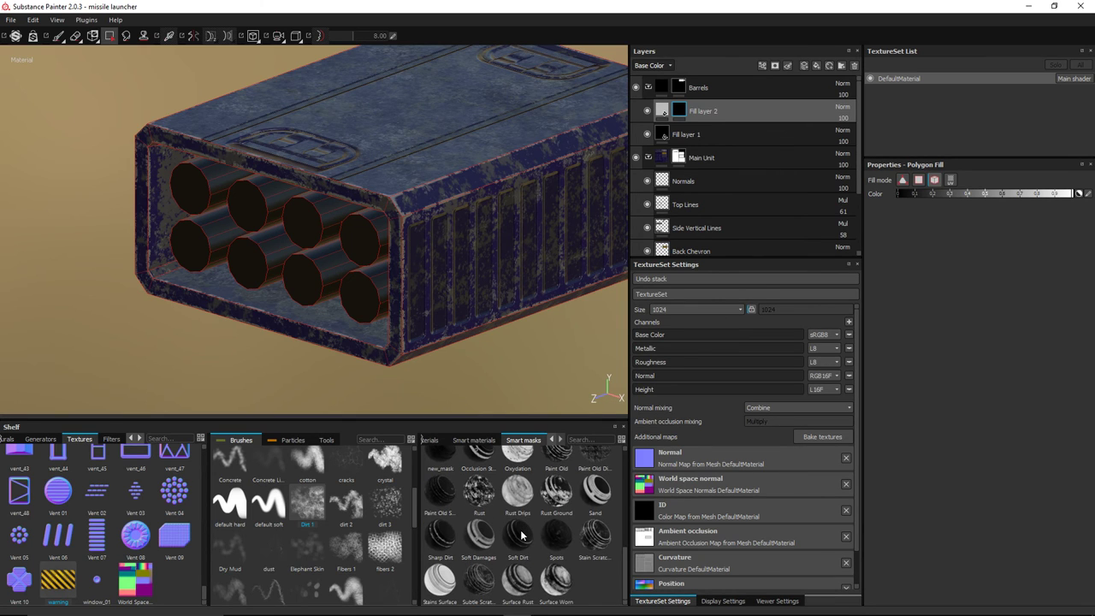
scroll(521, 535, "up", 4)
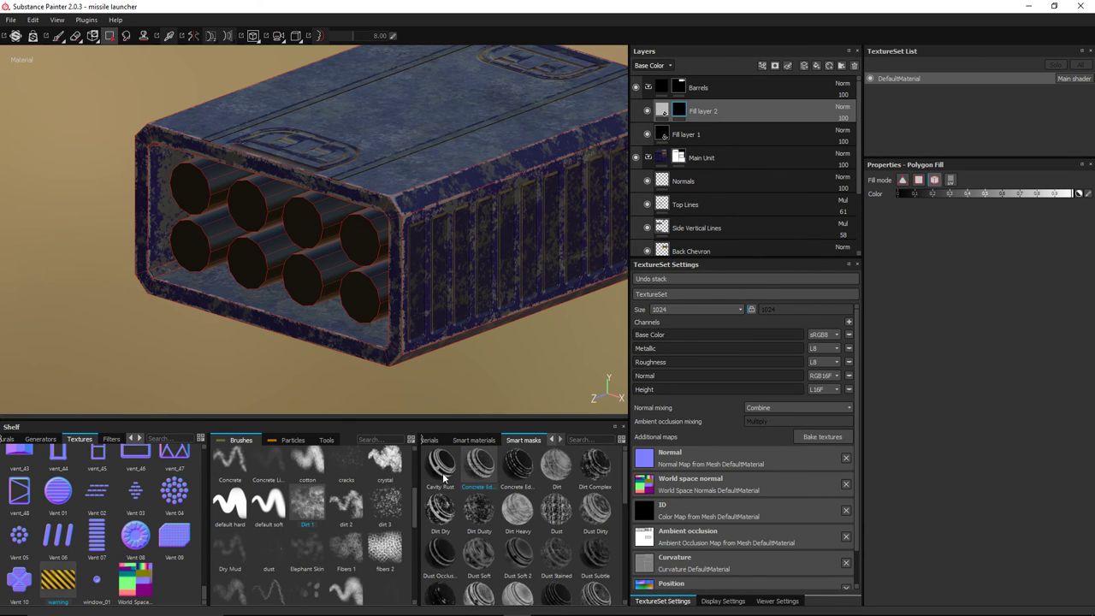
left_click_drag(440, 469, 698, 119)
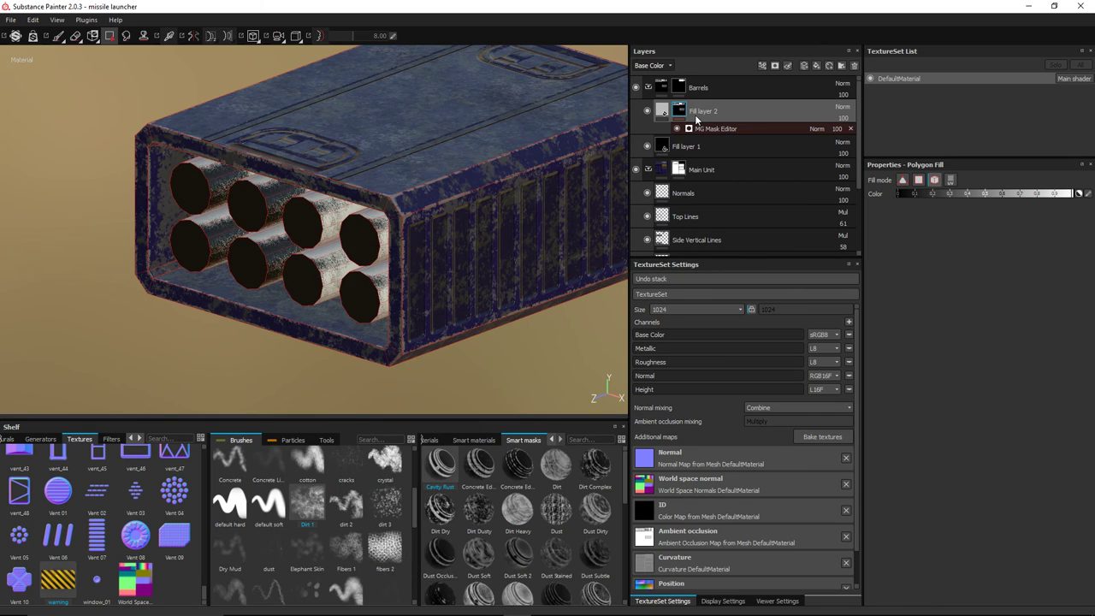
key("ctrl+z")
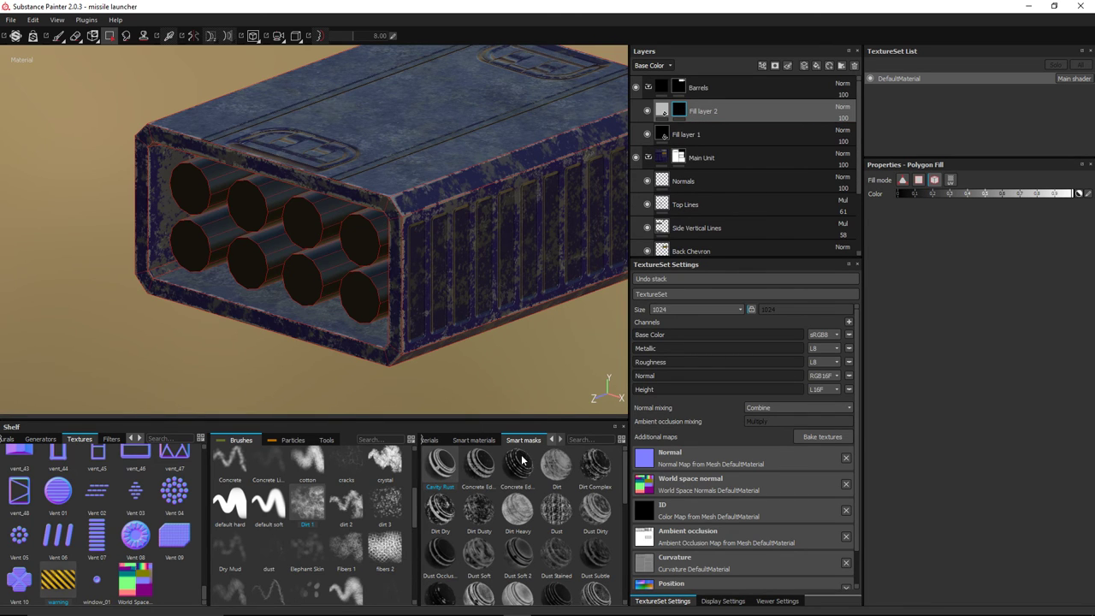
left_click_drag(521, 466, 723, 114)
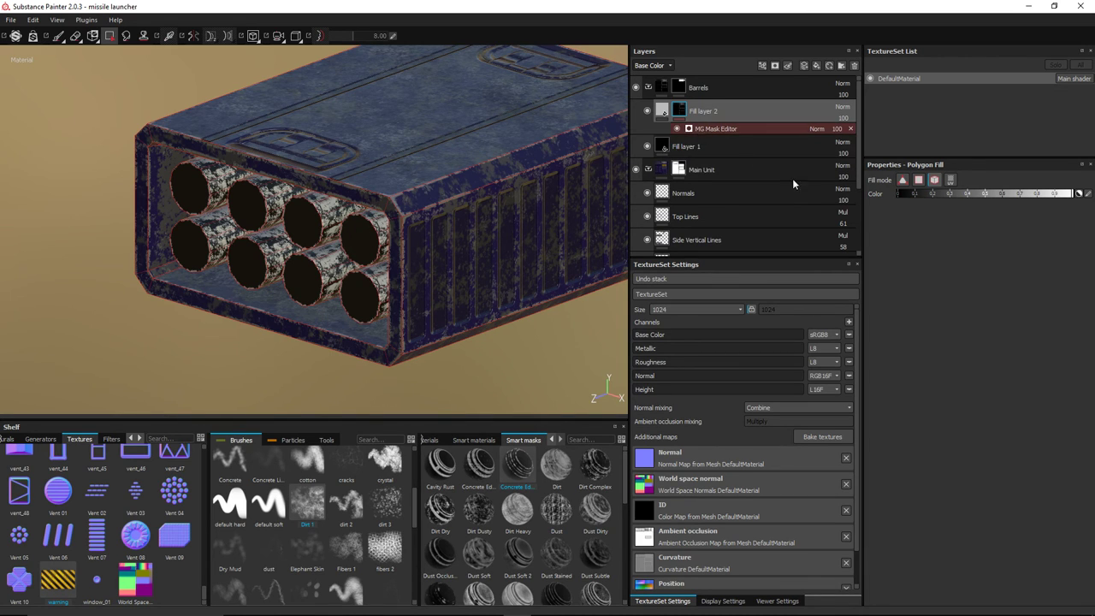
left_click_drag(918, 254, 901, 255)
Step: Add a Sharpen filter to Fill layer 2's mask with intensity 0.28
left_click(679, 111)
right_click(685, 111)
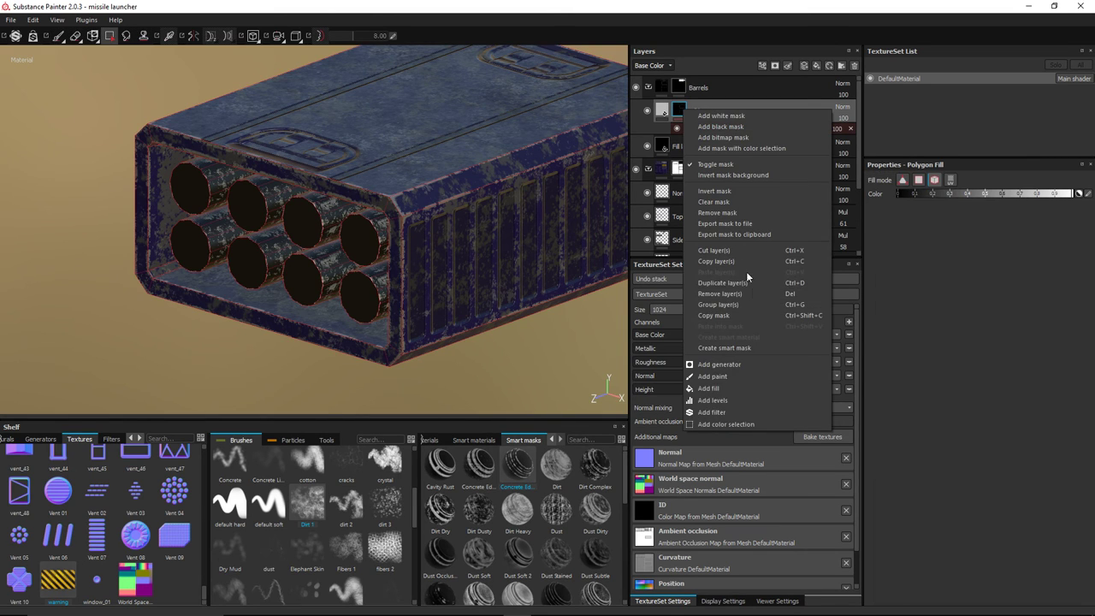
left_click(761, 414)
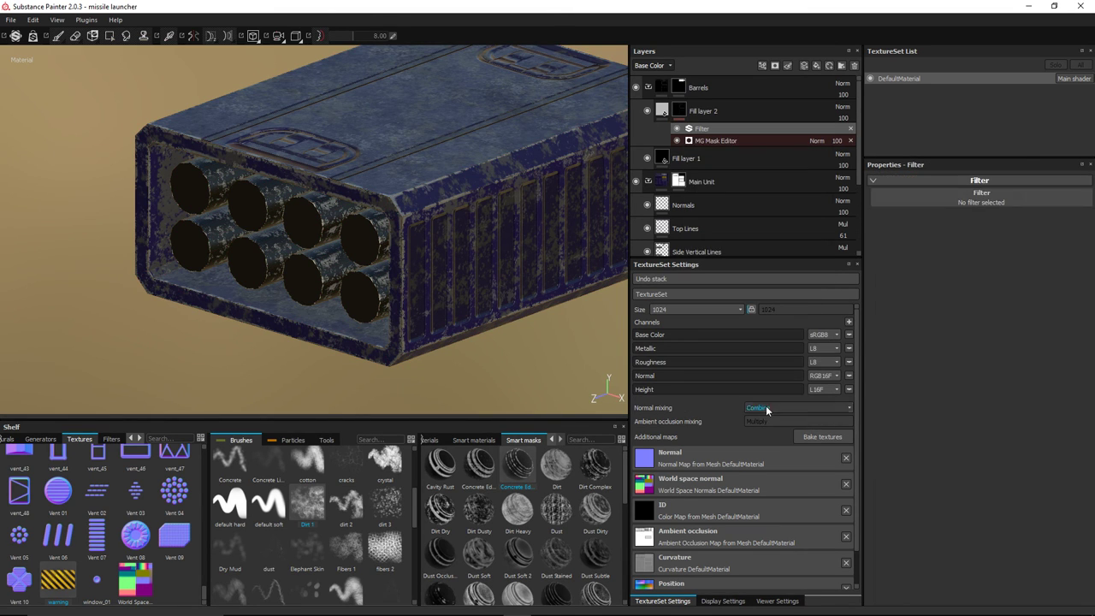
left_click(956, 190)
left_click(954, 202)
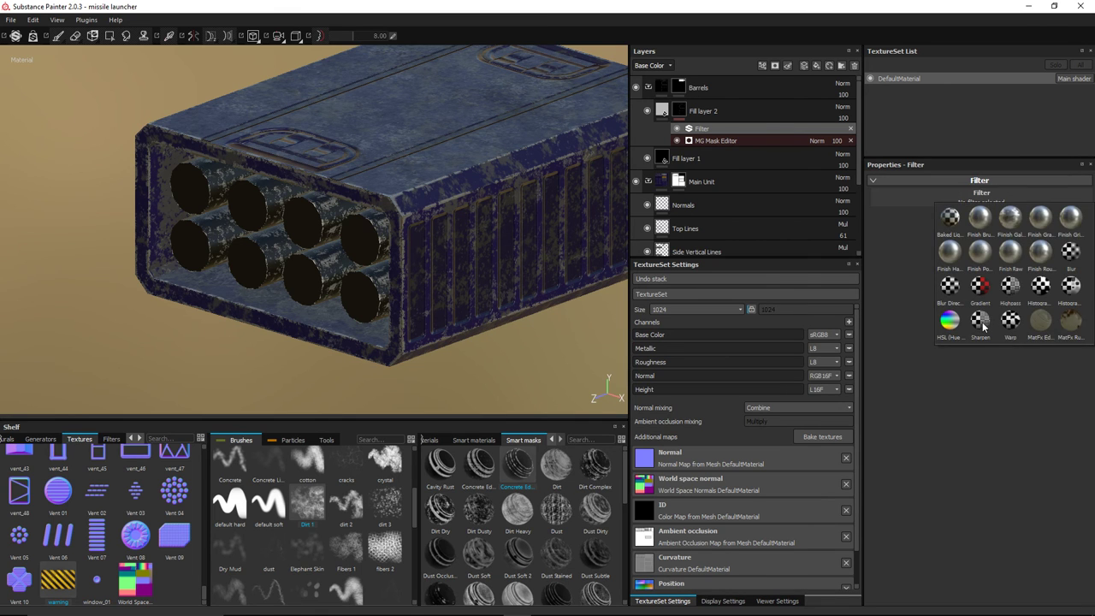
left_click(983, 325)
scroll(334, 223, "up", 5)
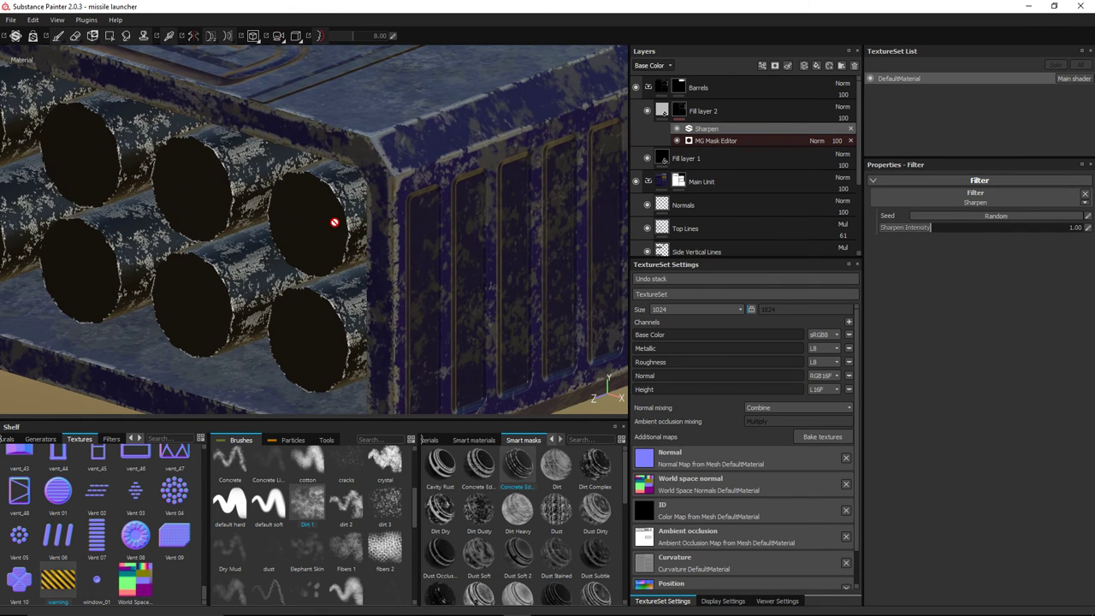
scroll(334, 222, "down", 5)
left_click_drag(351, 223, 418, 217, "alt")
mouse_move(886, 228)
left_mouse_down()
mouse_move(933, 225)
mouse_move(879, 226)
mouse_move(892, 227)
left_mouse_up()
left_click_drag(309, 205, 336, 238, "alt")
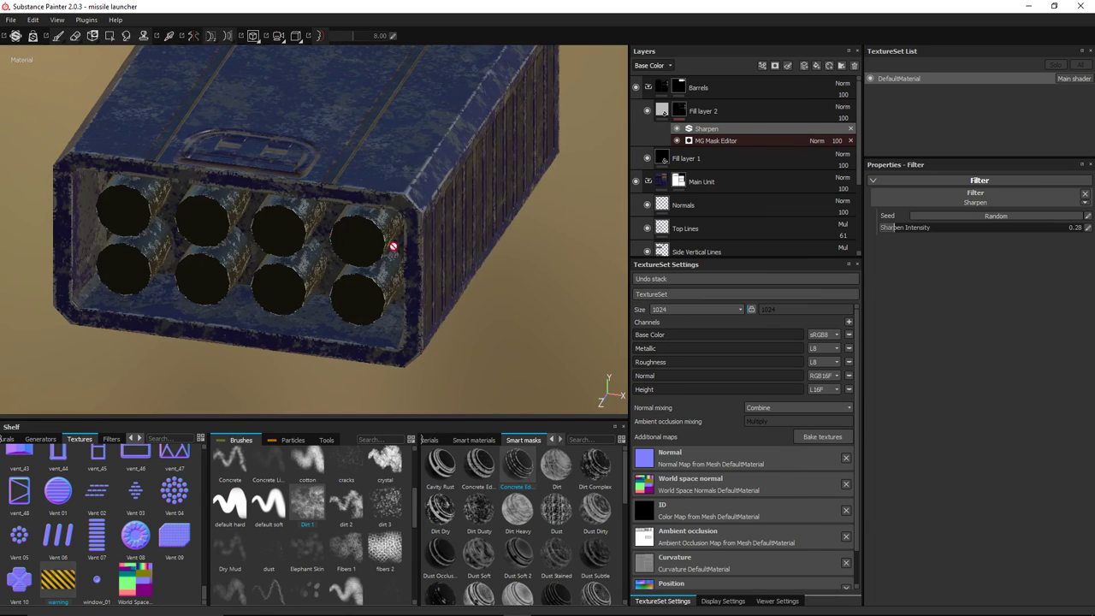
Step: Rename Fill layer 2 to Black and orbit to a straight front view of the barrels
left_click_drag(402, 250, 447, 254, "alt")
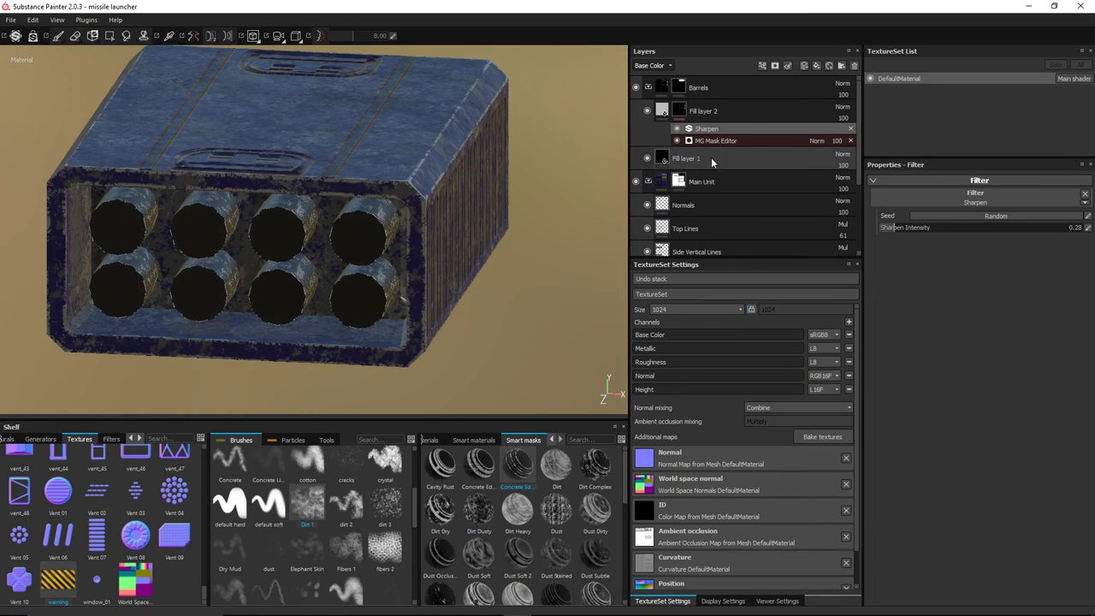
double_click(703, 111)
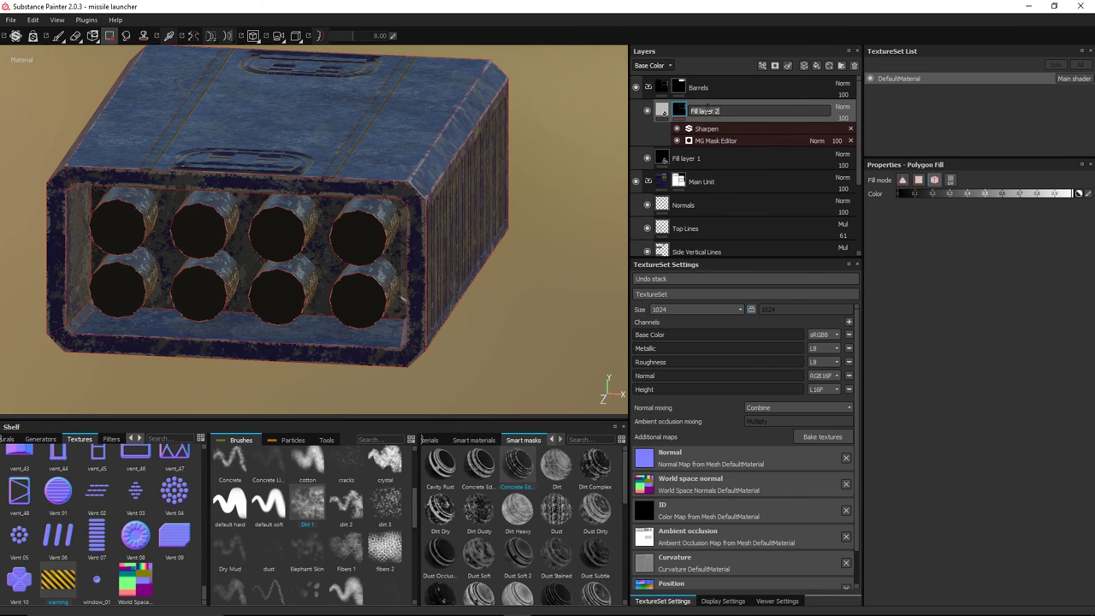
type("Black")
key("Return")
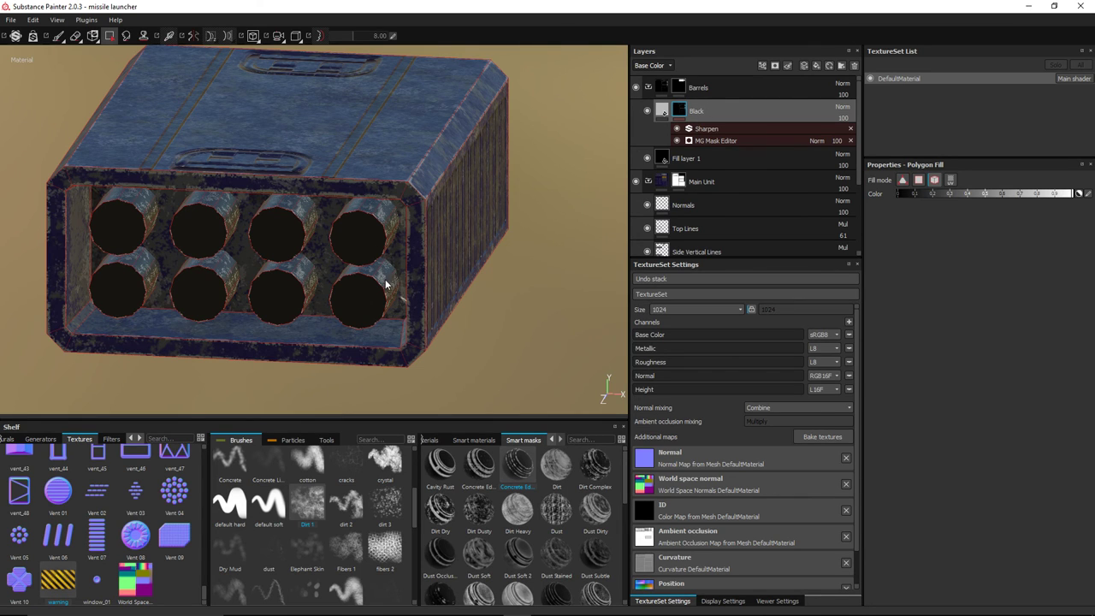
left_click_drag(384, 284, 415, 251, "alt+shift")
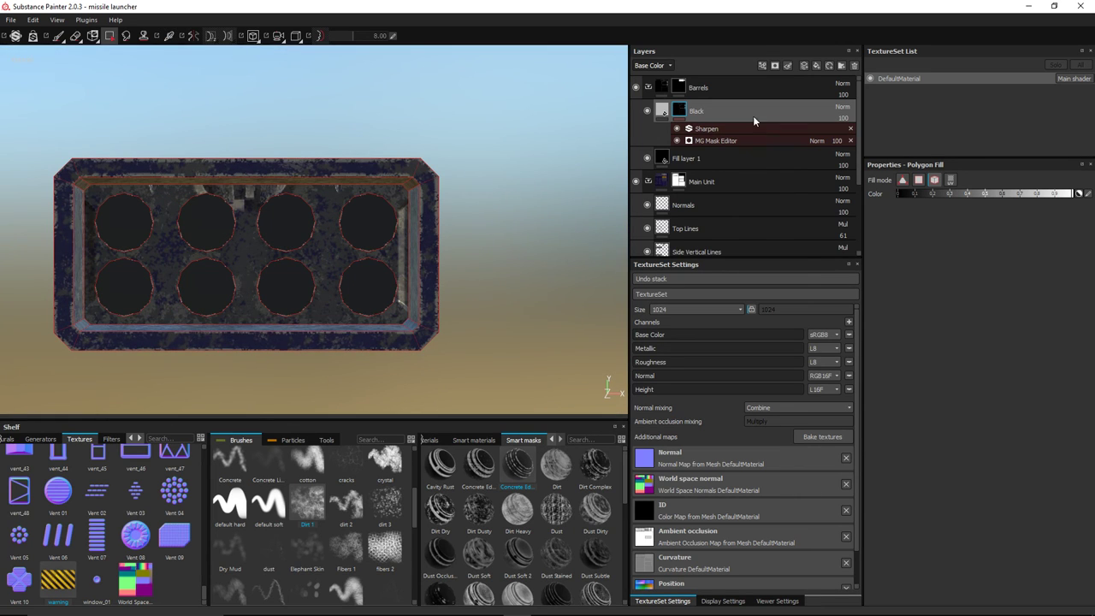
Step: Add a paint layer with a round brush alpha, hardness 0.93, painting colour and height
left_click(804, 67)
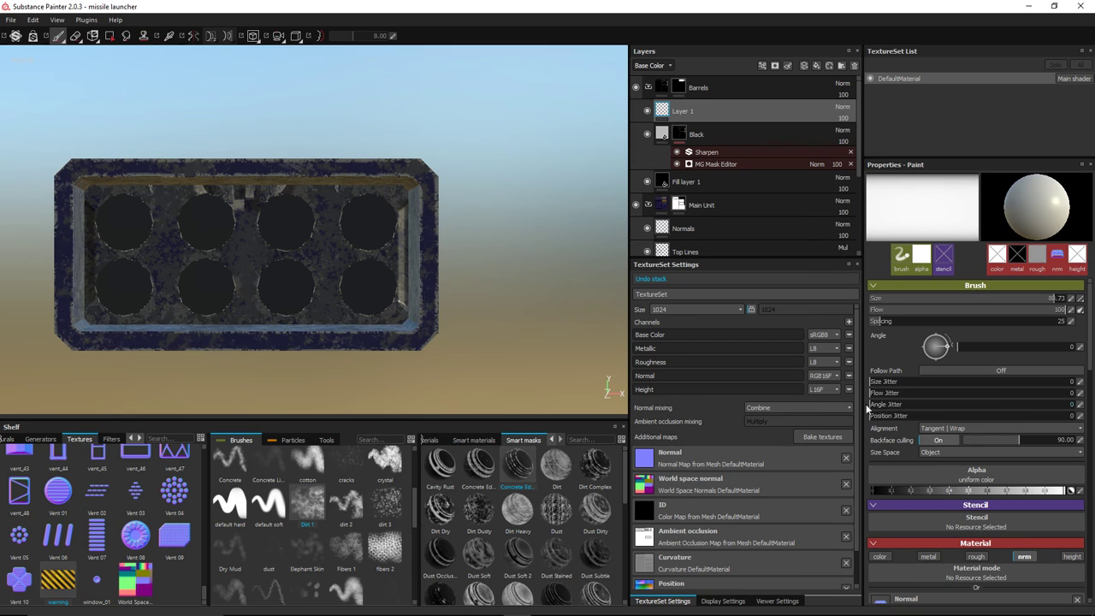
left_click(942, 484)
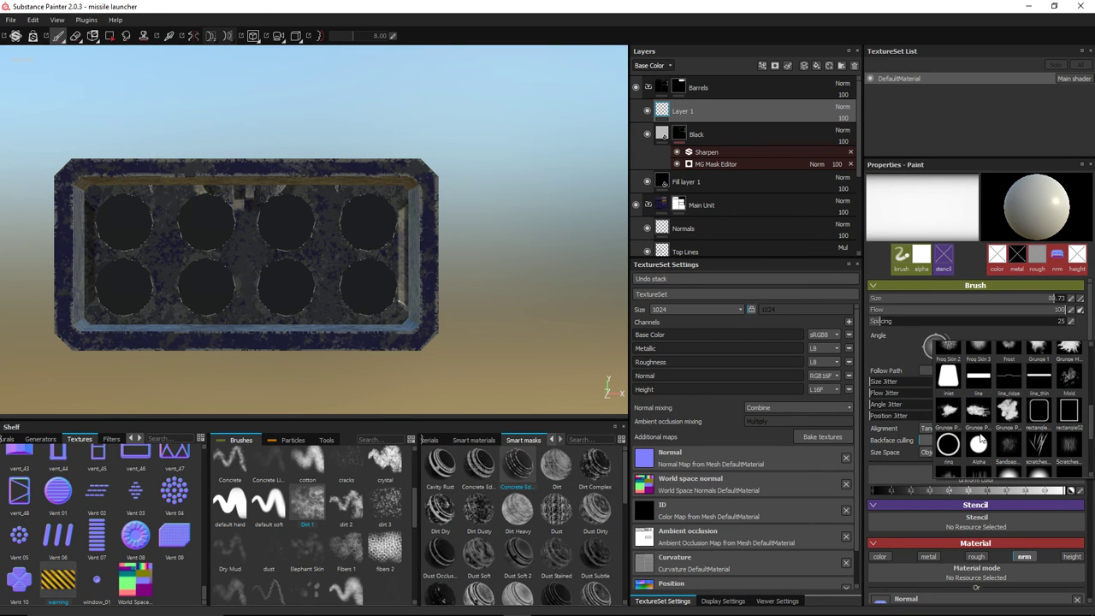
left_click(982, 451)
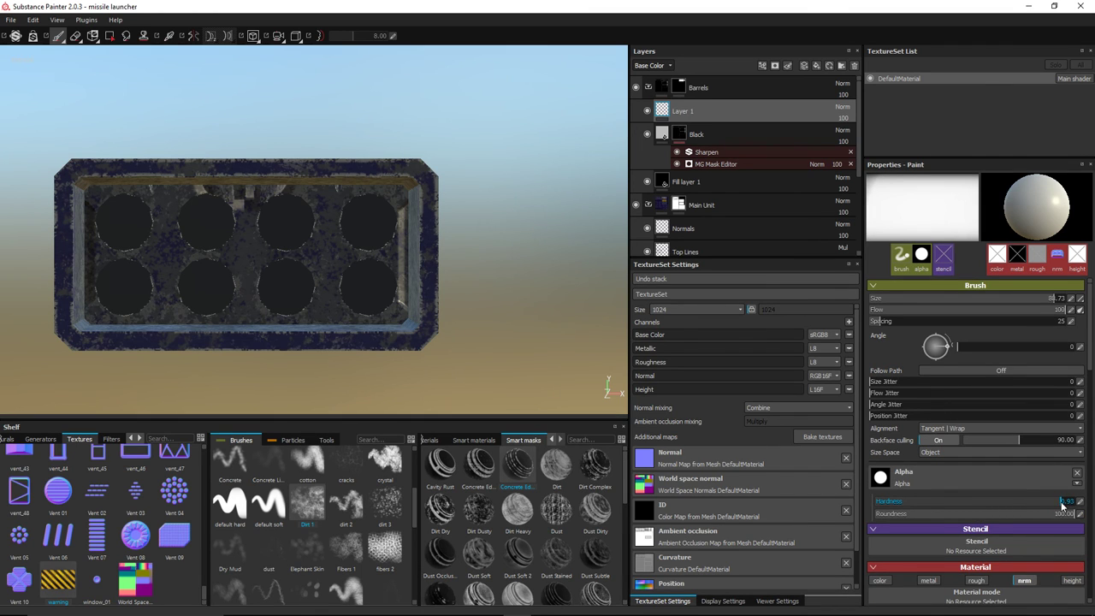
left_click_drag(1061, 507, 968, 498)
scroll(1045, 473, "down", 2)
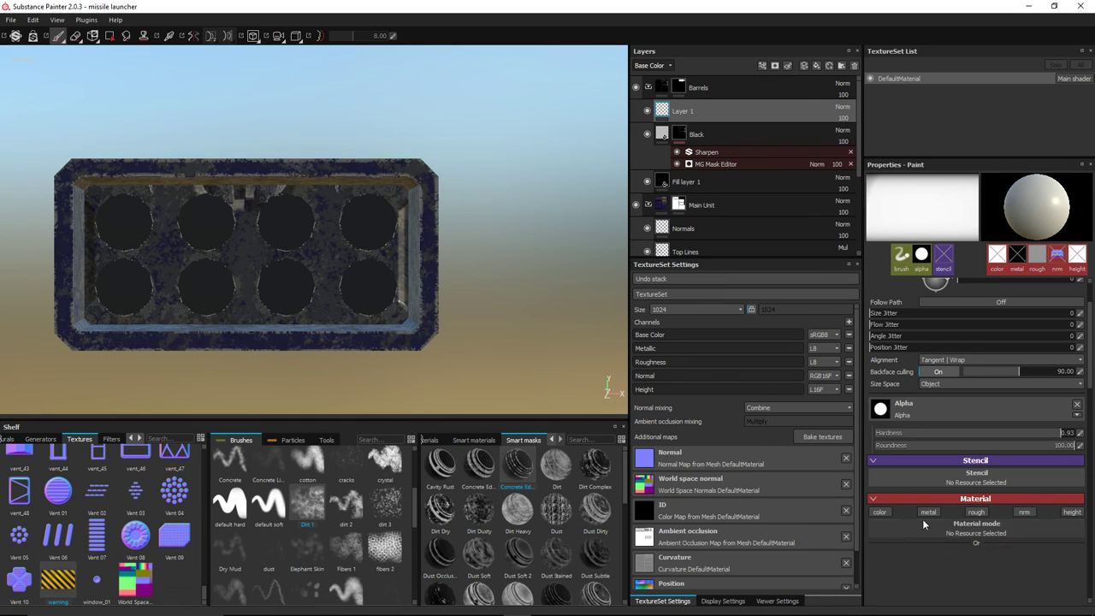
left_click(872, 515)
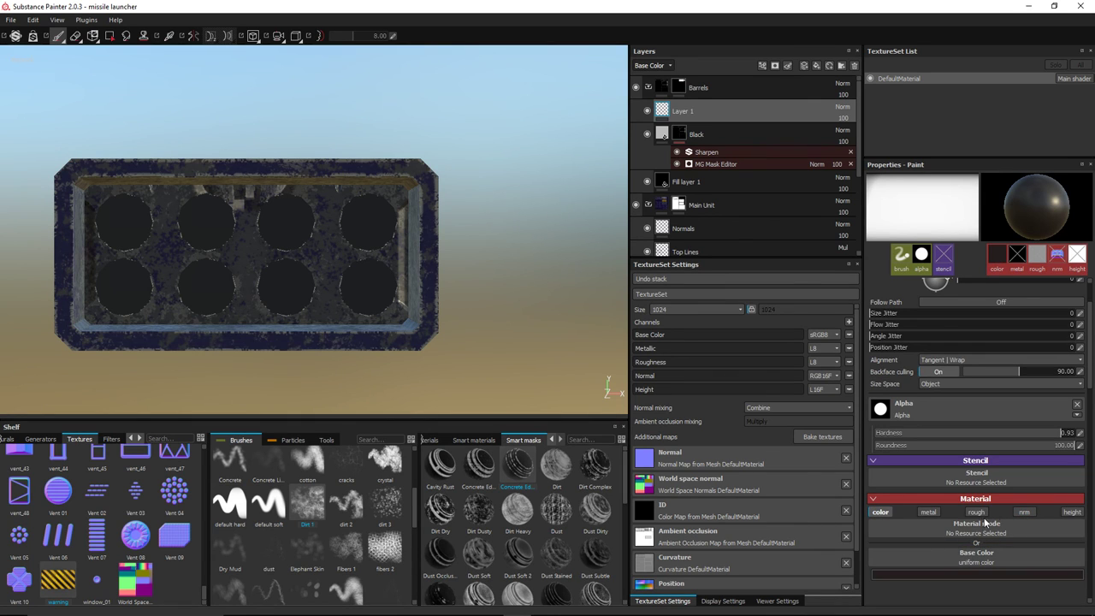
left_click(1073, 513)
Step: Set a dark brown brush colour and paint caps onto all eight barrel ends
scroll(1042, 527, "down", 4)
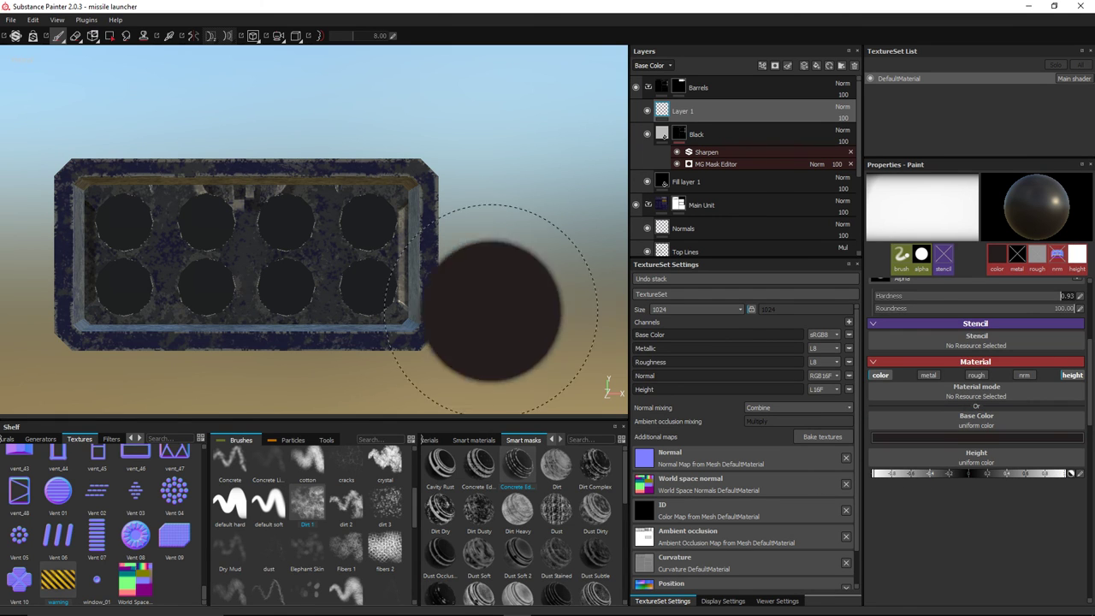
scroll(433, 274, "up", 2)
scroll(432, 263, "up", 2)
left_click_drag(391, 196, 411, 215, "alt")
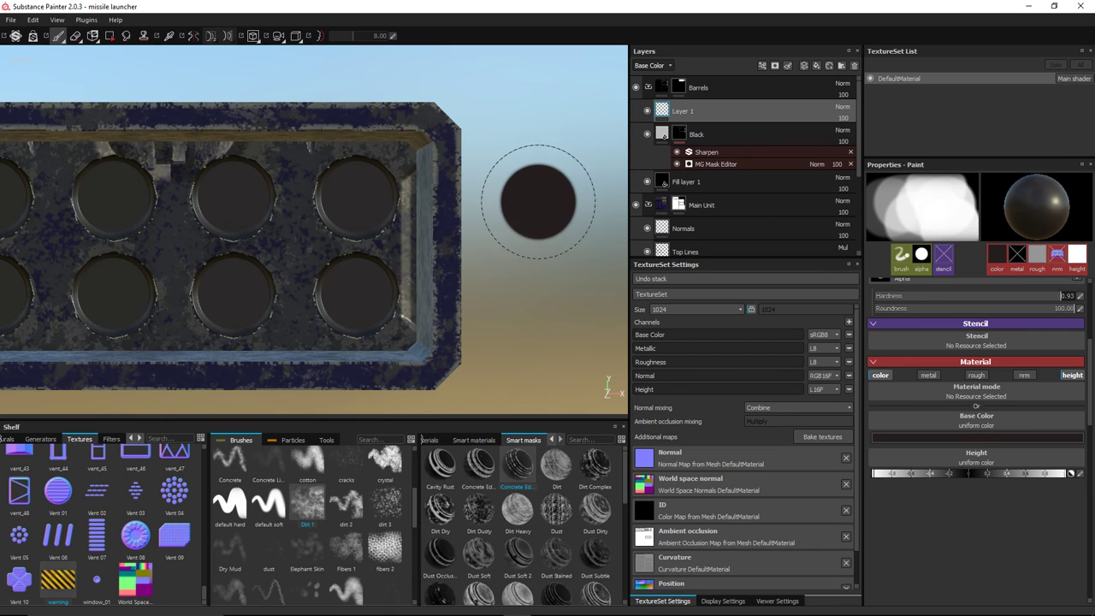
left_click(969, 436)
left_click(1018, 461)
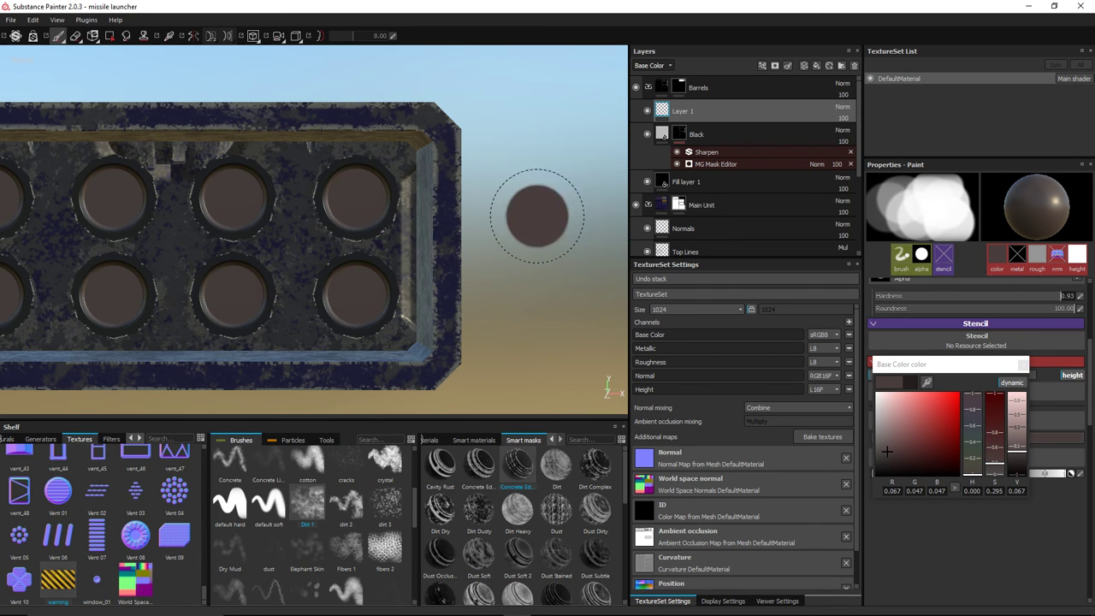
scroll(560, 232, "down", 3)
left_click_drag(560, 232, 505, 274, "alt")
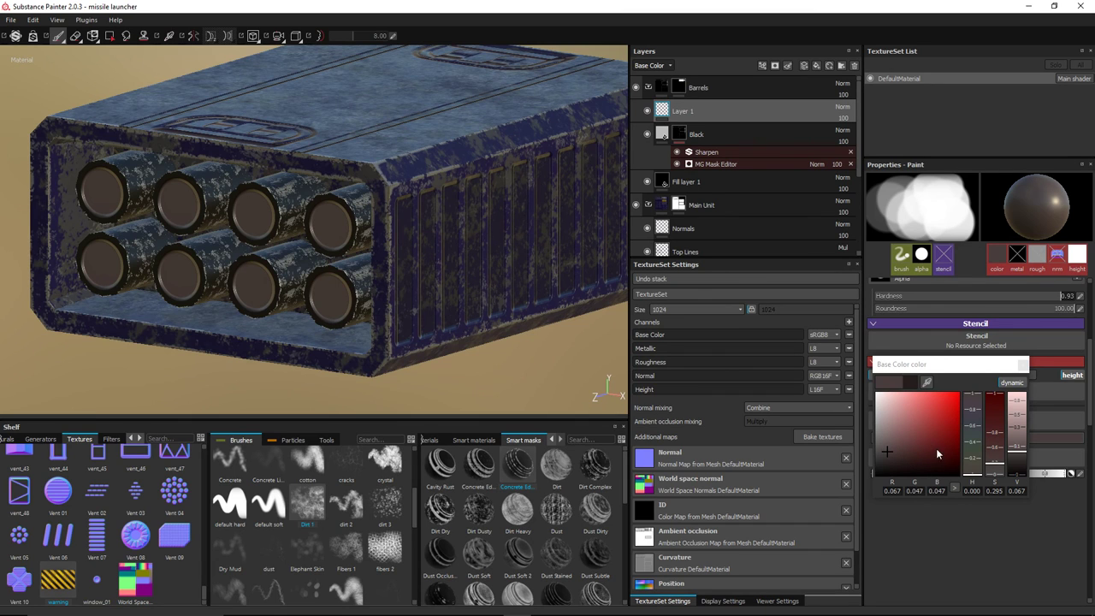
Step: Rename the barrel-cap paint layer to Holes
double_click(694, 117)
type("Holes")
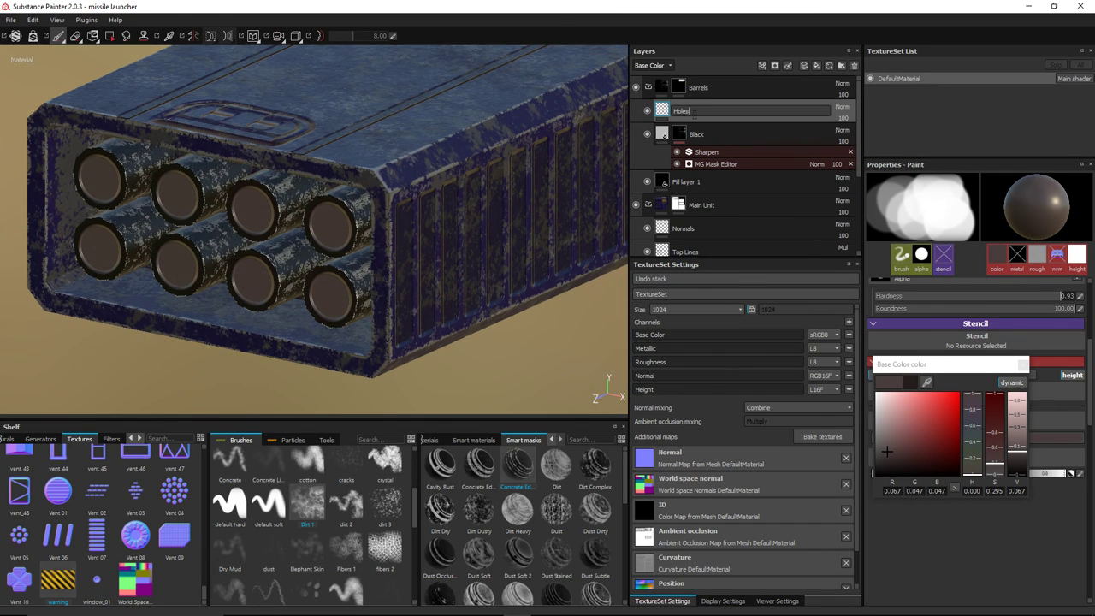
key("Return")
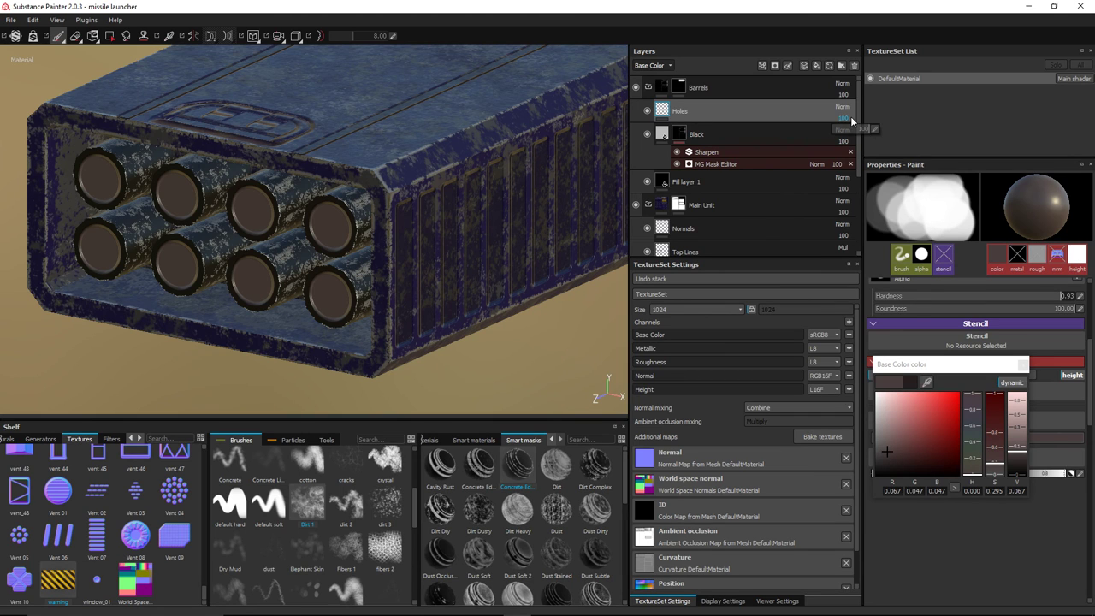
Step: Set the Holes layer's blend mode to Linear dodge (Add) and lower its opacity to 38
left_click(844, 107)
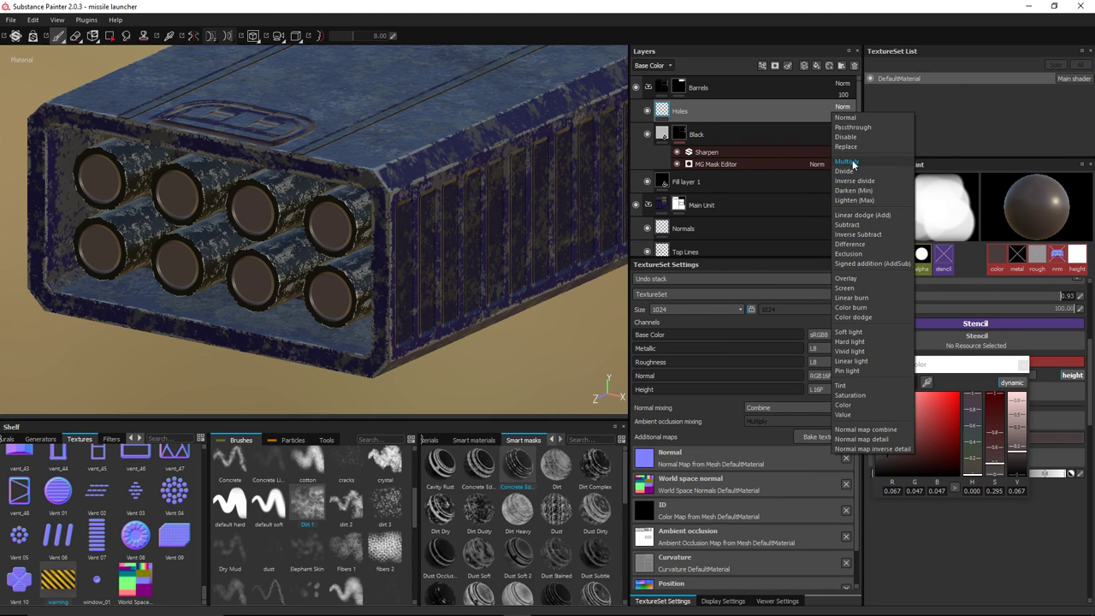
left_click(852, 163)
left_click(845, 108)
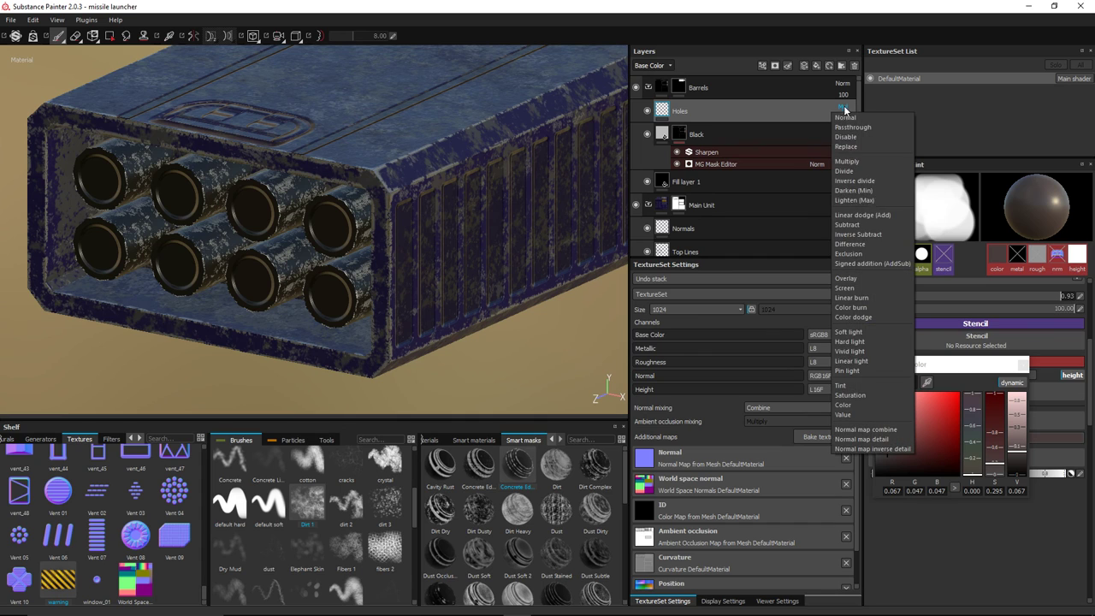
left_click(861, 213)
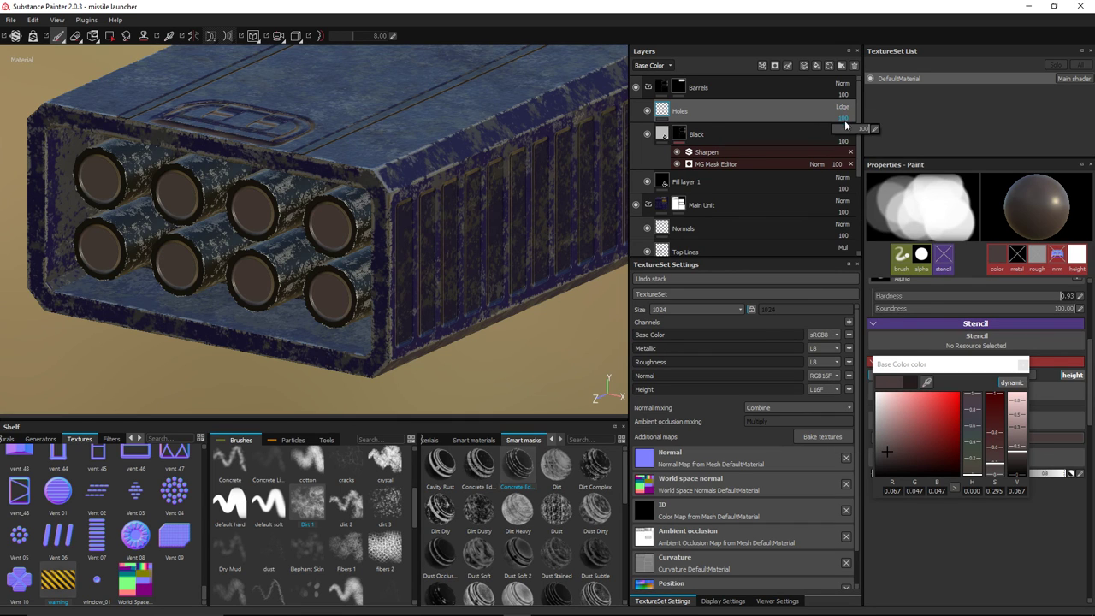
left_click_drag(871, 130, 847, 140)
scroll(479, 257, "down", 5)
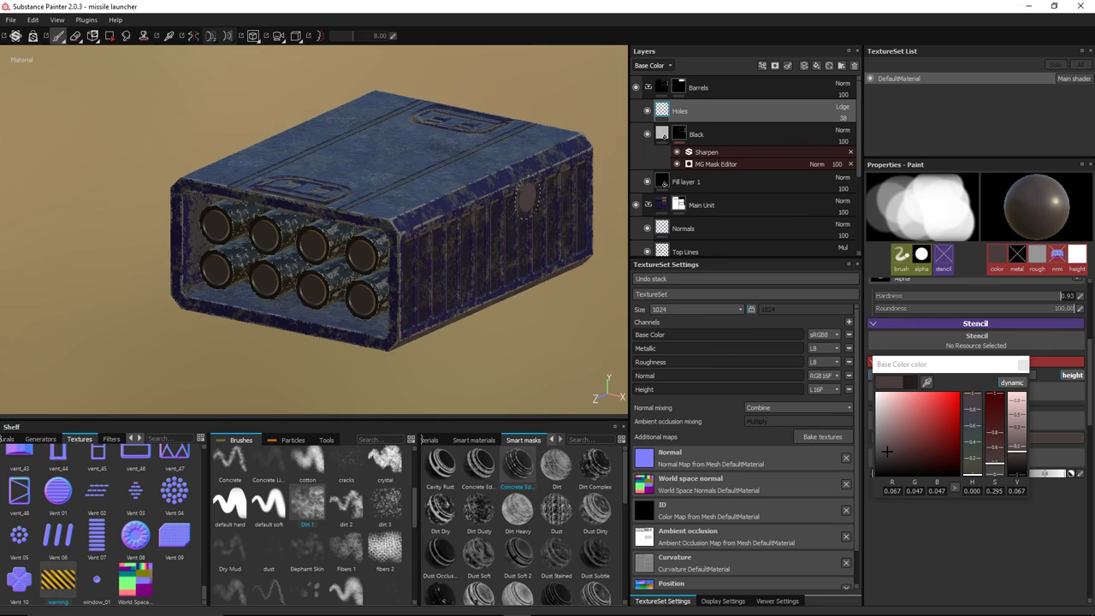
mouse_move(487, 248)
left_mouse_down("alt")
mouse_move(497, 269)
mouse_move(488, 239)
mouse_move(428, 239)
mouse_move(462, 205)
mouse_move(516, 216)
mouse_move(401, 265)
mouse_move(398, 247)
mouse_move(422, 246)
left_mouse_up("alt")
scroll(347, 225, "up", 5)
scroll(348, 225, "down", 4)
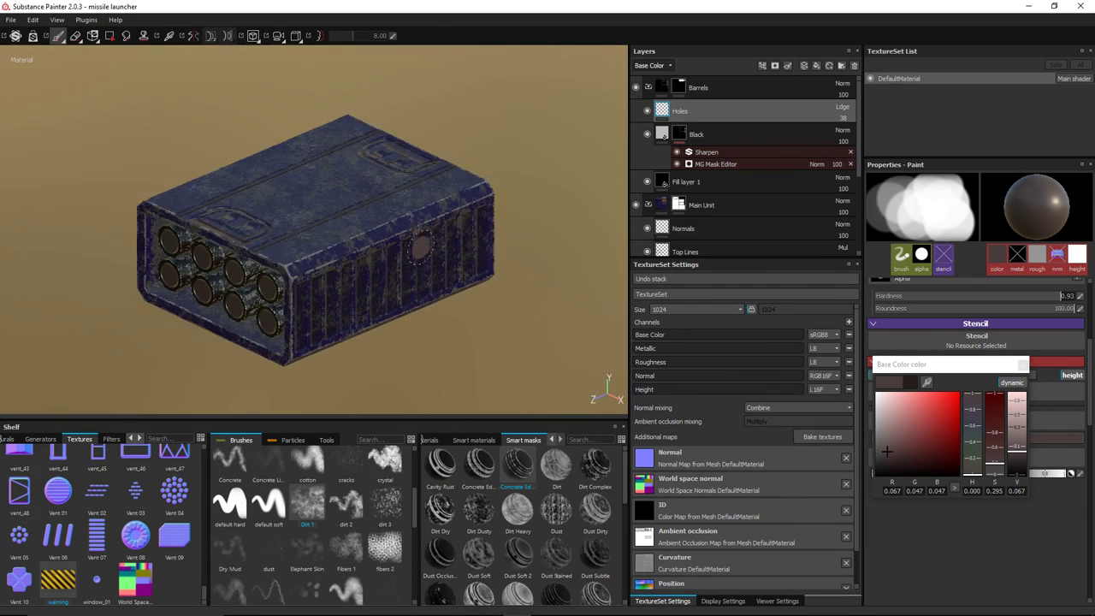
scroll(403, 242, "up", 2)
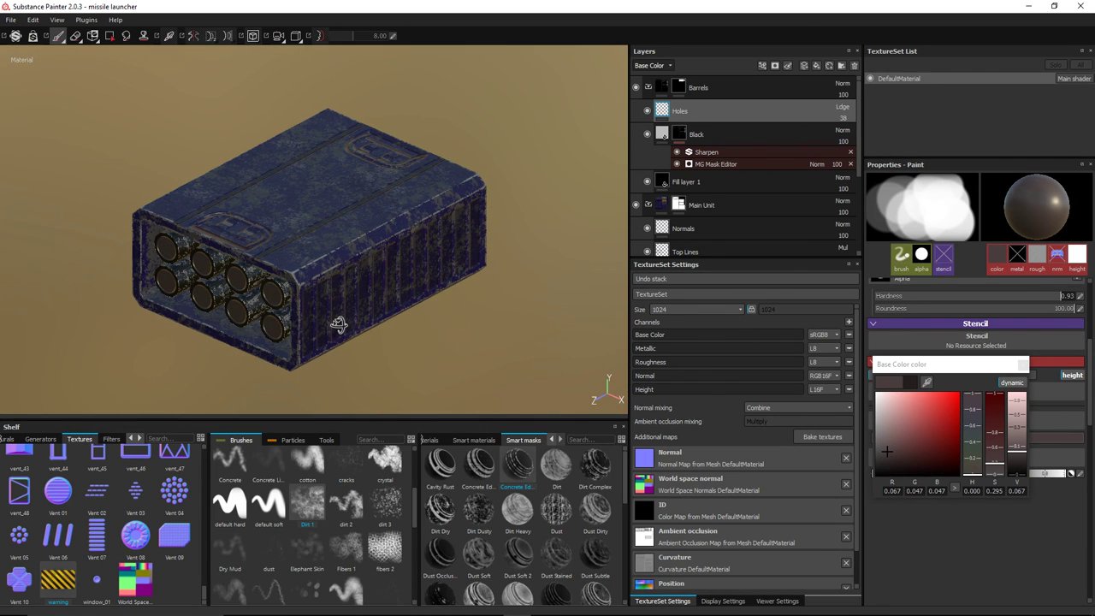
mouse_move(337, 320)
left_mouse_down("alt")
mouse_move(308, 245)
mouse_move(411, 264)
mouse_move(418, 296)
mouse_move(283, 312)
mouse_move(420, 279)
mouse_move(357, 248)
mouse_move(435, 213)
mouse_move(553, 301)
mouse_move(463, 262)
mouse_move(432, 310)
mouse_move(342, 287)
left_mouse_up("alt")
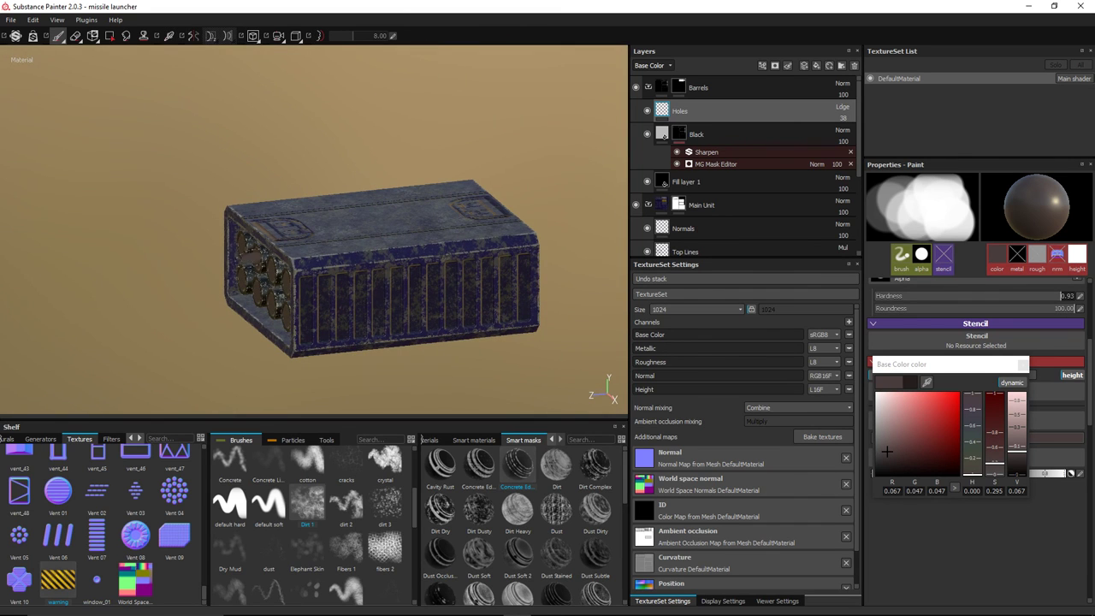
left_click_drag(377, 250, 464, 271, "alt")
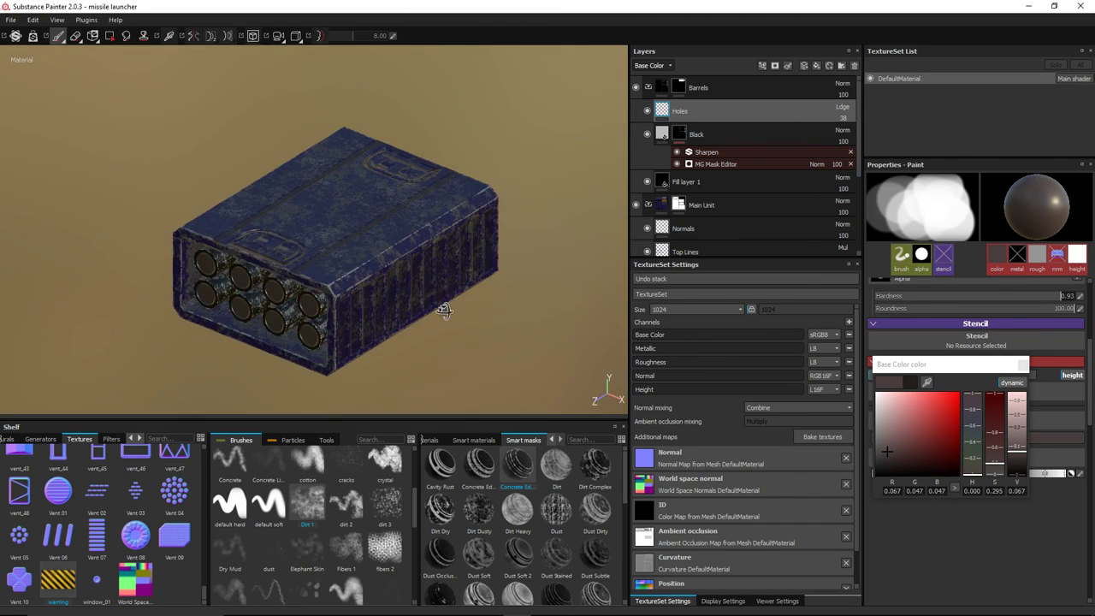
left_click_drag(445, 307, 391, 304, "alt")
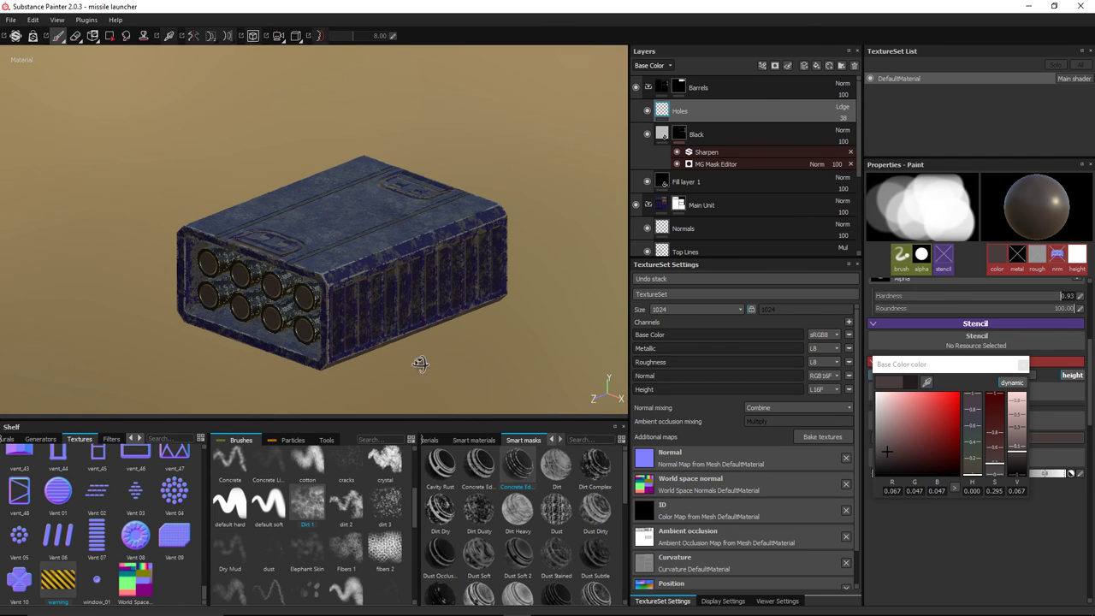
left_click_drag(411, 362, 406, 356, "alt")
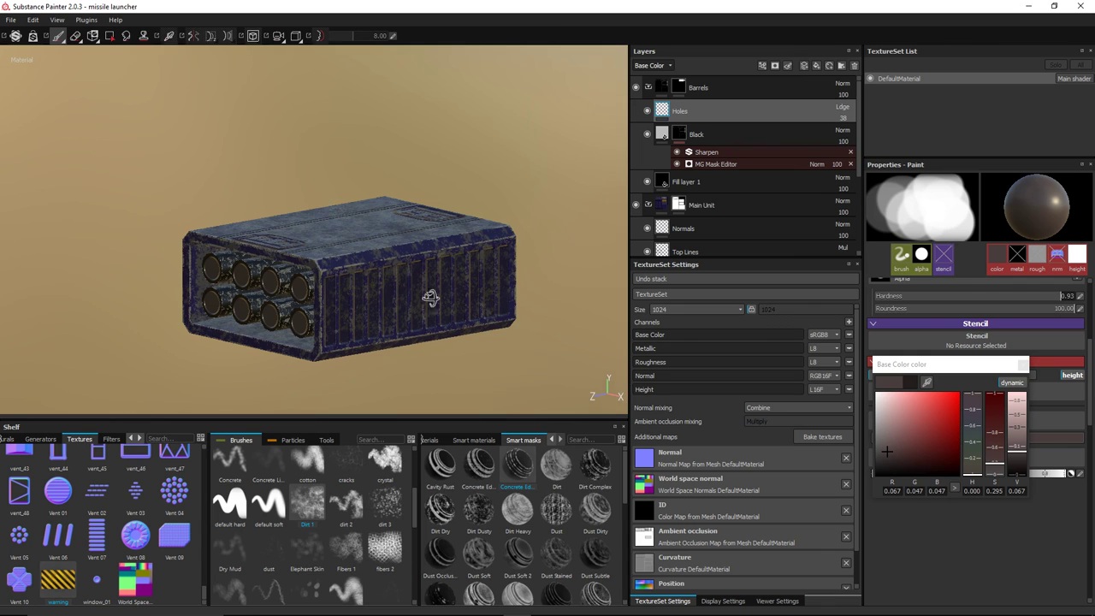
left_click_drag(436, 307, 442, 265, "alt")
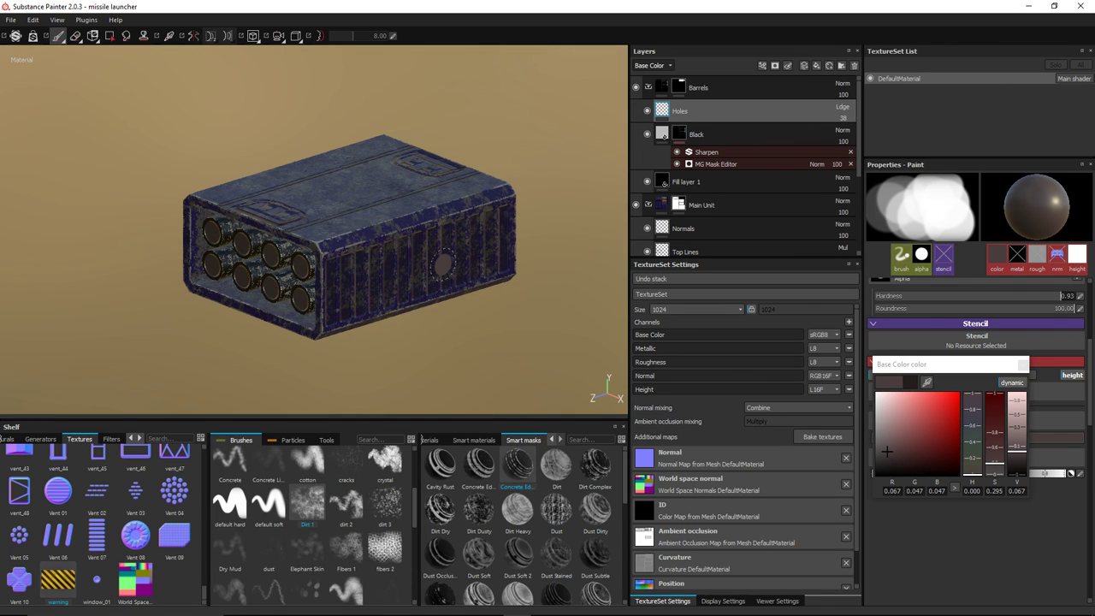